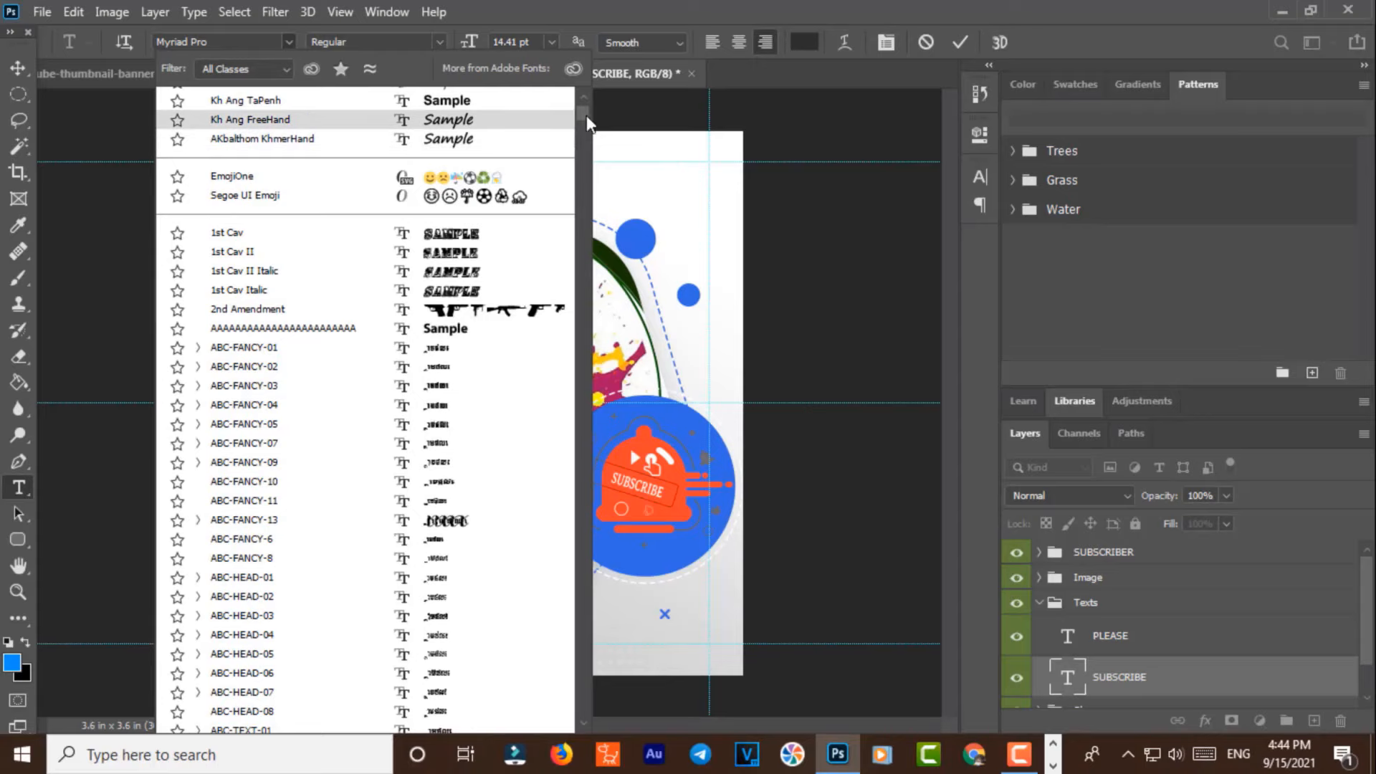
Step: Set the SUBSCRIBE text's font to VNI-Bazooka and its colour to dark green 014c04
scroll(562, 135, "up", 3)
left_click(458, 104)
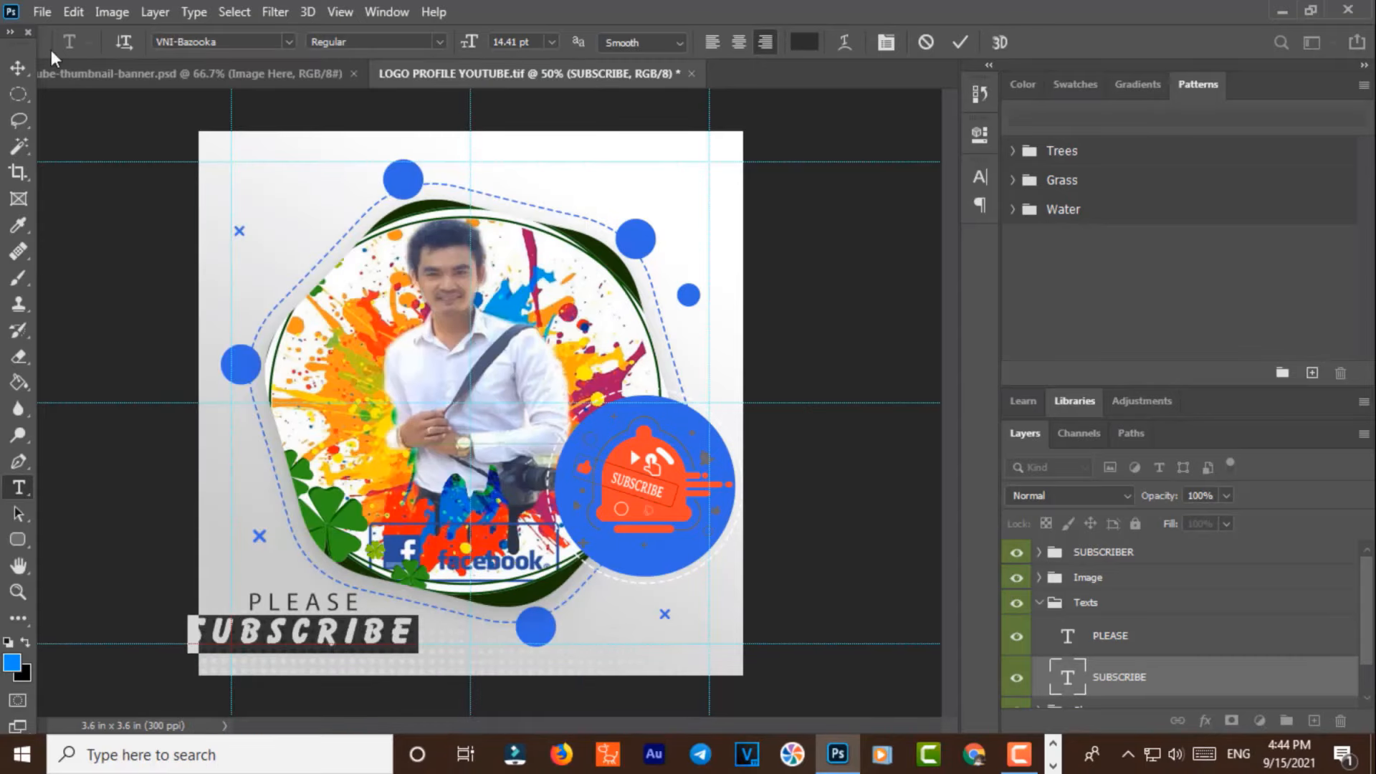
left_click(804, 42)
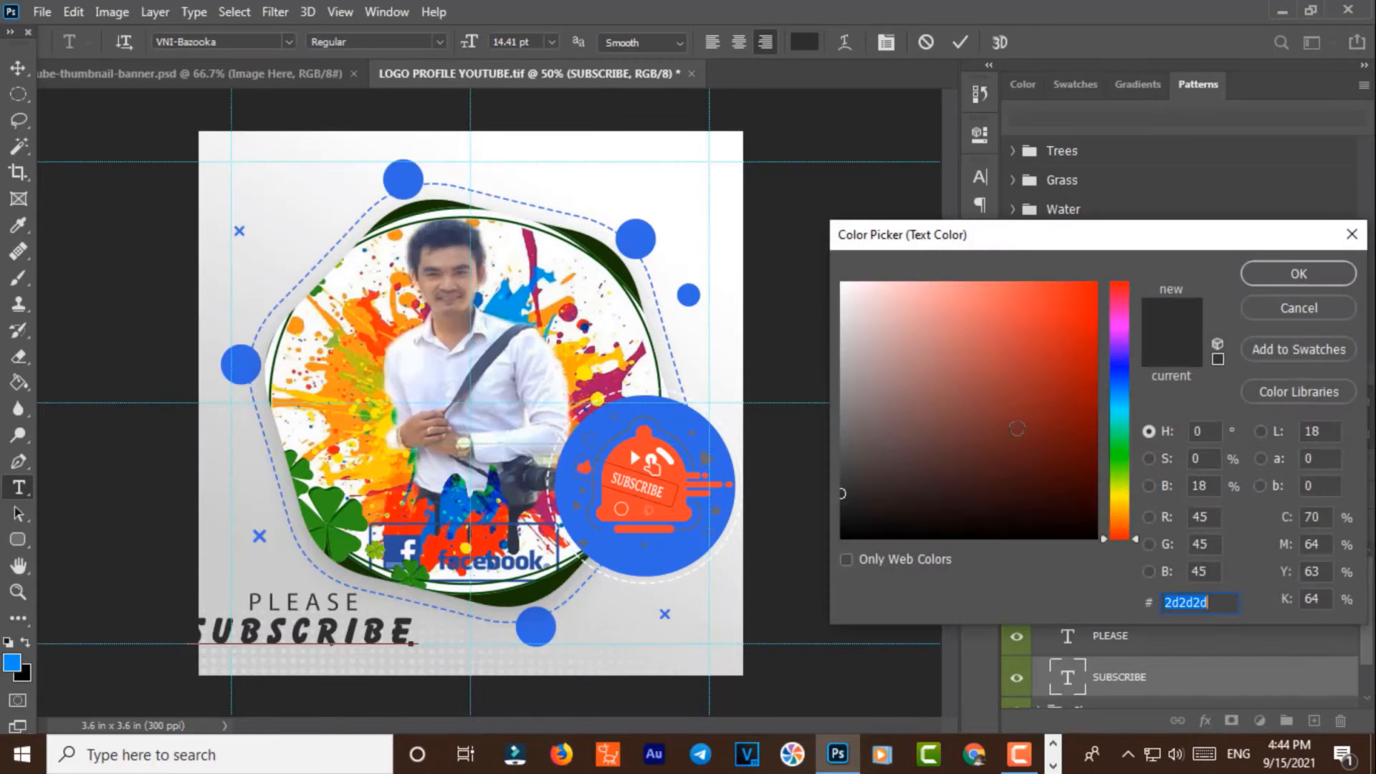
left_click(1094, 287)
left_click(1120, 476)
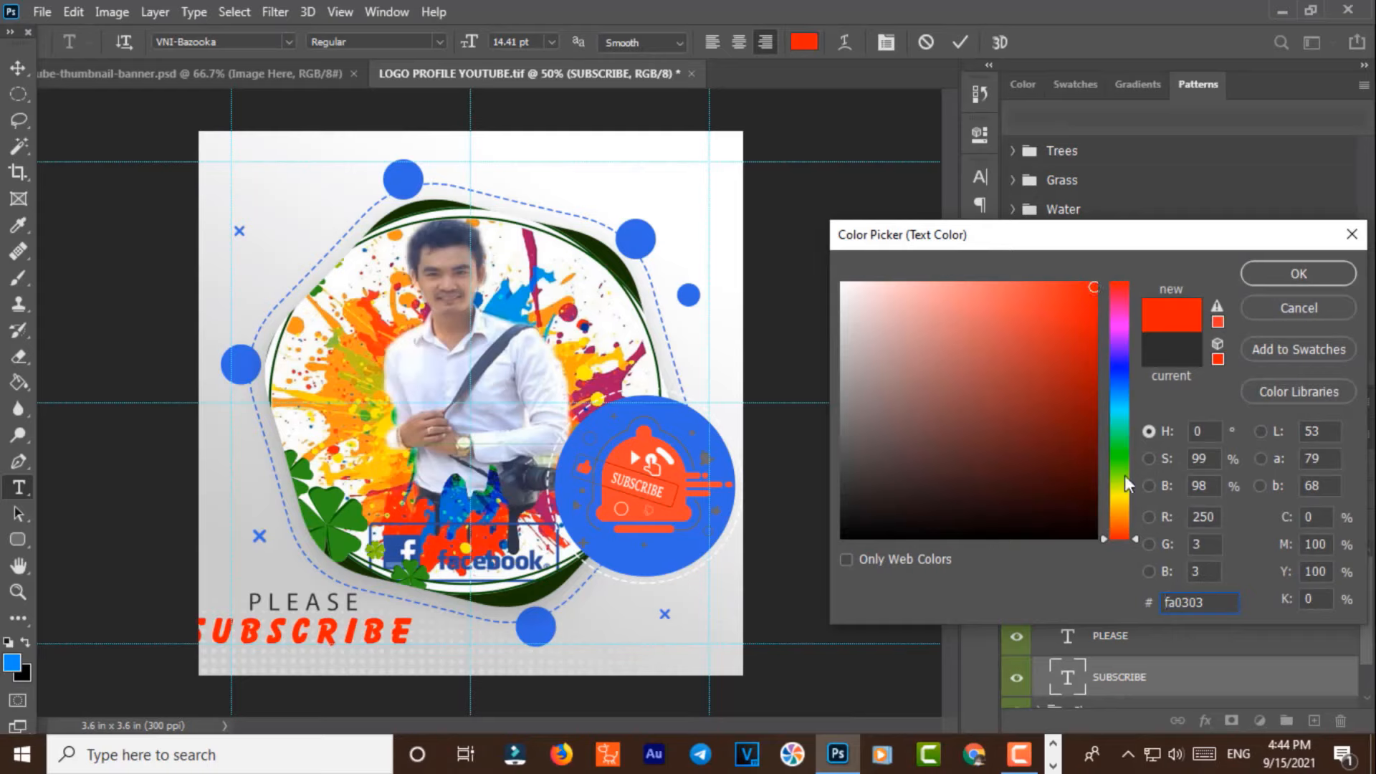
left_click(1085, 445)
left_click_drag(1119, 469, 1119, 451)
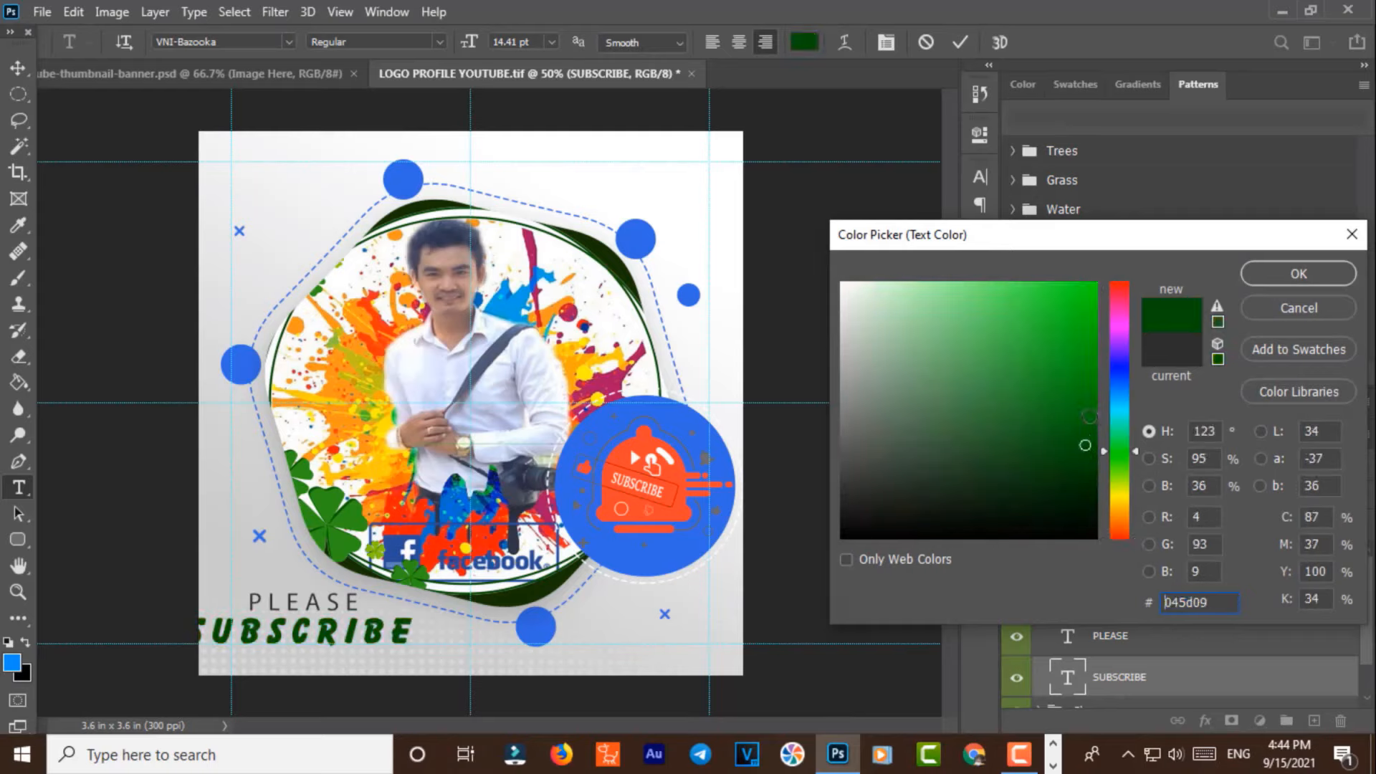
left_click(1092, 463)
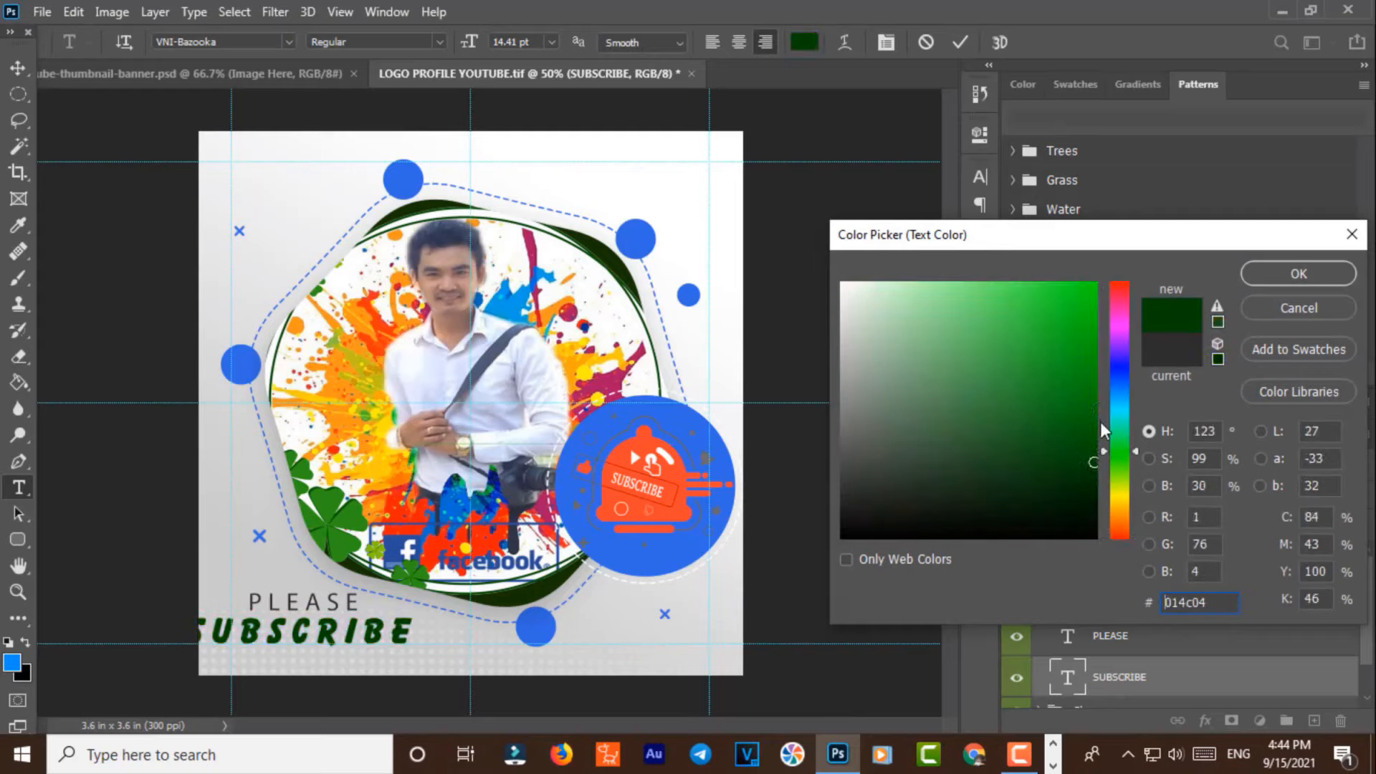
left_click(1299, 274)
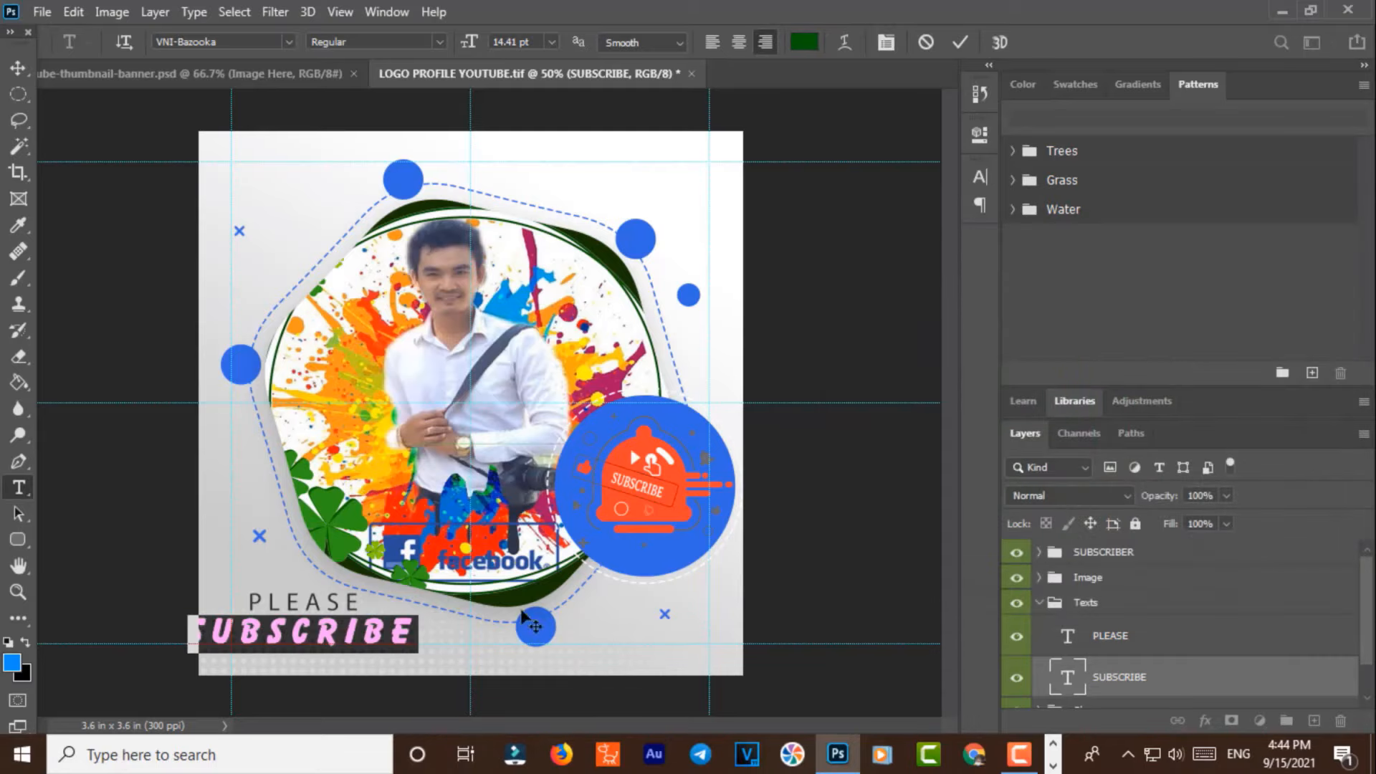
Step: Move the SUBSCRIBE text to the right so that it lies fully inside the canvas
left_click(6, 68)
left_click_drag(351, 634, 382, 634)
Step: Change the font of the PLEASE text to VNI-Bazooka
left_click(348, 608)
key("t")
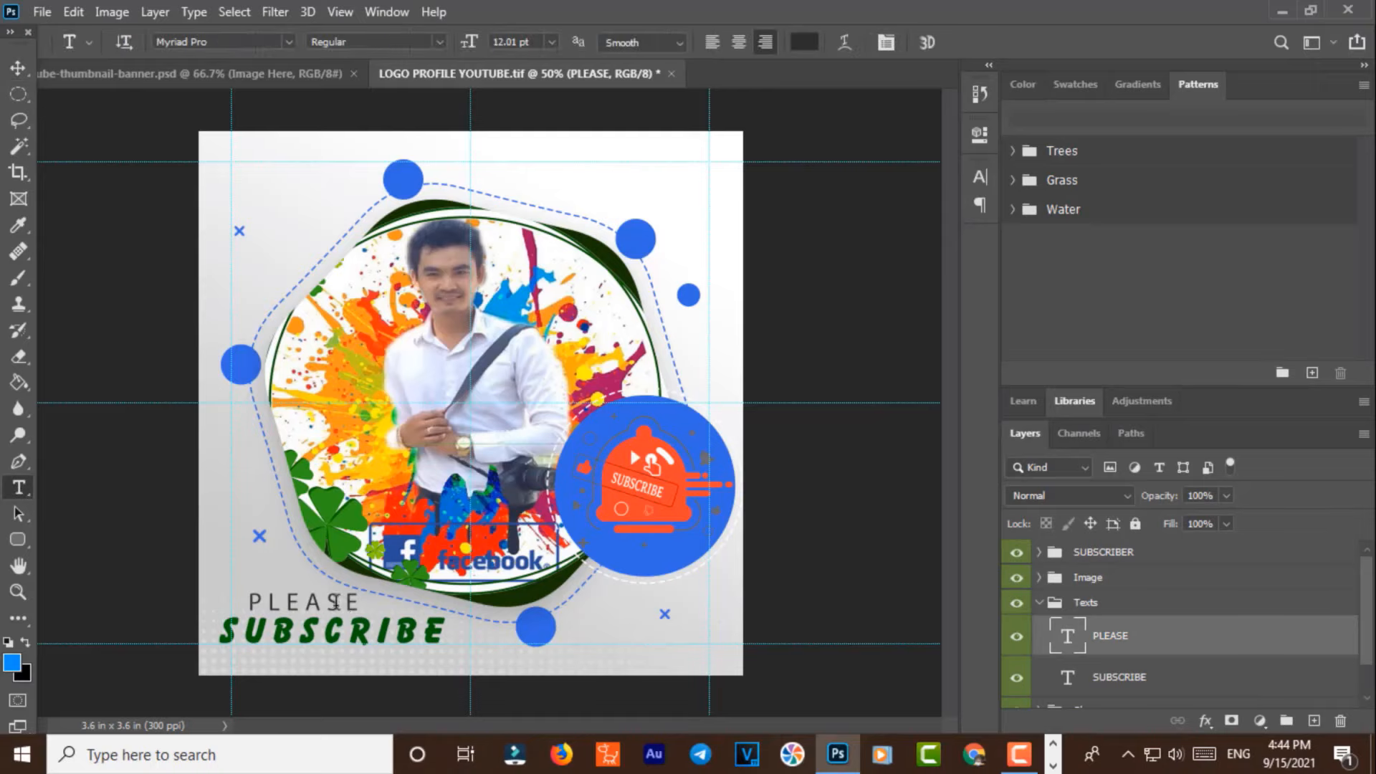
double_click(336, 601)
left_click(290, 42)
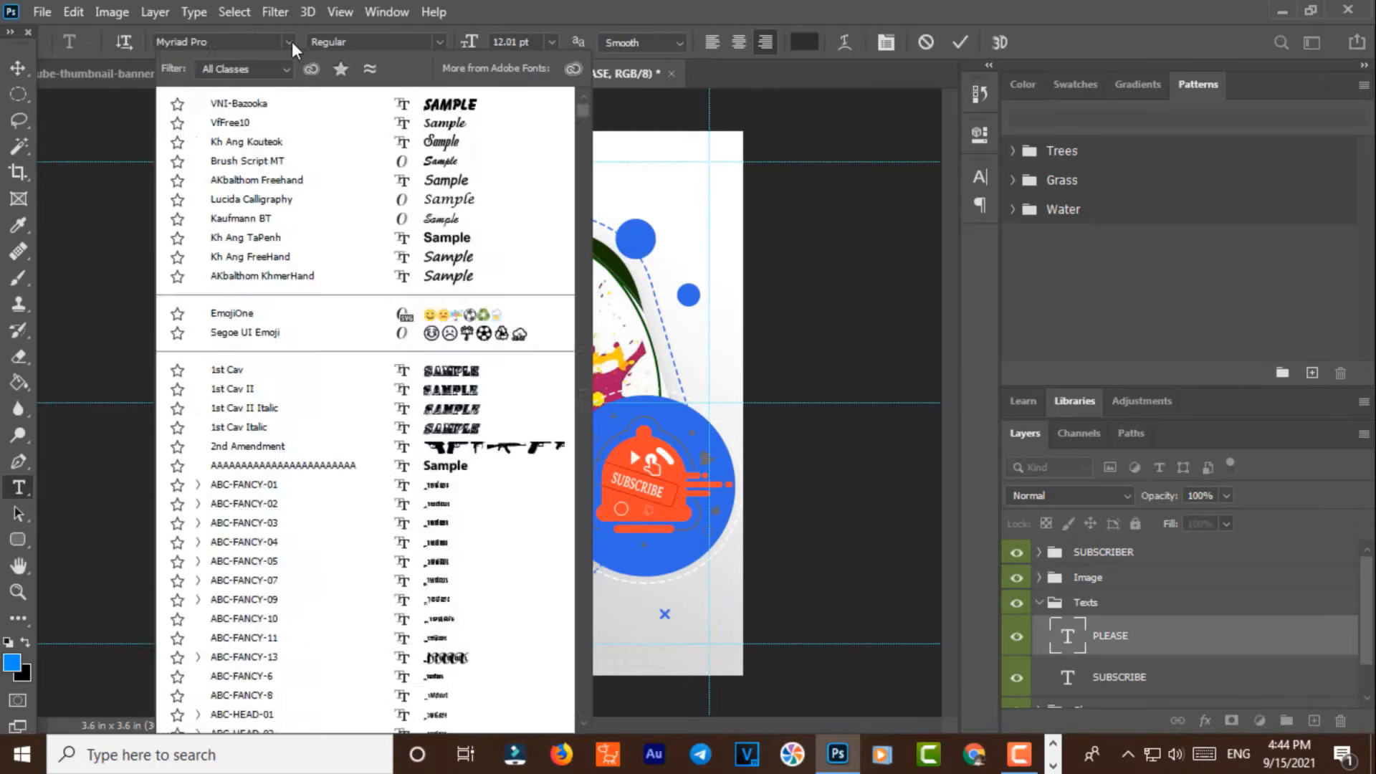
left_click_drag(583, 397, 585, 96)
left_click(473, 107)
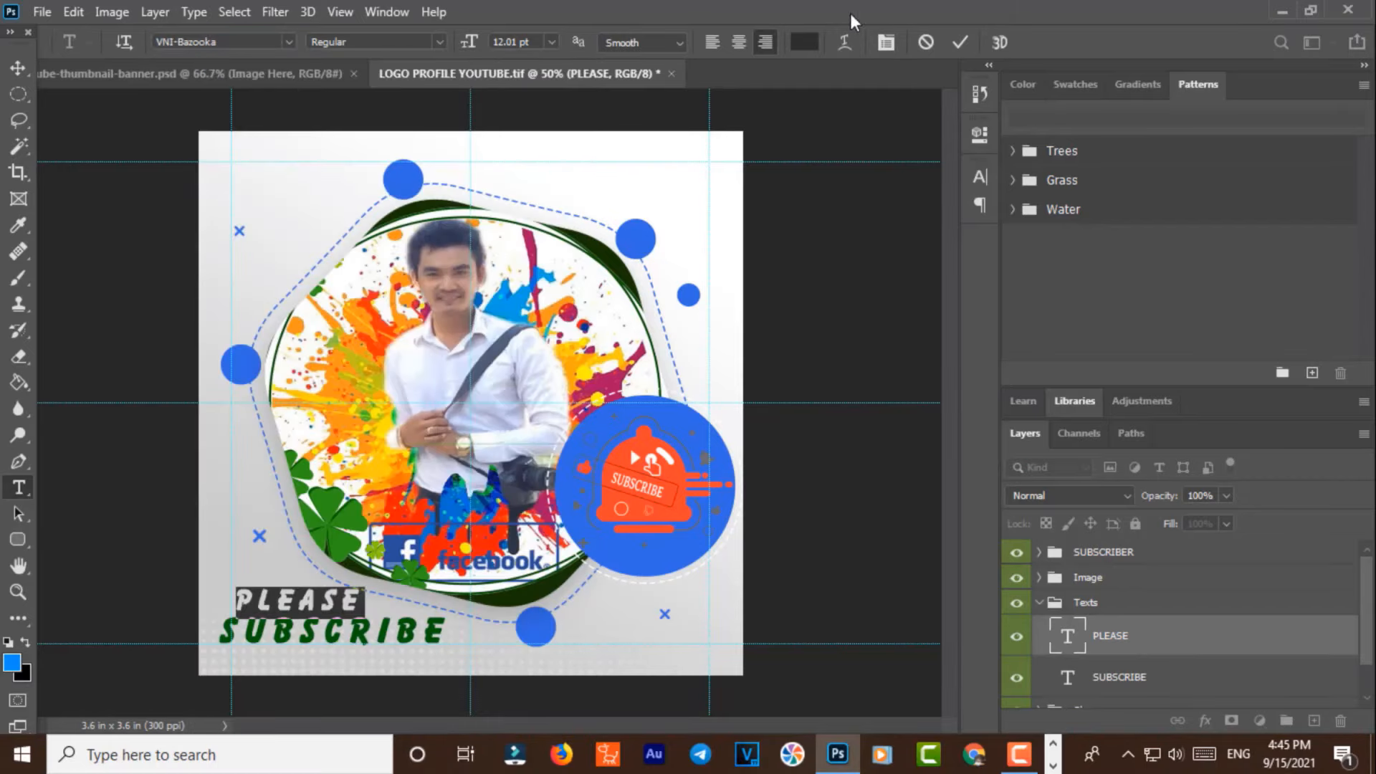
Step: Colour the PLEASE text bright red fc0225 and commit the text edit
left_click(804, 42)
left_click_drag(1125, 479, 1123, 458)
left_click(1087, 473)
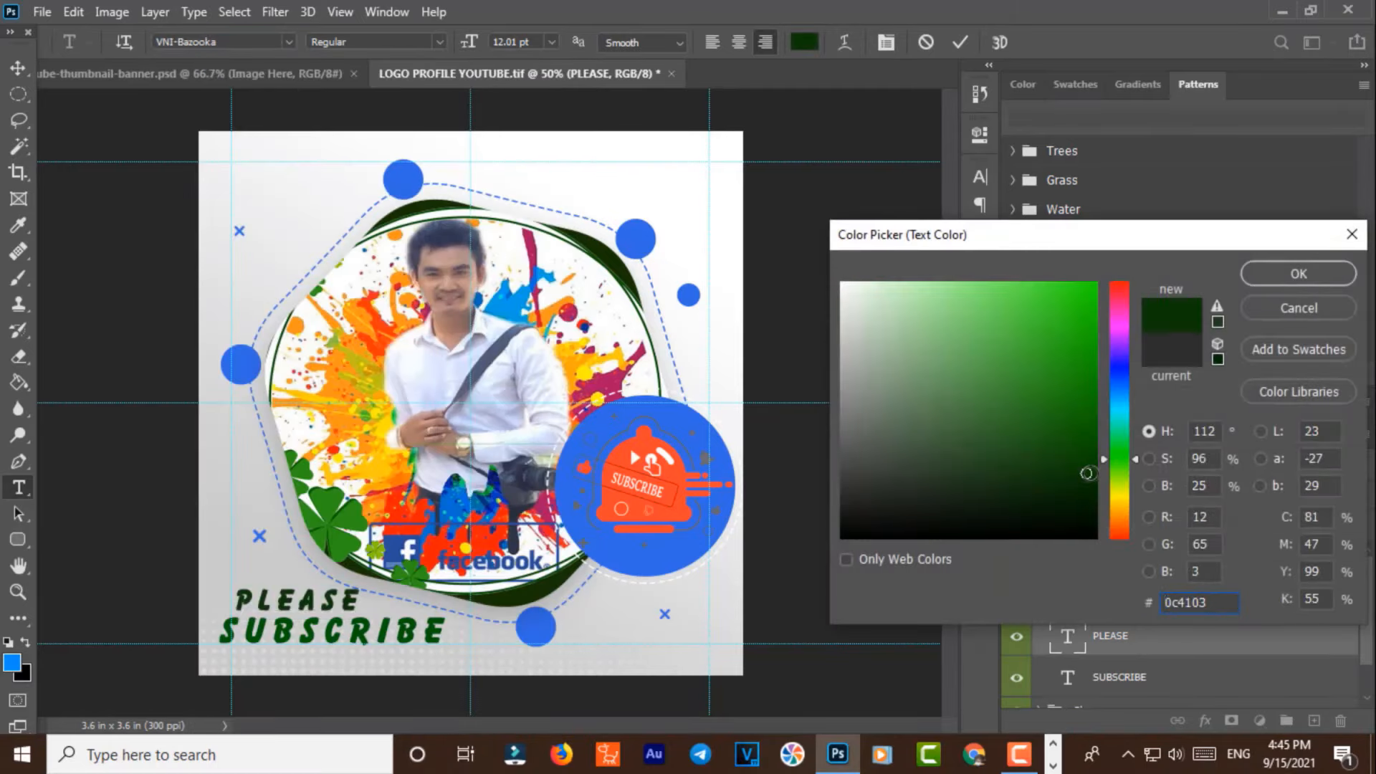
left_click(1122, 288)
left_click(1096, 286)
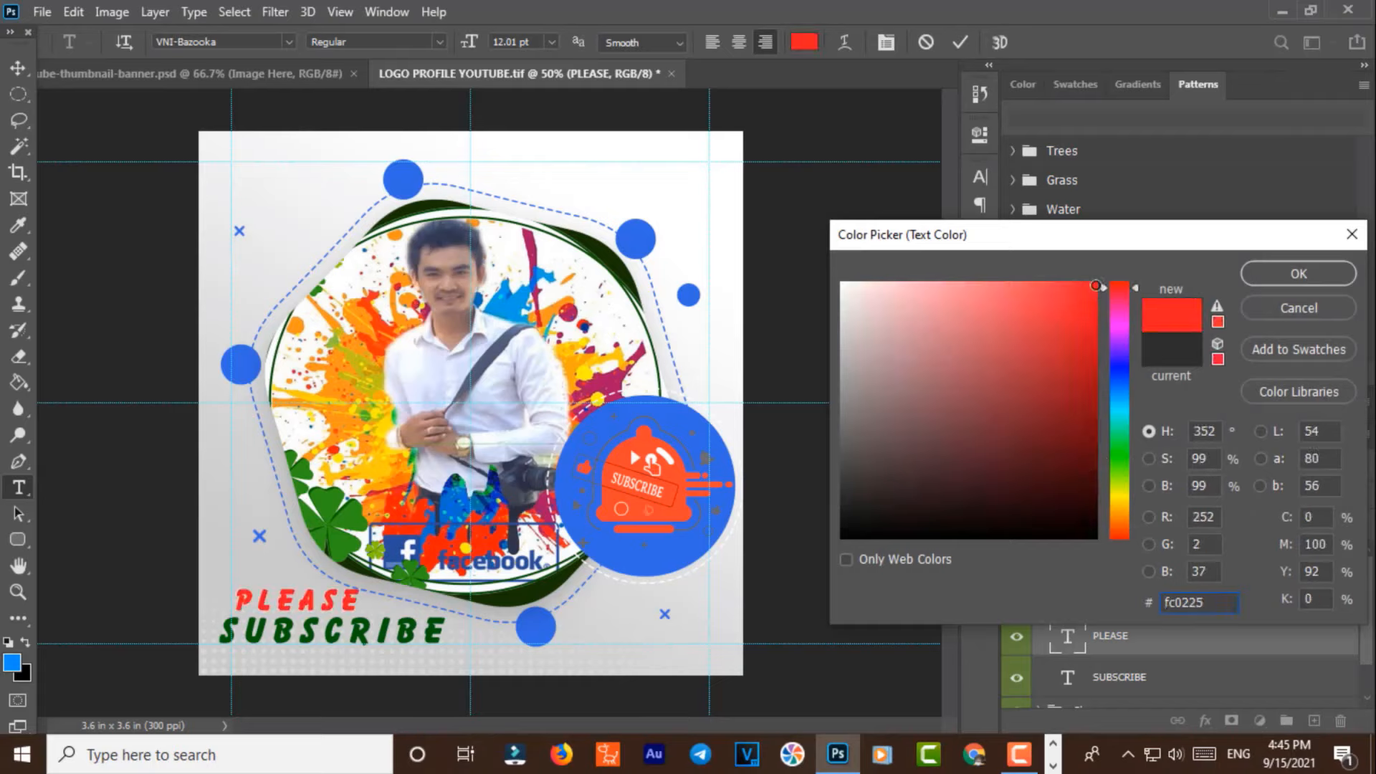
left_click(1283, 278)
left_click(18, 67)
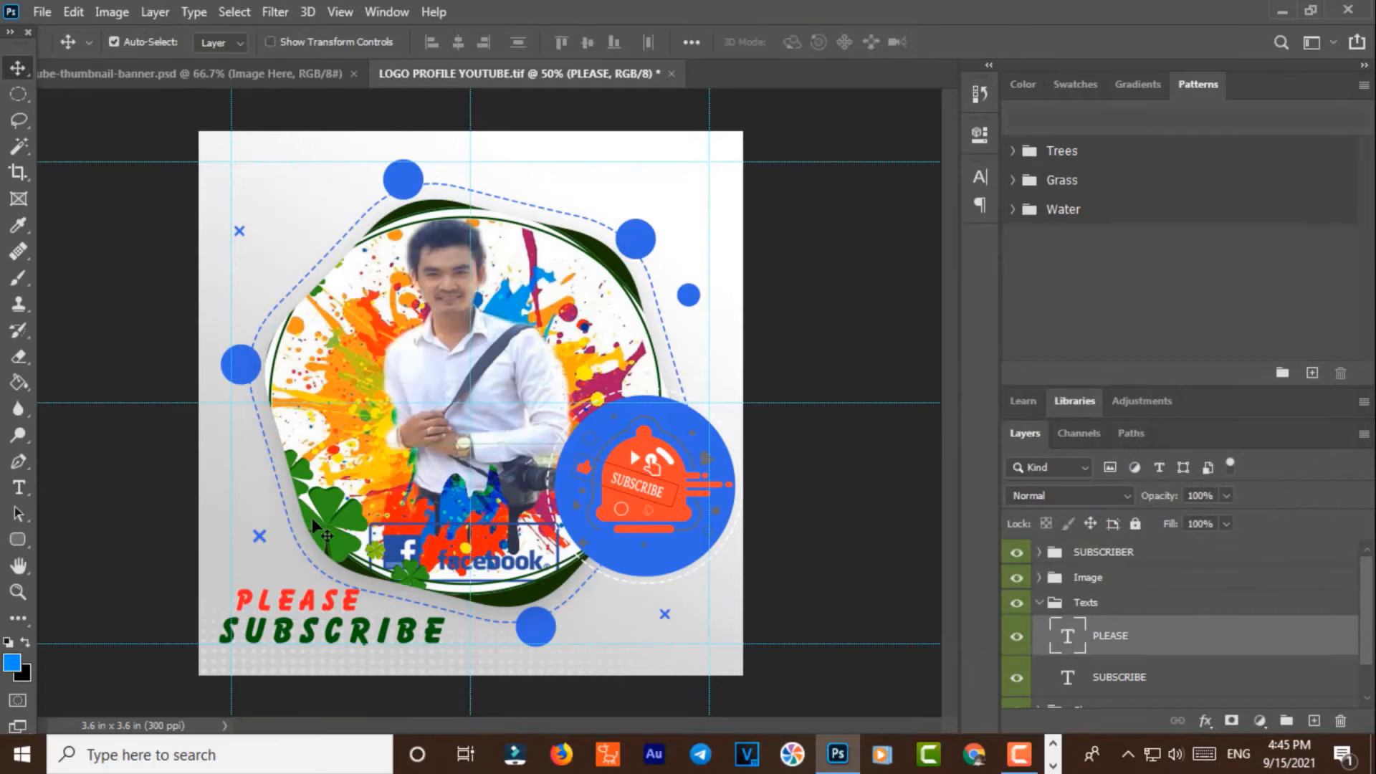
Step: Scale the whole Texts group down proportionally to about 86%
left_click(1040, 602)
key("ctrl+t")
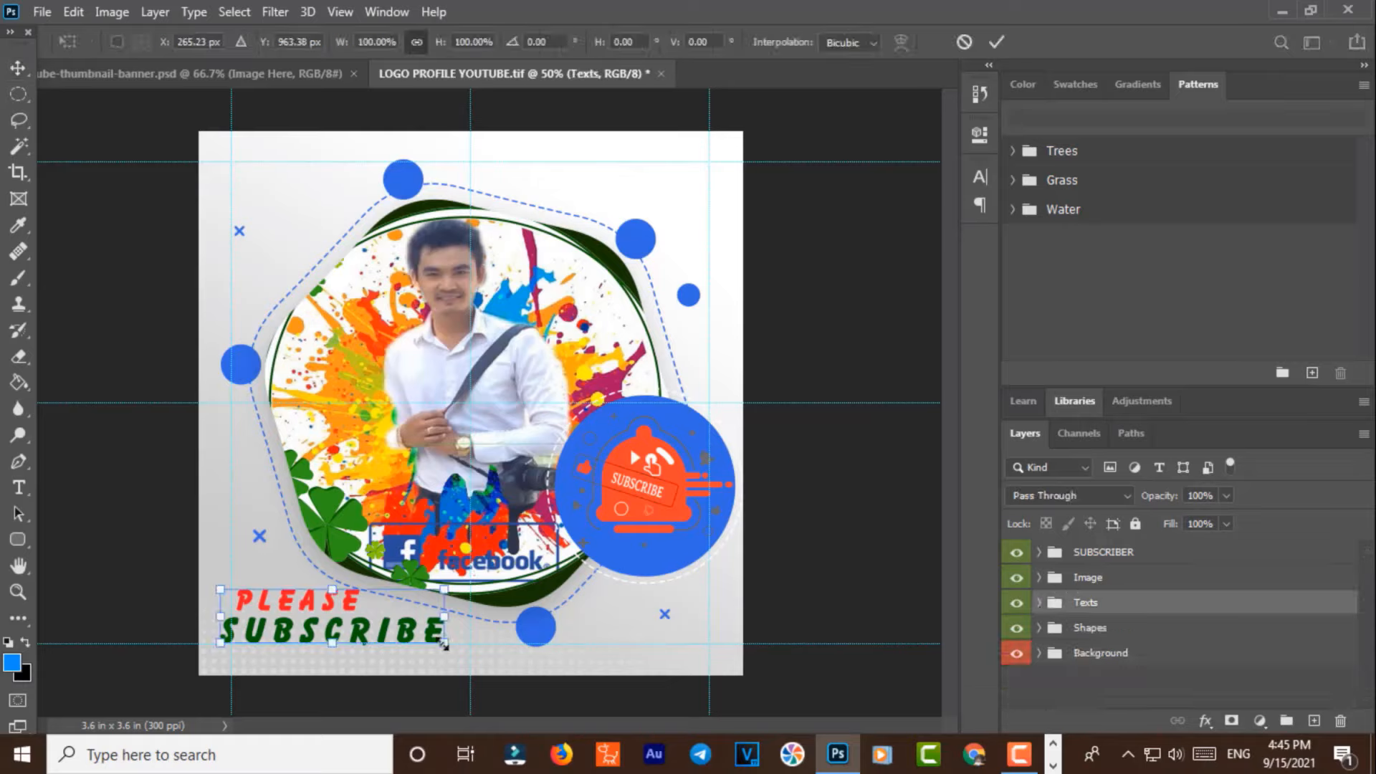
left_click_drag(444, 644, 363, 641)
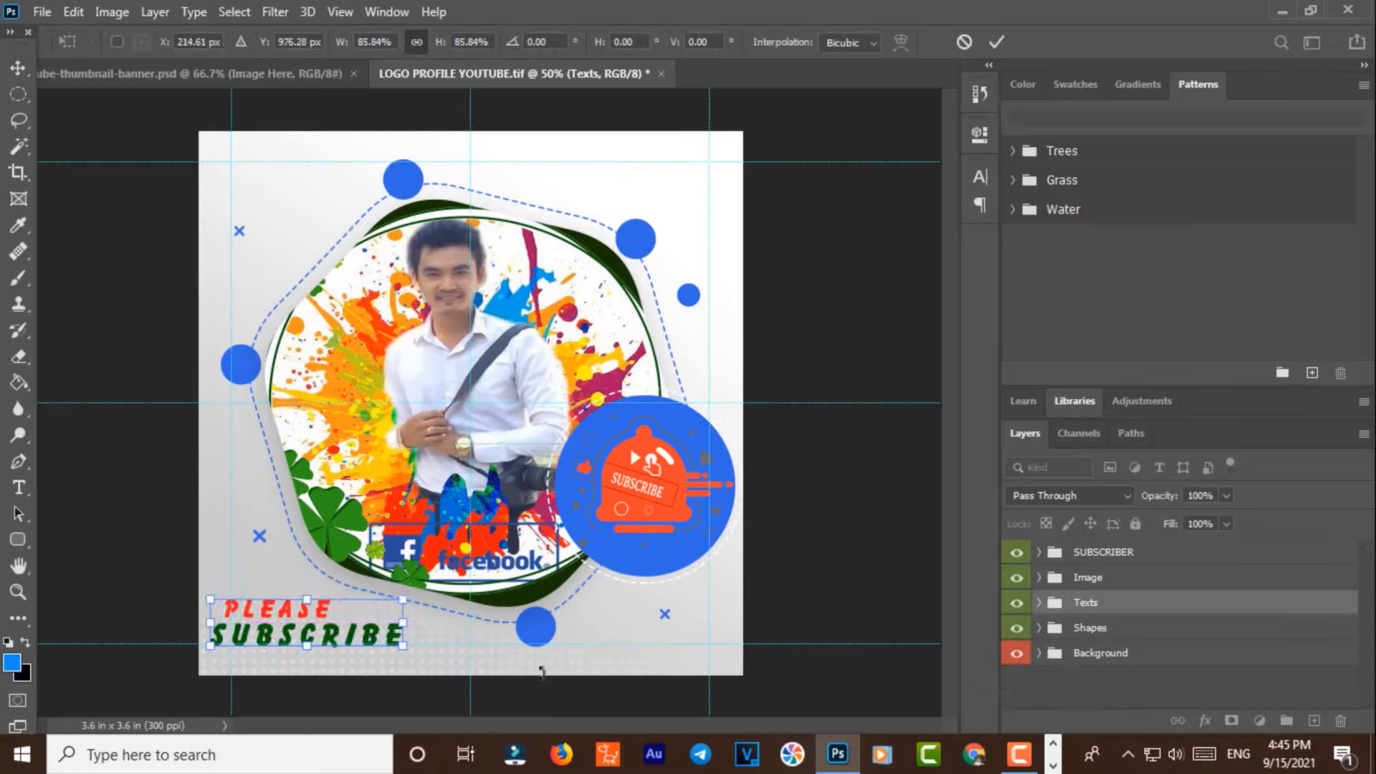
key("Return")
Step: Nudge the Texts group slightly up and to the right in the canvas's lower-left corner
key("Up")
key("Up")
key("Up")
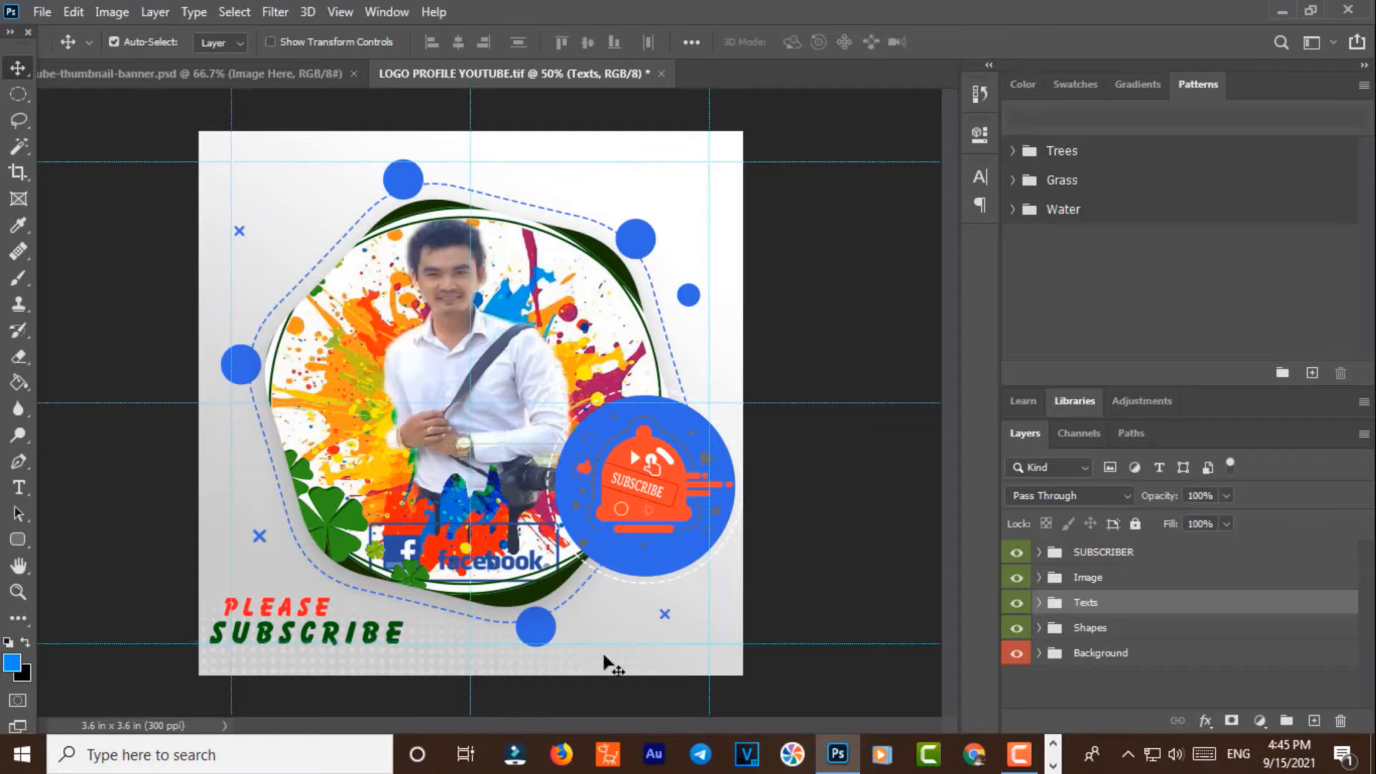
key("Right")
key("Right")
key("Right")
key("Right")
key("Right")
key("Right")
key("Right")
key("Right")
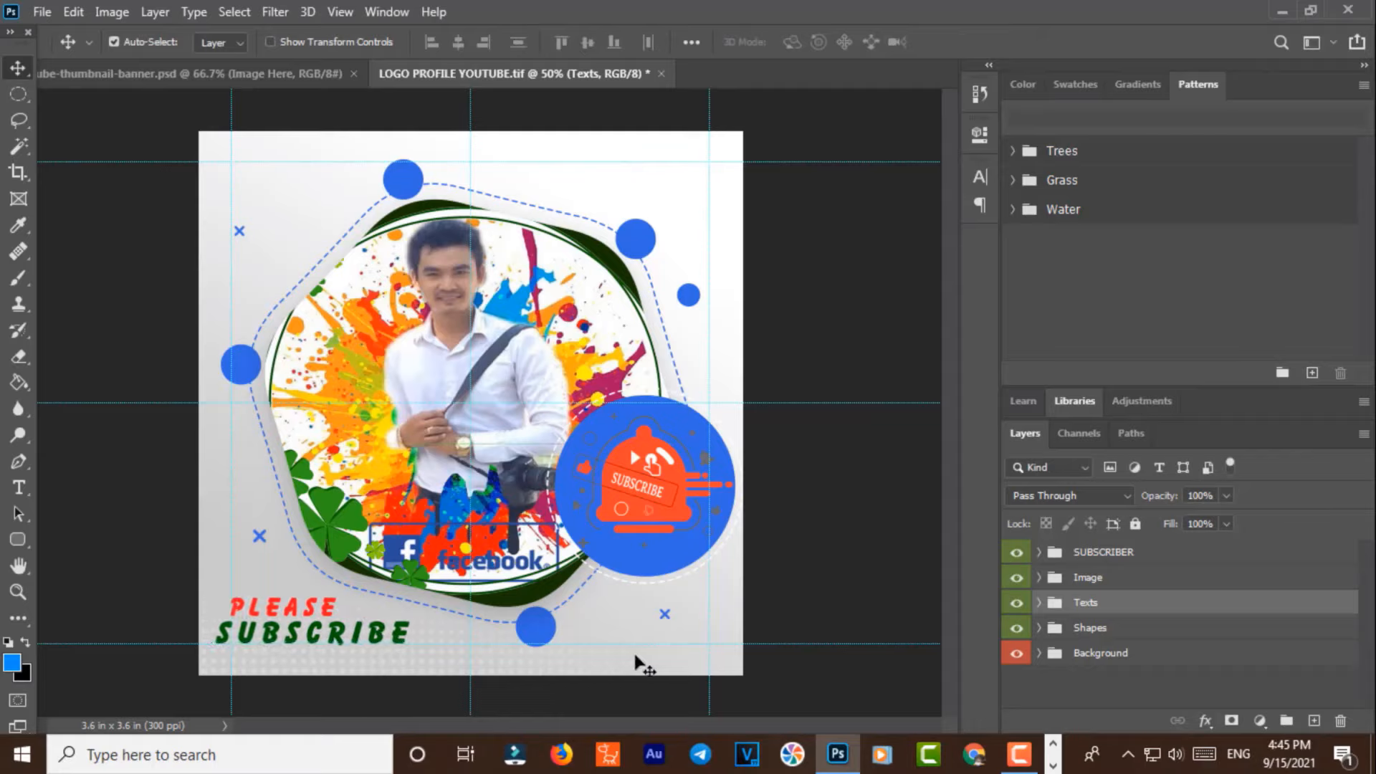
Step: Shift the PLEASE text layer to the right until it is centred above SUBSCRIBE
left_click(1039, 603)
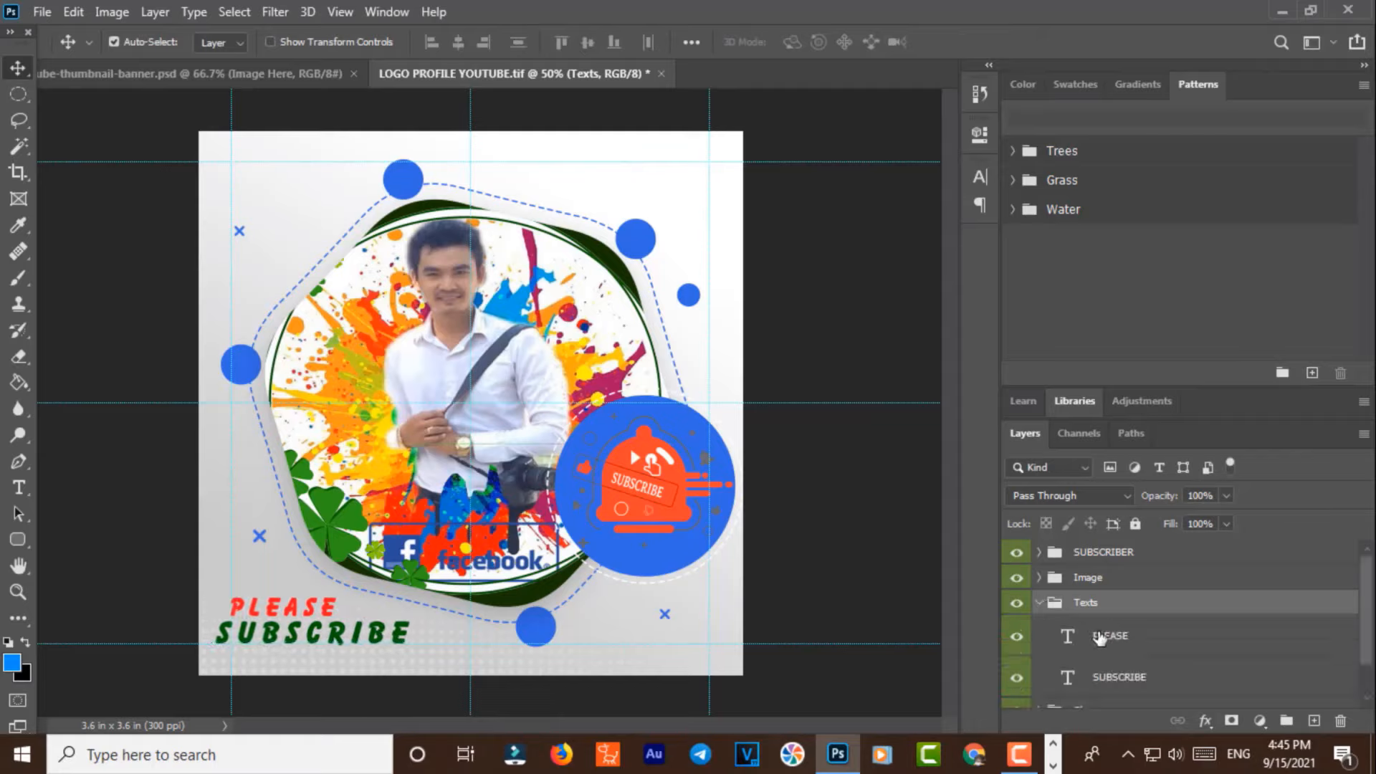
left_click(1100, 638)
key("shift+Right")
key("shift+Right")
key("shift+Right")
key("shift+Right")
key("shift+Right")
key("shift+Right")
key("shift+Right")
key("shift+Right")
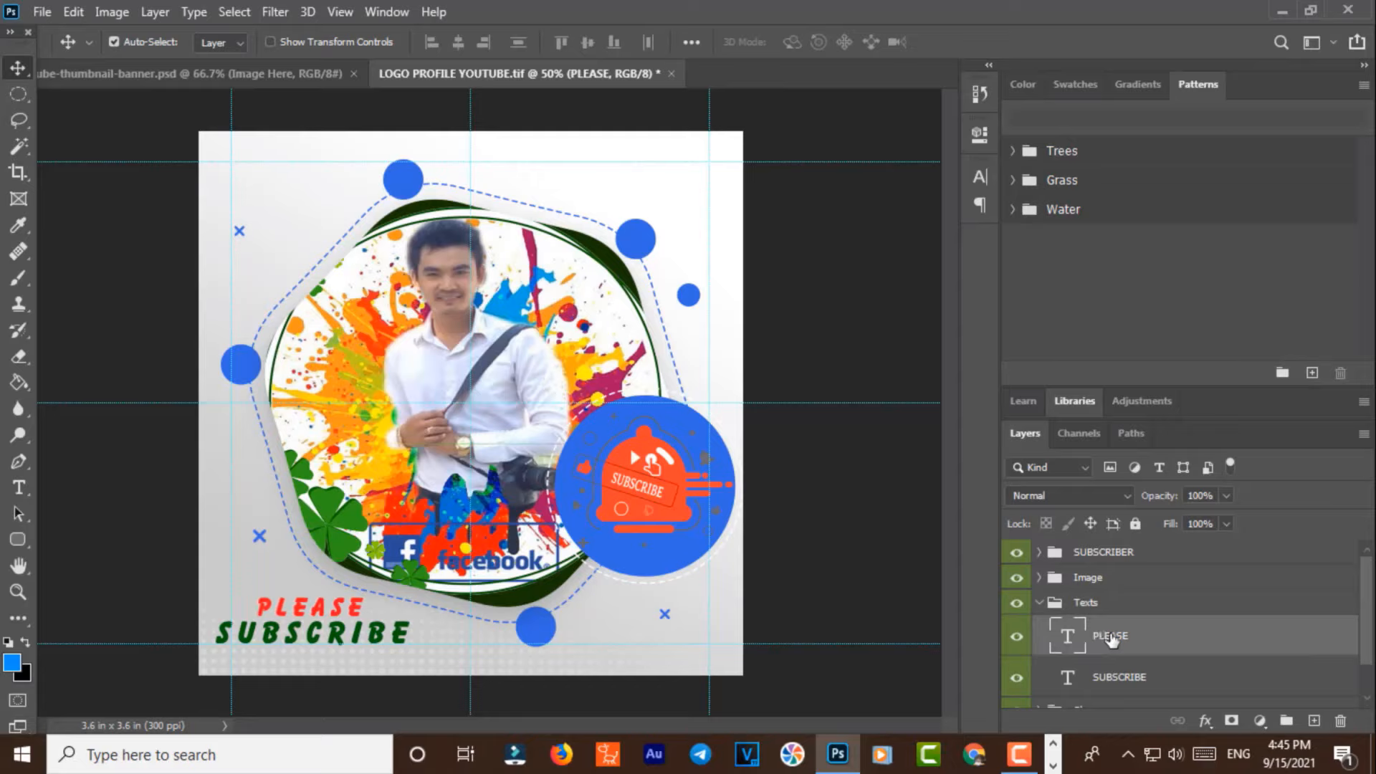
key("shift+Right")
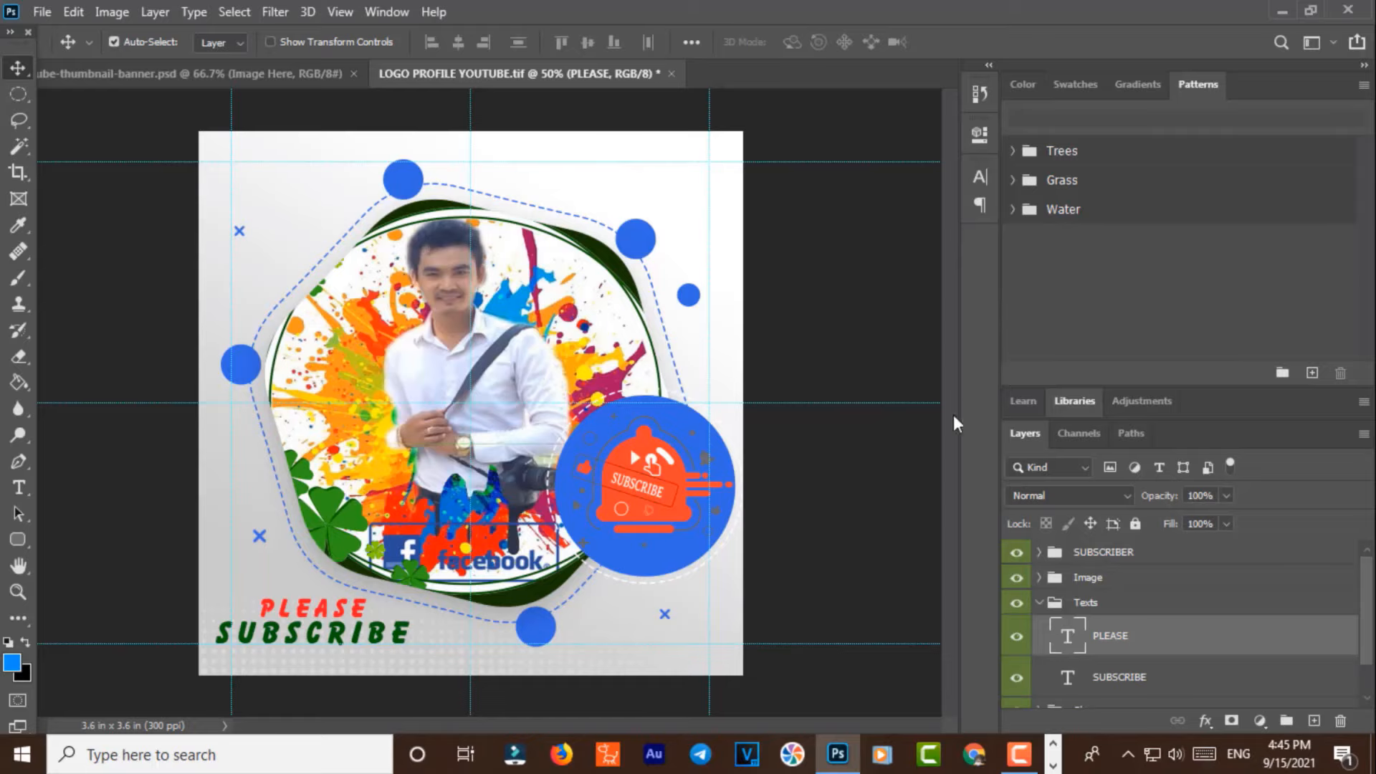
Step: Save the document as LOGO PROFILE YOUTUBE.tif, replacing the existing file and using no image compression and RLE layer compression
left_click(43, 12)
left_click(86, 256)
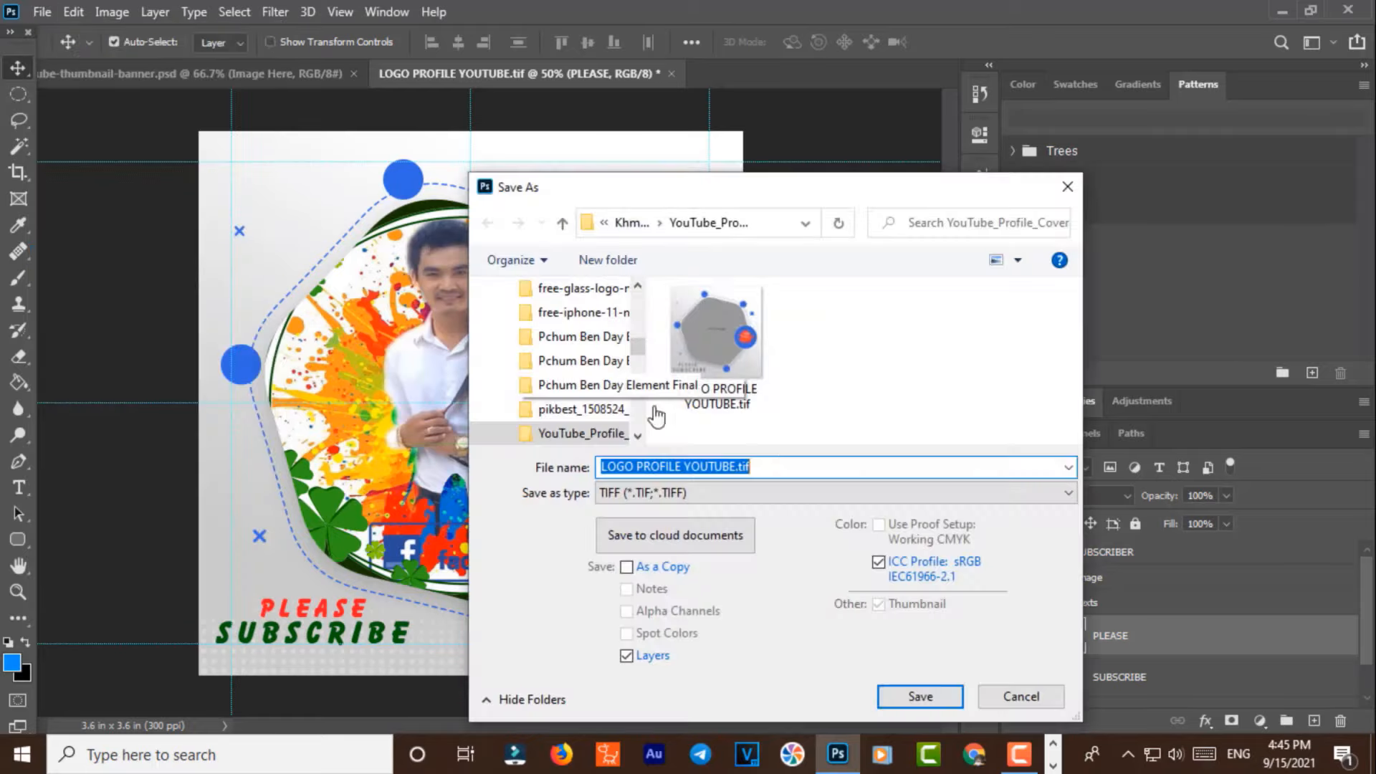
left_click(916, 696)
left_click(736, 377)
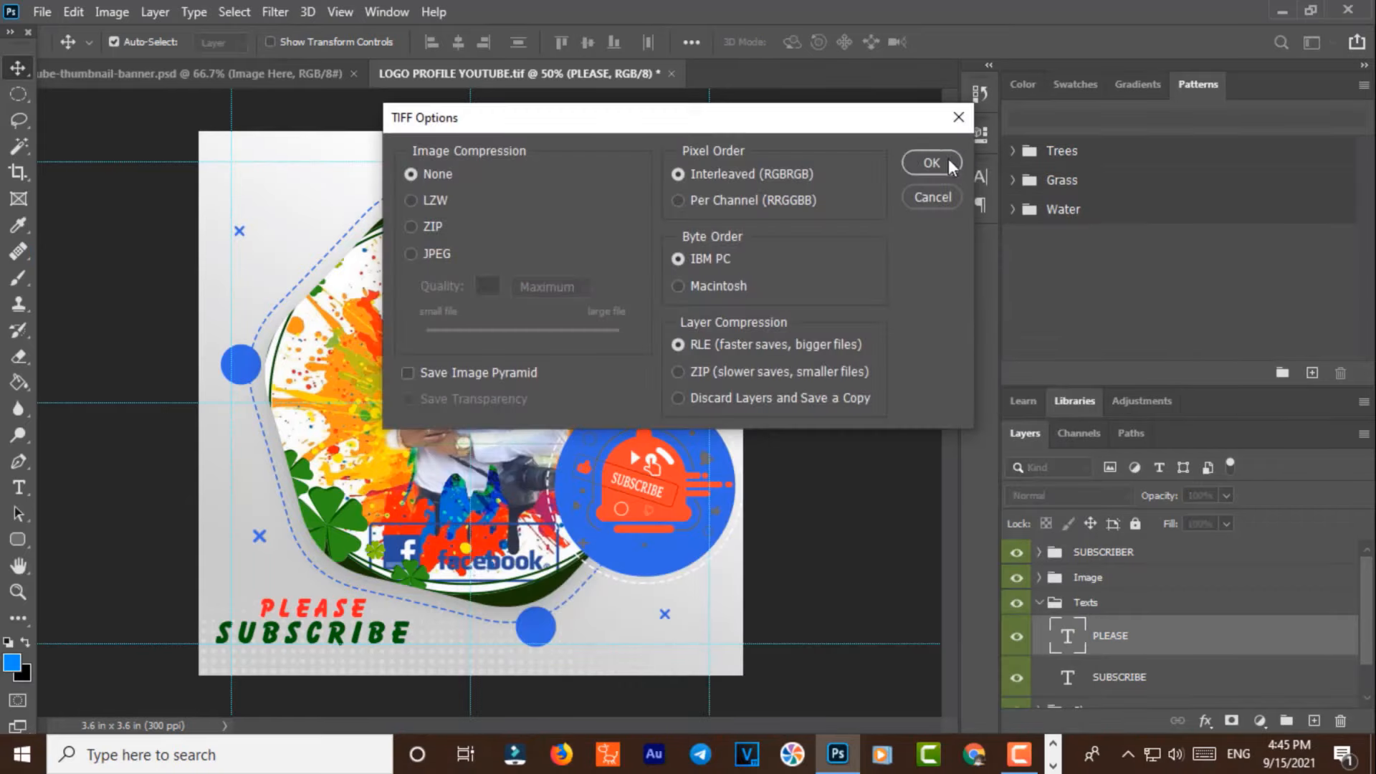
left_click(949, 165)
Step: Save a JPEG version of the logo as LOGO PROFILE YOUTUBE.jpg in the same folder
left_click(41, 13)
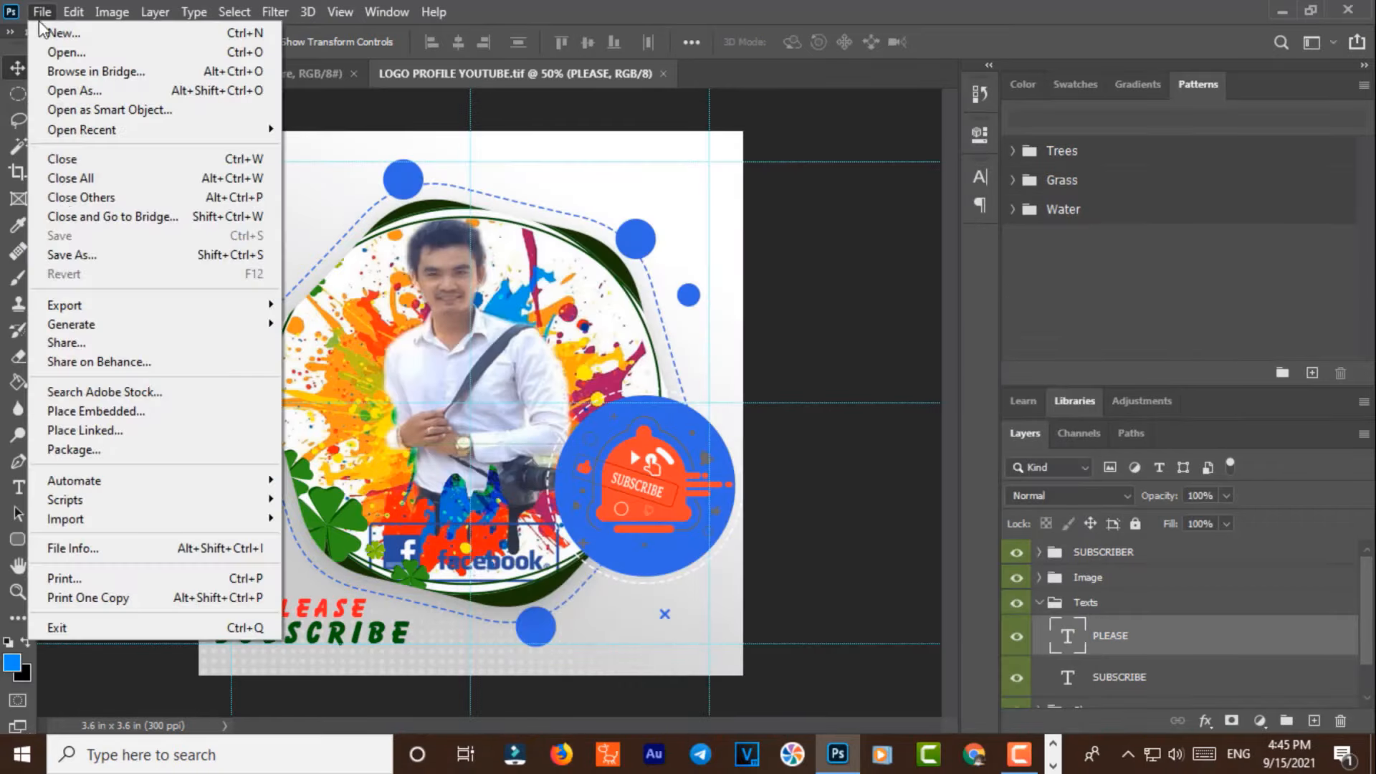
left_click(79, 256)
left_click(725, 492)
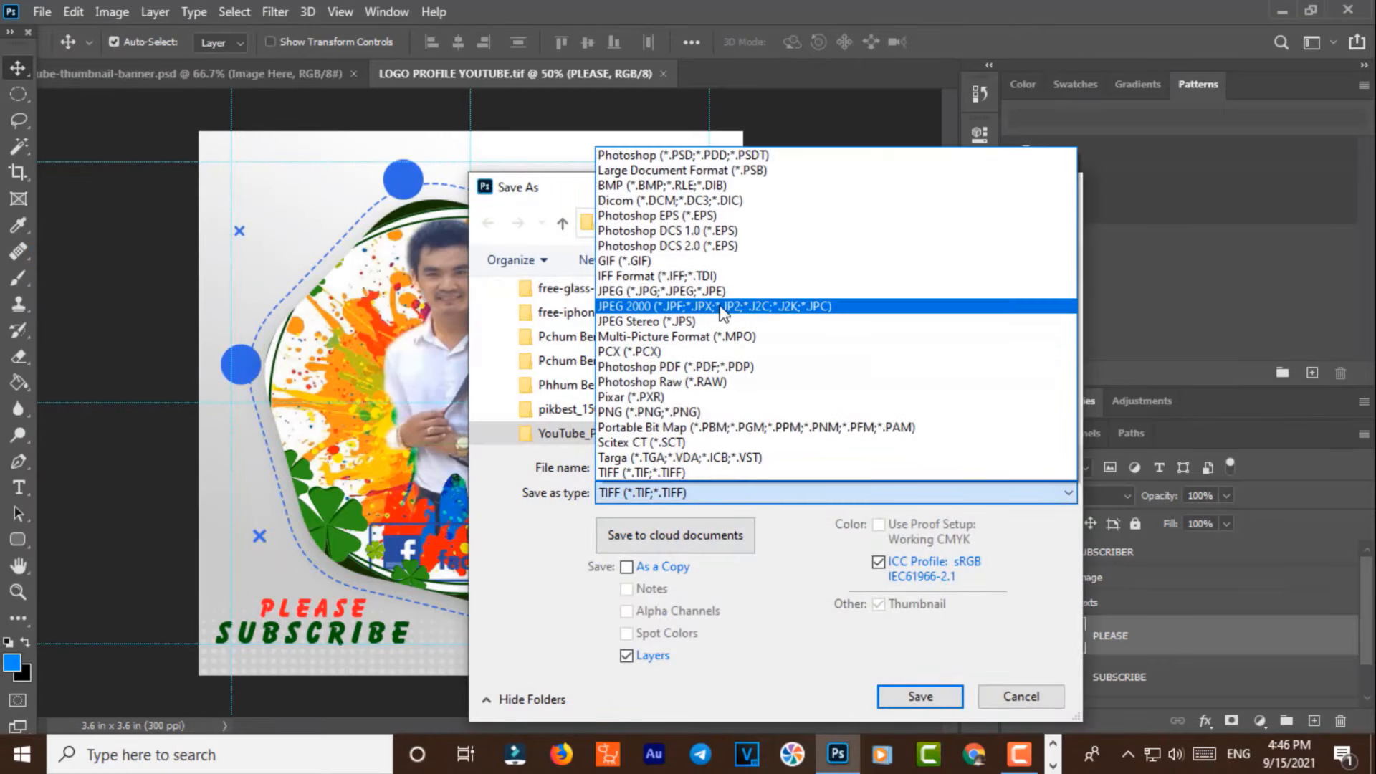
left_click(720, 291)
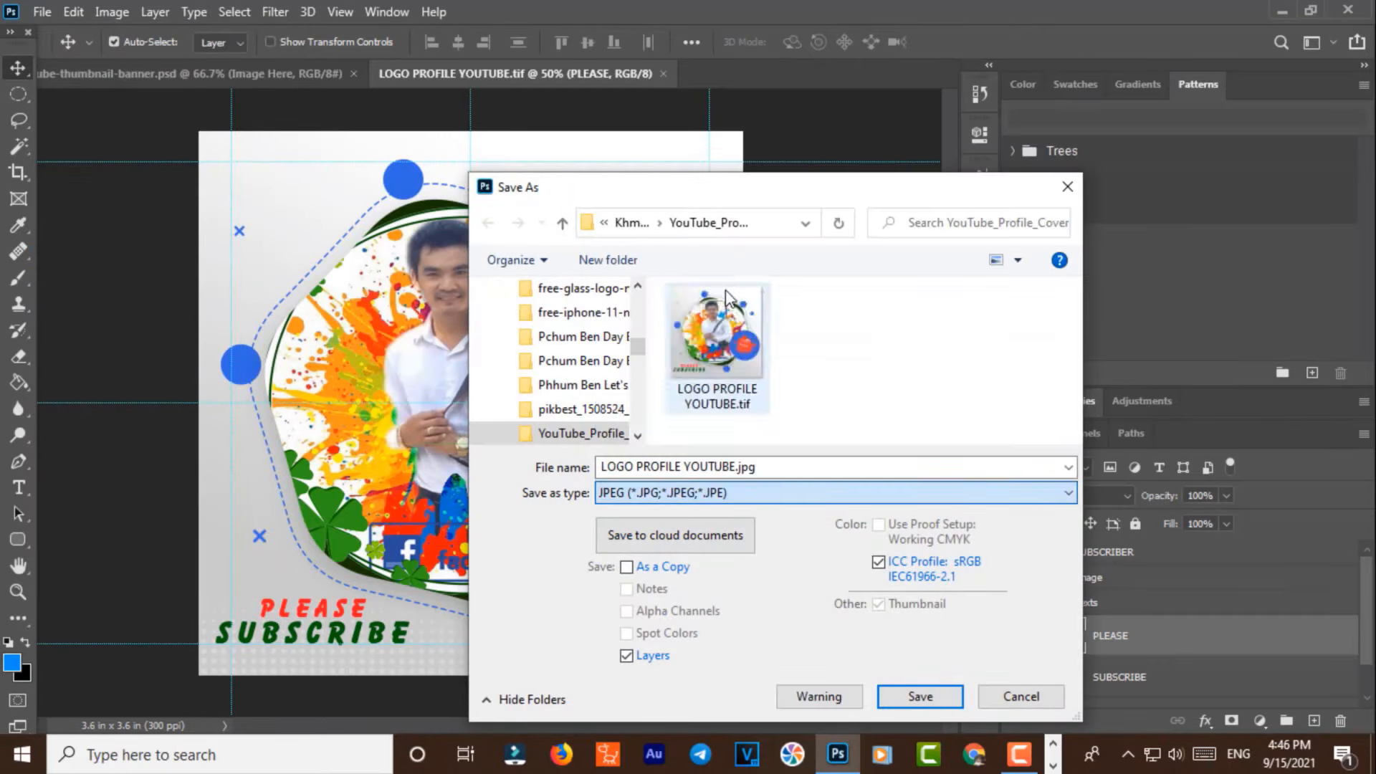
left_click(910, 699)
left_click(792, 162)
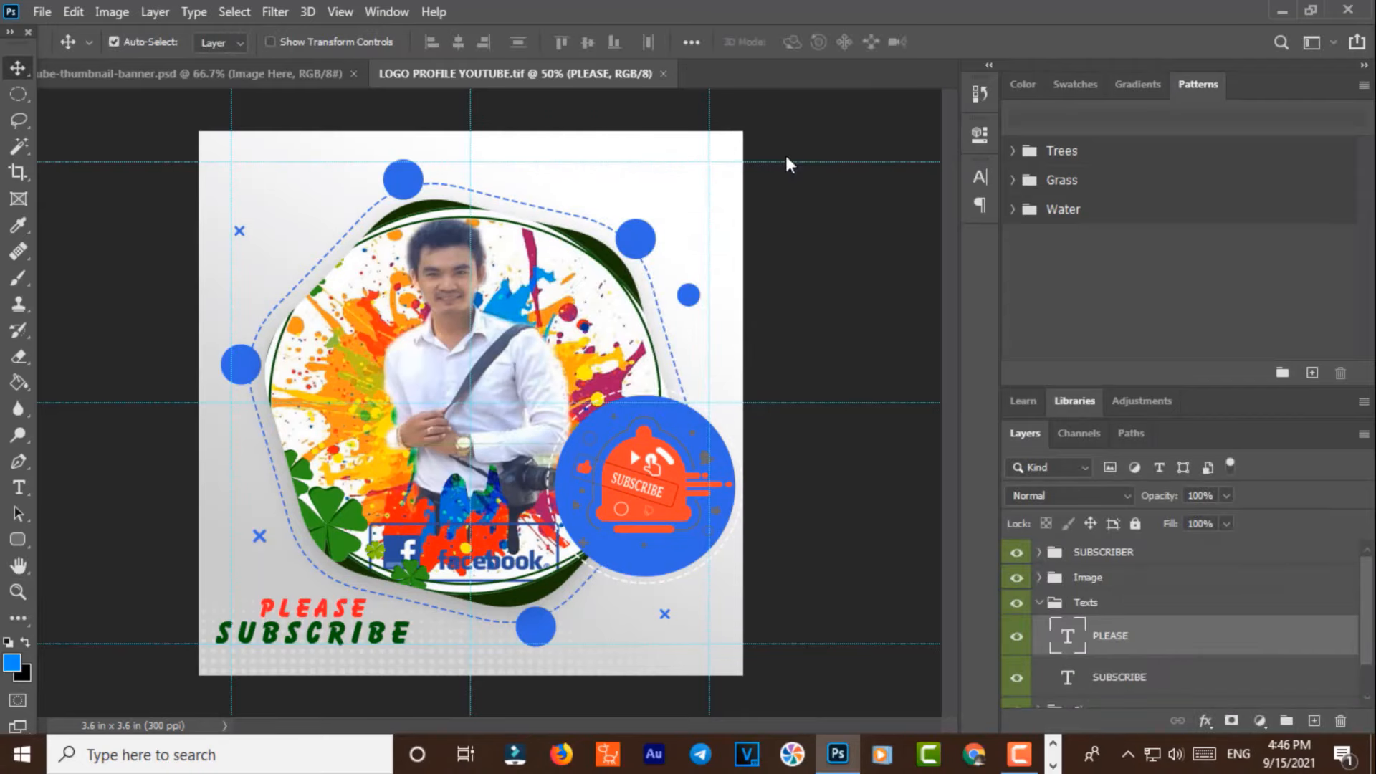
Step: Open the Double Click Here smart object of the thumbnail banner document and hide its Delete This layer
left_click(272, 73)
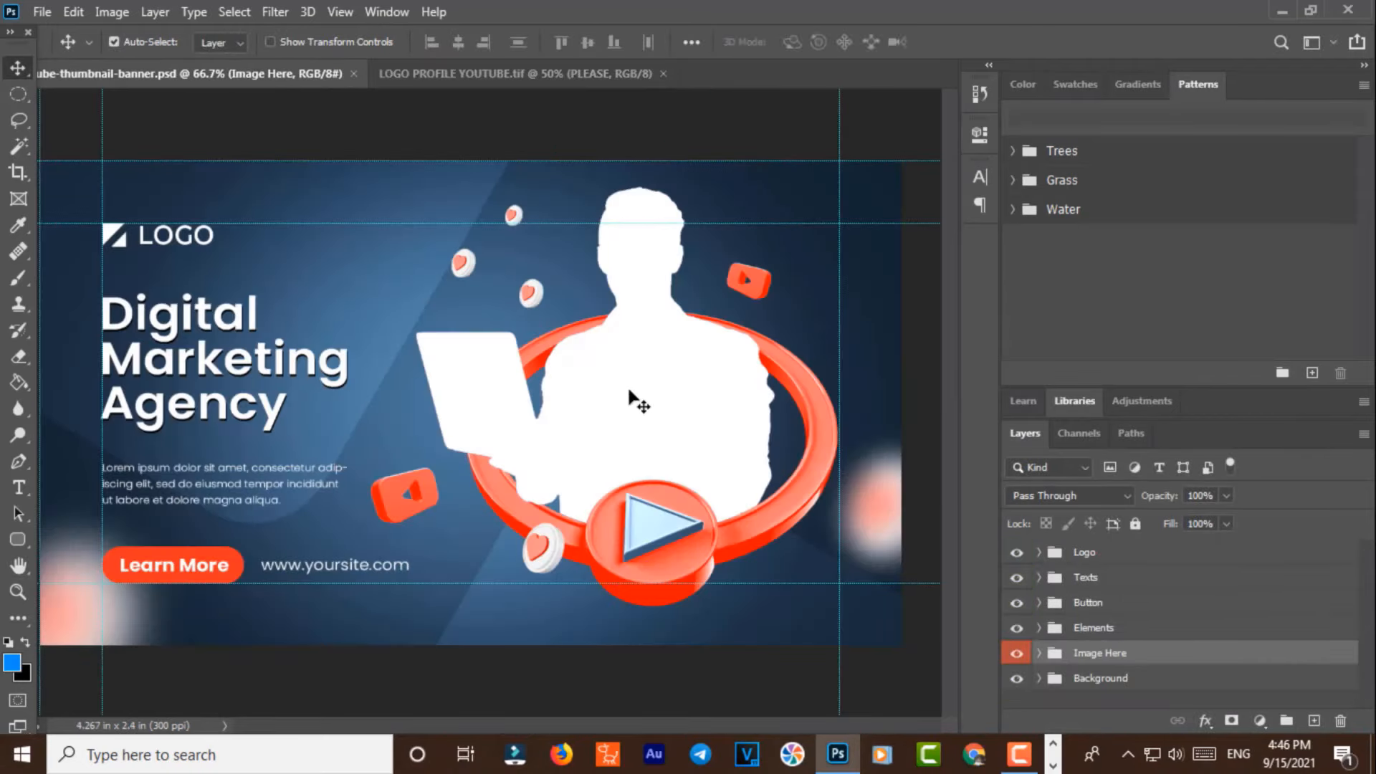
left_click(652, 391)
scroll(1208, 673, "down", 2)
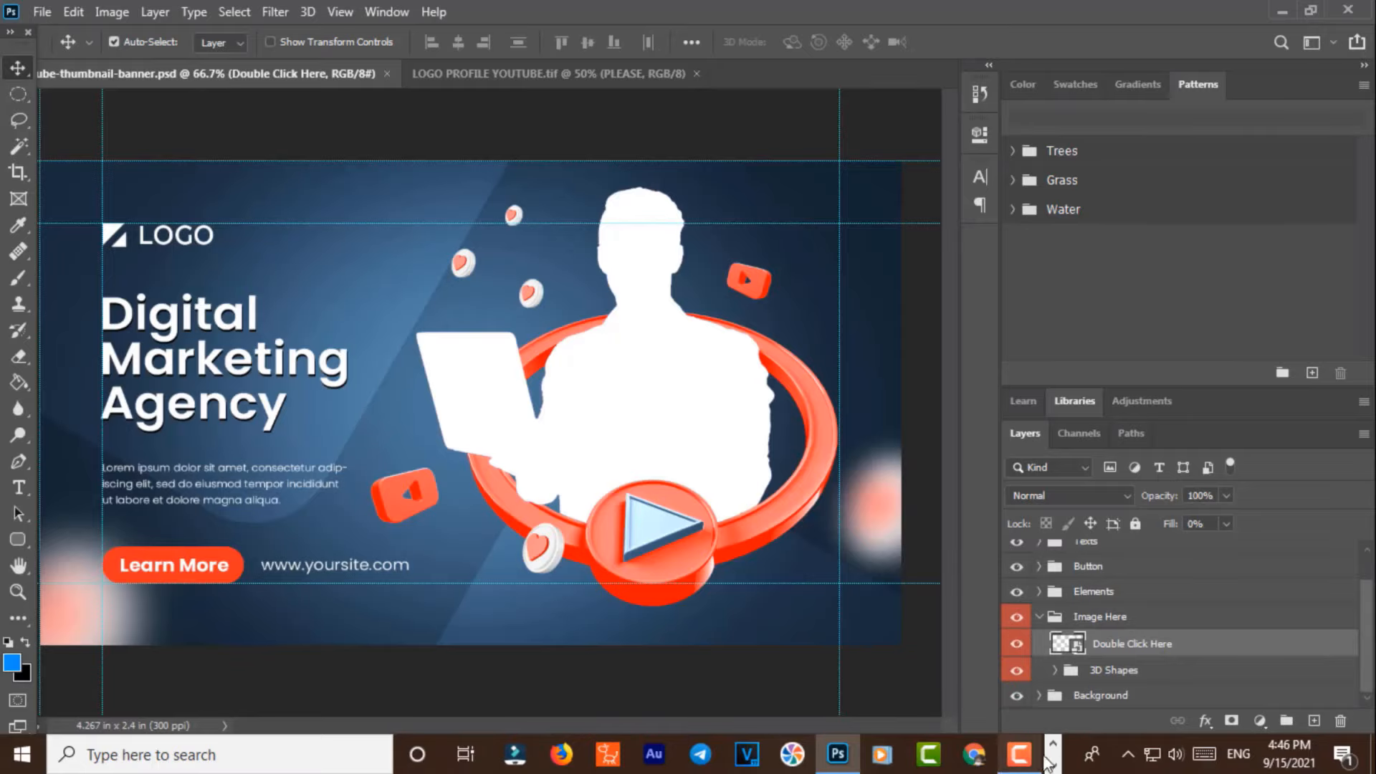
double_click(1068, 643)
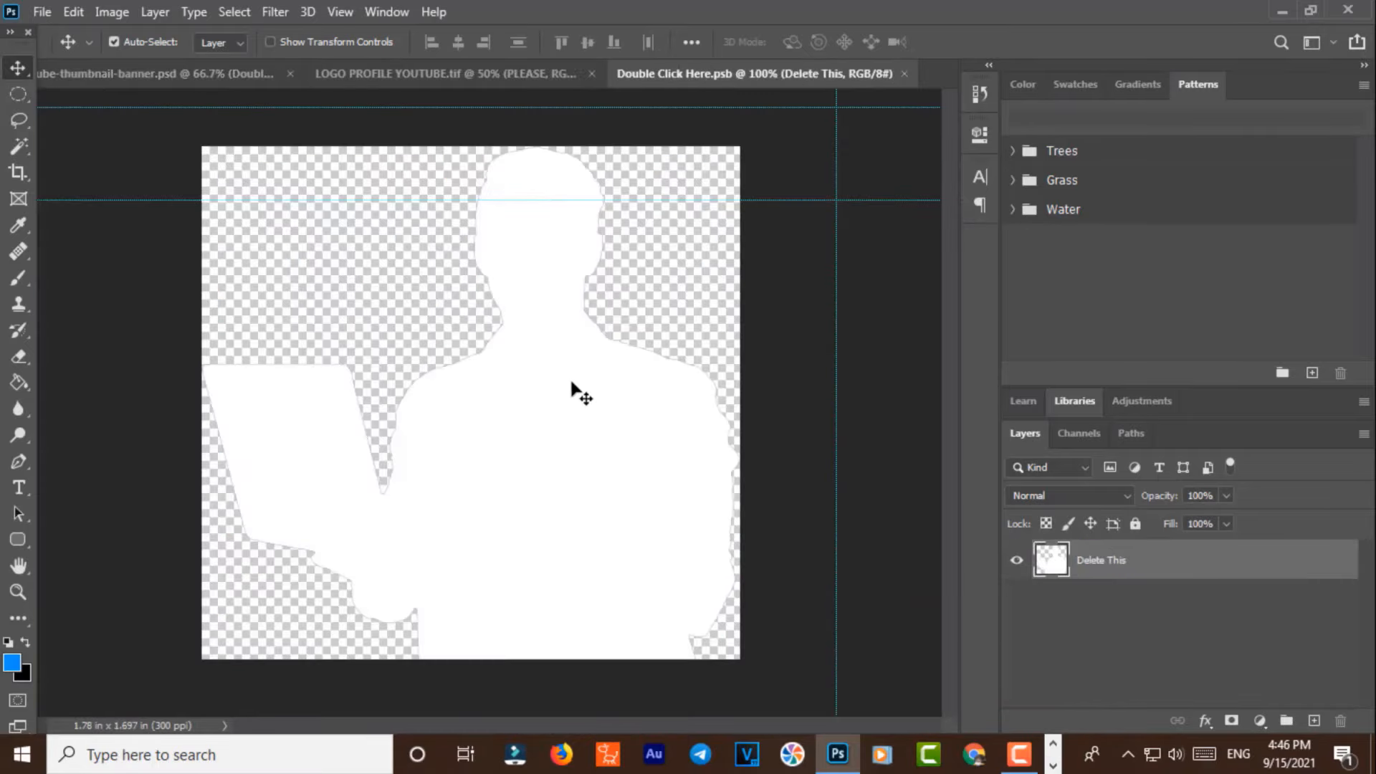
left_click(1016, 559)
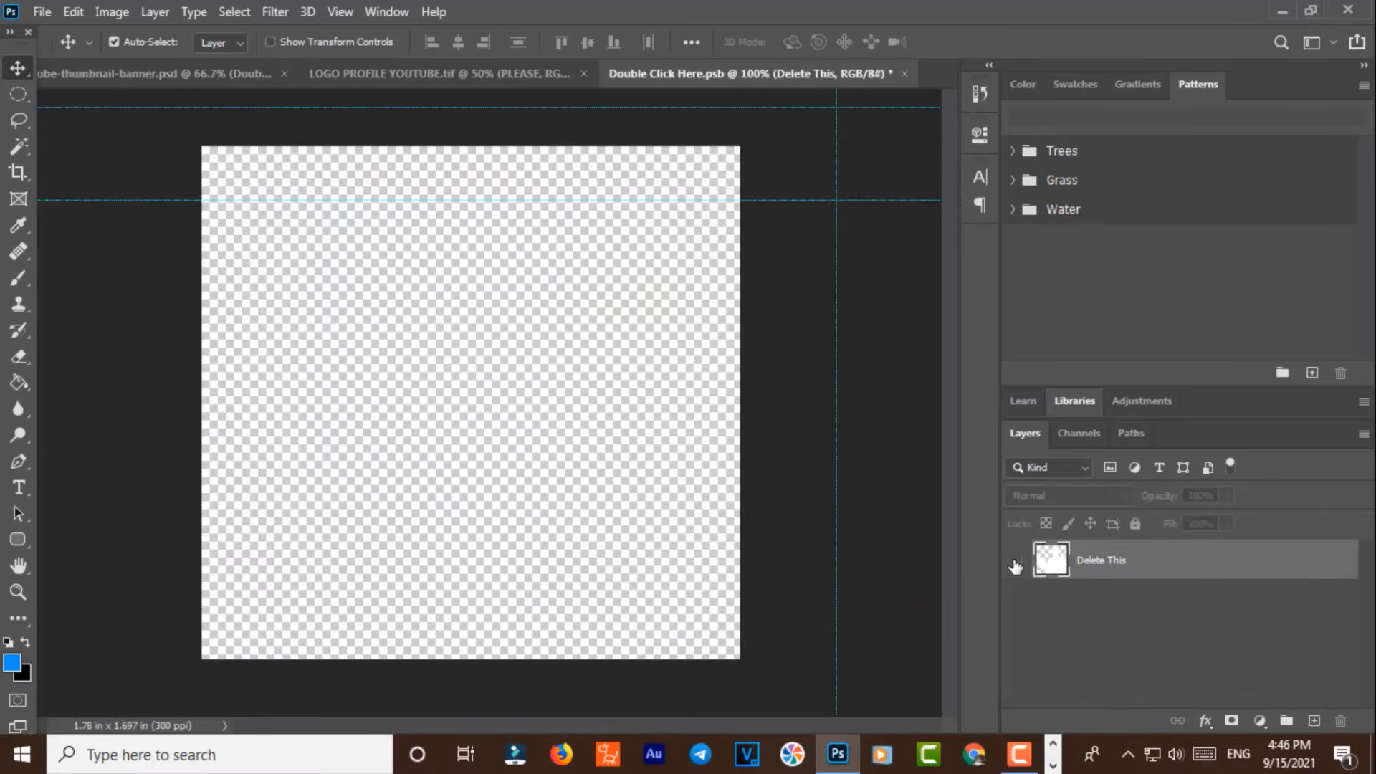
Step: Open Logo .png from the PuReach Team folder as a separate document in Photoshop
left_click(1054, 767)
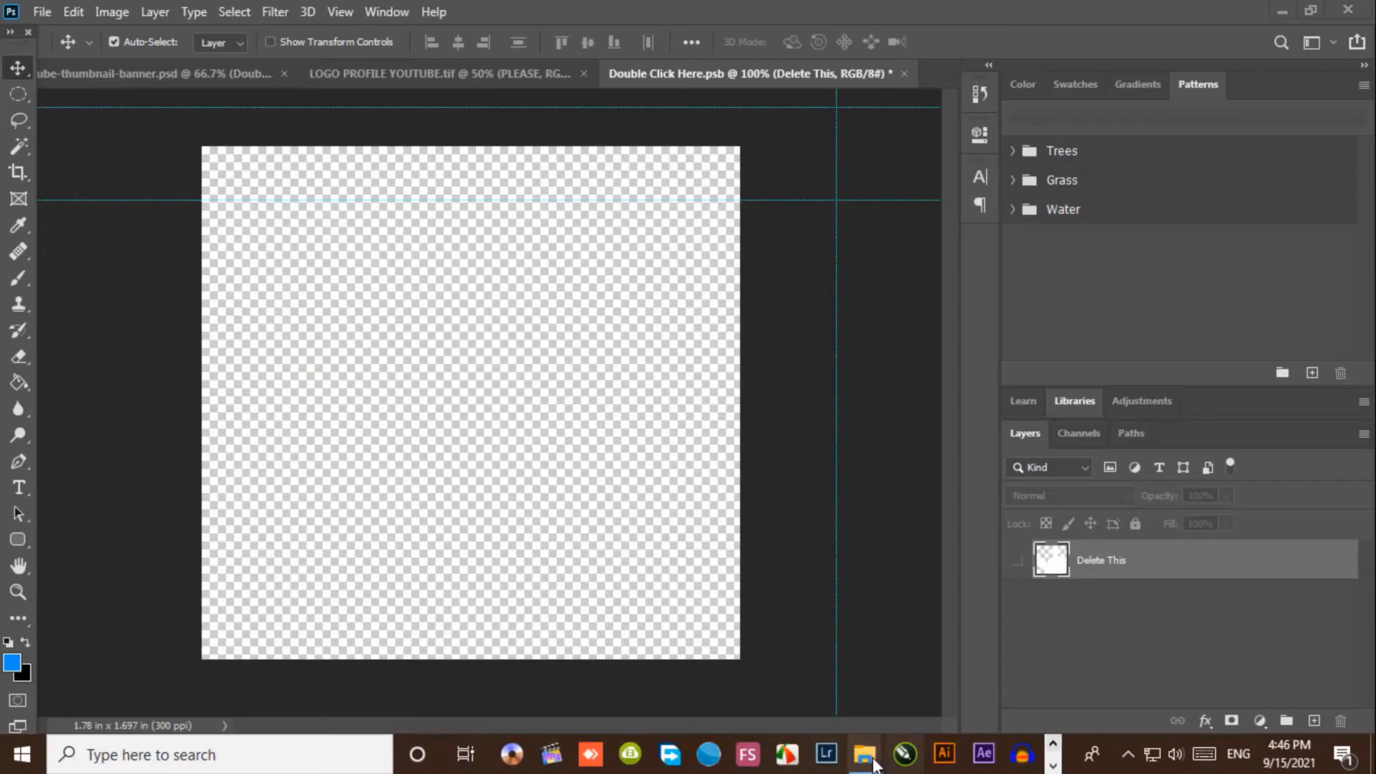
mouse_move(863, 753)
left_click(932, 670)
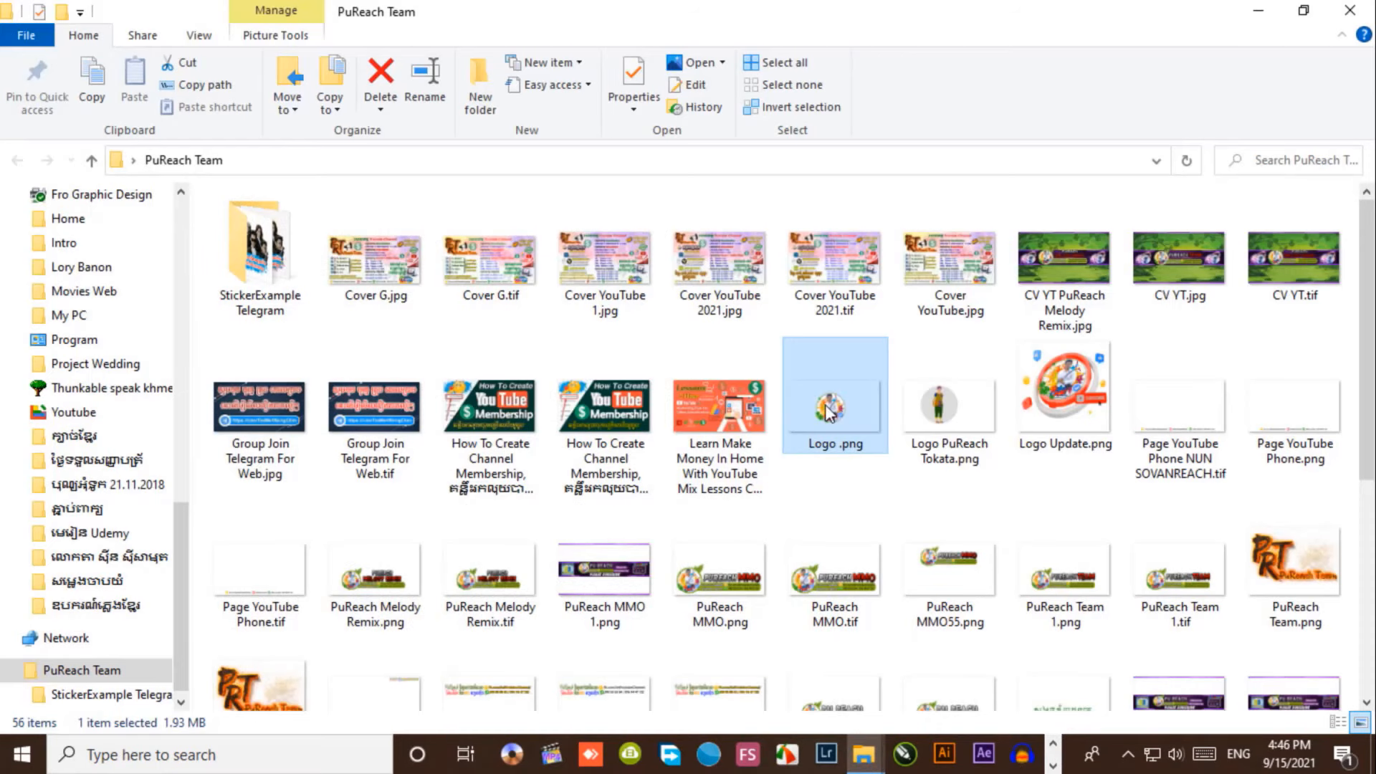
left_click(1053, 765)
left_click_drag(829, 433, 931, 71)
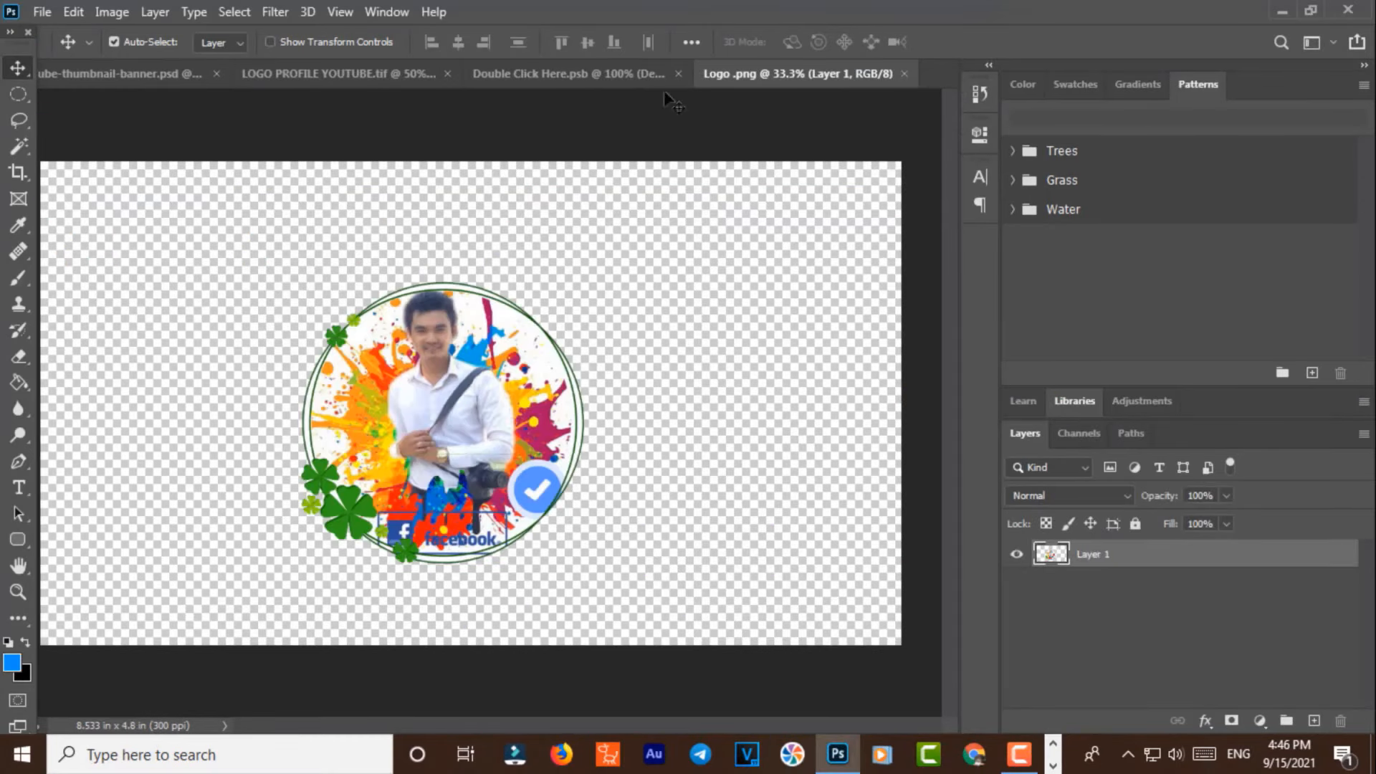
Step: Copy the logo layer from Logo .png into Double Click Here.psb and close the Logo .png window
left_click_drag(774, 73, 753, 372)
left_click_drag(1067, 616, 510, 398)
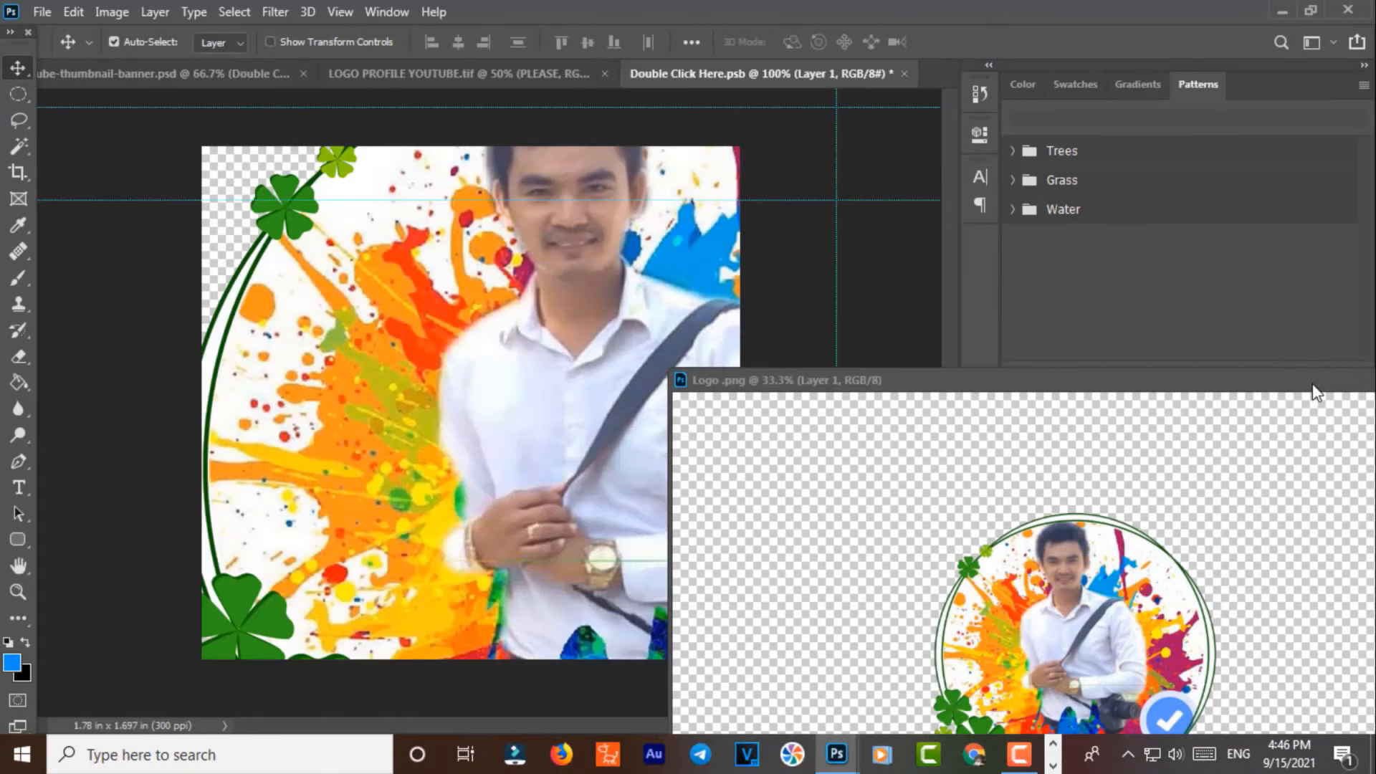
left_click_drag(1313, 387, 883, 463)
left_click(1095, 457)
Step: Scale the pasted logo layer down until the whole circular logo fits inside the smart object's canvas
key("ctrl+t")
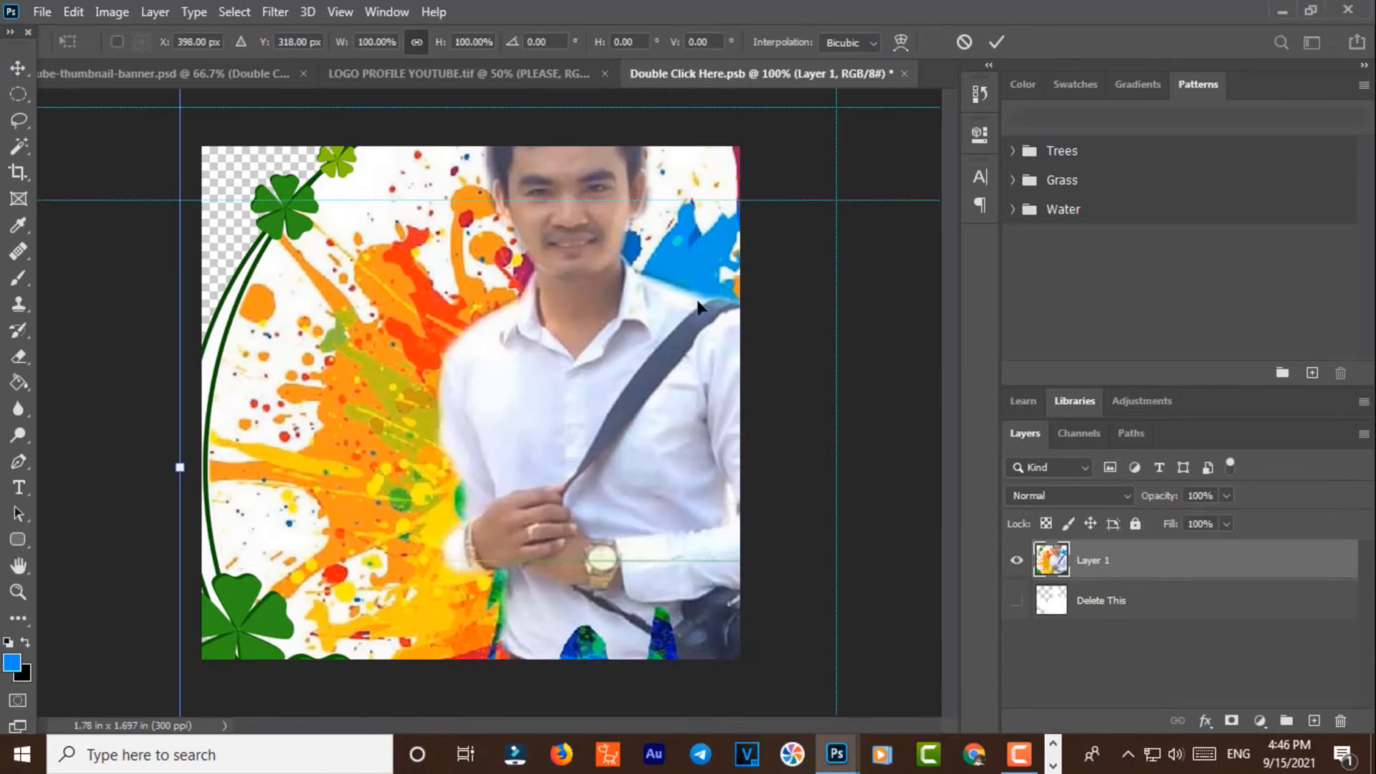
left_click_drag(180, 466, 558, 450)
left_click_drag(617, 480, 296, 412)
left_click_drag(698, 174, 715, 157)
key("Return")
Step: Fine-tune the logo's position, nudging it left to sit roughly centred on the canvas
left_click_drag(688, 324, 686, 333)
key("Left")
key("Left")
key("Left")
key("Left")
key("Left")
key("Left")
key("Left")
key("Left")
key("Left")
key("Left")
key("Left")
key("Left")
key("Left")
key("Left")
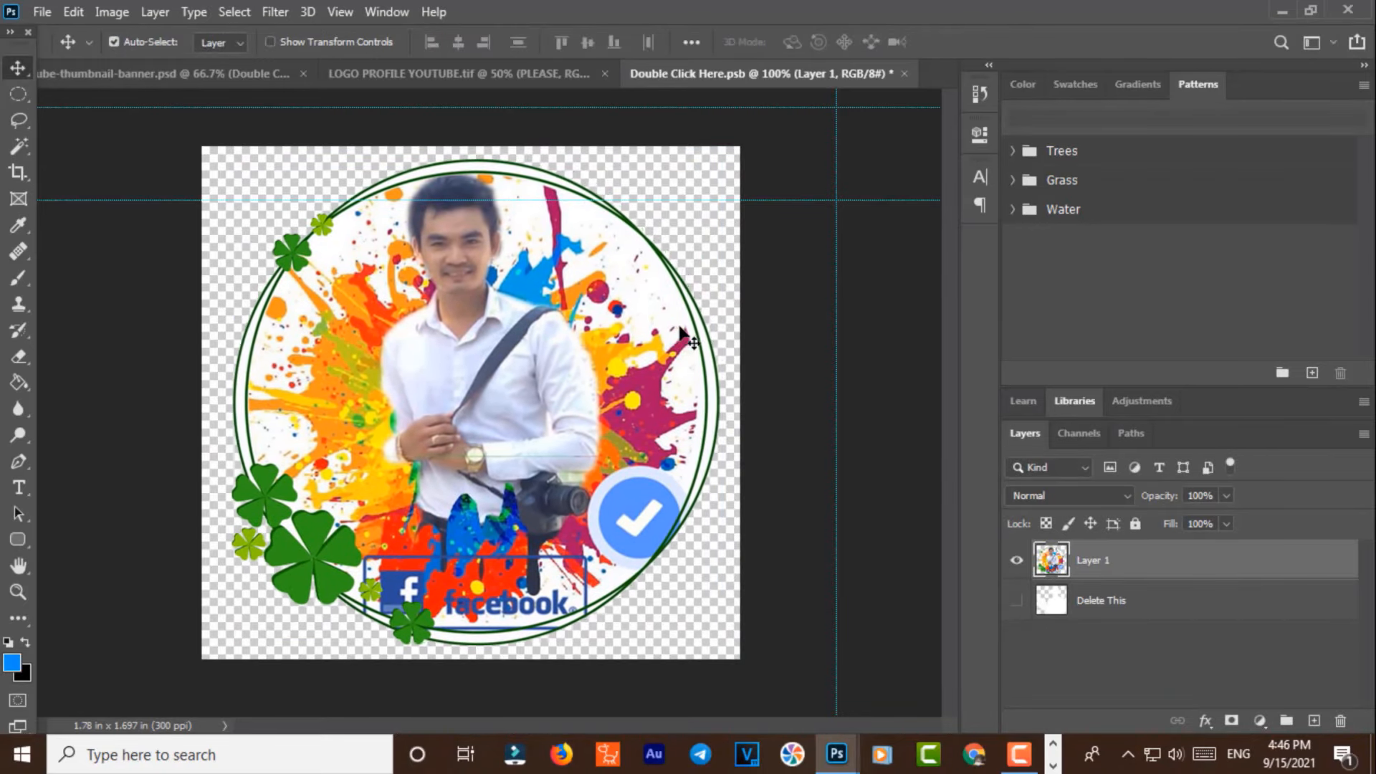
Step: Delete the Delete This layer from Double Click Here.psb, then save and close the smart object to update the banner
left_click(1107, 616)
key("Delete")
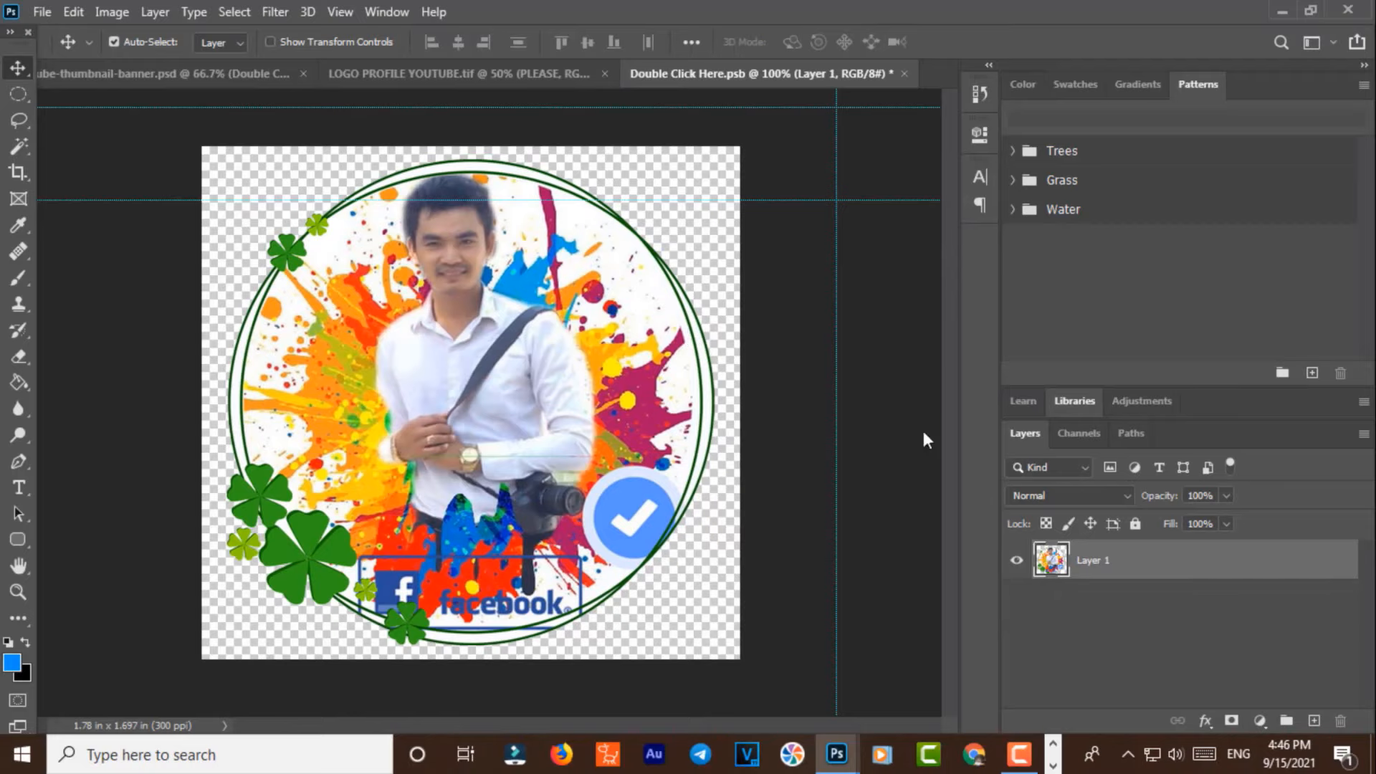
left_click(904, 73)
left_click(608, 292)
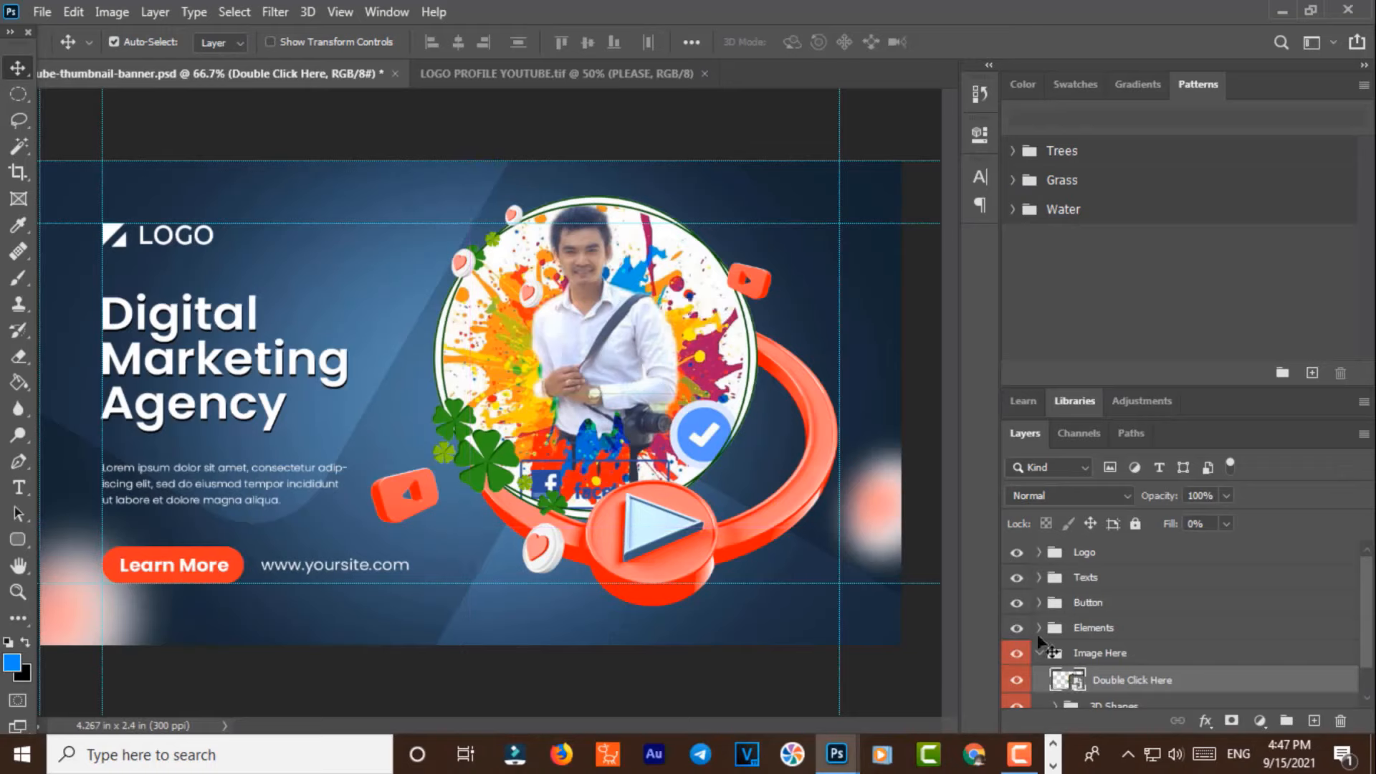
Step: Shift the Double Click Here copy logo in the 3D Shapes group rightward, roughly centring it over the red ring
left_click_drag(796, 503, 769, 495)
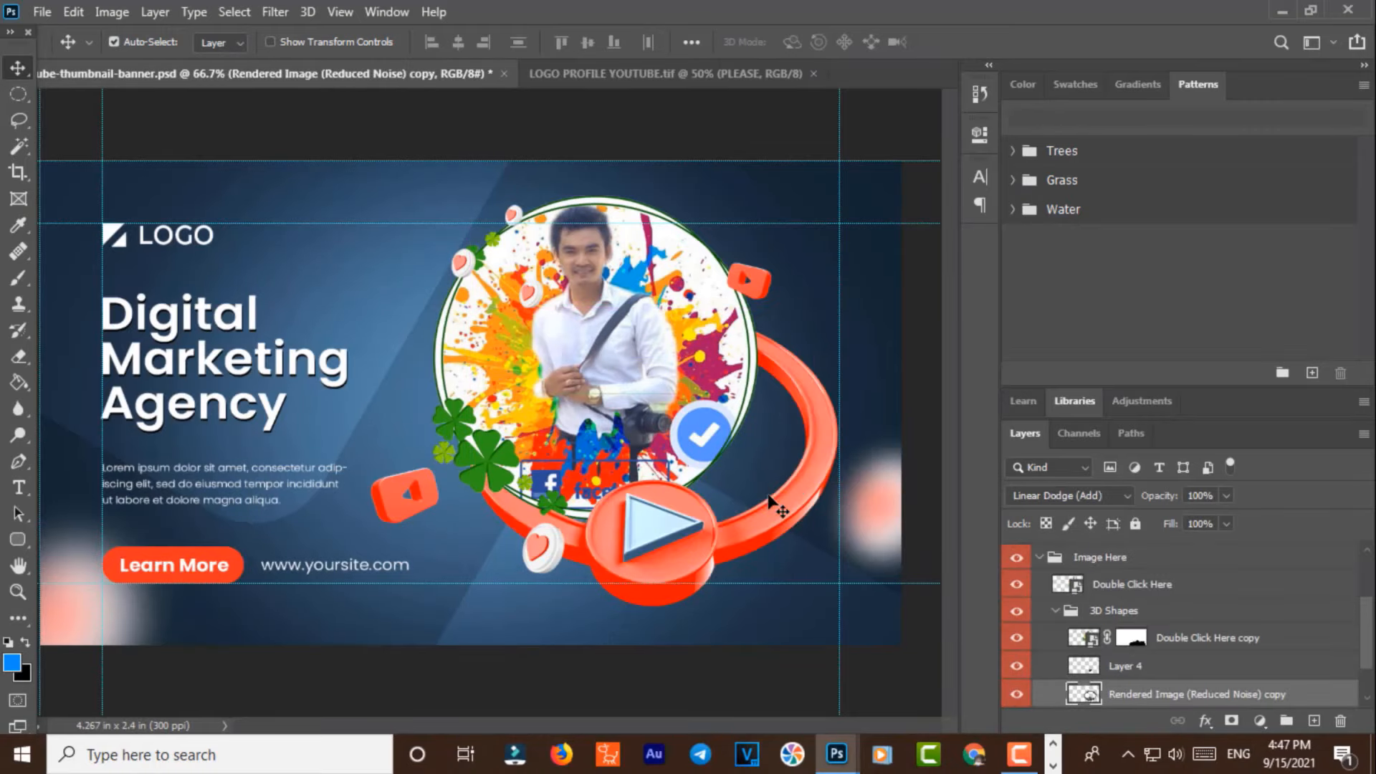
left_click(1082, 640)
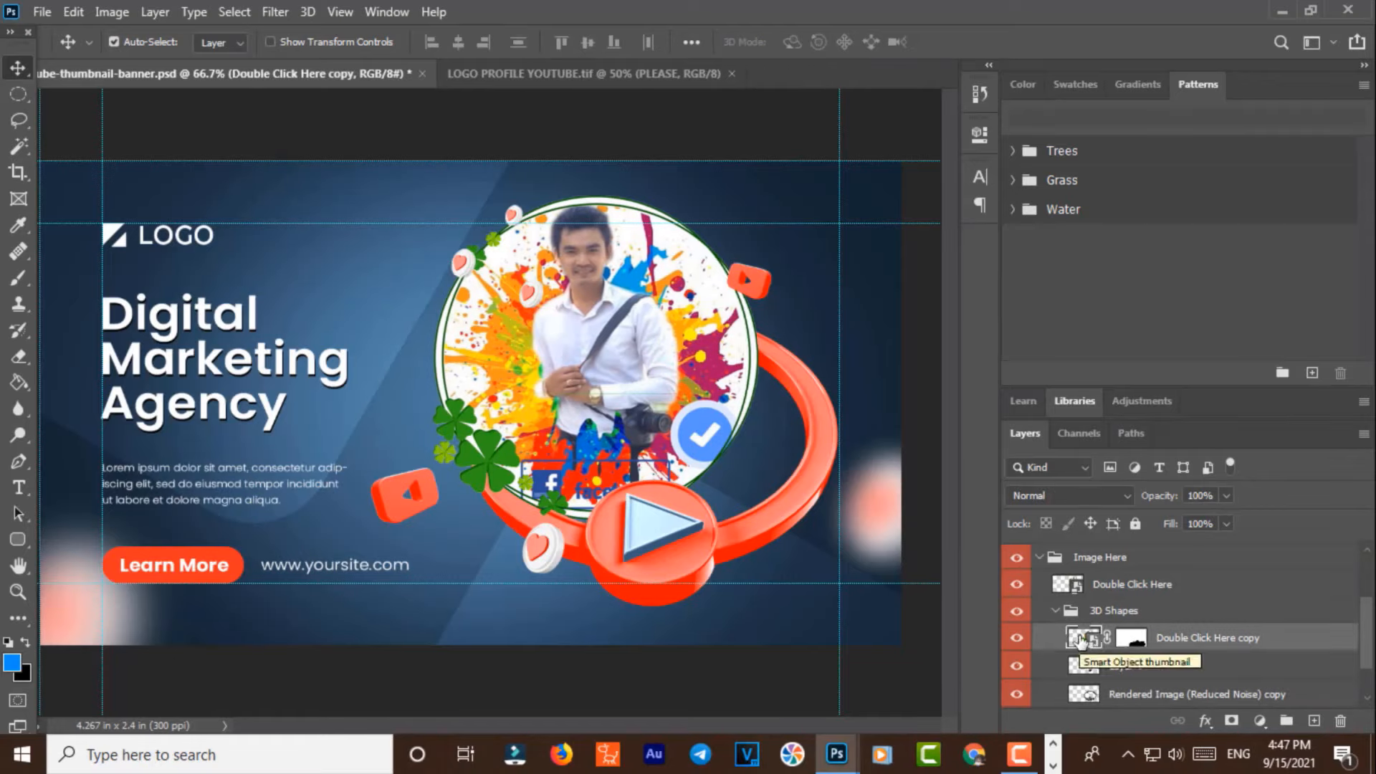
key("shift+Right")
key("shift+Right")
key("shift+Right")
key("shift+Right")
key("shift+Right")
key("shift+Right")
key("shift+Right")
key("shift+Right")
key("shift+Right")
key("shift+Right")
key("shift+Right")
key("shift+Right")
key("shift+Right")
key("shift+Right")
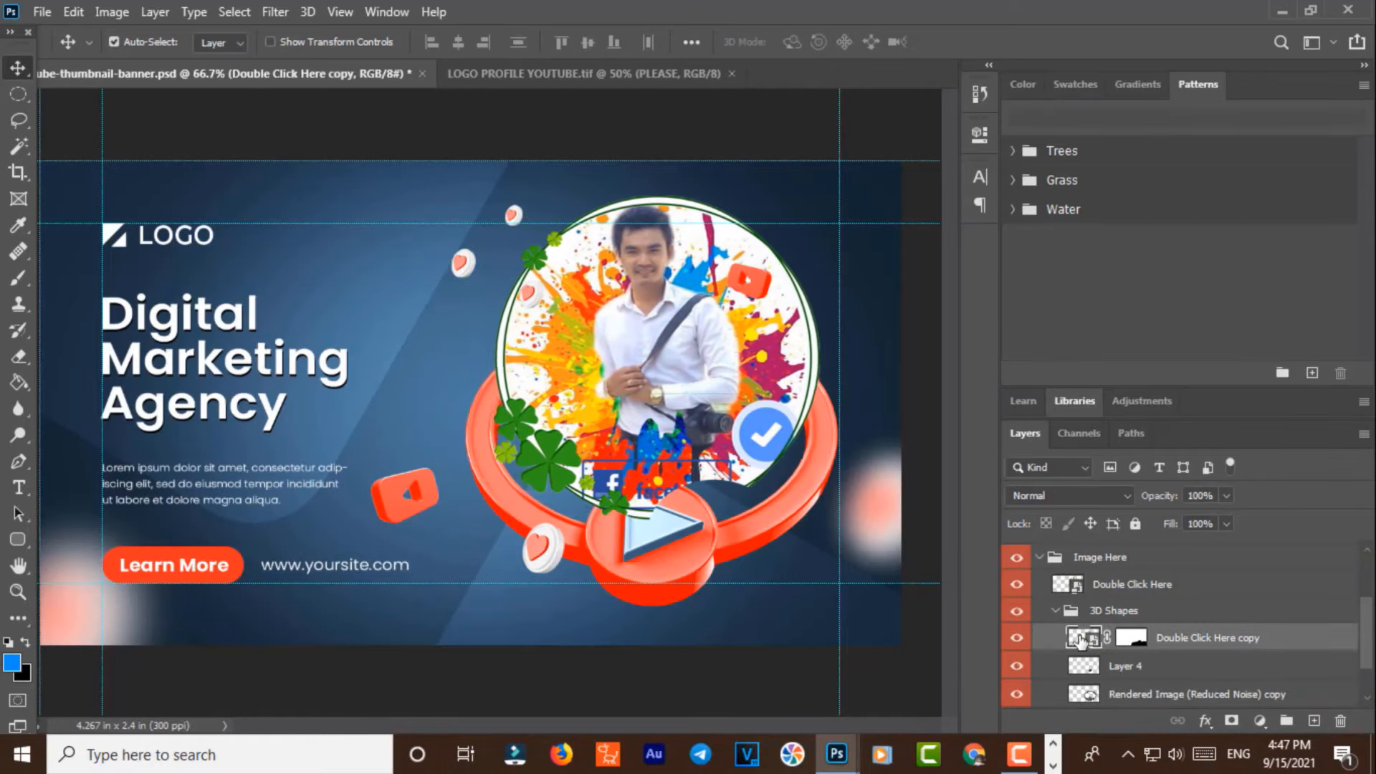
Step: Scale the logo copy down proportionally and place it over the left part of the red ring, behind the play button
key("ctrl+t")
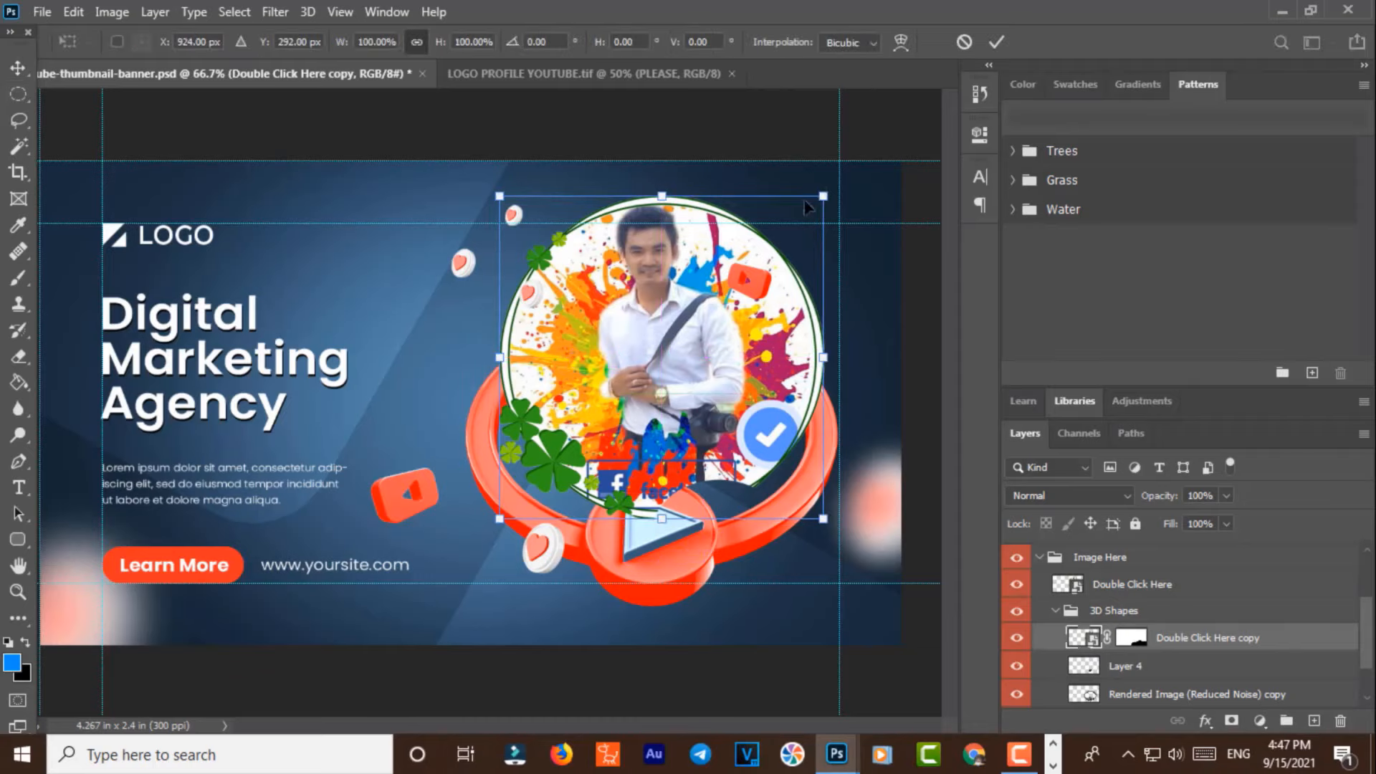
left_click_drag(823, 197, 787, 232)
left_click_drag(727, 337, 684, 356)
left_click_drag(797, 246, 716, 273)
left_click_drag(672, 388, 679, 387)
key("Return")
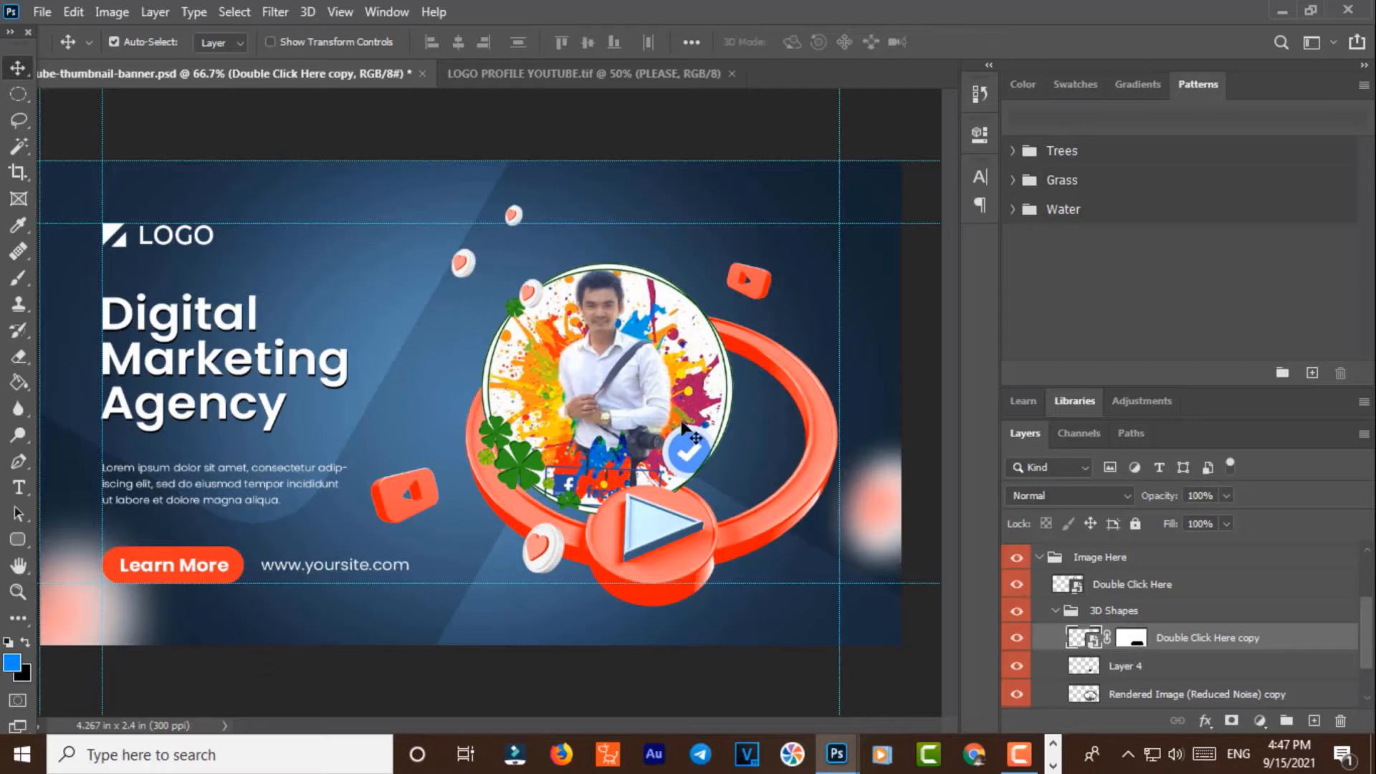
scroll(1159, 687, "down", 2)
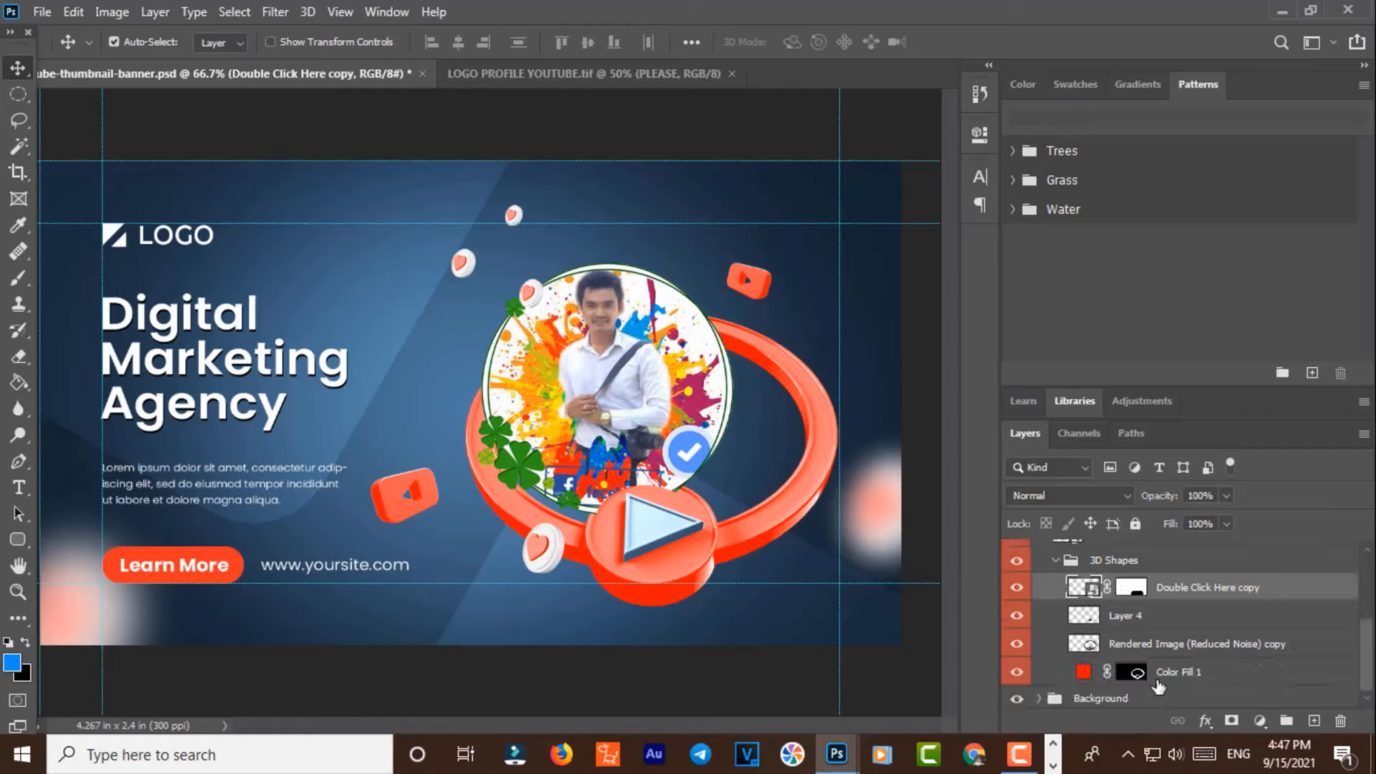
left_click(1132, 645)
left_click(1057, 614, "shift")
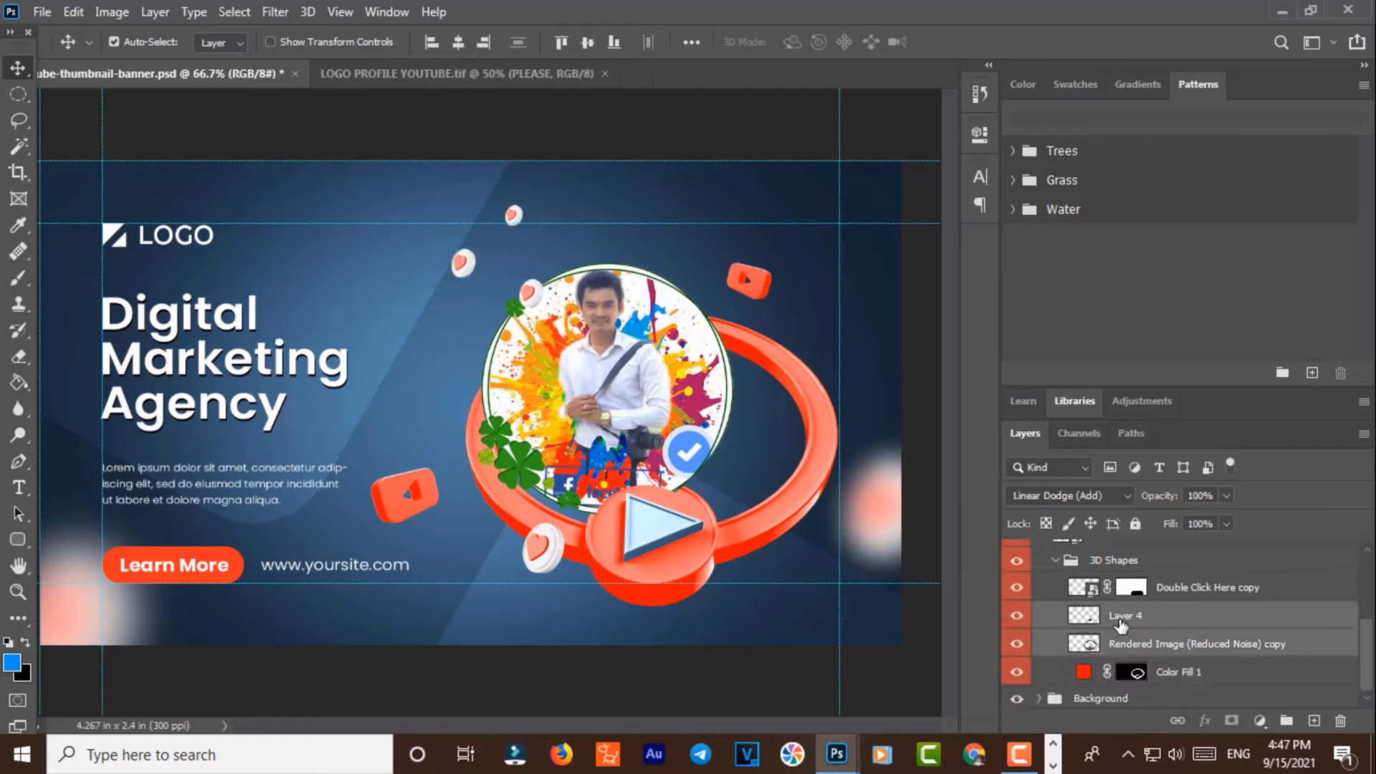
key("ctrl+t")
left_click_drag(830, 606, 802, 586)
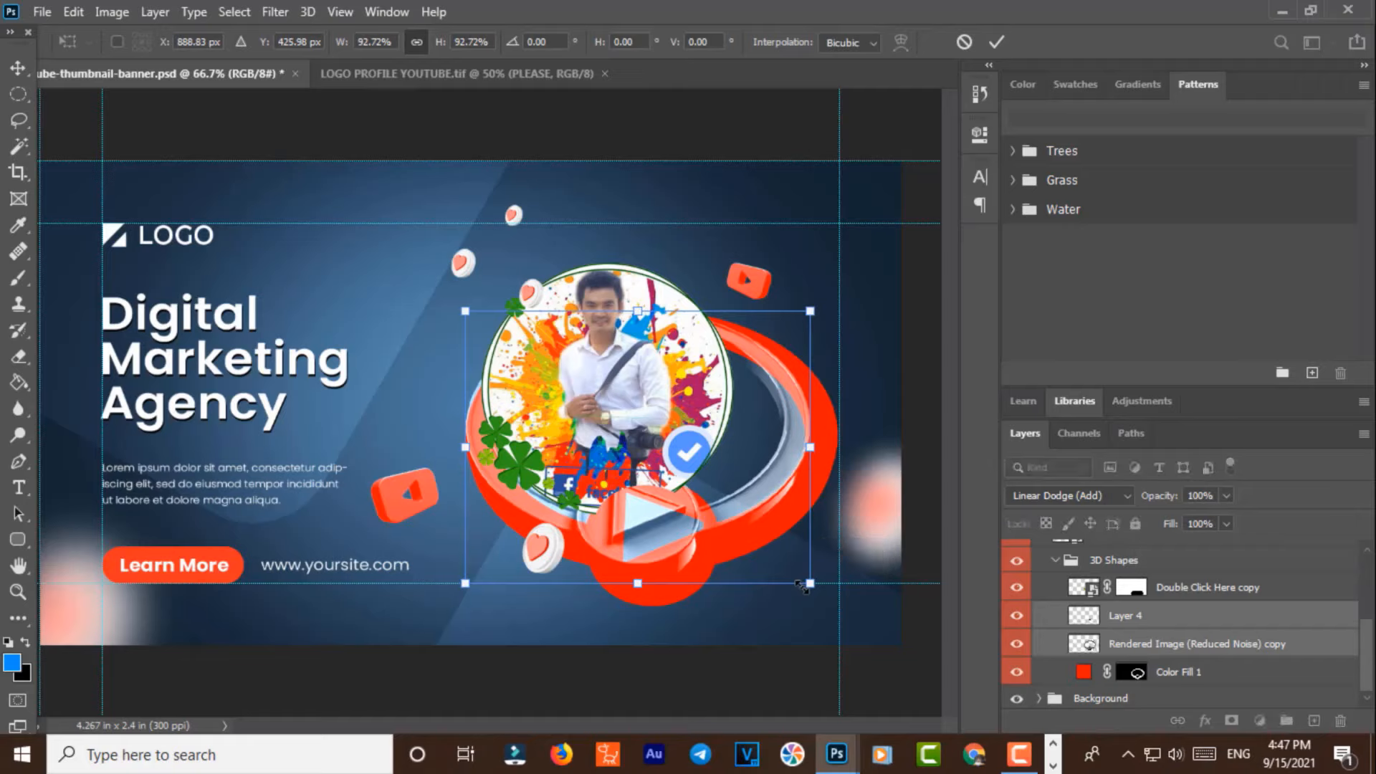
key("Return")
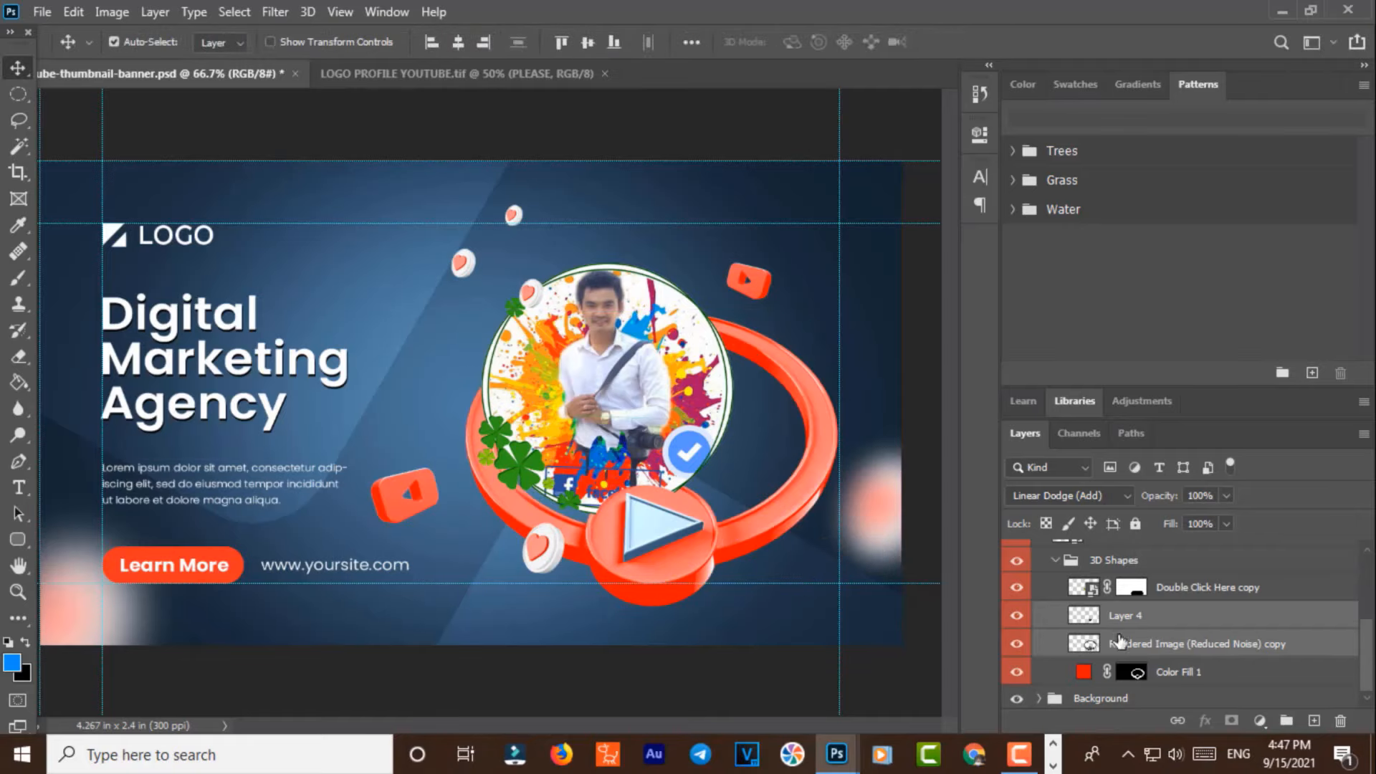
Step: Scale Layer 4, Rendered Image (Reduced Noise) copy and Color Fill 1 together to about 92.5% and shift them slightly down and right
scroll(1147, 699, "down", 1)
left_click(1204, 667)
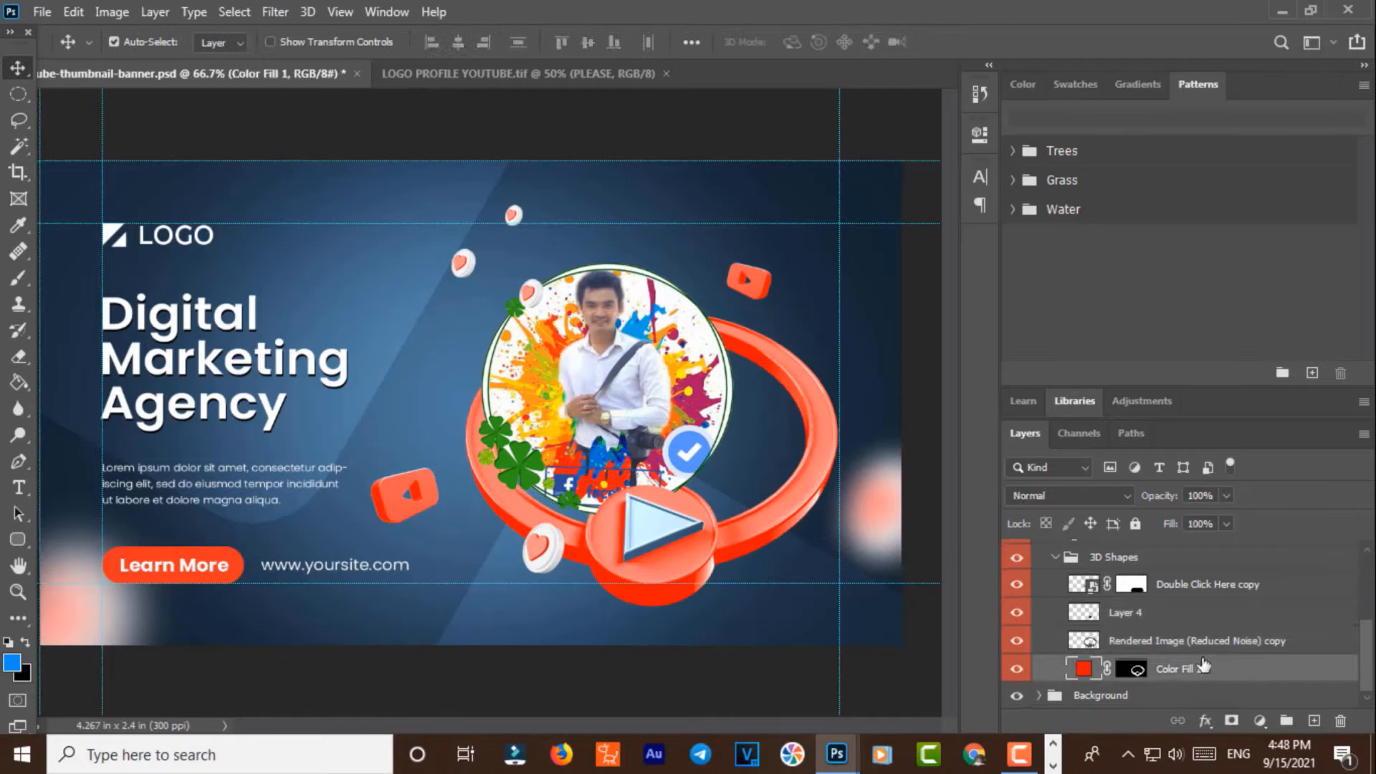
left_click(1137, 618)
key("ctrl+t")
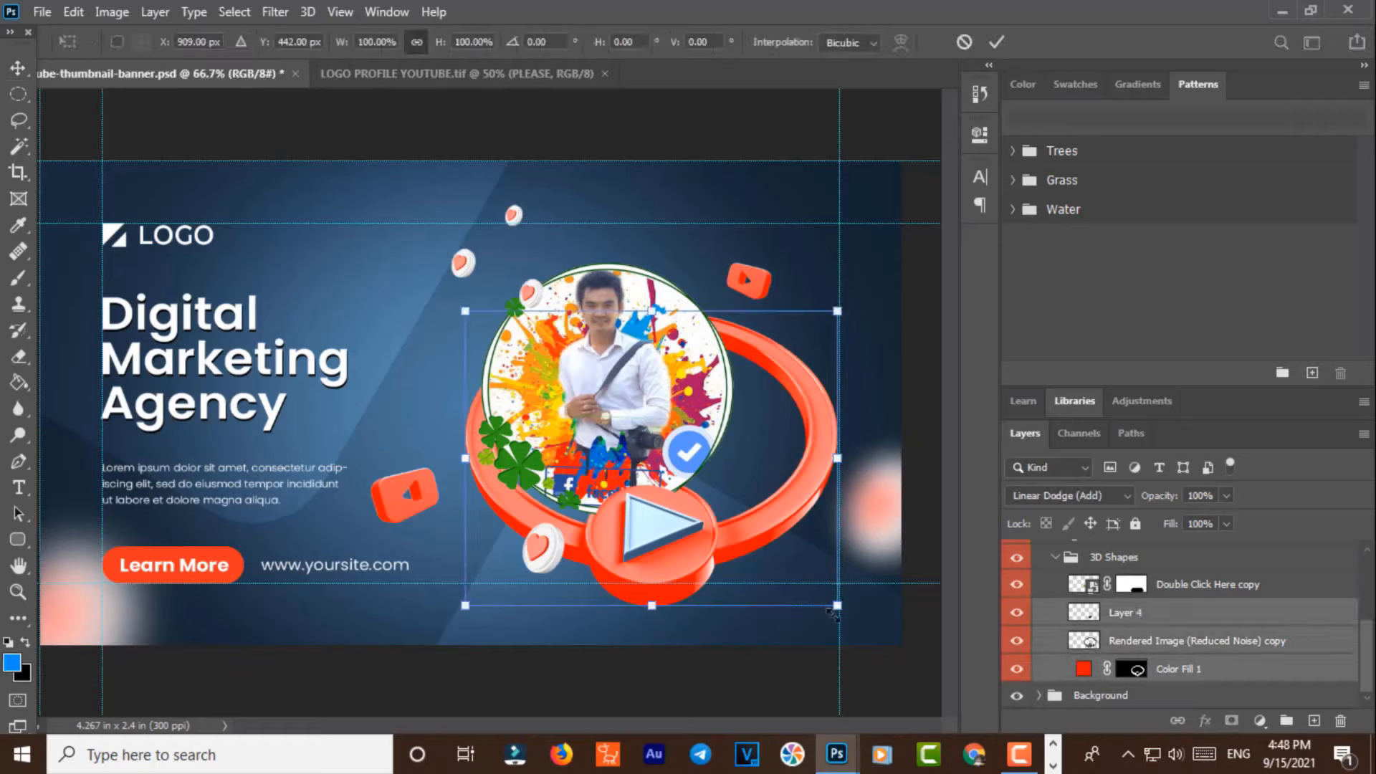
left_click_drag(837, 607, 810, 585)
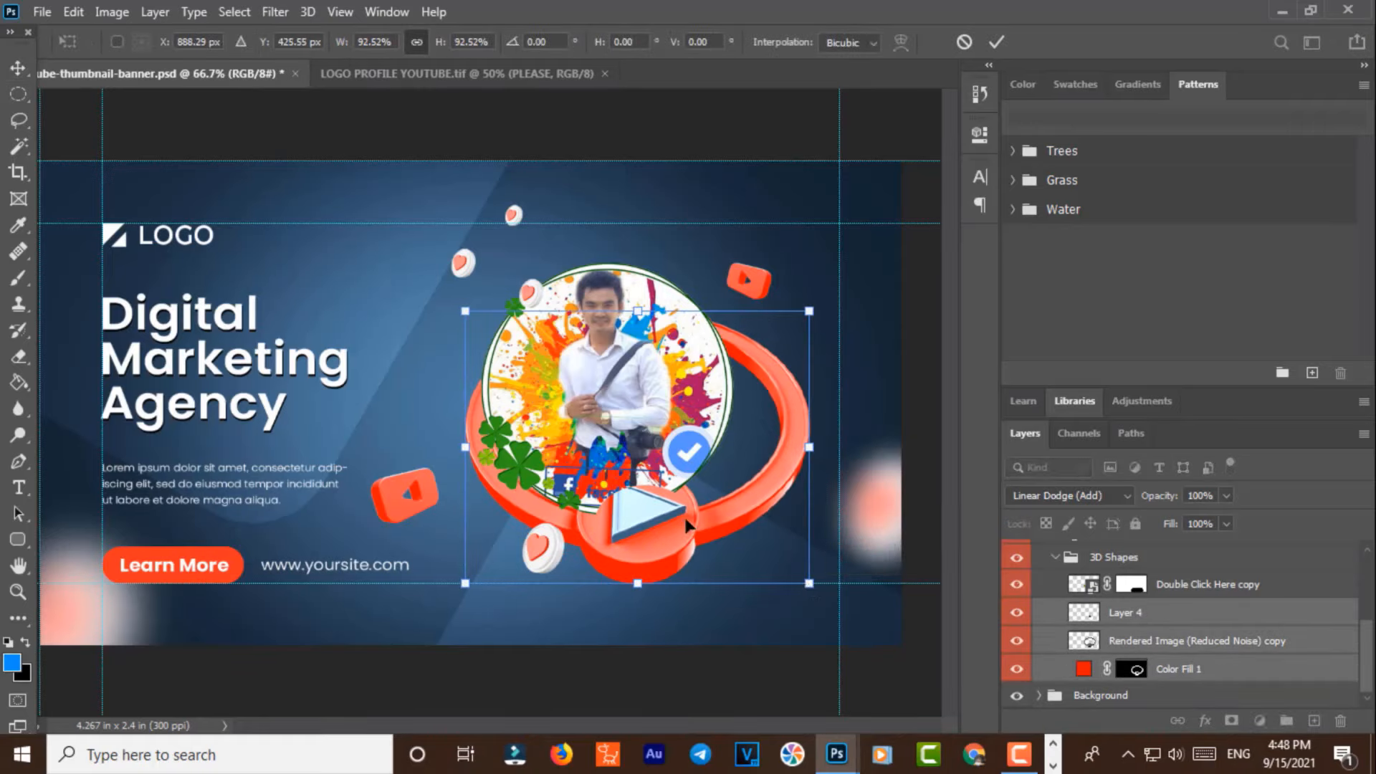
left_click_drag(688, 516, 693, 538)
key("Return")
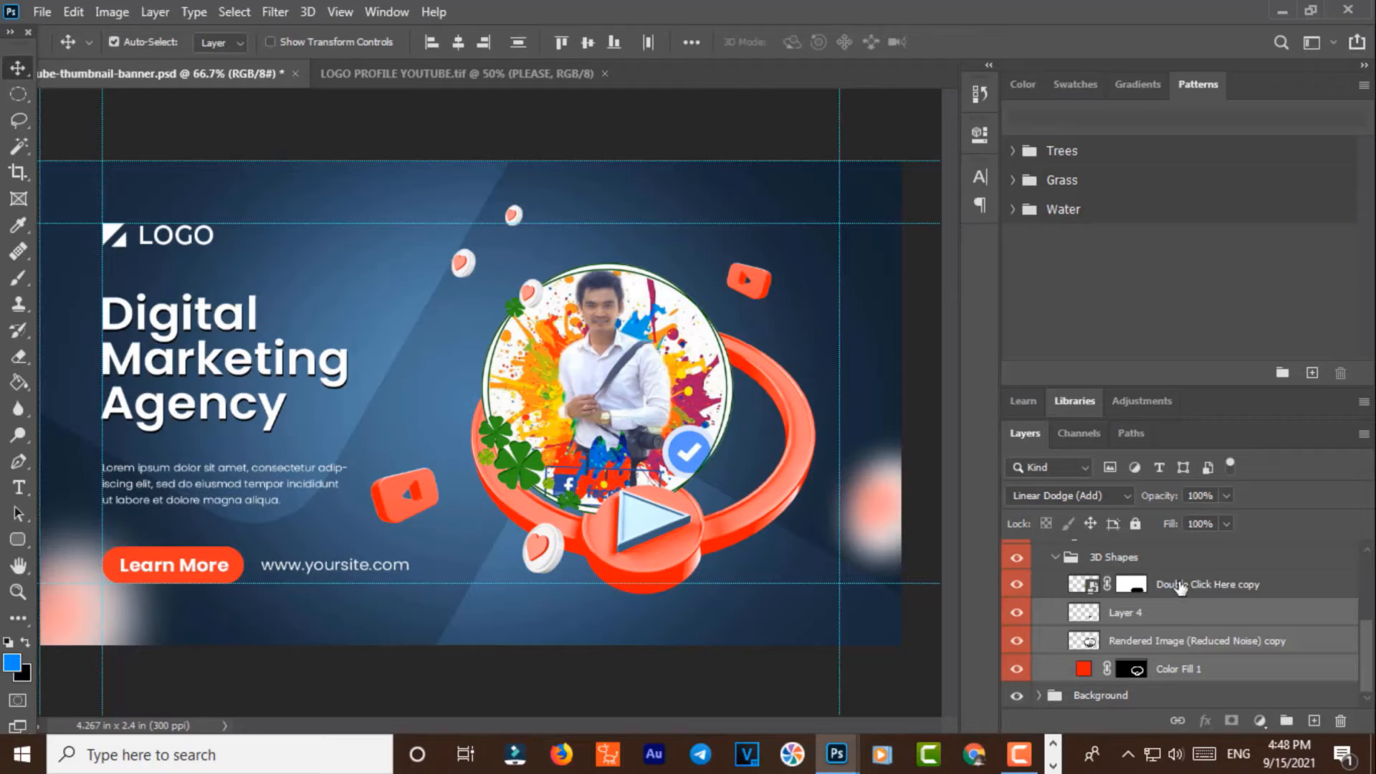
Step: Enlarge the Double Click Here copy logo proportionally and reposition it slightly left, above the ring and play button
scroll(1162, 616, "up", 1)
left_click(1172, 609)
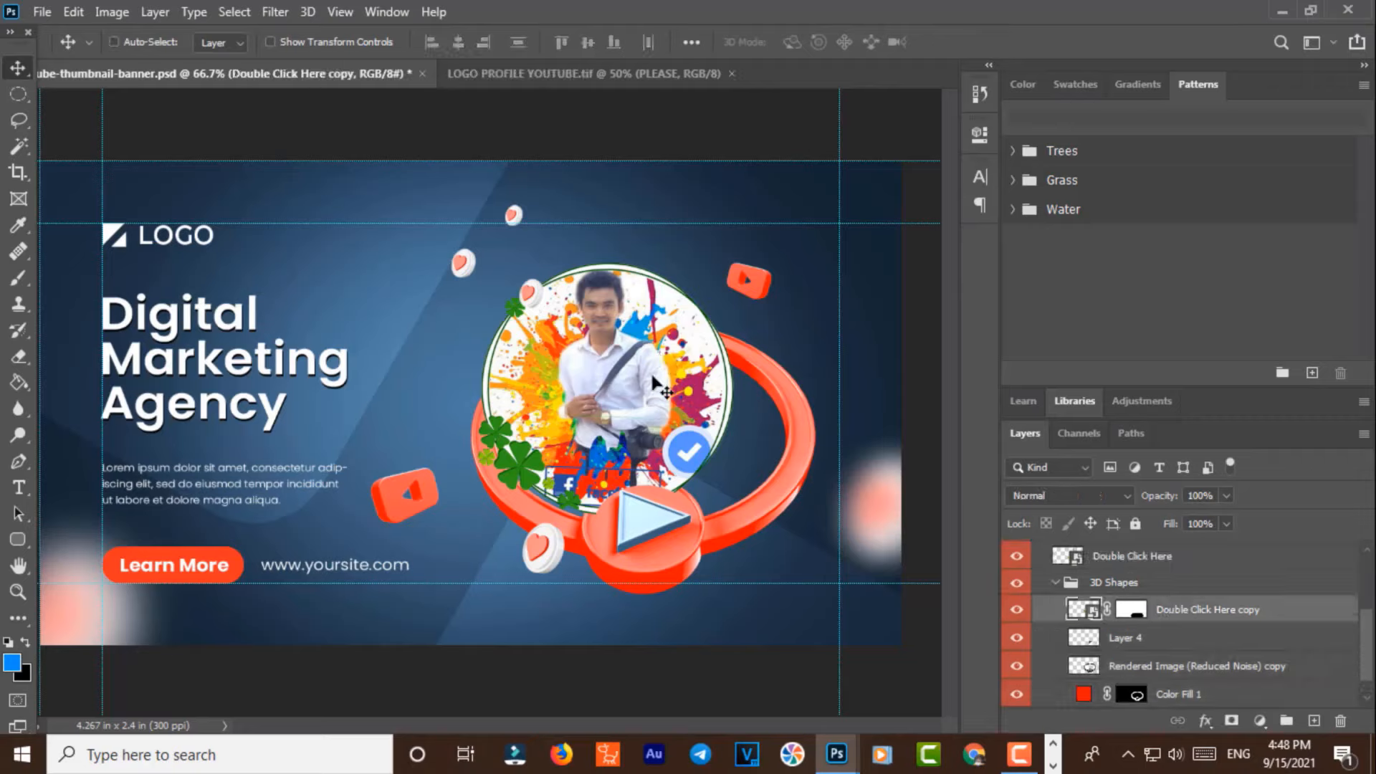
key("ctrl+t")
left_click_drag(734, 262, 767, 225)
left_click_drag(732, 404, 705, 402)
key("Return")
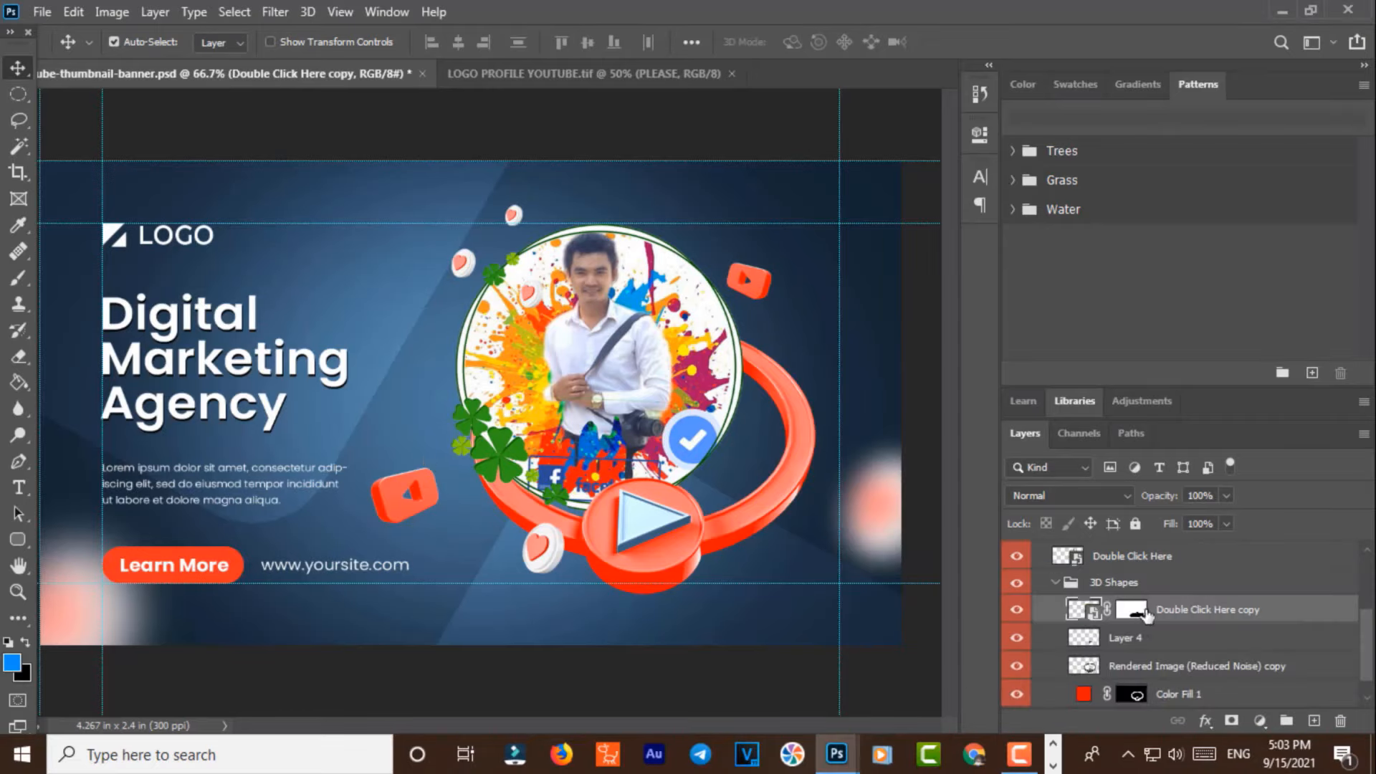
Step: Try the logo copy further right and down beneath Layer 4, then restore its stacking order and position
key("ctrl+t")
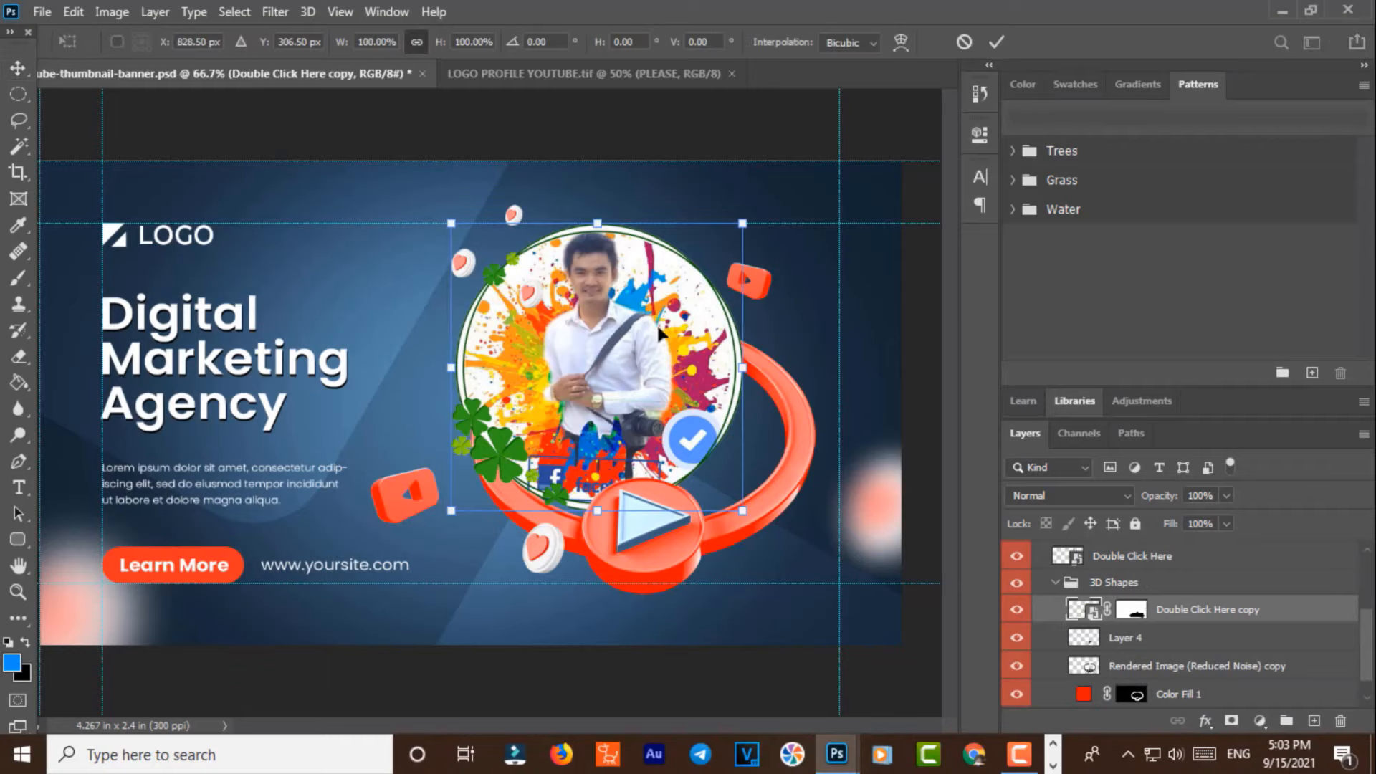
left_click_drag(655, 323, 694, 343)
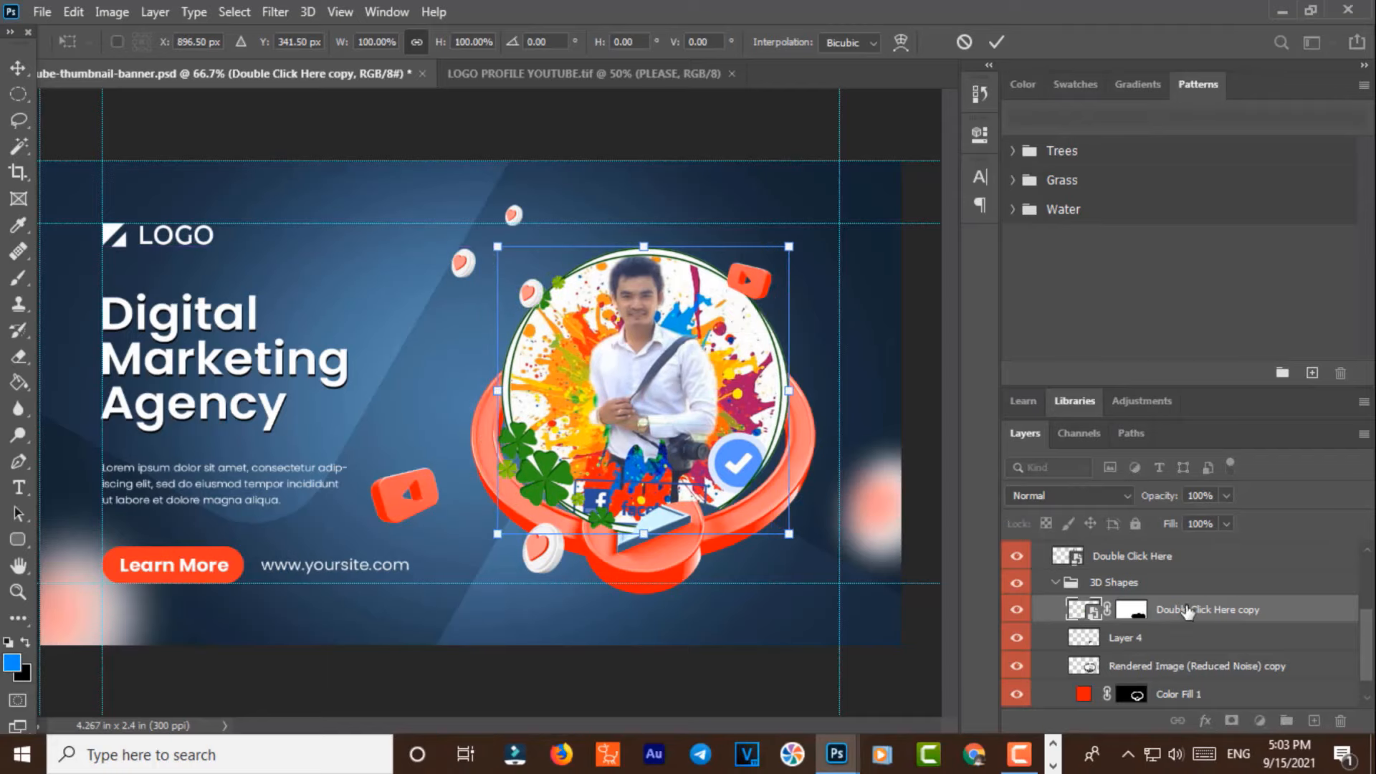
left_click_drag(1187, 610, 1153, 604)
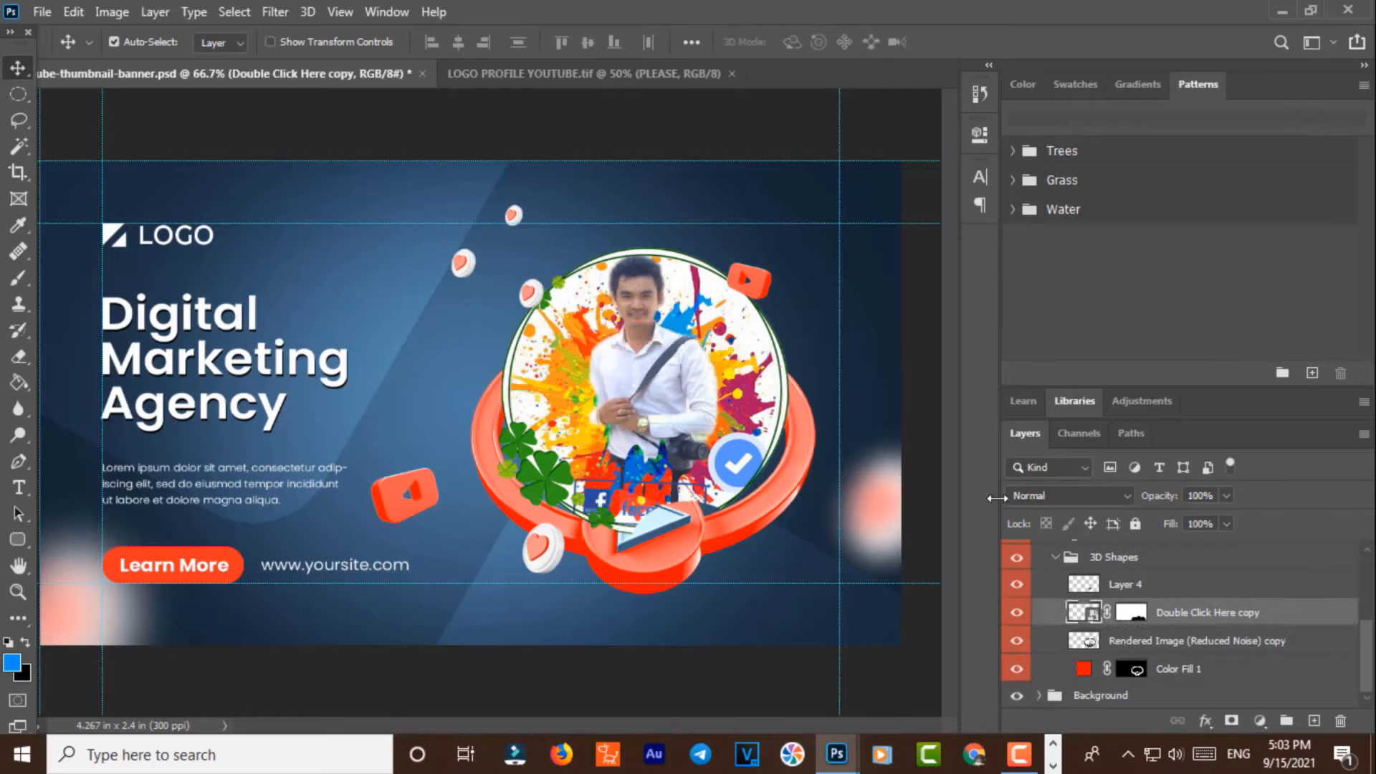
left_click(1016, 587)
left_click_drag(1165, 613, 1157, 573)
key("ctrl+t")
left_click_drag(716, 430, 670, 404)
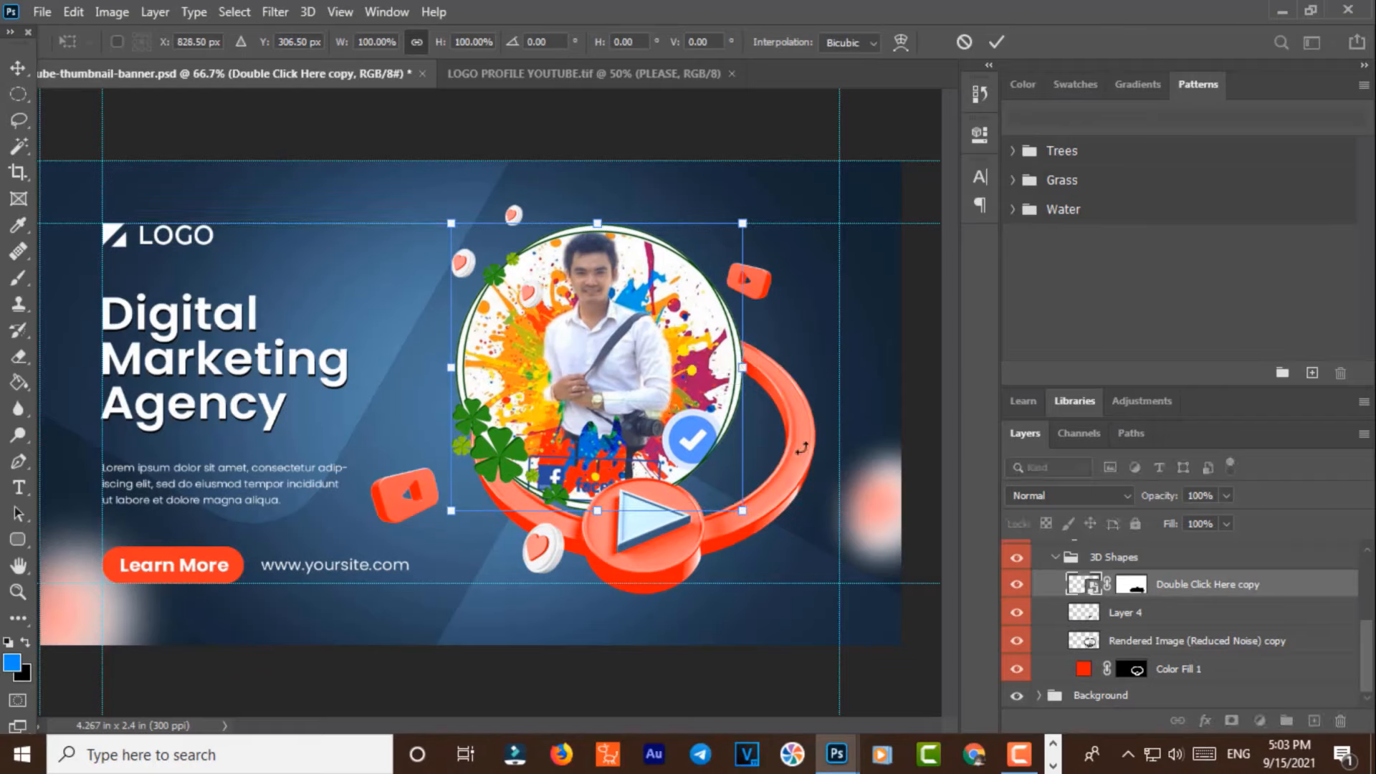
Step: Nudge the Double Click Here copy logo 3 pixels to the right
key("Right")
key("Right")
key("Right")
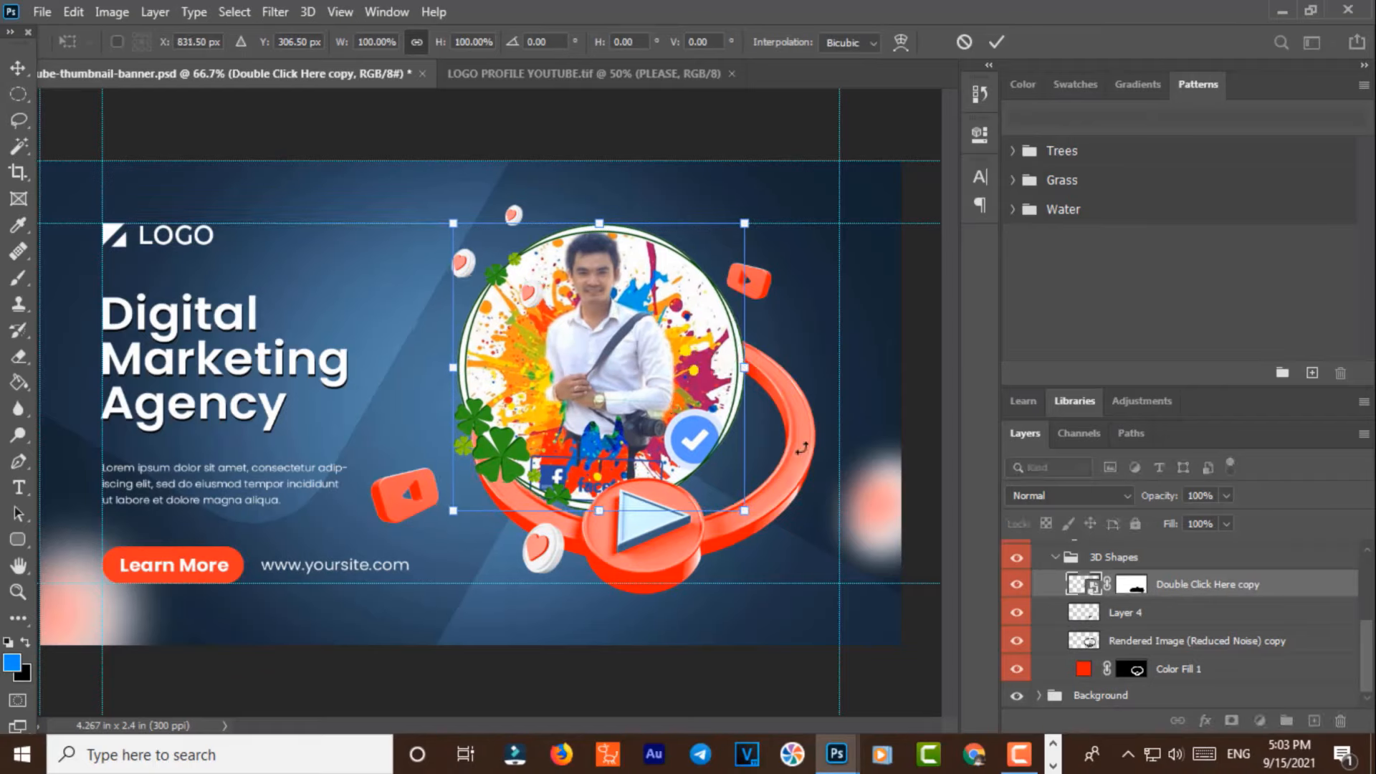
key("Return")
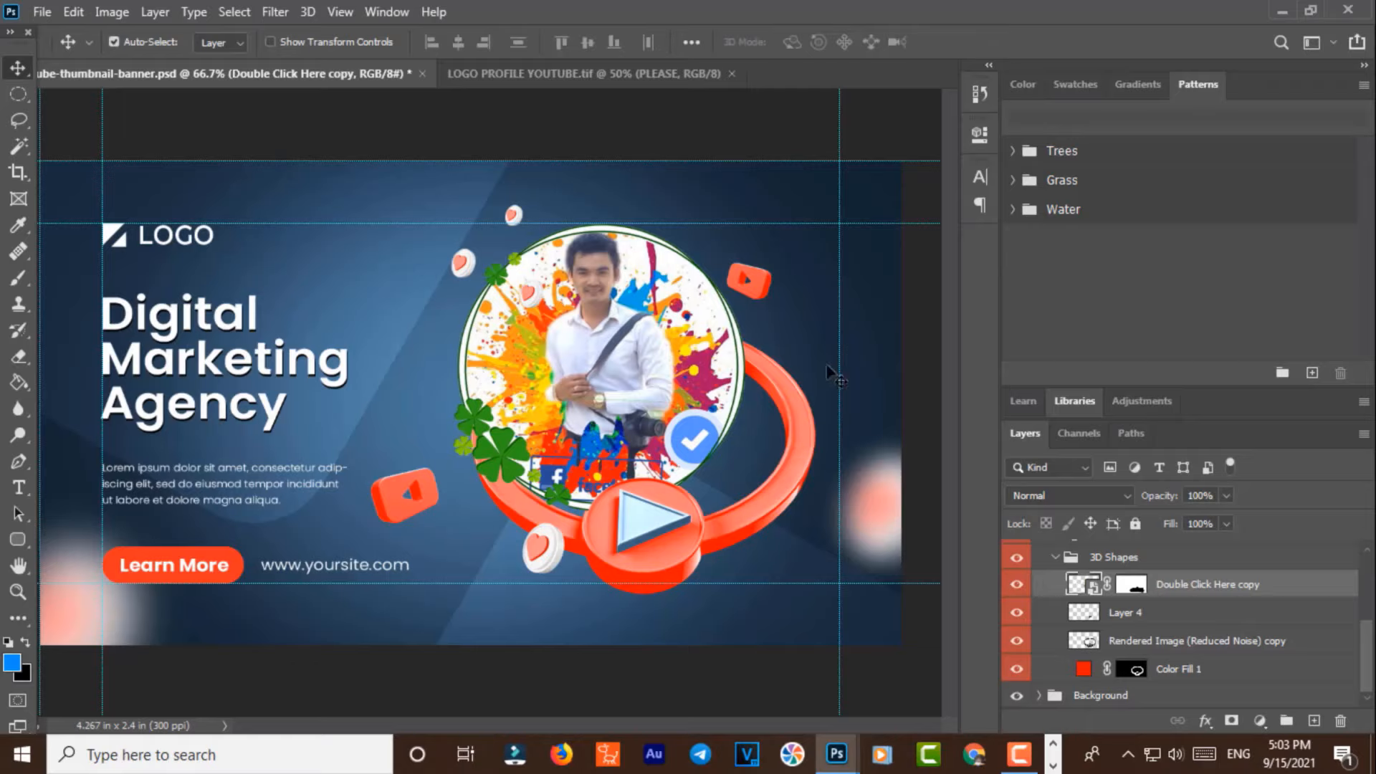
Step: Rotate Layer 4, Rendered Image (Reduced Noise) copy and Color Fill 1 together counterclockwise and shift the red ring to the right
left_click(1190, 672)
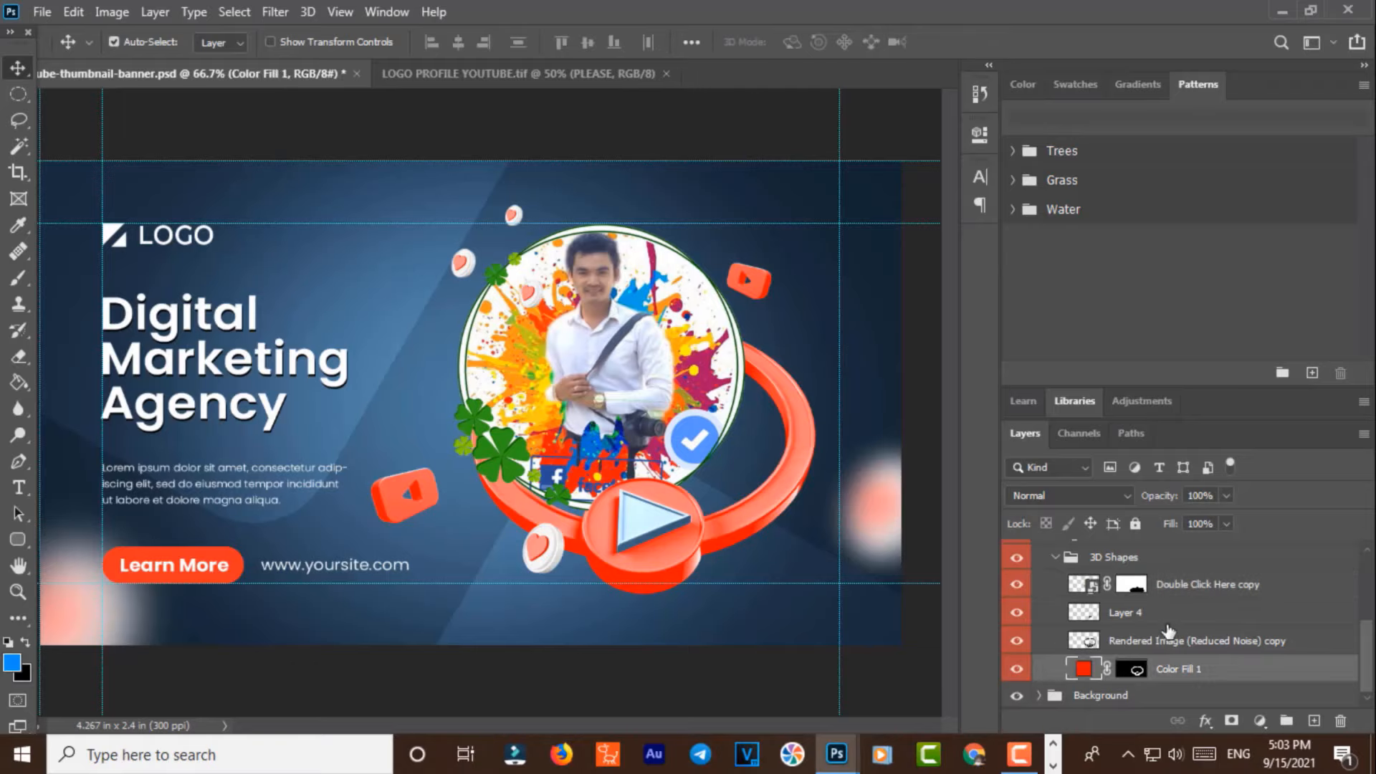
left_click(1156, 615)
key("ctrl+t")
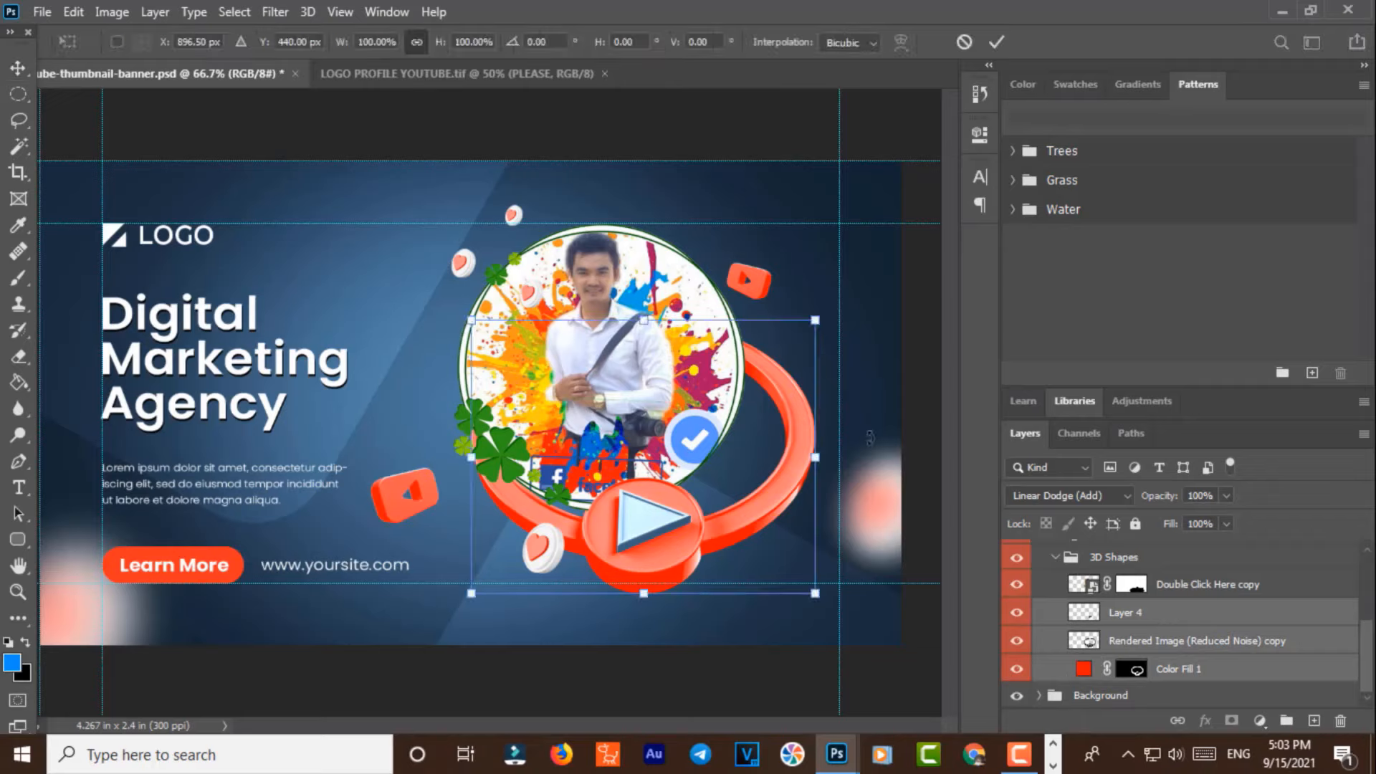
left_click_drag(860, 420, 848, 367)
left_click_drag(763, 456, 799, 468)
key("Return")
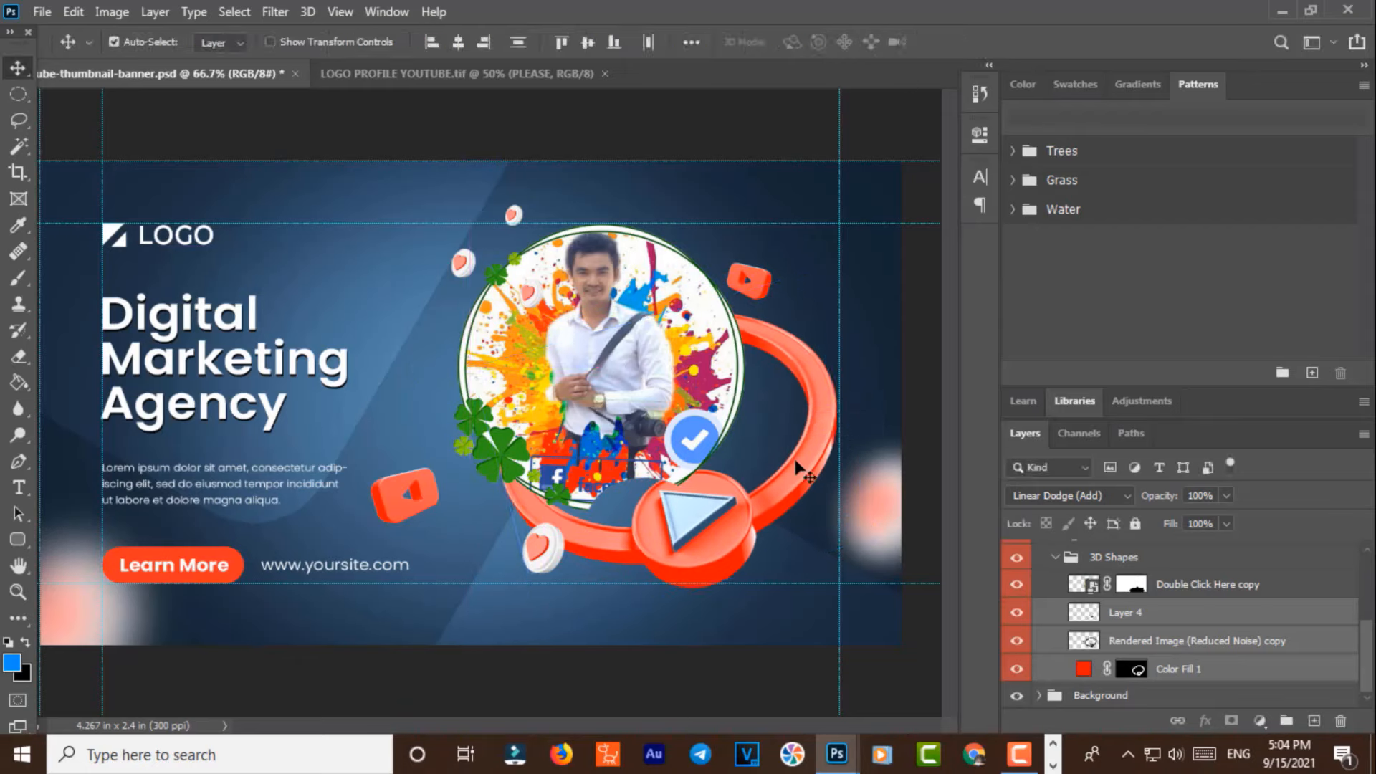
Step: Move the logo copy right so it sits inside the tilted ring and rotate it about -3°
left_click(1180, 584)
key("ctrl+t")
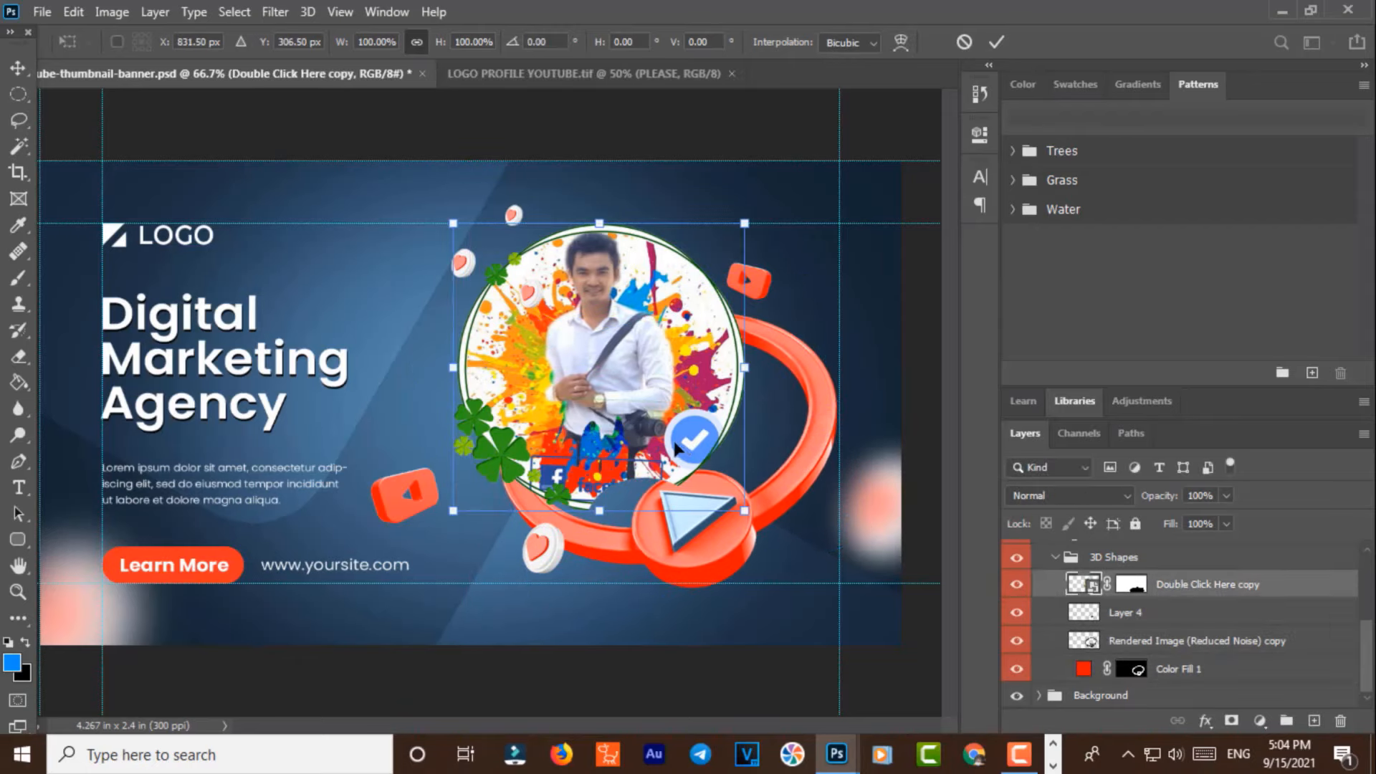
left_click_drag(677, 448, 726, 441)
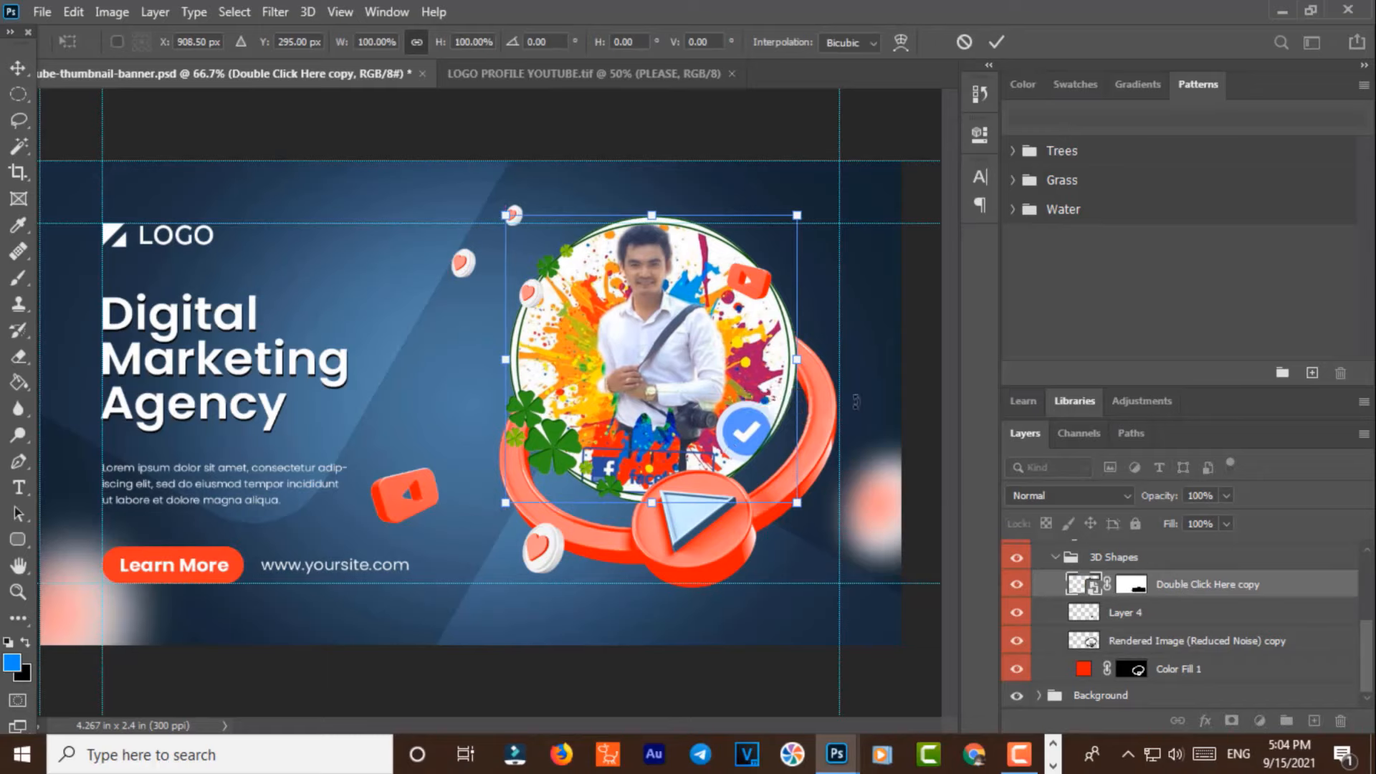
left_click_drag(855, 402, 778, 394)
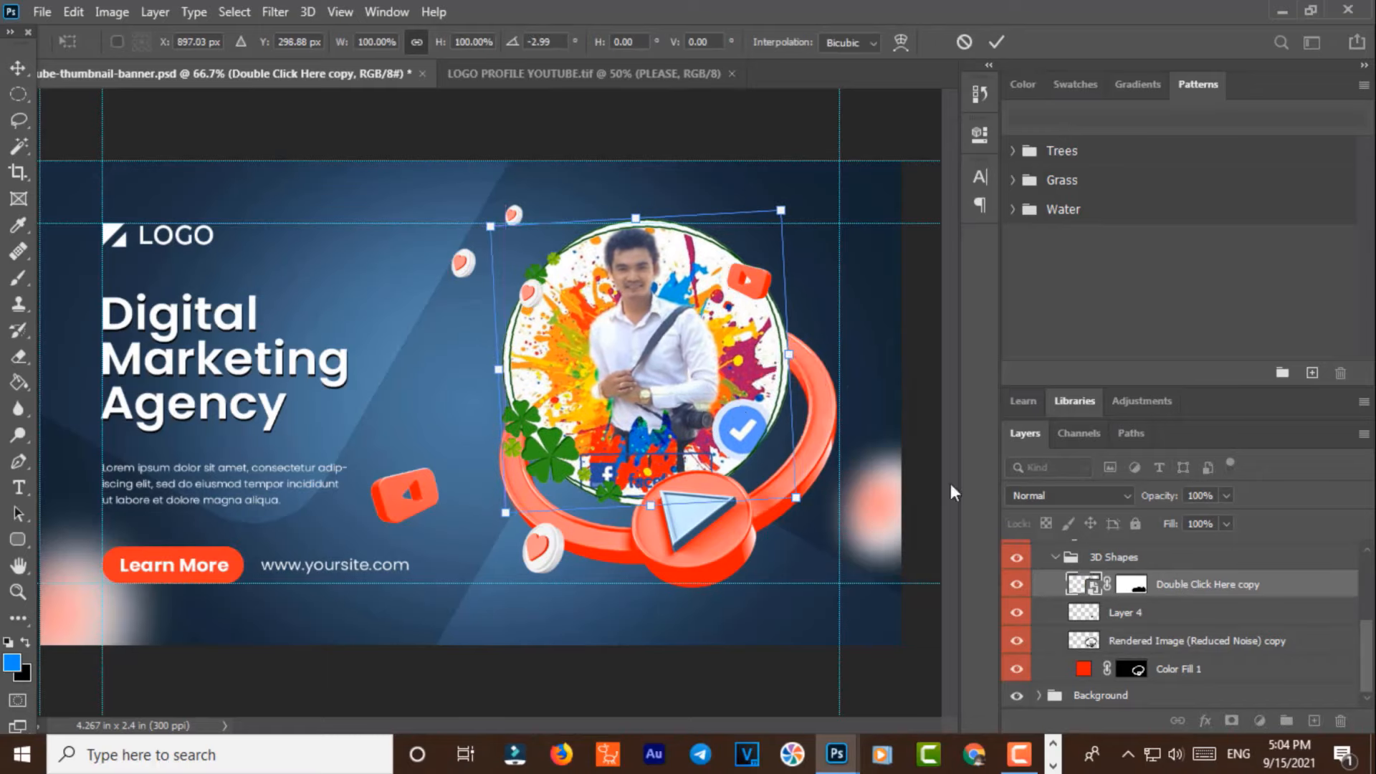
key("Return")
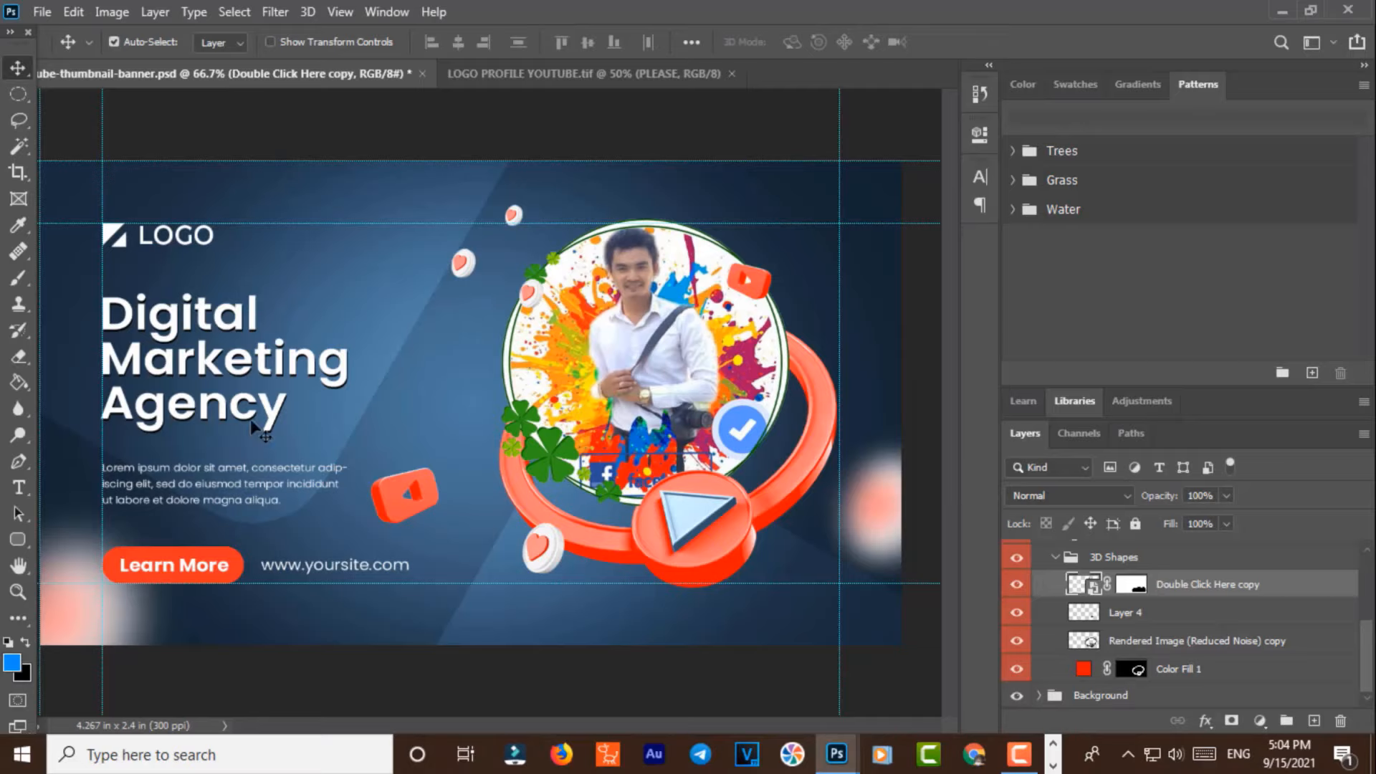
Step: Collapse the 3D Shapes and Image Here groups and delete the Logo group from the banner
left_click(1054, 558)
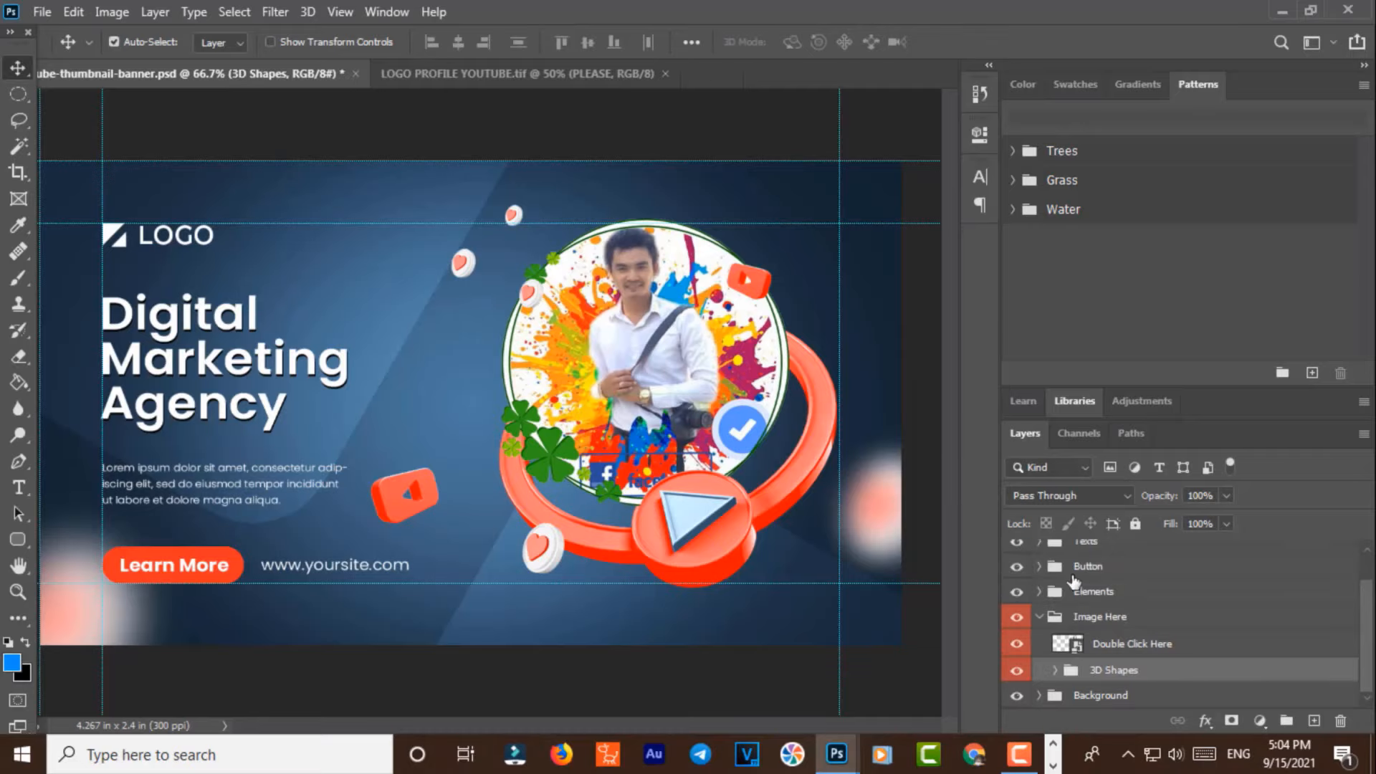
left_click(1041, 618)
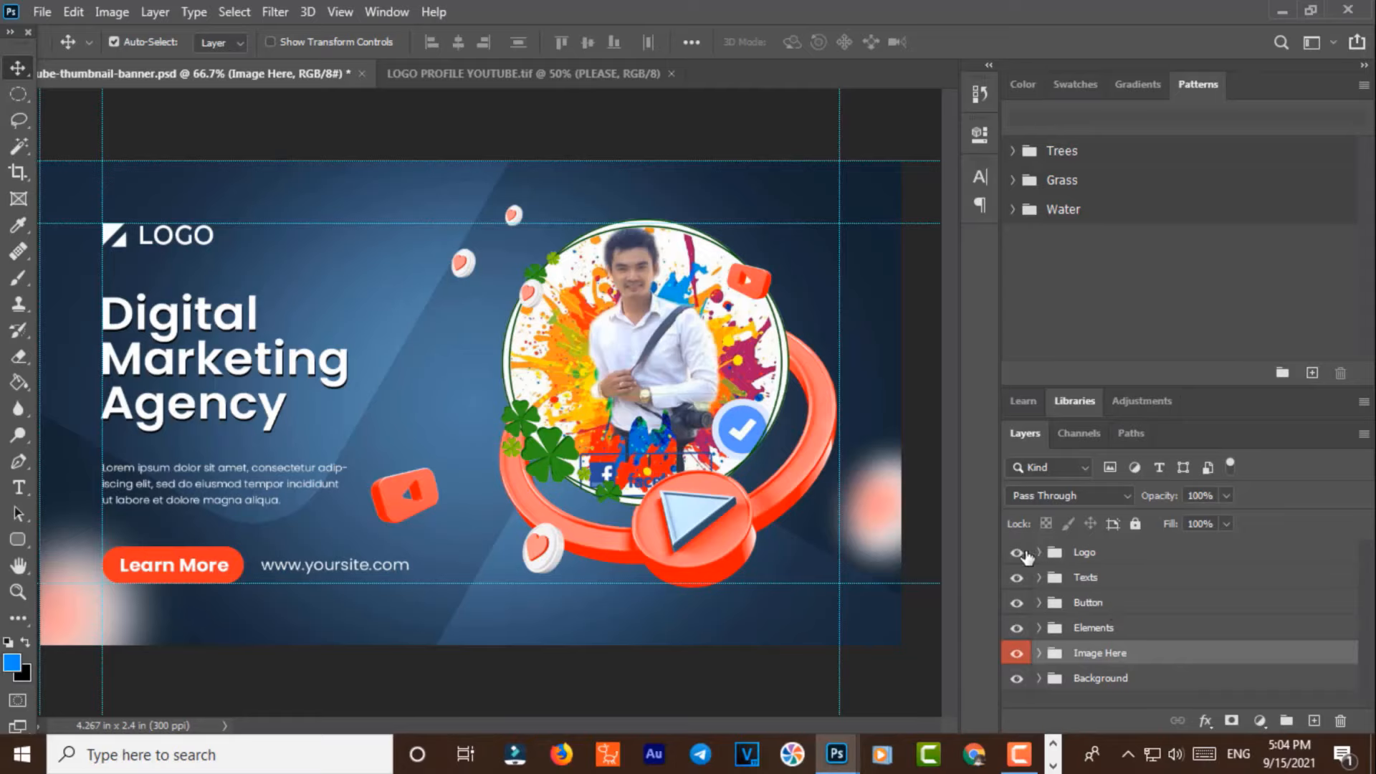
left_click(1017, 553)
left_click(1086, 556)
key("Delete")
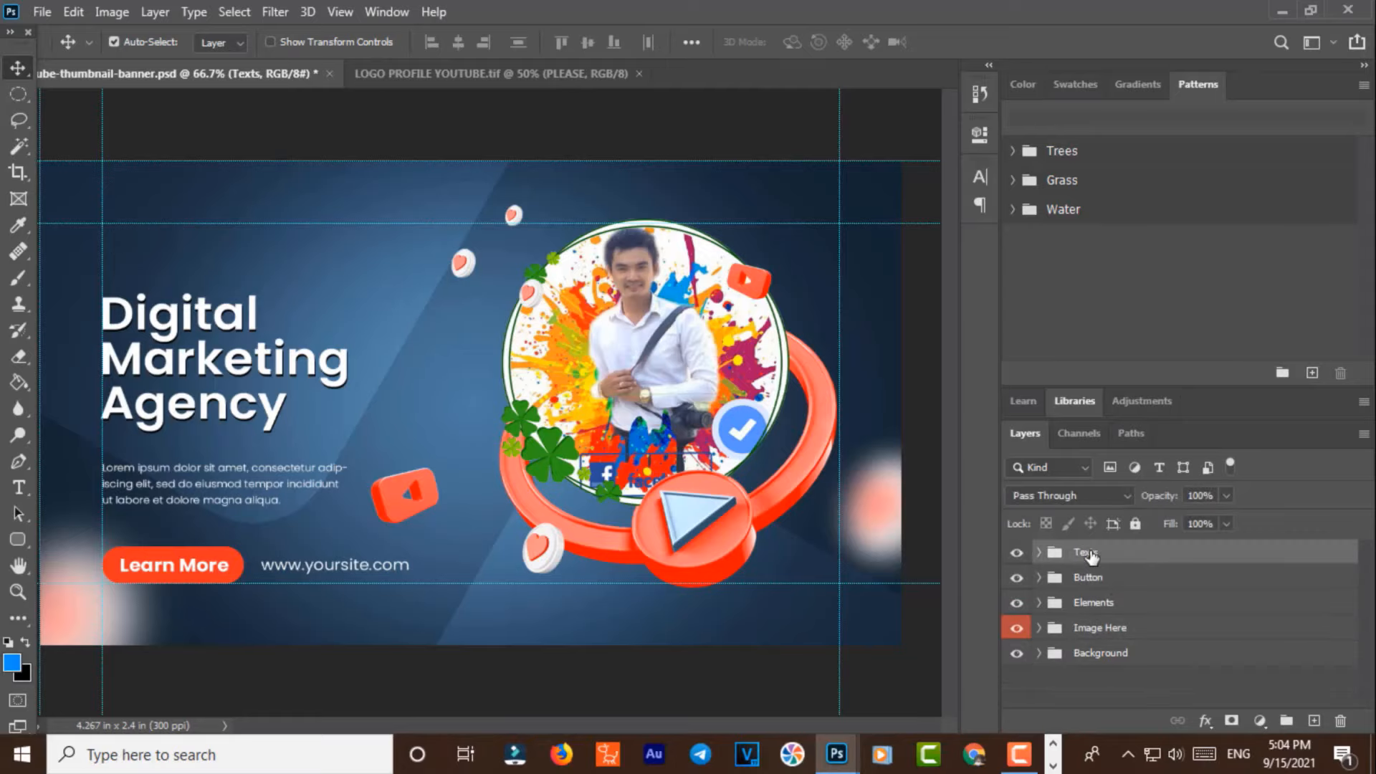
Step: Switch to the LOGO PROFILE YOUTUBE.tif document, collapse its Texts group and hide the Background group
left_click(475, 71)
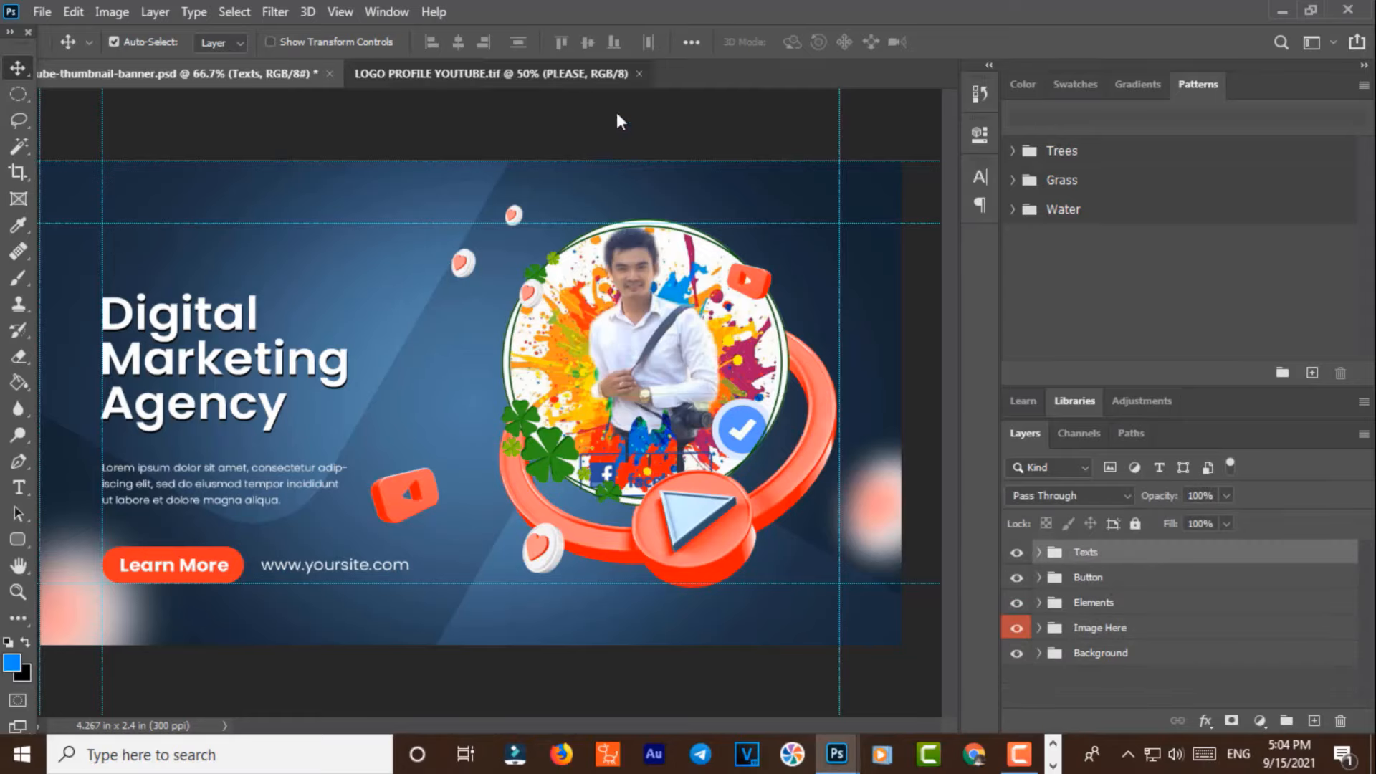
left_click(1039, 602)
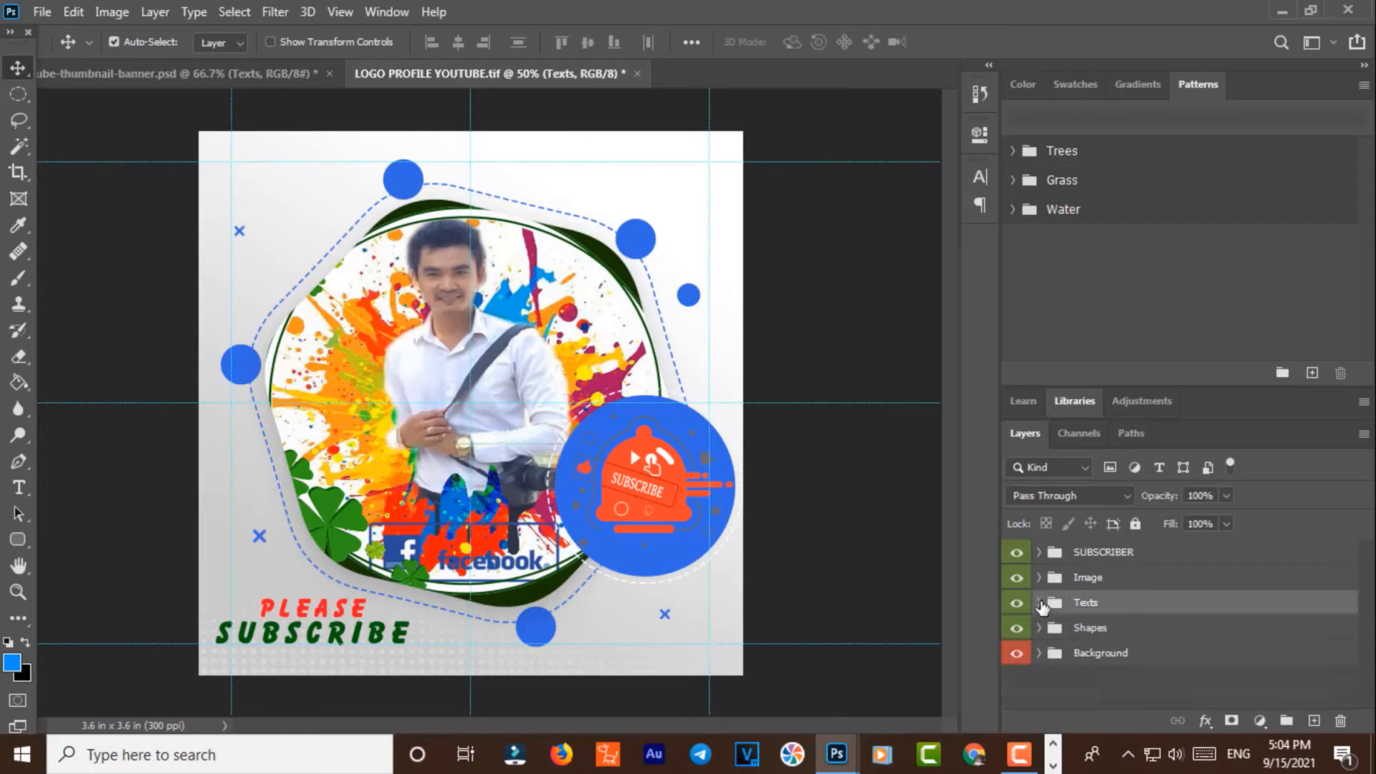
left_click(1015, 655)
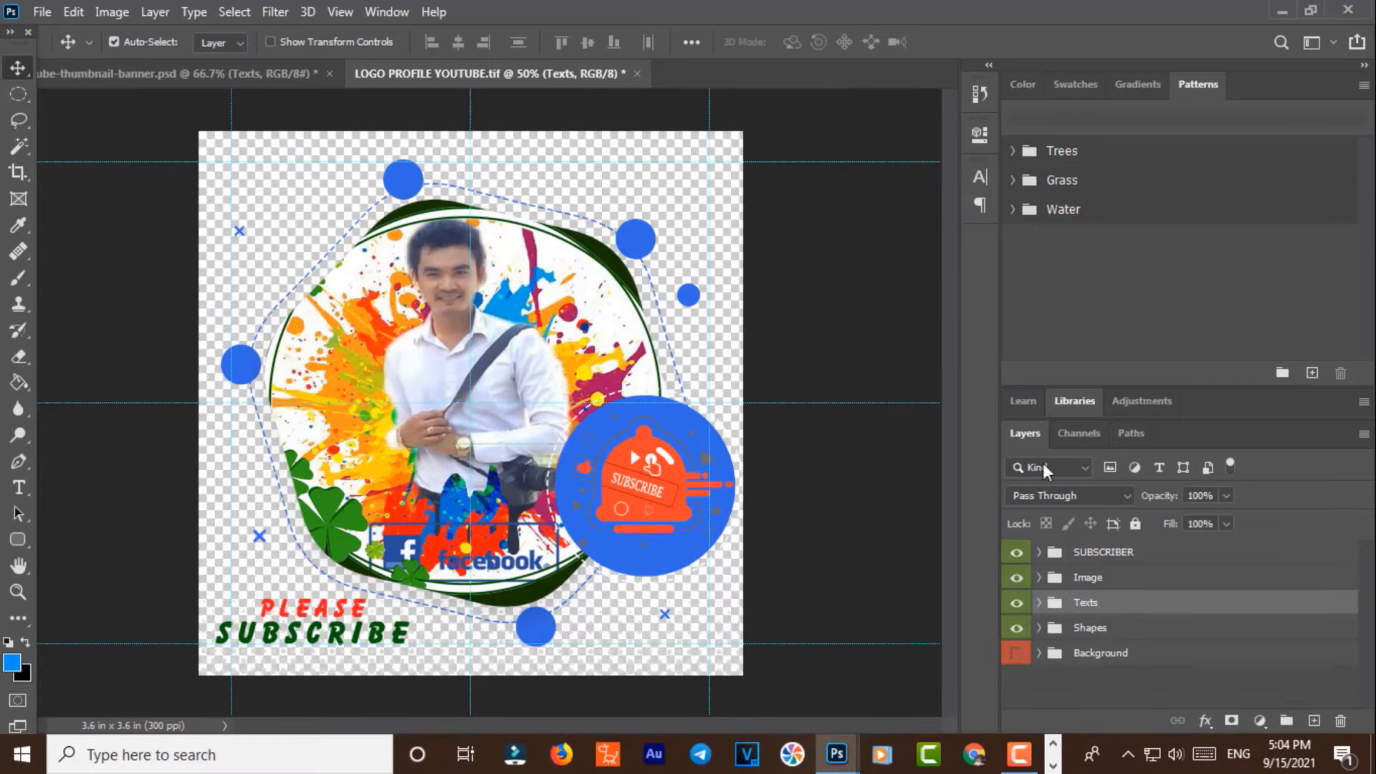
Step: Group the SUBSCRIBER, Image, Texts and Shapes groups into one new group named Logo
left_click(1102, 630)
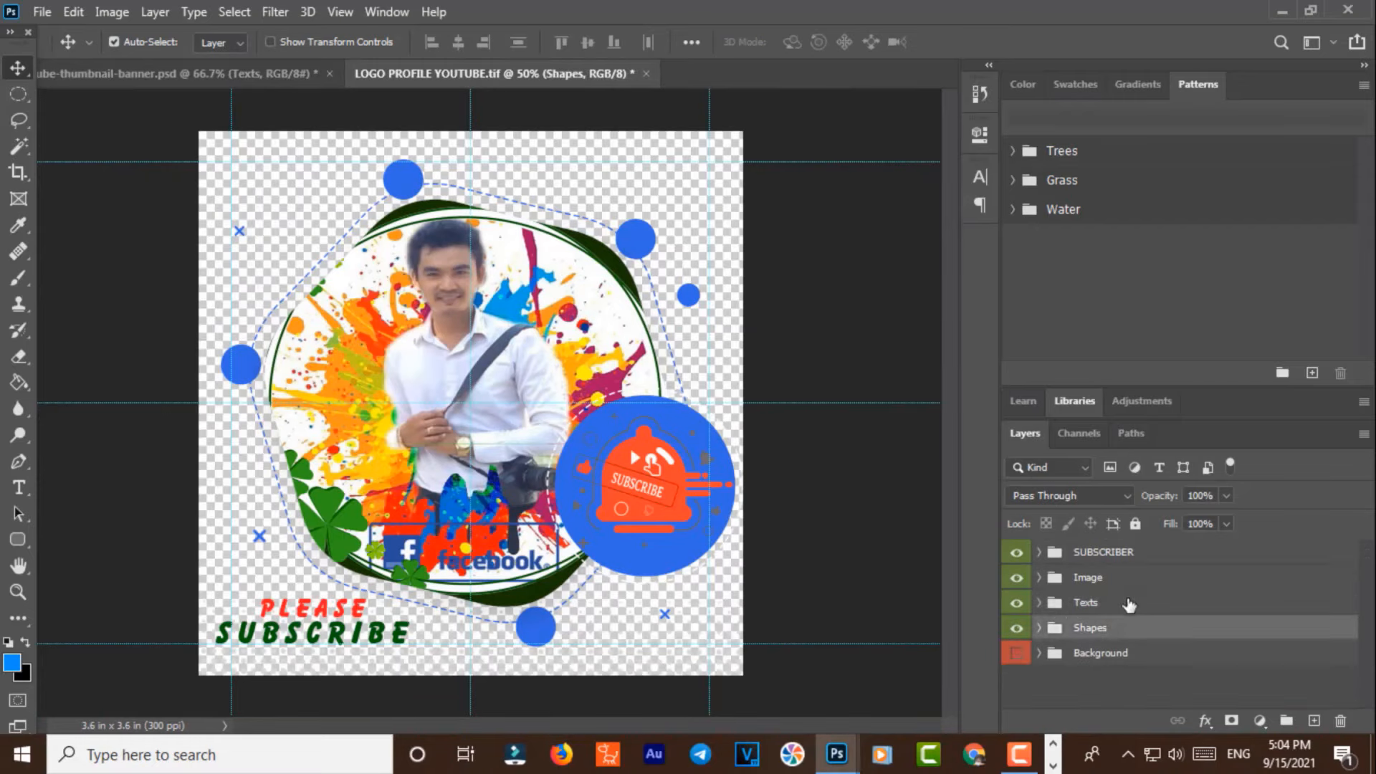
left_click(1105, 554, "shift")
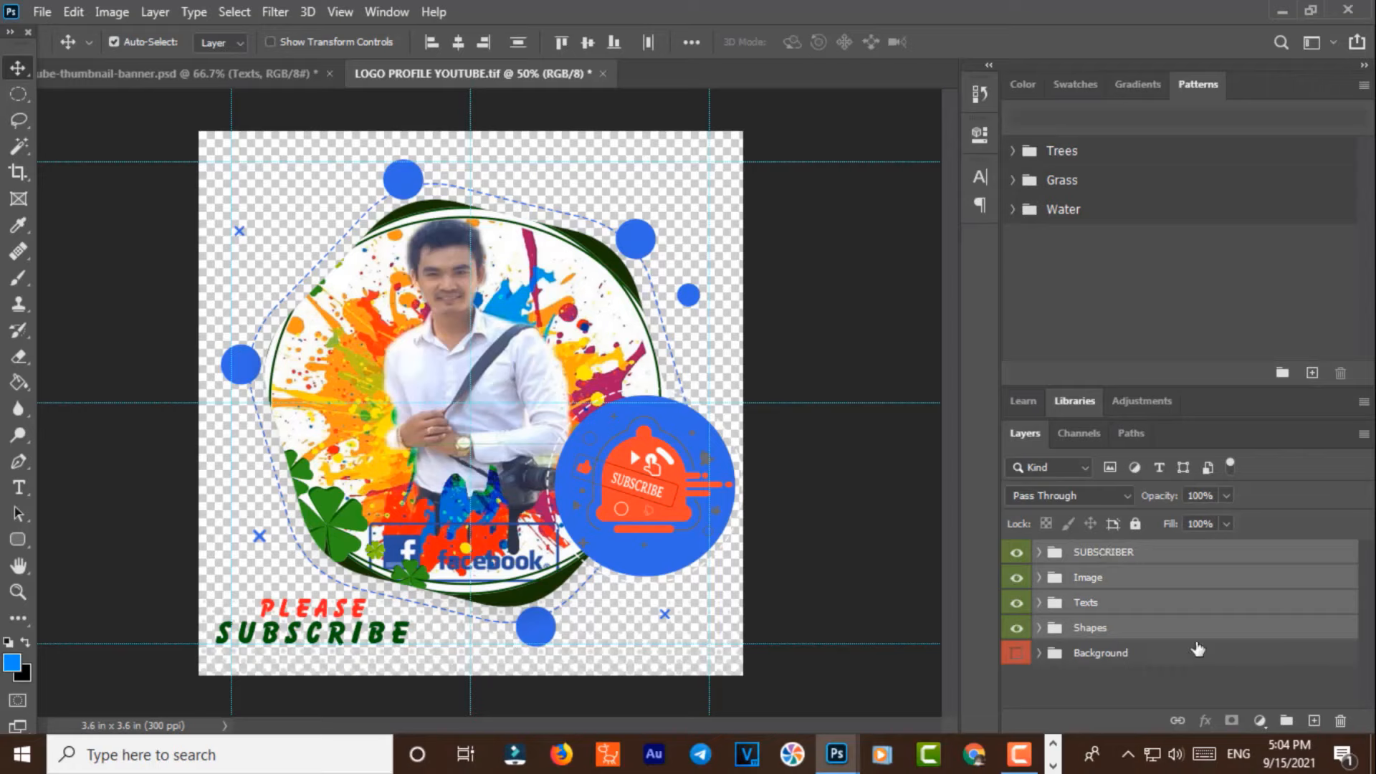
left_click(1287, 720)
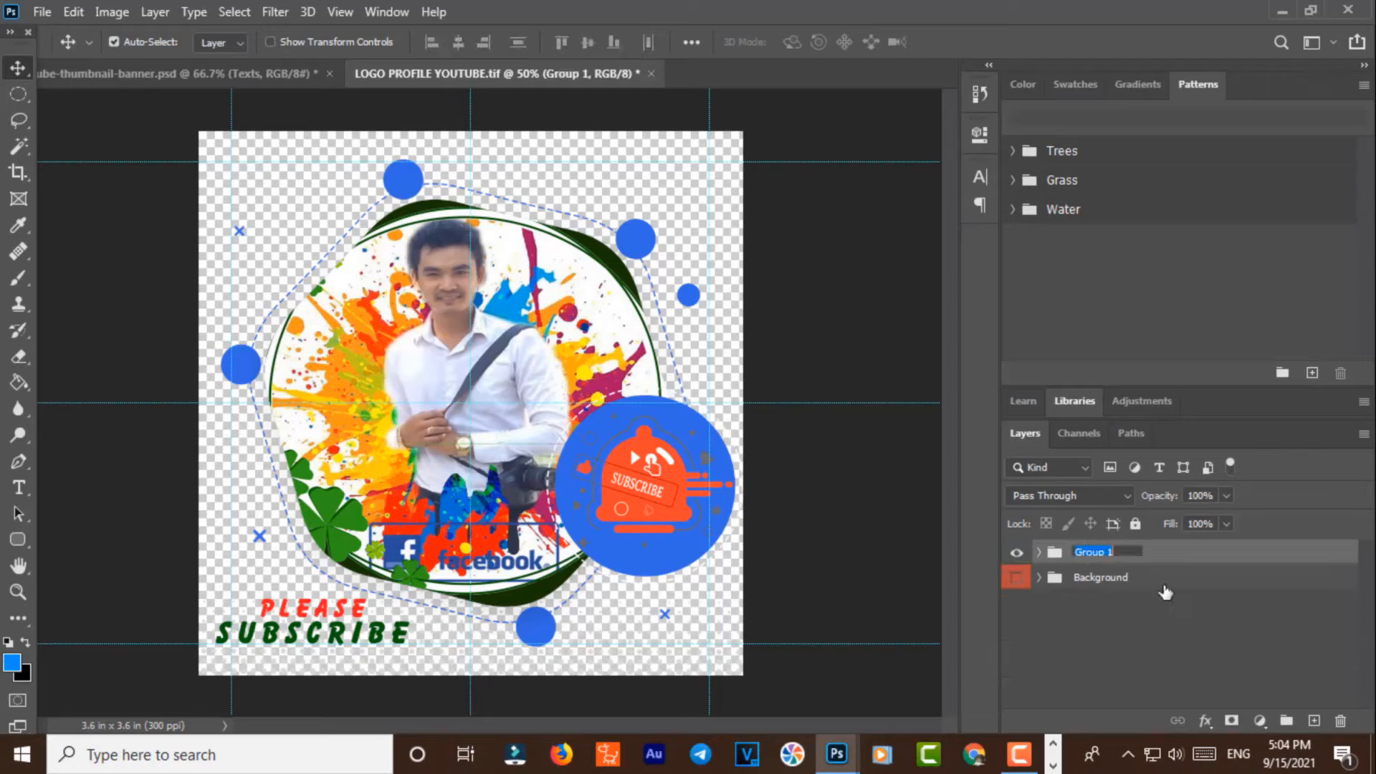
type("U")
type("ogo")
key("Return")
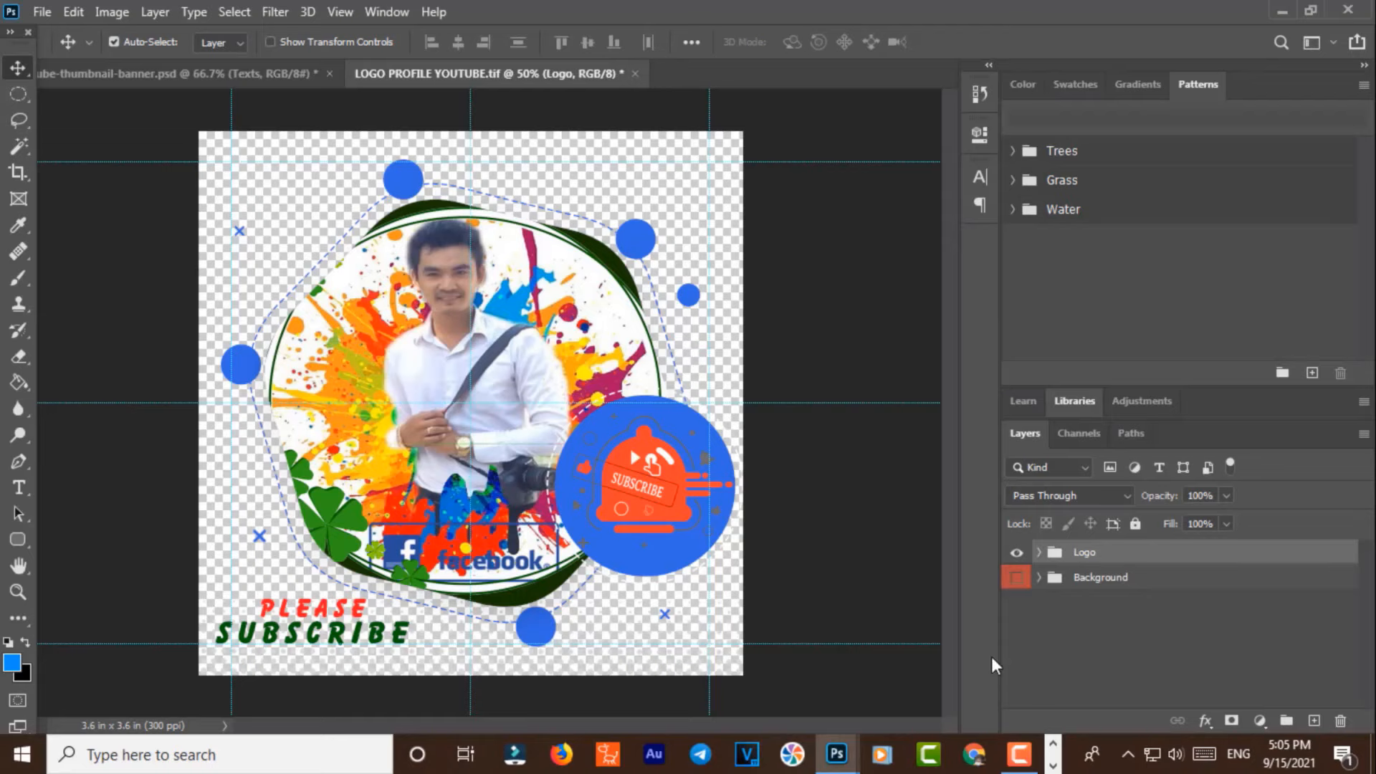
Step: Copy the Logo group from the logo profile document into the thumbnail banner document
left_click_drag(588, 76, 498, 327)
left_click_drag(1096, 552, 363, 235)
left_click(725, 329)
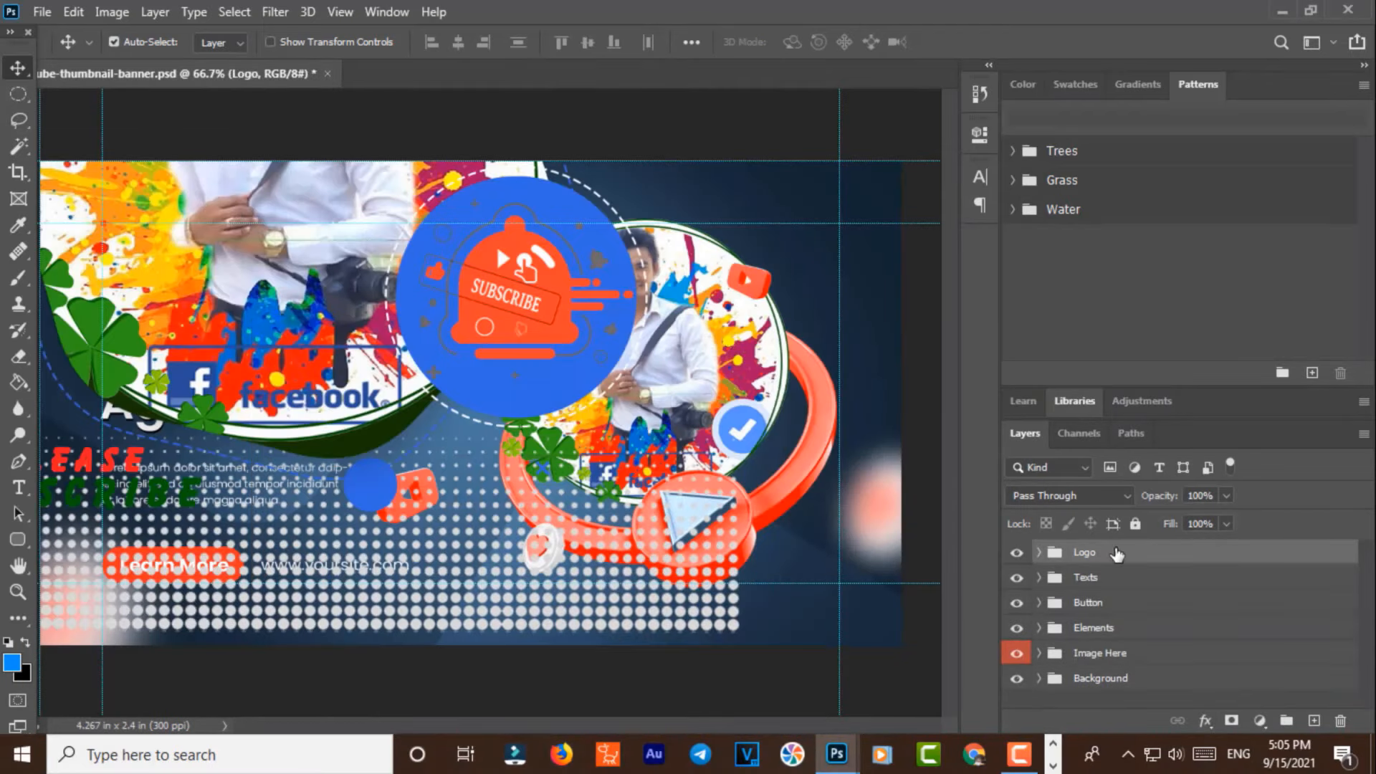
Step: Scale the Logo group down to roughly a quarter of its size and place it above the Digital Marketing Agency heading
key("ctrl+t")
left_click_drag(737, 632, 338, 263)
left_click_drag(301, 197, 471, 439)
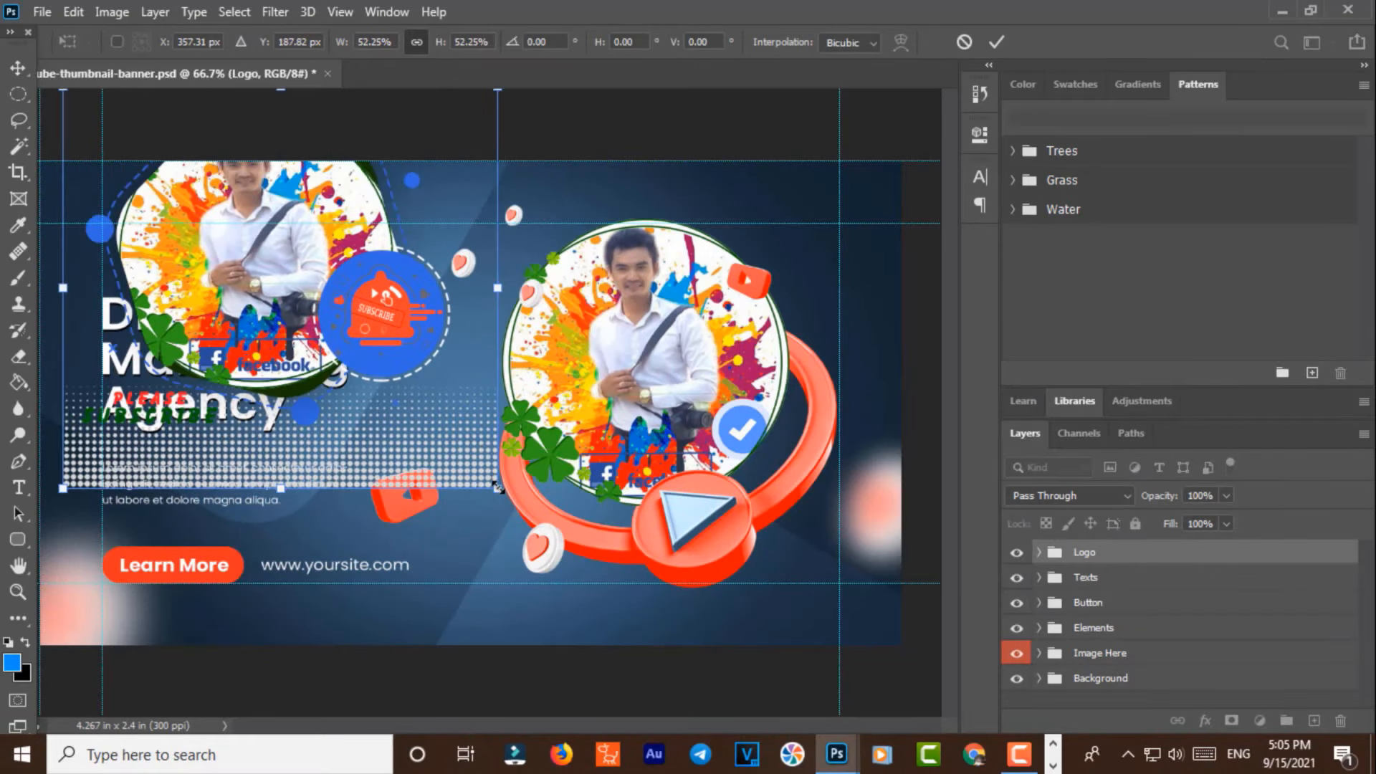
left_click_drag(498, 487, 255, 265)
left_click_drag(214, 201, 411, 282)
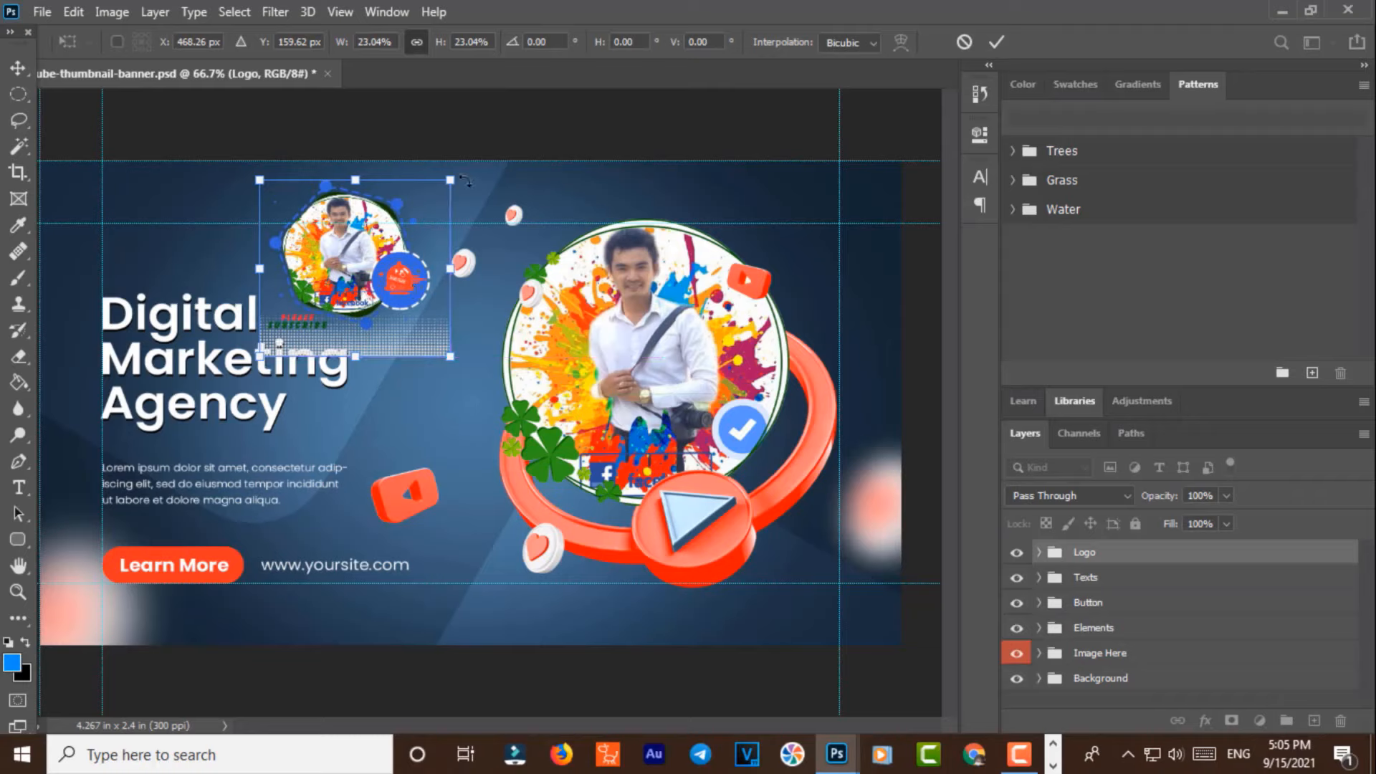
left_click_drag(451, 179, 475, 169)
key("Return")
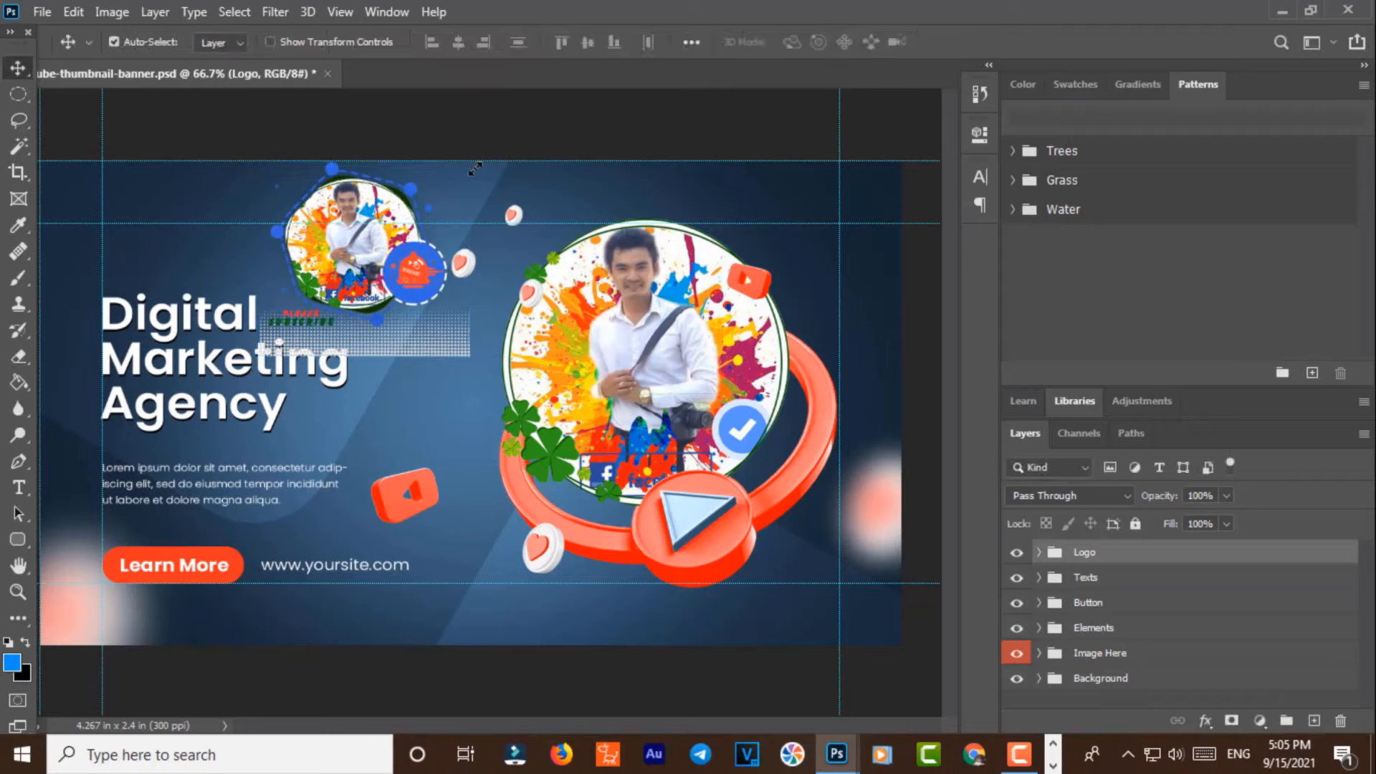
Step: Nudge the Logo group slightly down and to the left above the heading
key("Down")
key("Down")
key("Down")
key("Down")
key("Down")
key("Down")
key("Down")
key("Down")
key("Down")
key("Down")
key("Down")
key("Down")
key("Down")
key("Down")
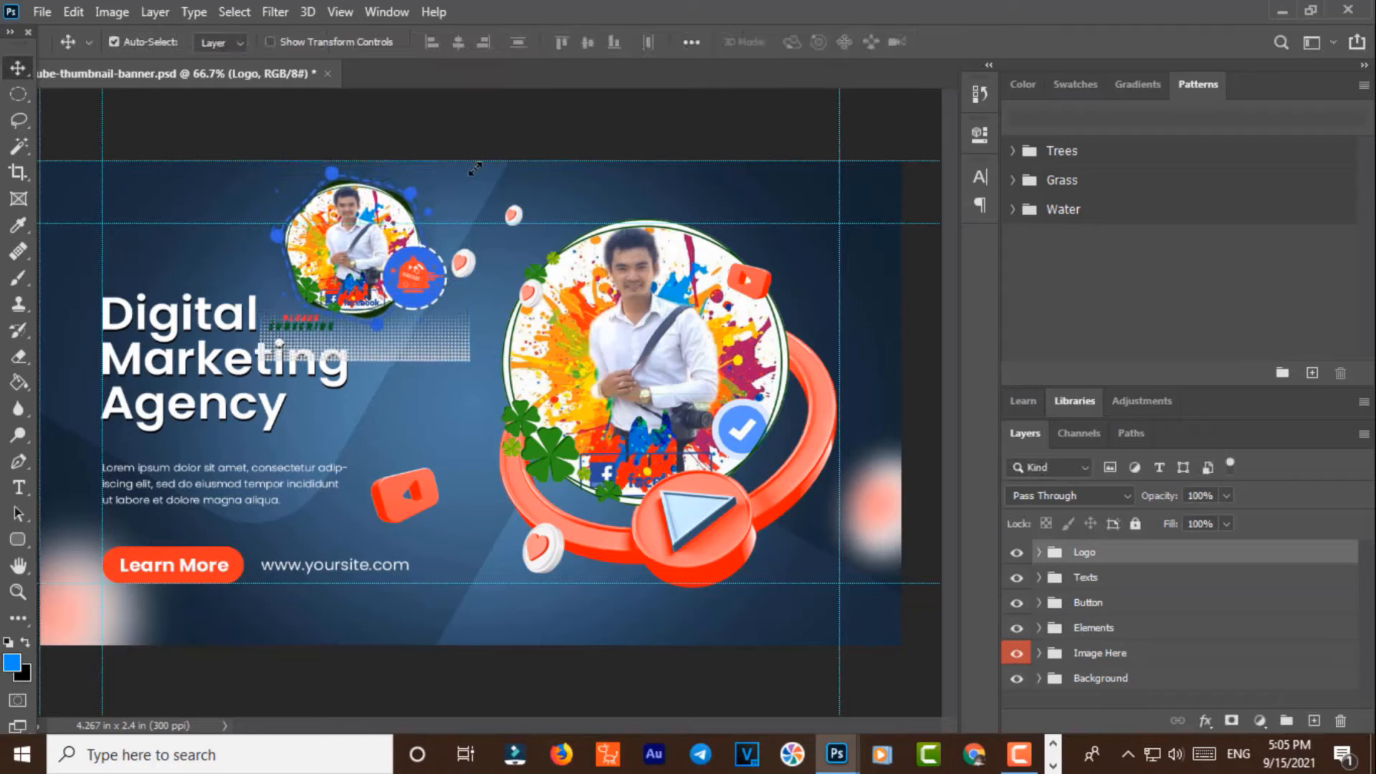
key("Left")
key("Left")
key("Left")
key("Left")
key("Left")
key("Left")
key("Left")
key("Left")
key("Left")
key("Left")
key("Left")
key("Left")
key("Left")
key("Left")
key("Left")
key("Left")
key("Left")
key("Left")
key("Left")
Step: Hide the white dotted pattern, Layer 1 copy, in the Shapes group of the small logo
key("ctrl+plus")
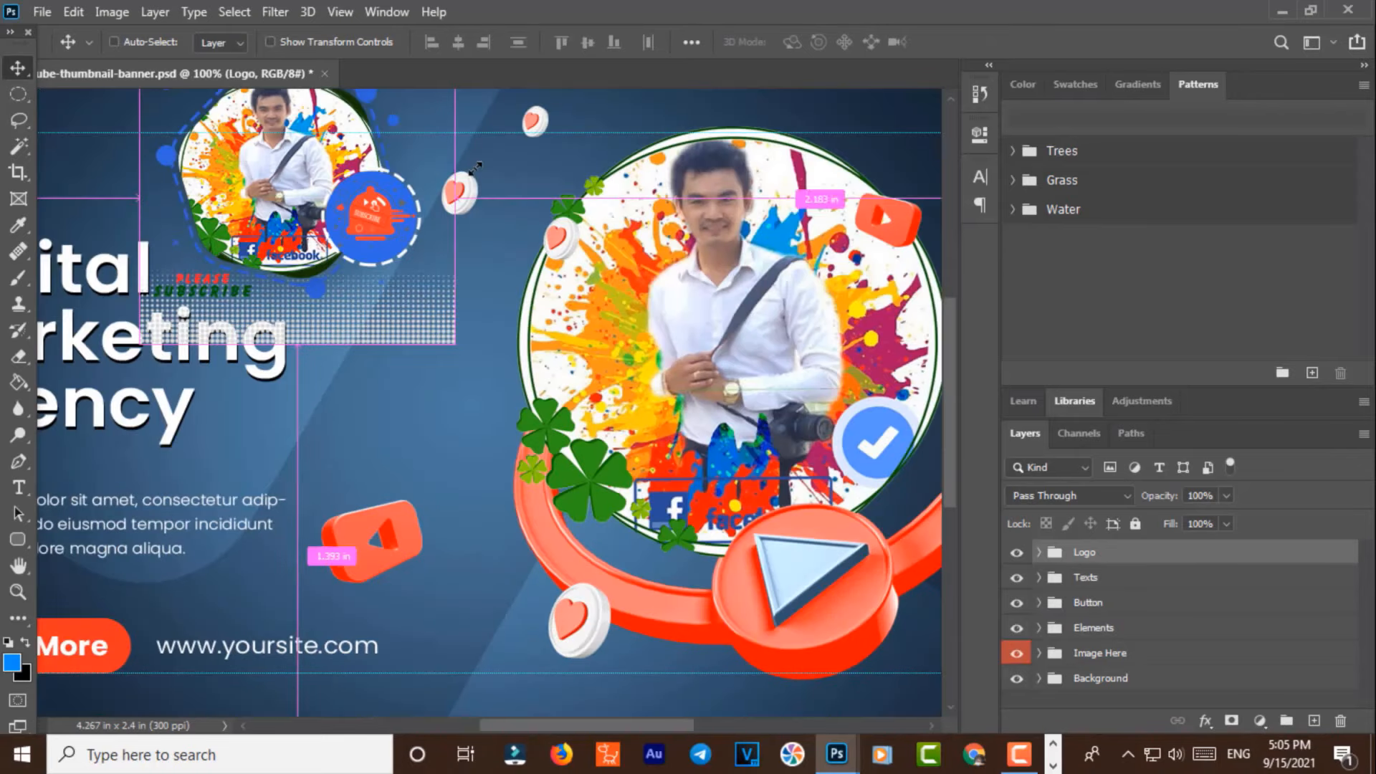
left_click_drag(456, 217, 451, 421)
key("ctrl+plus")
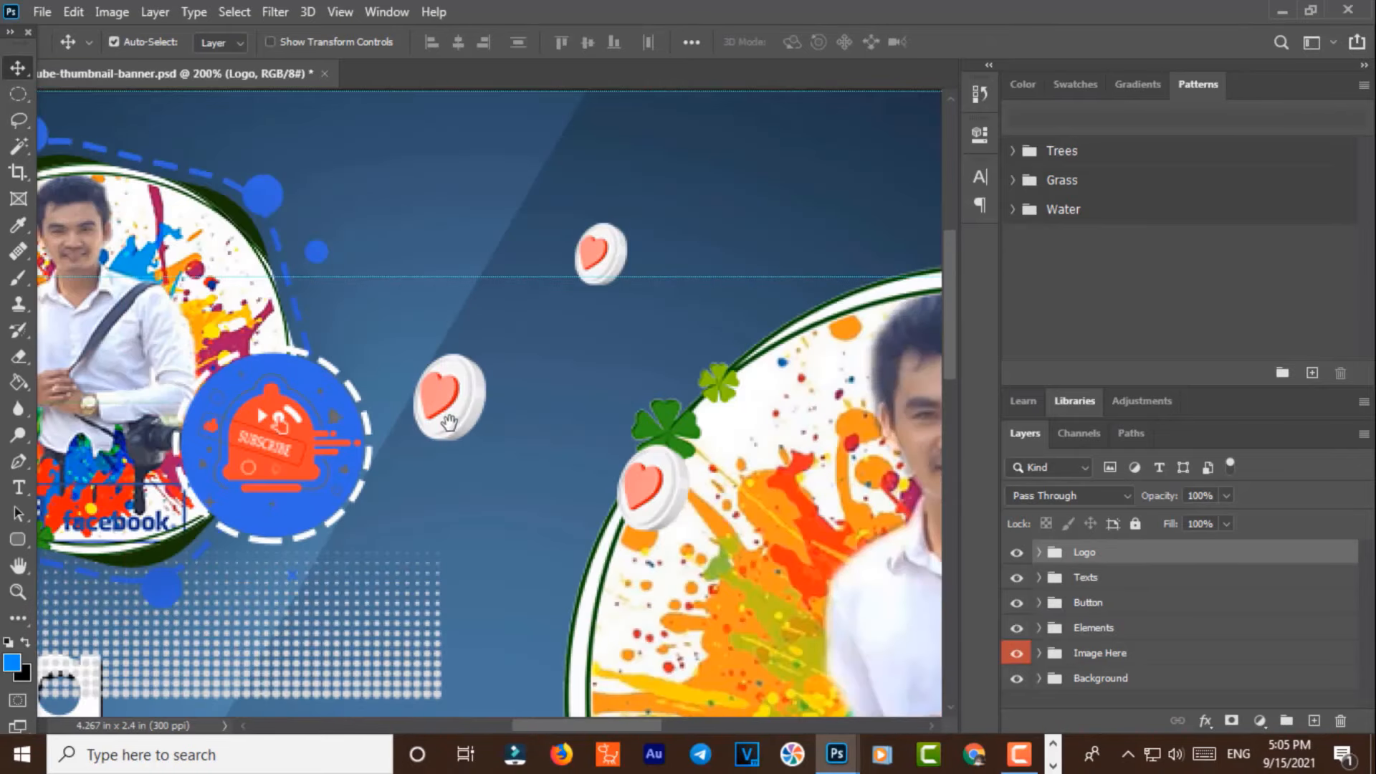
left_click_drag(497, 495, 807, 457)
key("ctrl+minus")
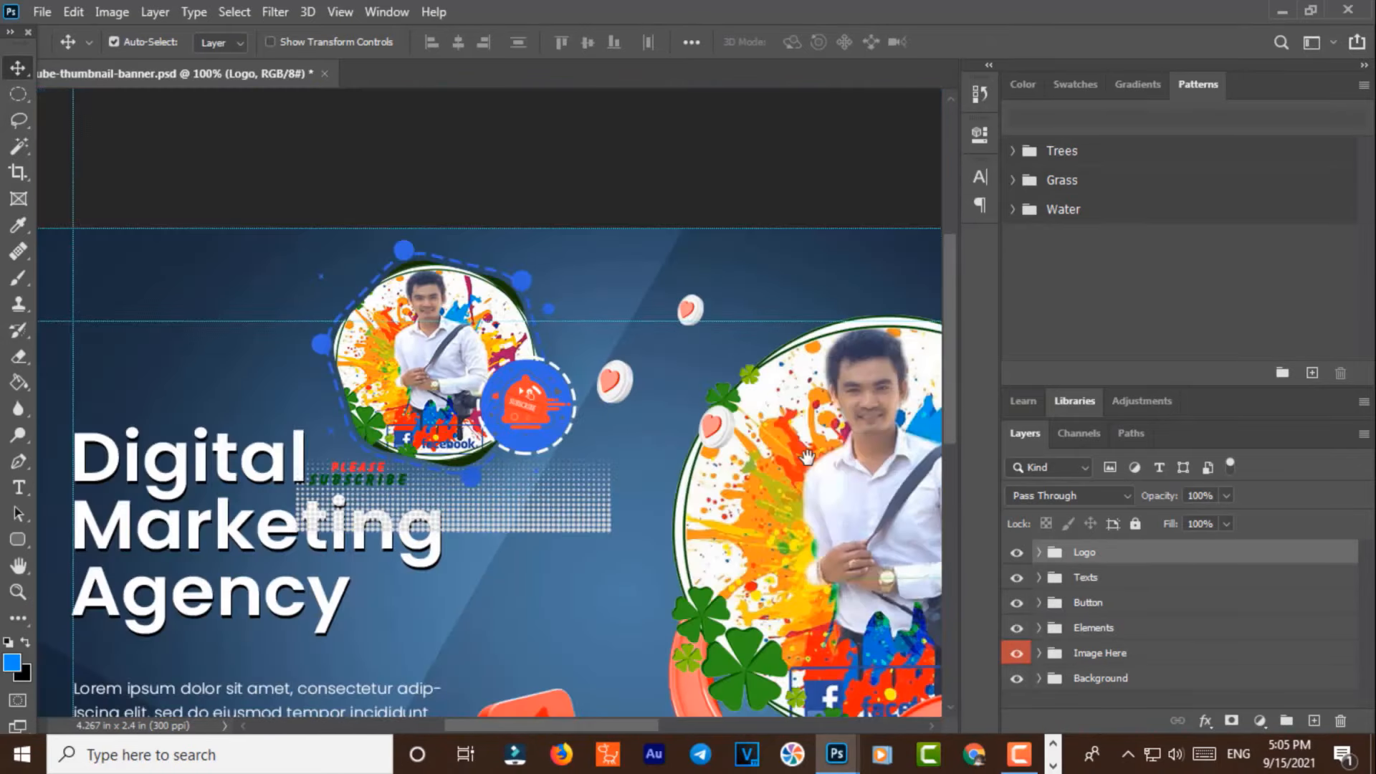
left_click(1039, 552)
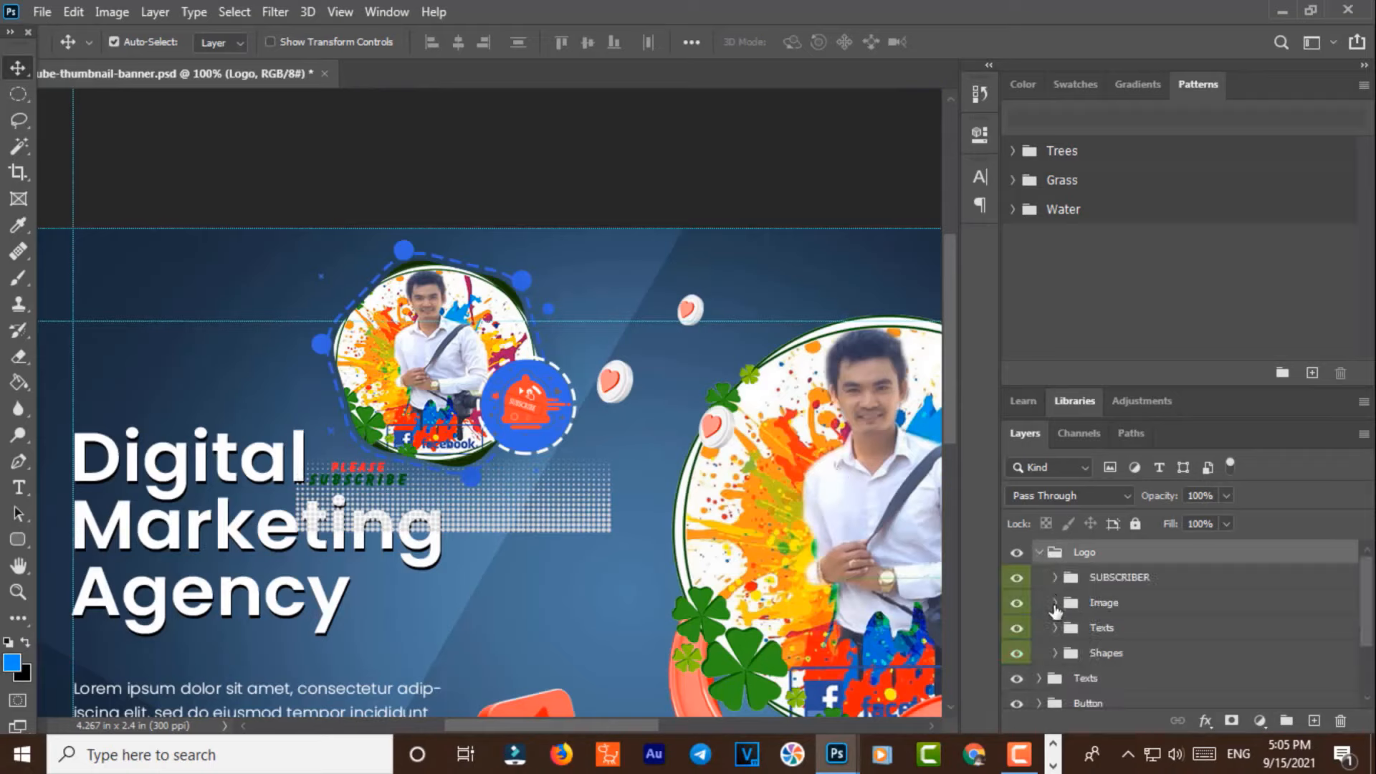
left_click(1016, 652)
left_click(1016, 653)
left_click(1055, 652)
scroll(1036, 631, "down", 5)
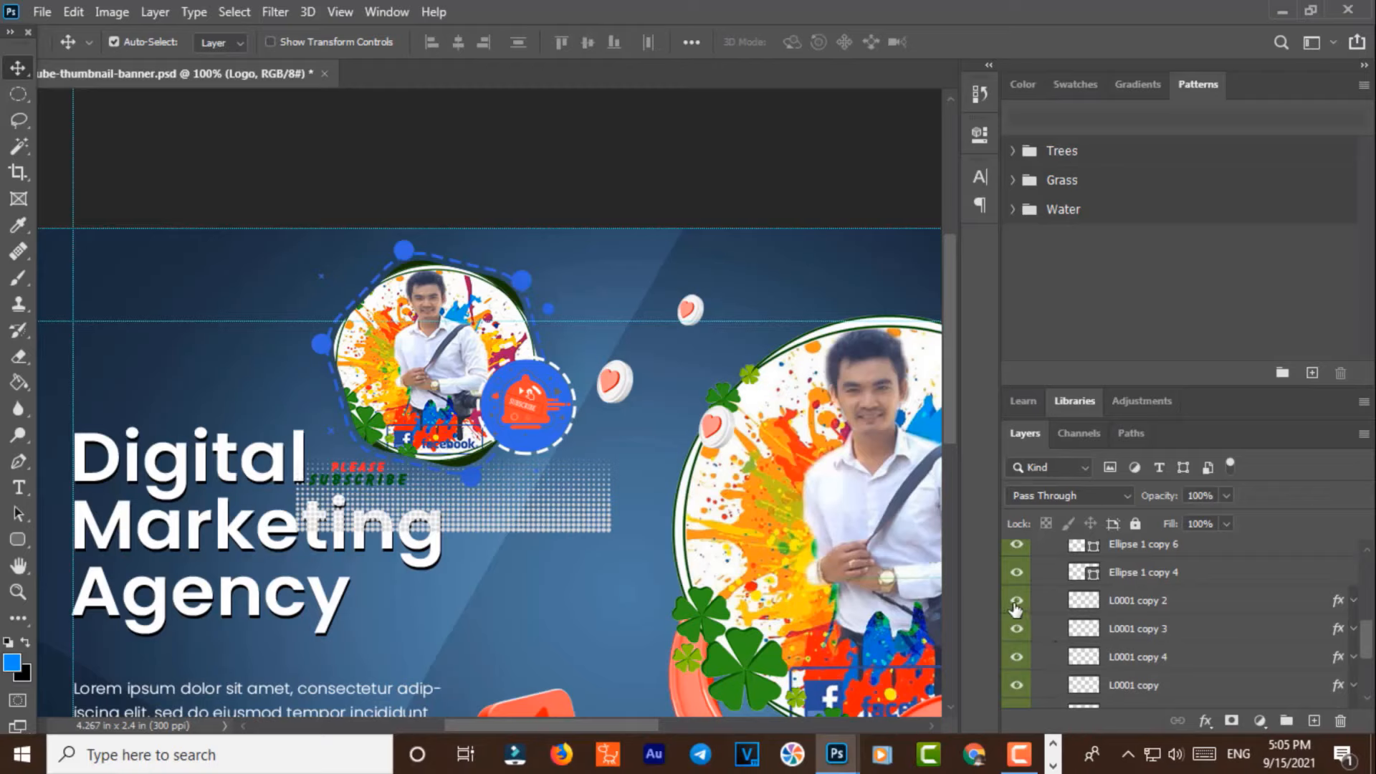
left_click(1017, 629)
left_click(1017, 572)
left_click(611, 537)
left_click(1017, 692)
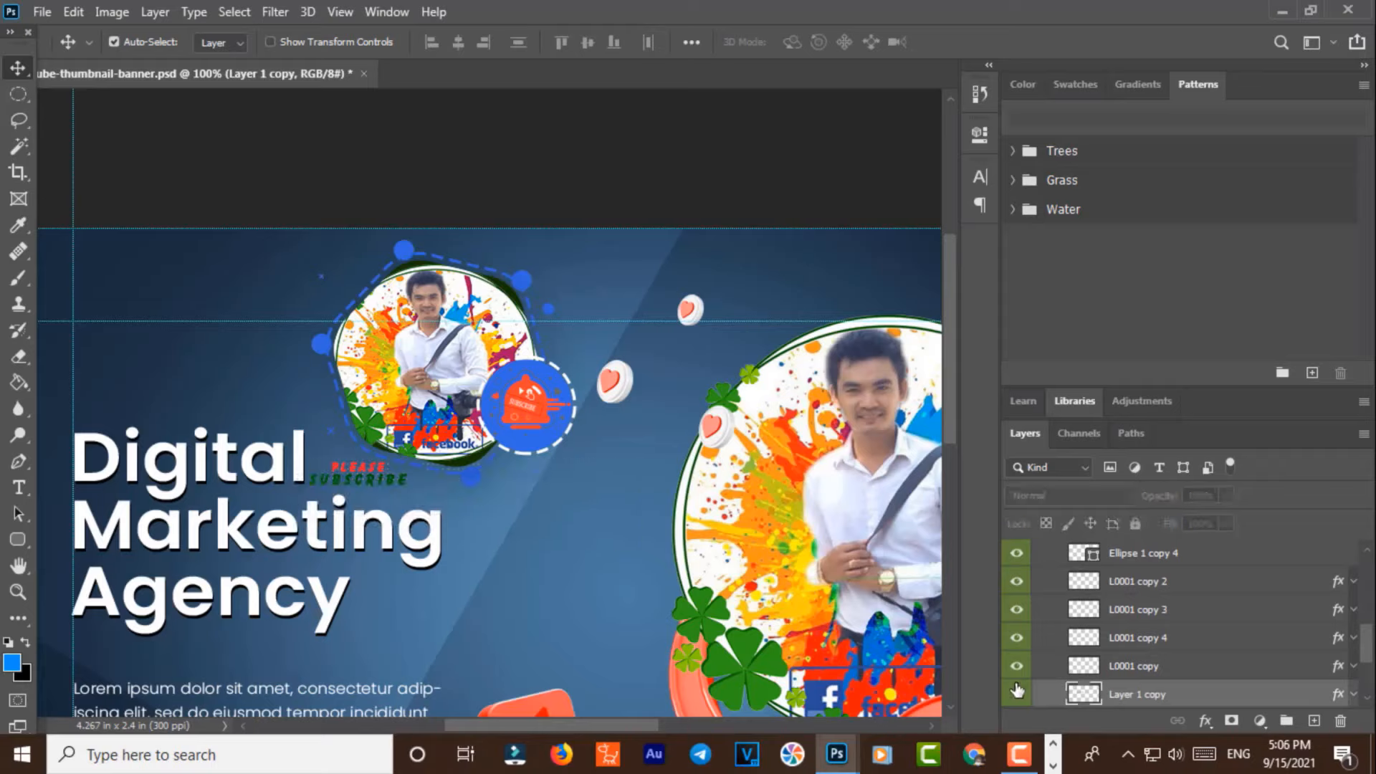
Step: Enlarge the logo's PLEASE SUBSCRIBE Texts group to about 309% and place it above the heading, aligned with the banner's left guide
left_click(384, 480)
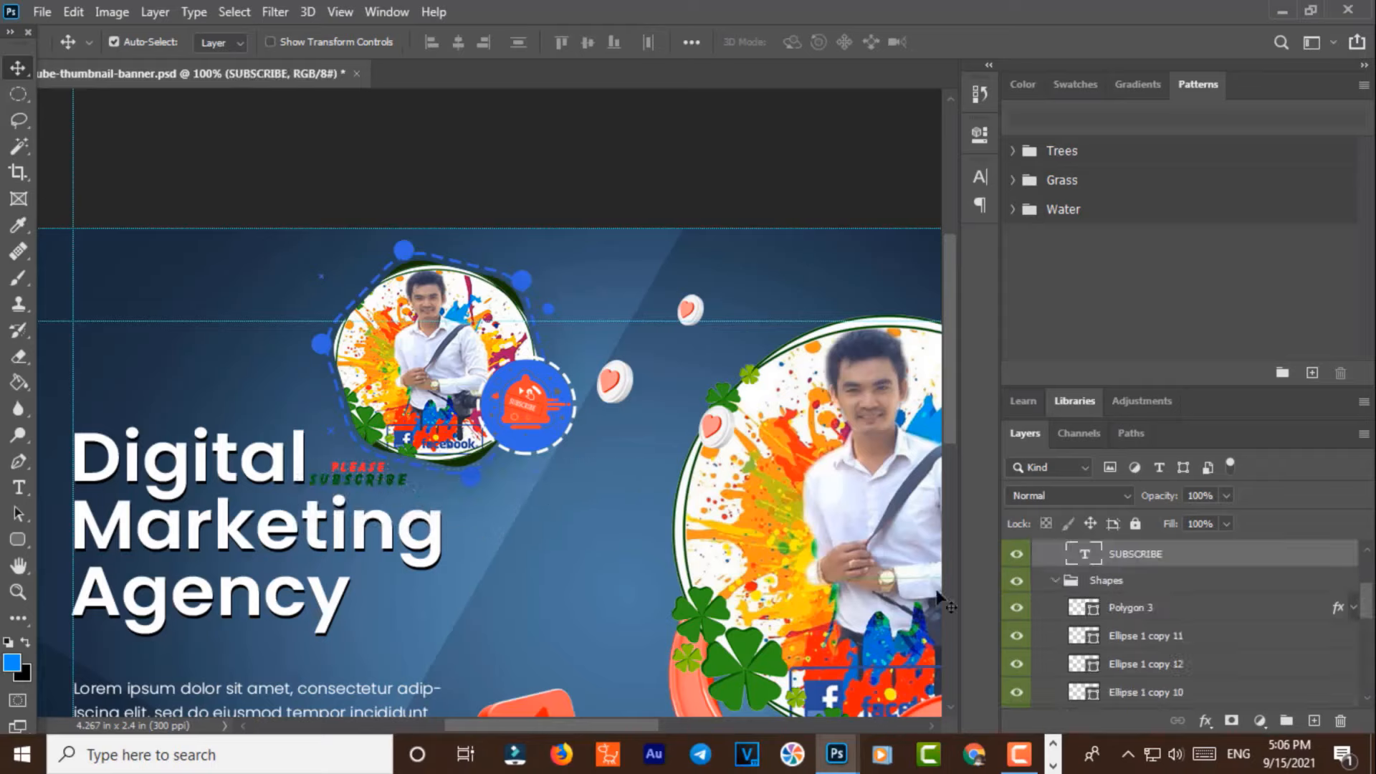
left_click(1054, 581)
scroll(1057, 595, "up", 3)
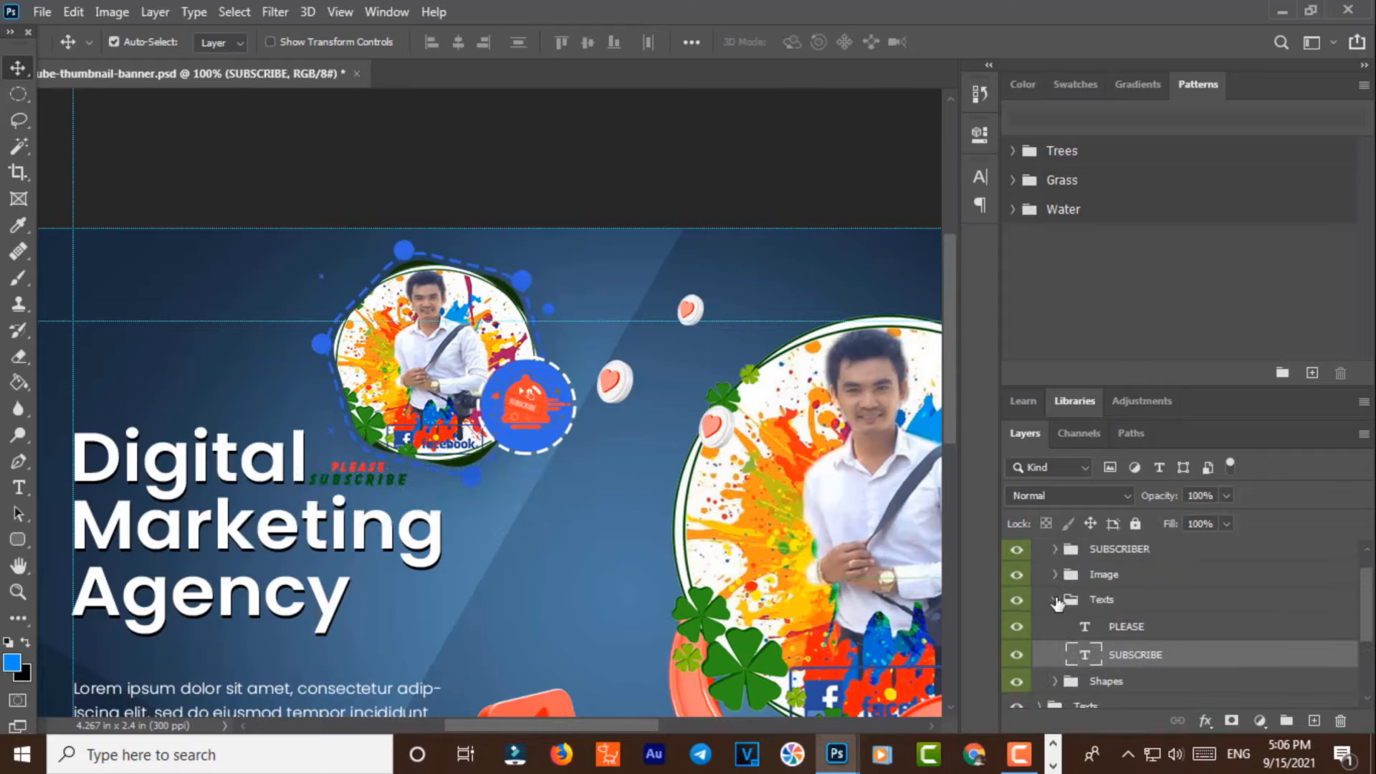
left_click(1054, 600)
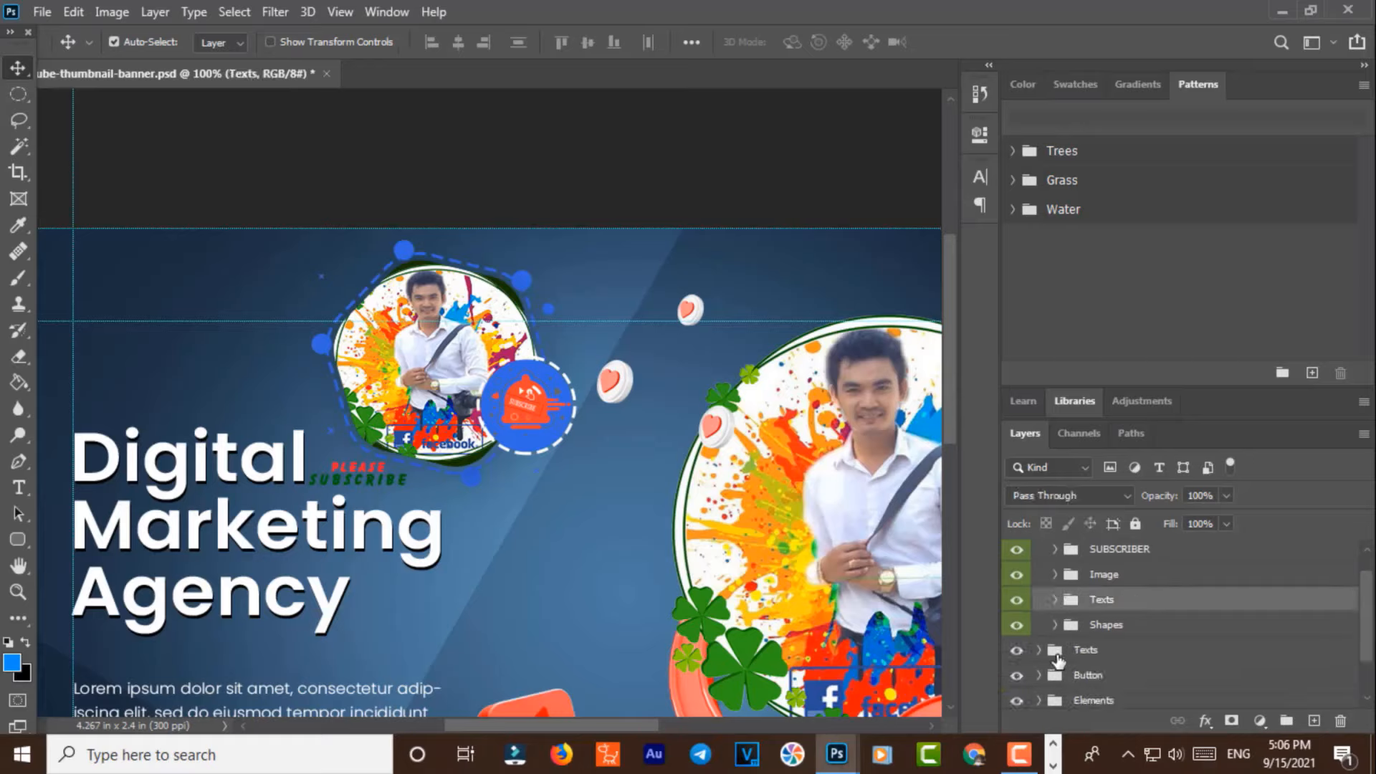
key("ctrl+t")
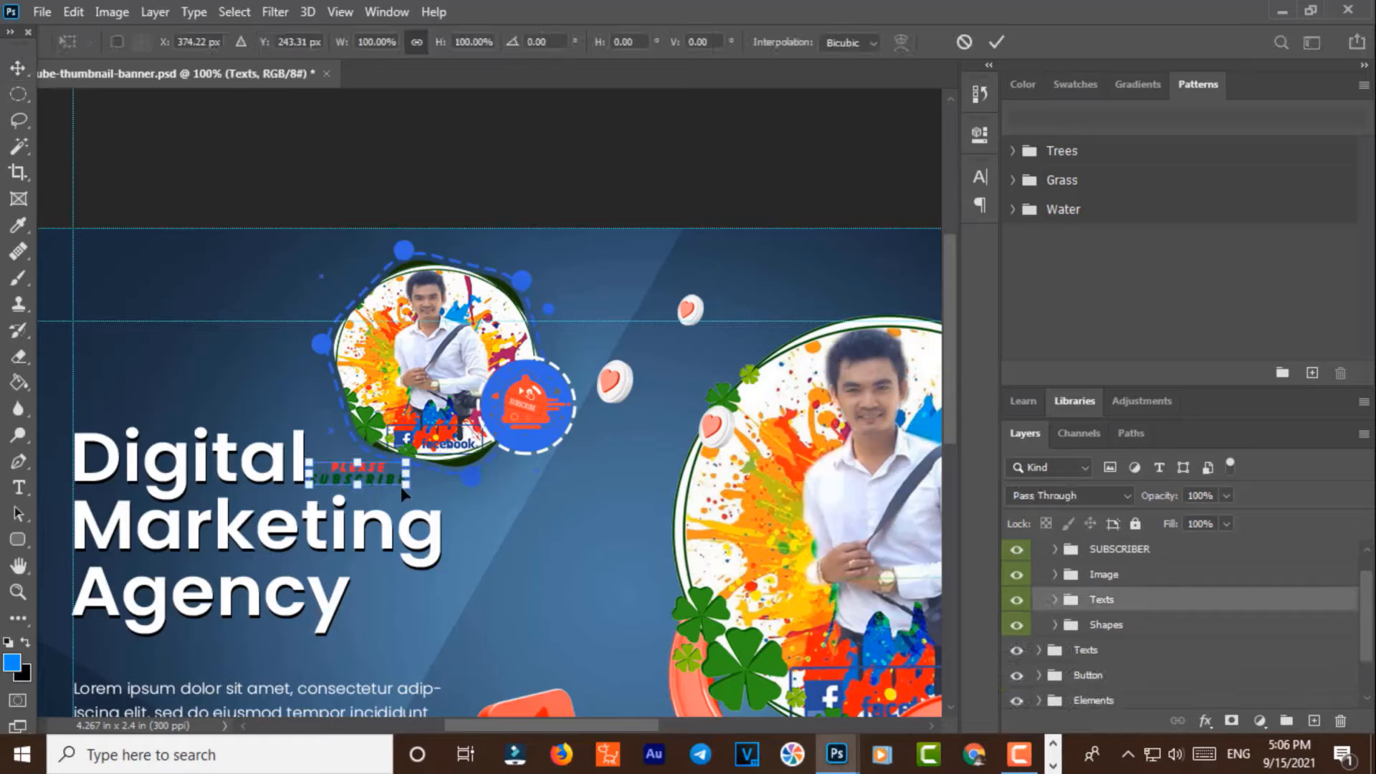
left_click_drag(401, 487, 260, 307)
left_click_drag(310, 265, 380, 248)
left_click_drag(289, 292, 276, 298)
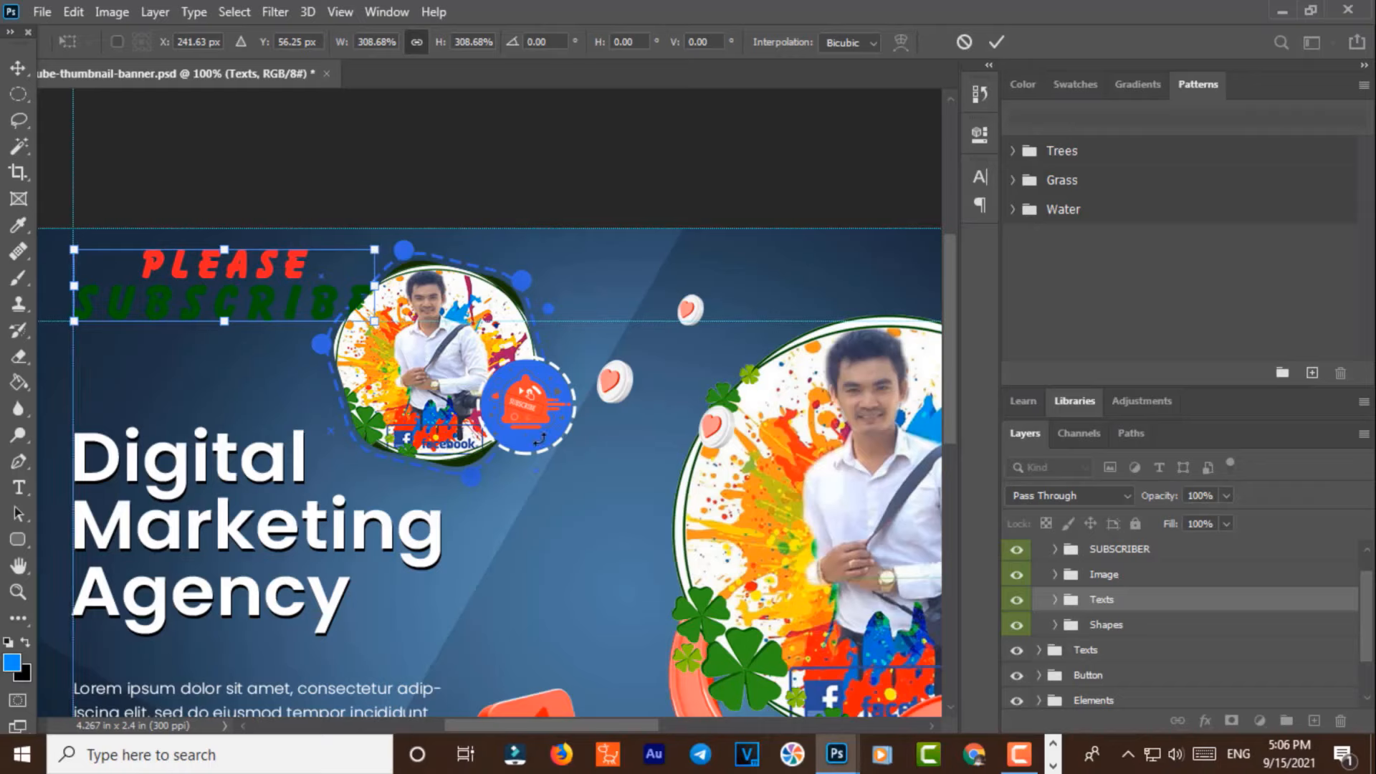
key("Return")
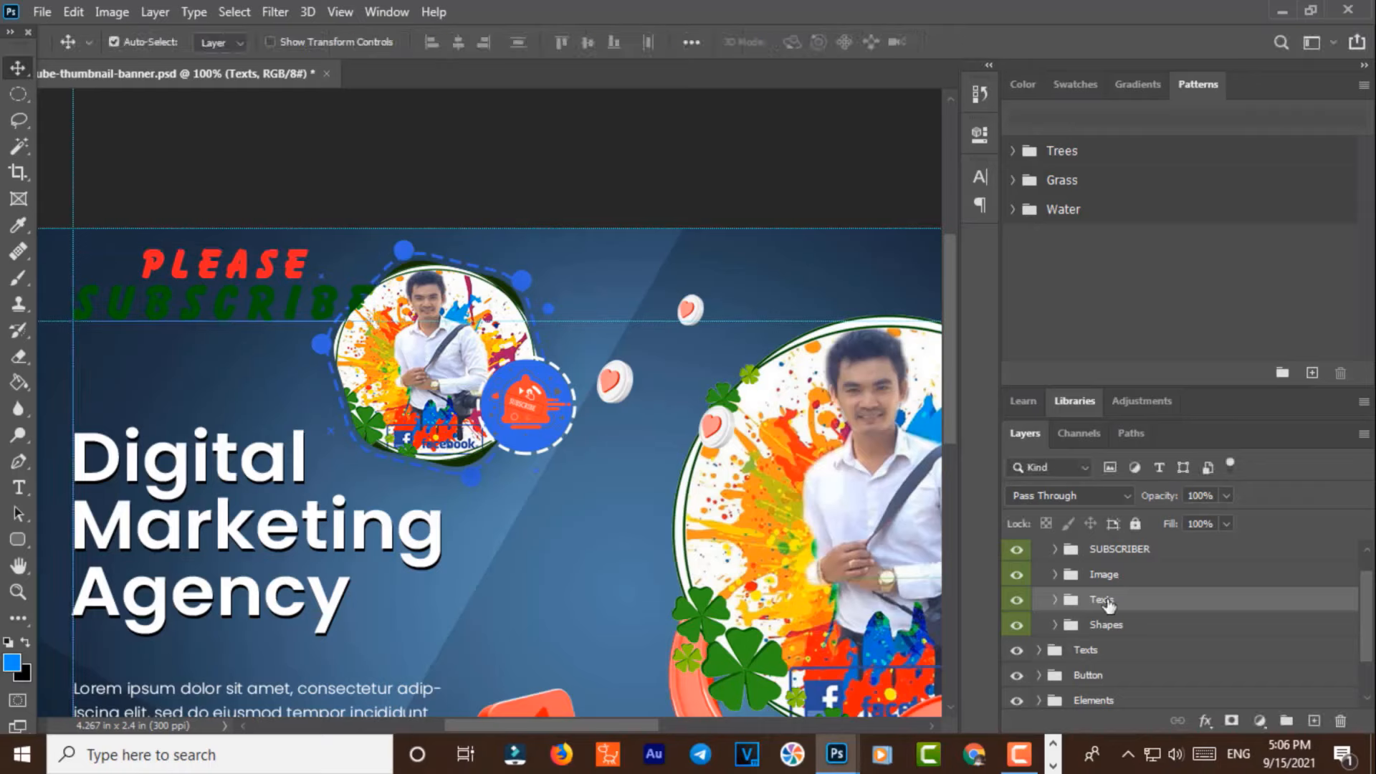
Step: Move the PLEASE SUBSCRIBE Texts group out of the Logo group to the top of the layer stack and collapse Logo
left_click(1120, 550)
scroll(1096, 563, "up", 1)
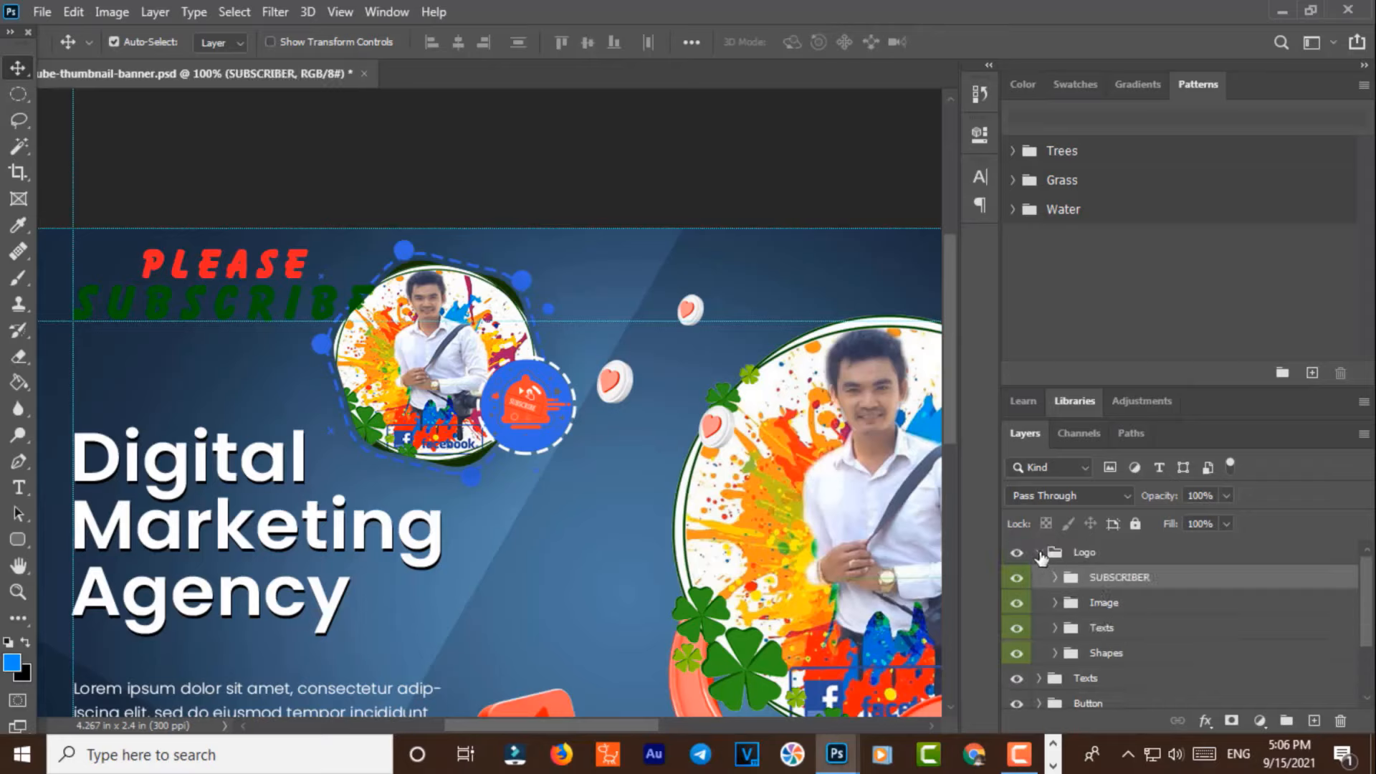
left_click_drag(1098, 629, 1118, 542)
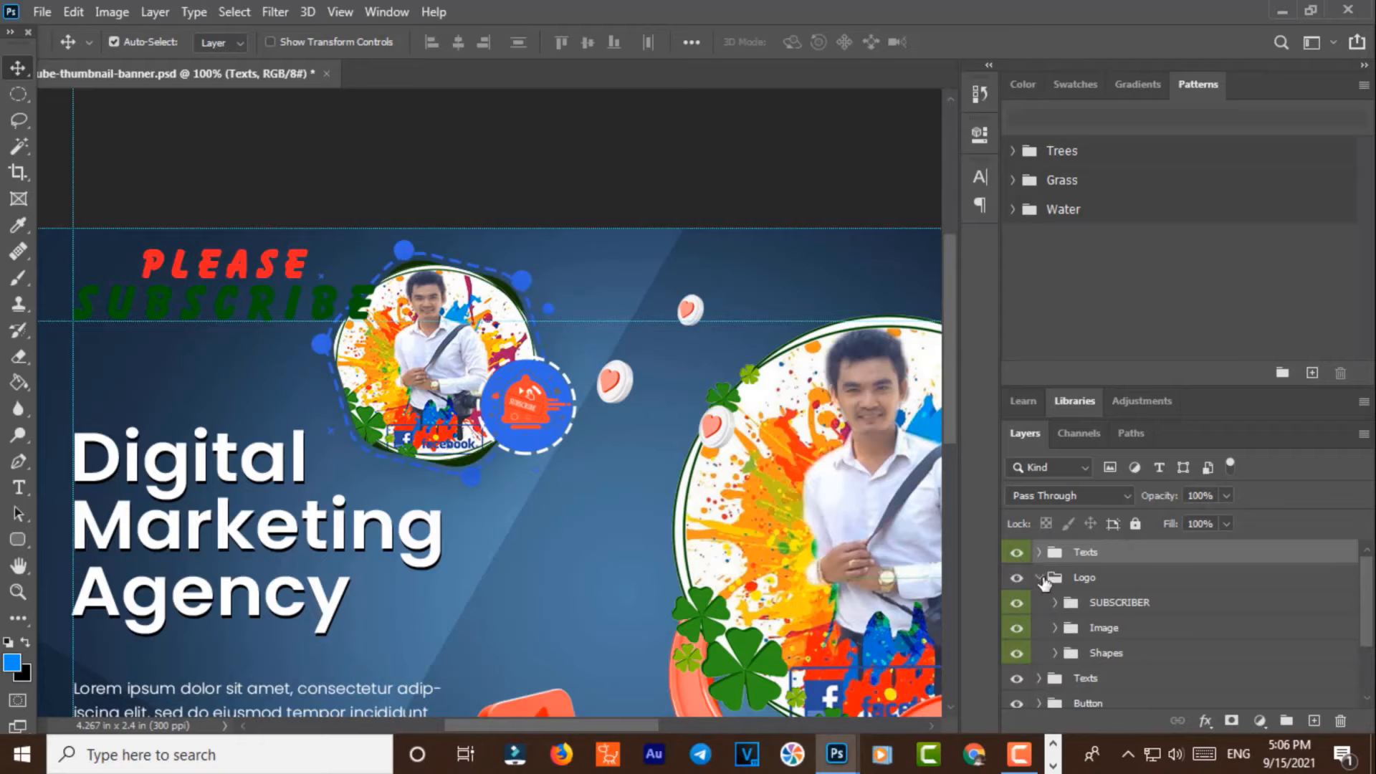
left_click(1040, 578)
Step: Move the Logo group right and down so it sits beside and below the PLEASE SUBSCRIBE text
left_click(1084, 579)
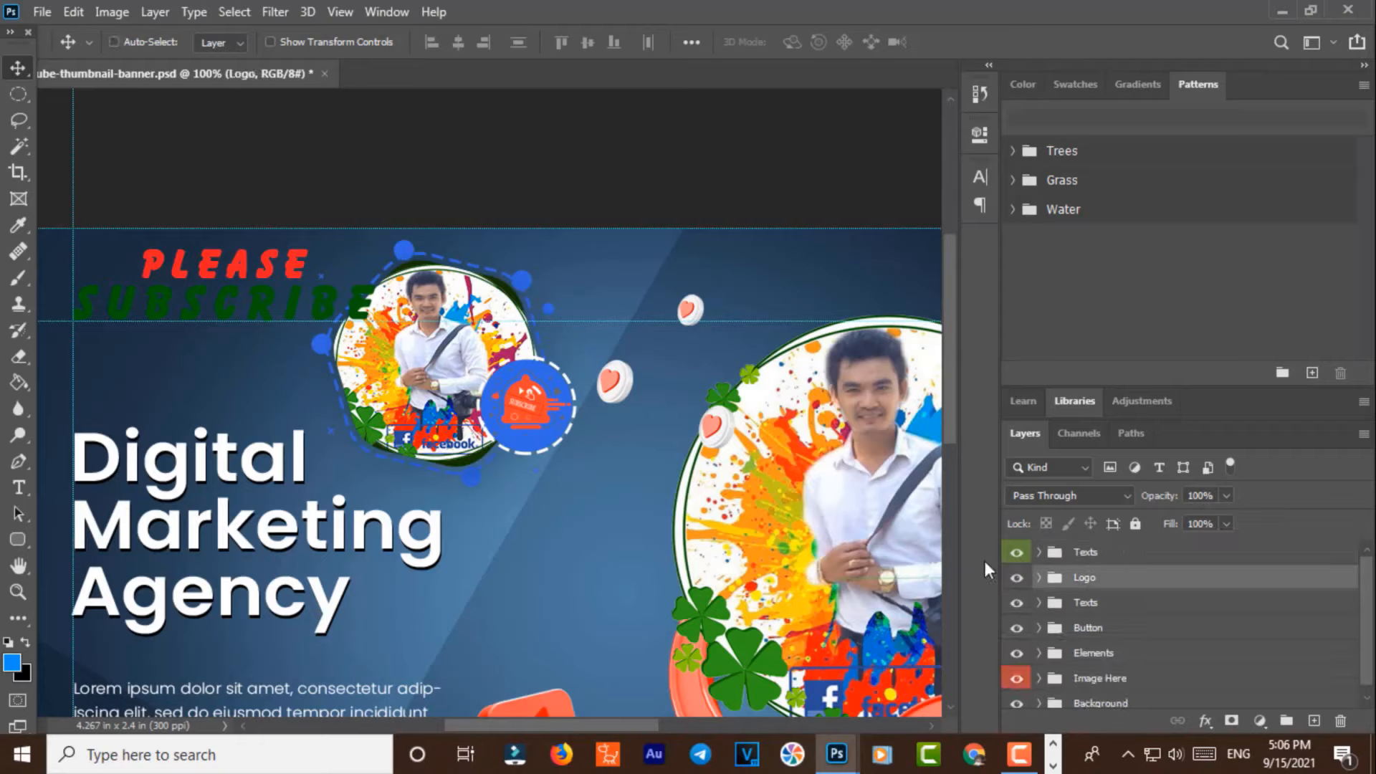
key("ctrl+t")
left_click_drag(462, 403, 491, 427)
key("Down")
key("Down")
key("Down")
key("Down")
key("Down")
key("Down")
key("Down")
key("Down")
key("Down")
key("Down")
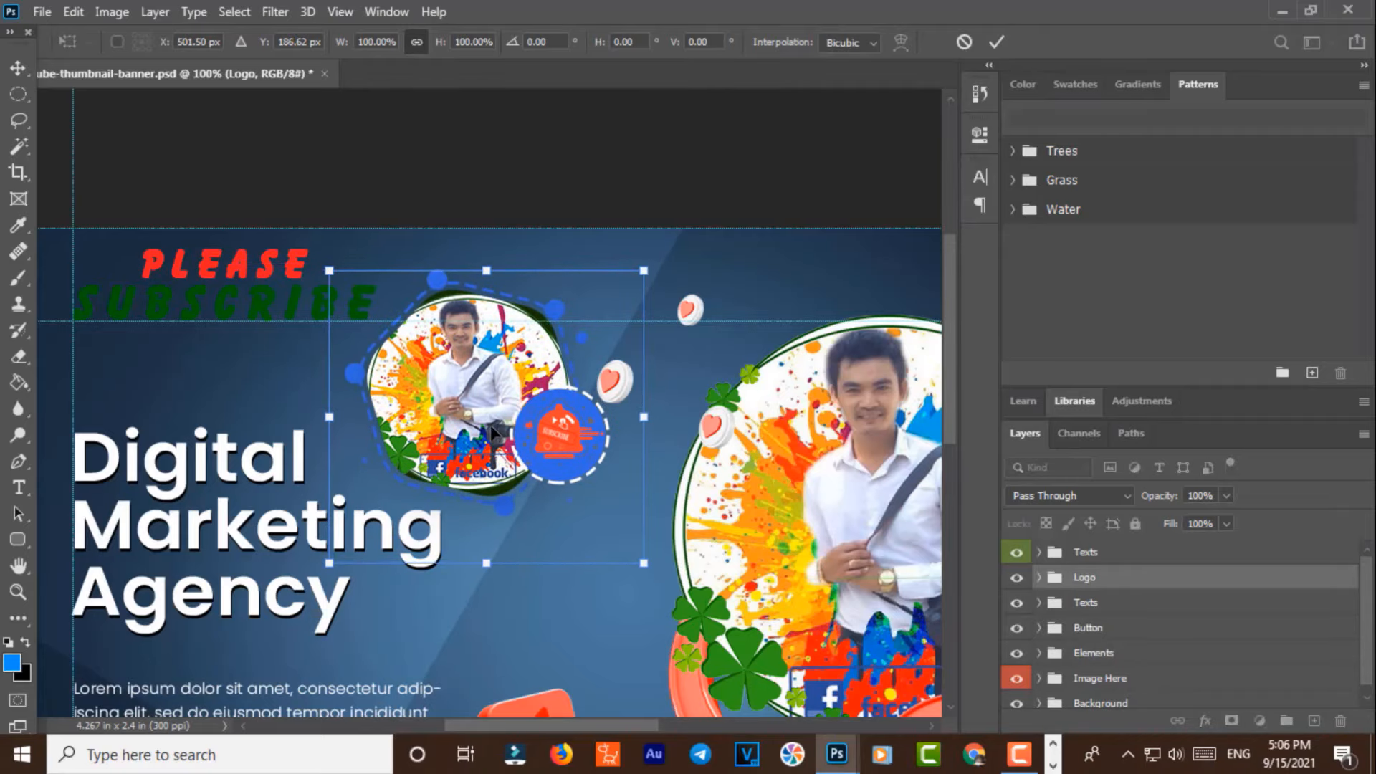
key("Return")
key("space")
mouse_move(531, 571)
left_mouse_down()
mouse_move(602, 516)
mouse_move(636, 402)
left_mouse_up()
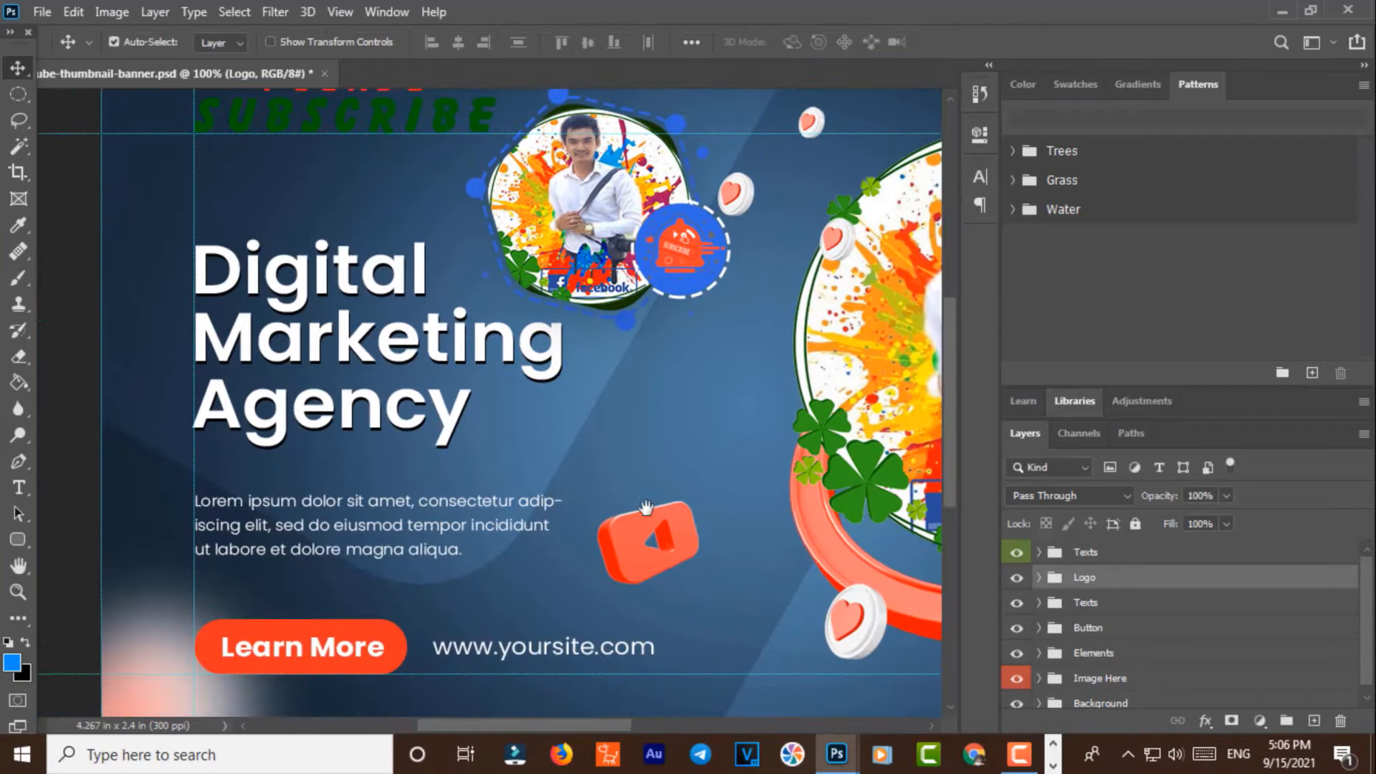
left_click_drag(645, 507, 581, 421)
left_click(19, 487)
left_click(459, 543)
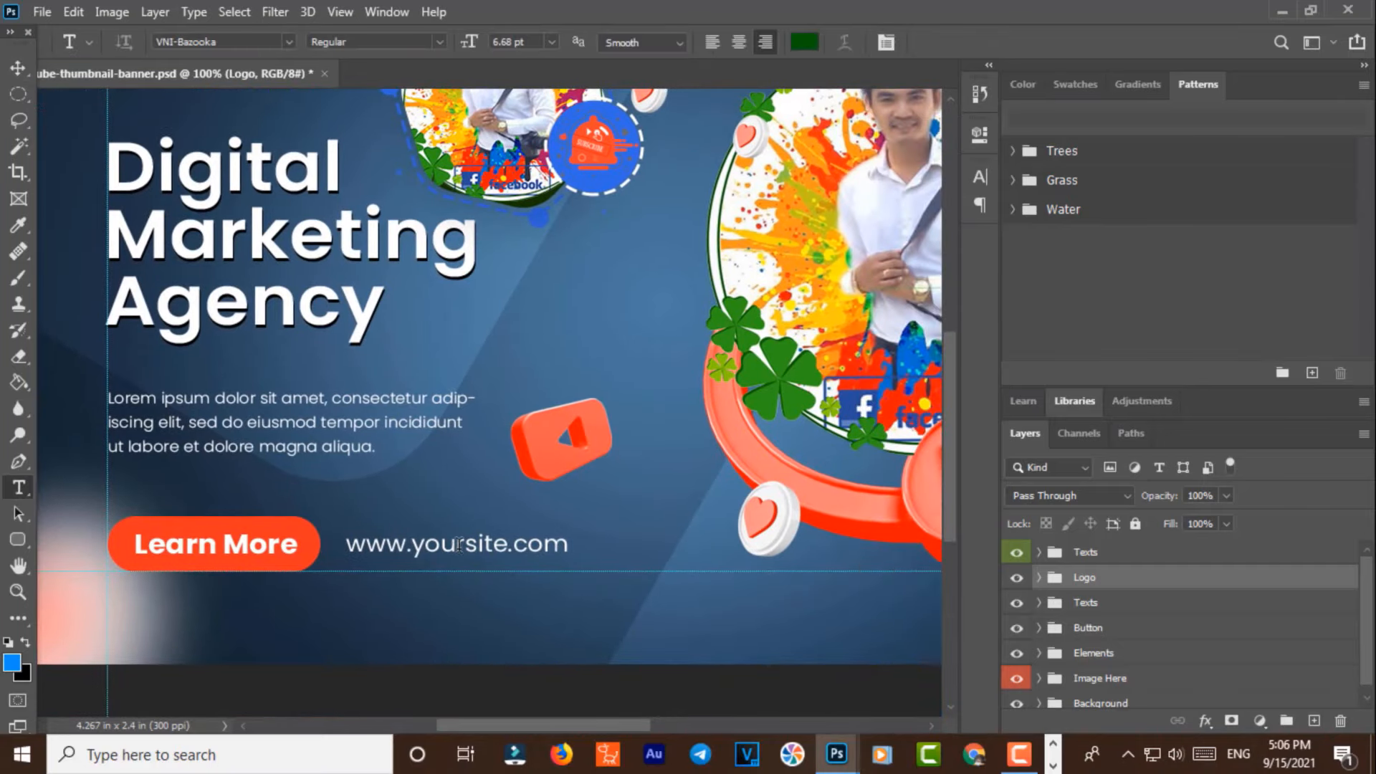
Step: Switch to the Chrome browser, enter pureachdrama.blogspot.com as the address, copy it and close the browser window
left_click(677, 340)
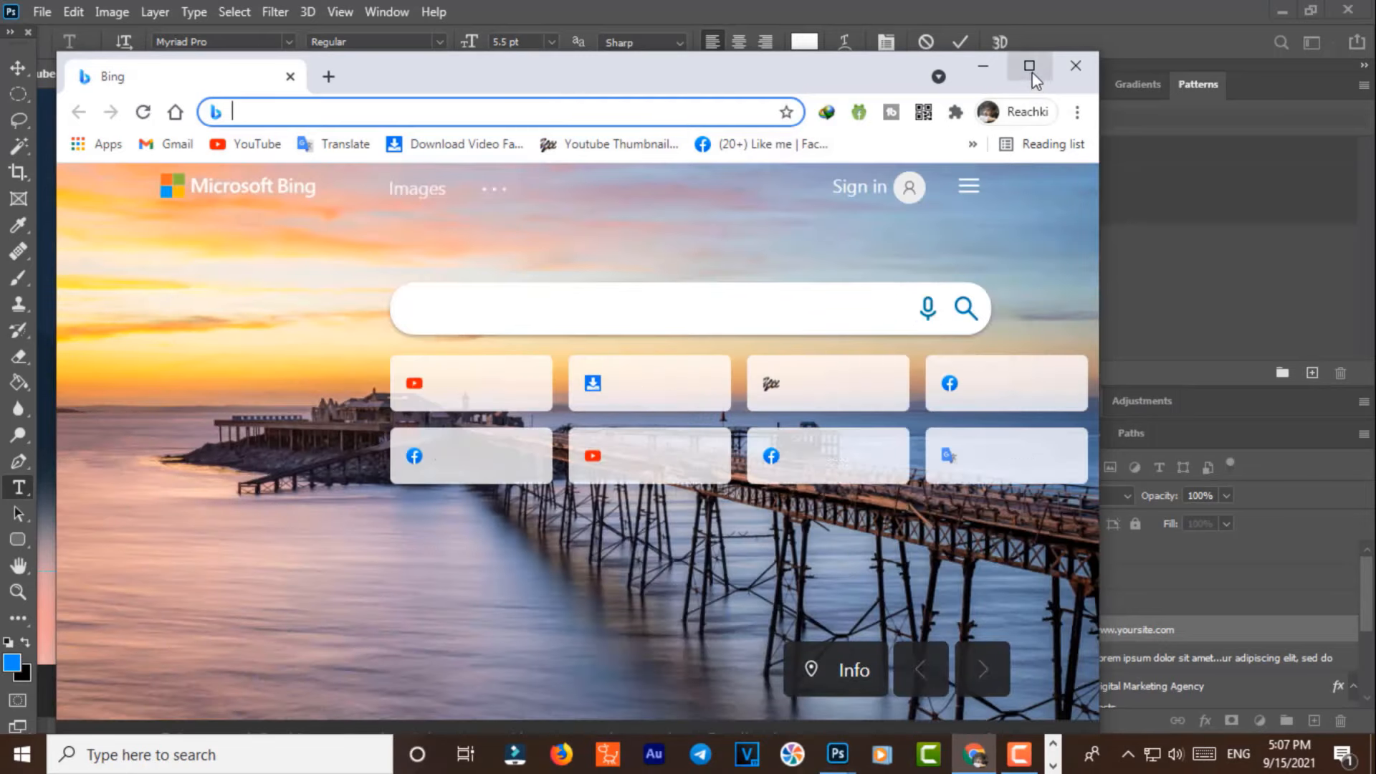
type("pureachdrama.blogspot.com")
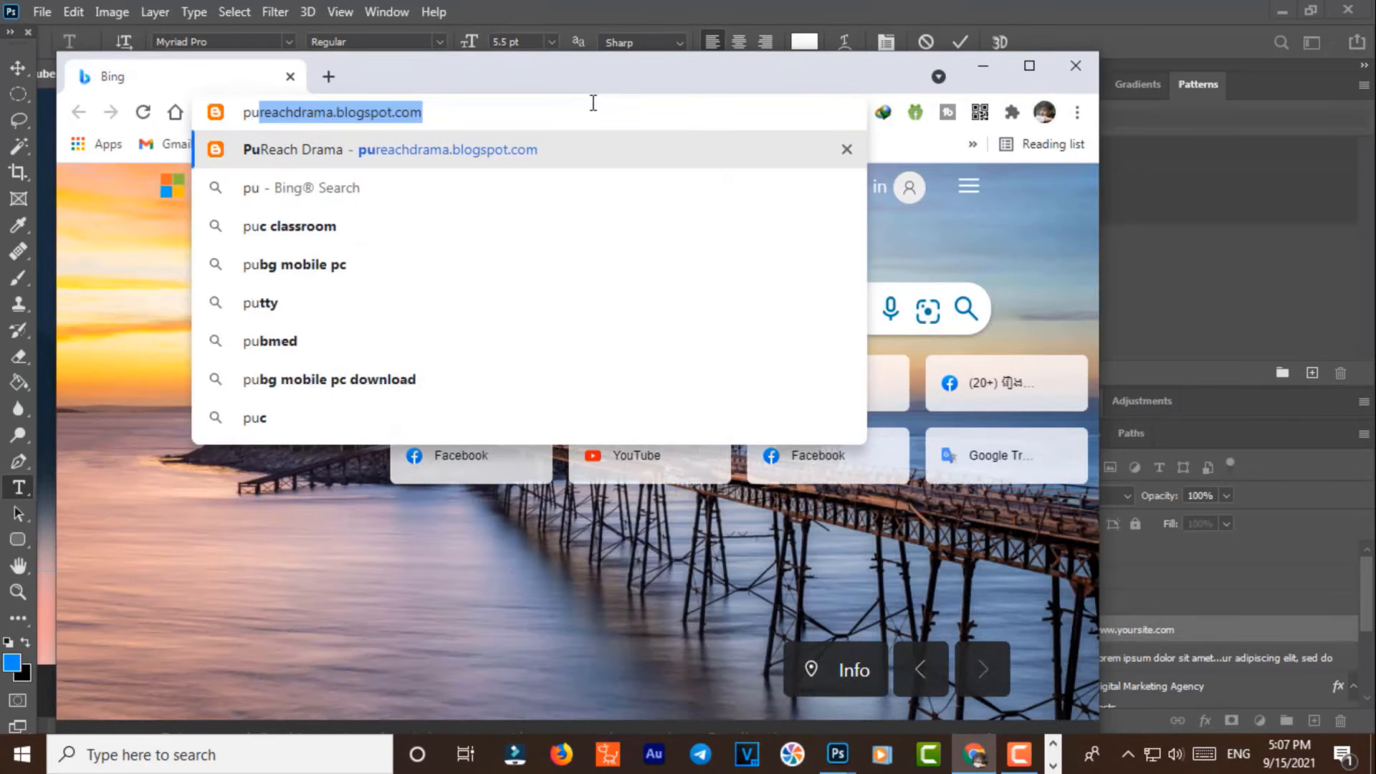
key("Right")
triple_click(432, 116)
right_click(328, 118)
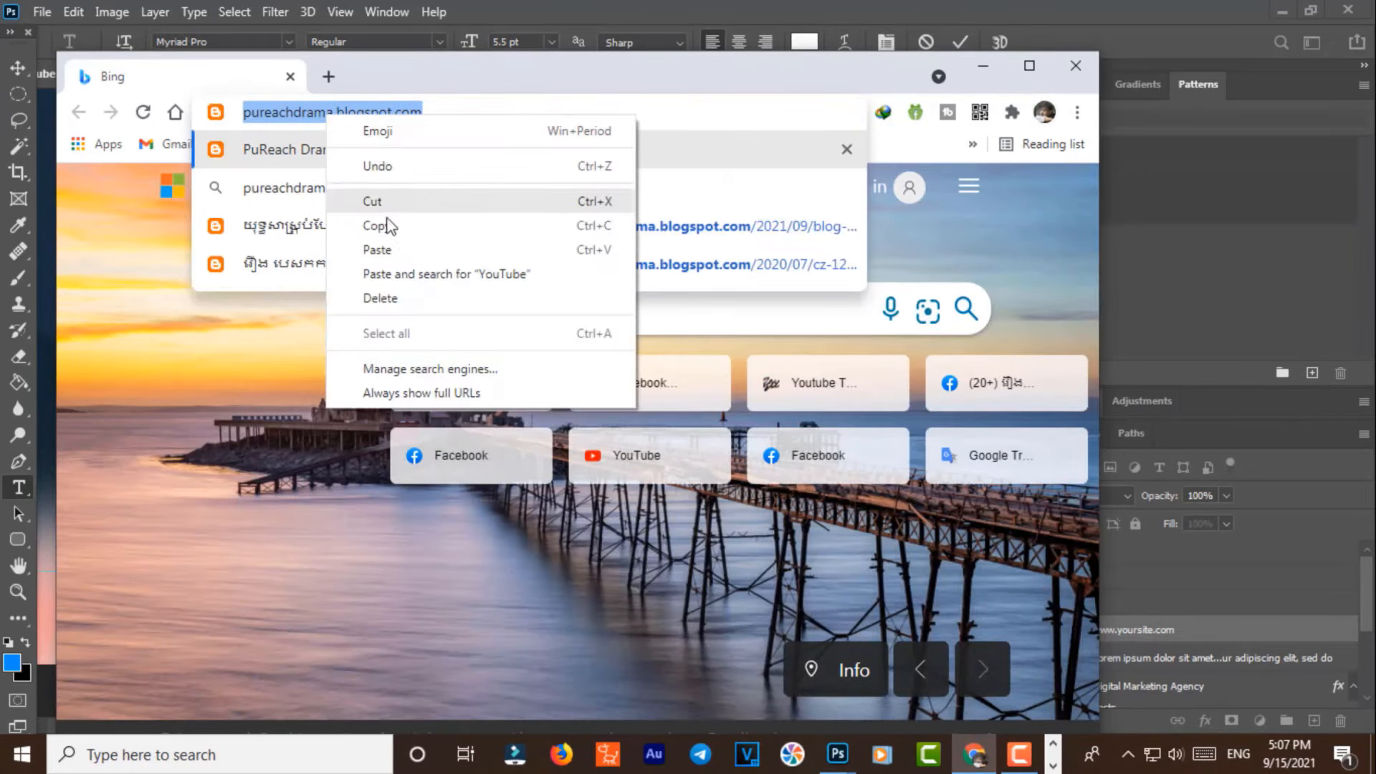
left_click(390, 224)
left_click(1075, 65)
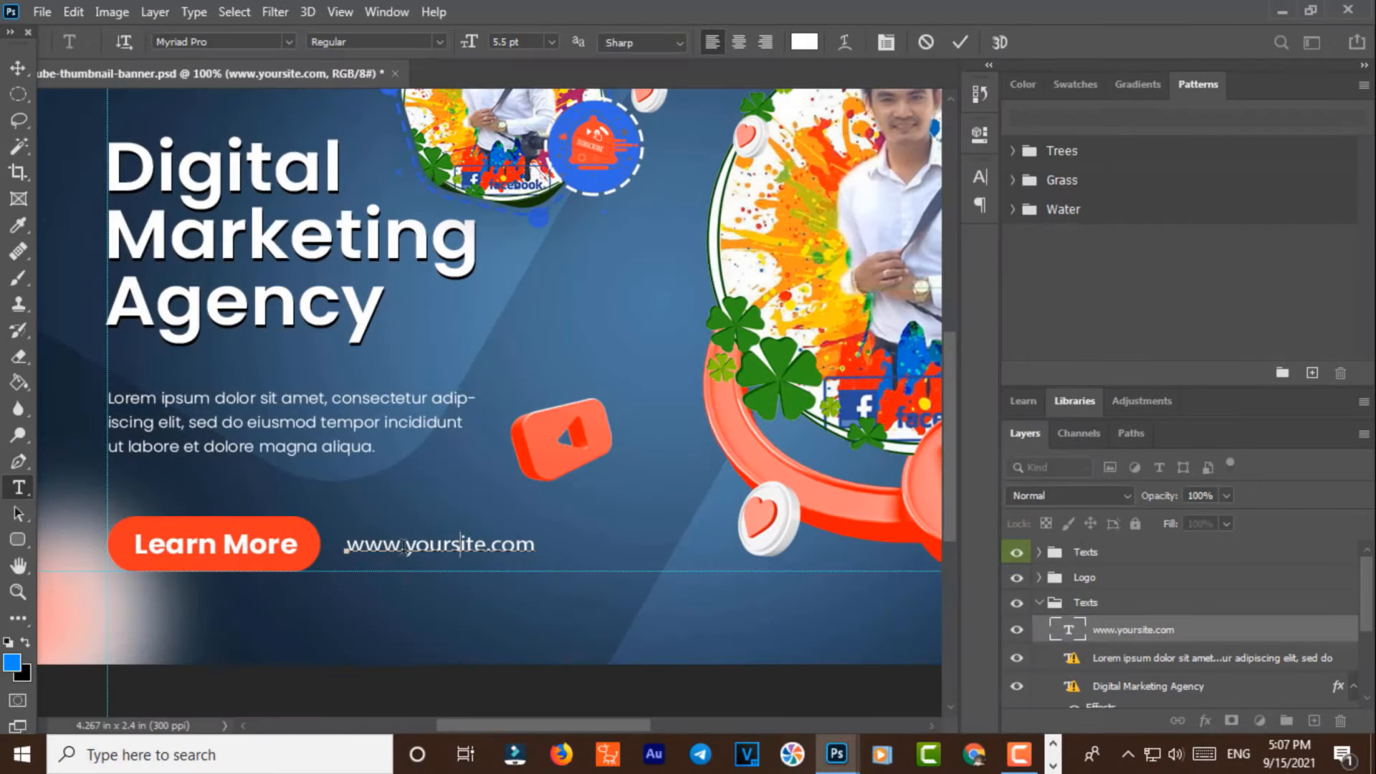
mouse_move(402, 546)
left_mouse_down()
mouse_move(536, 546)
mouse_move(405, 546)
left_mouse_up()
key("ctrl+v")
key("BackSpace")
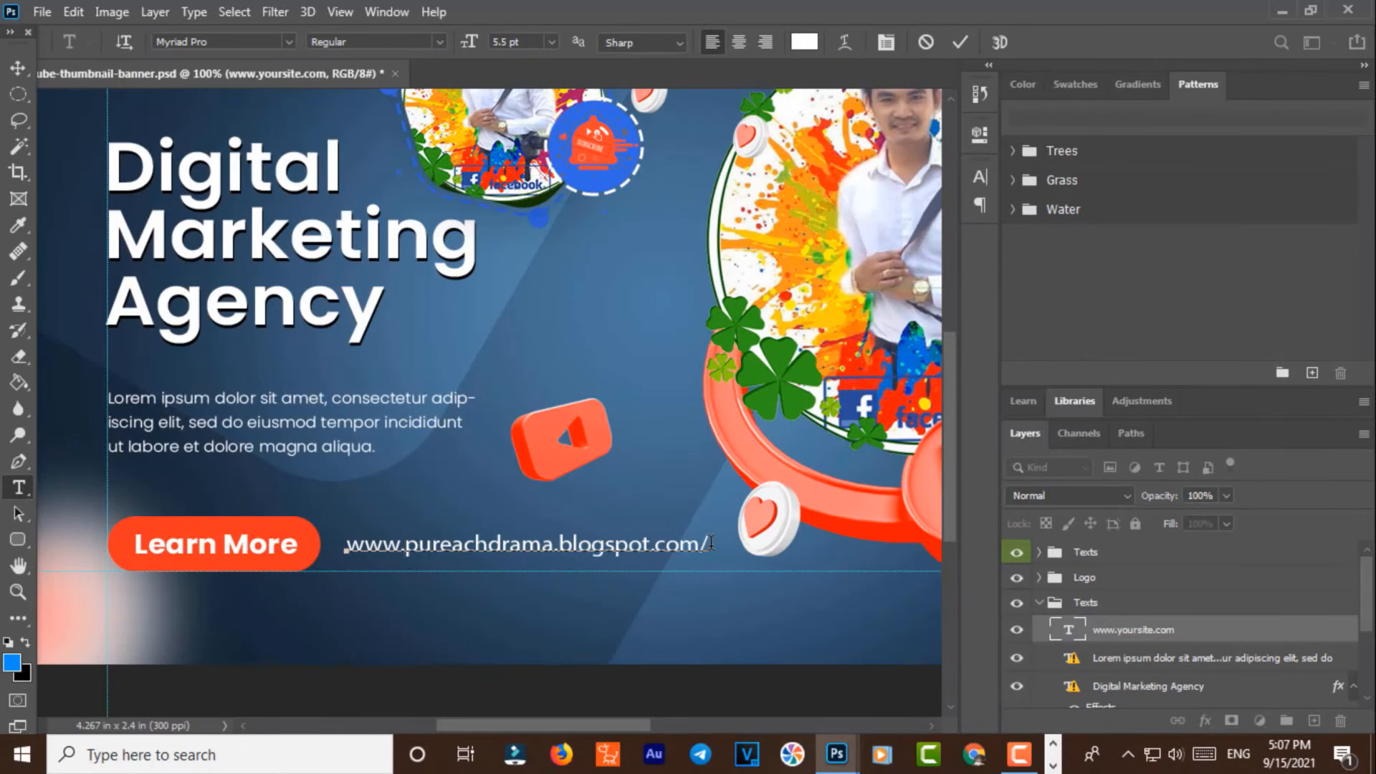
key("BackSpace")
Step: Set the font of the whole website address text to AKbalthom Freehand and commit the edit
left_click_drag(701, 546, 346, 544)
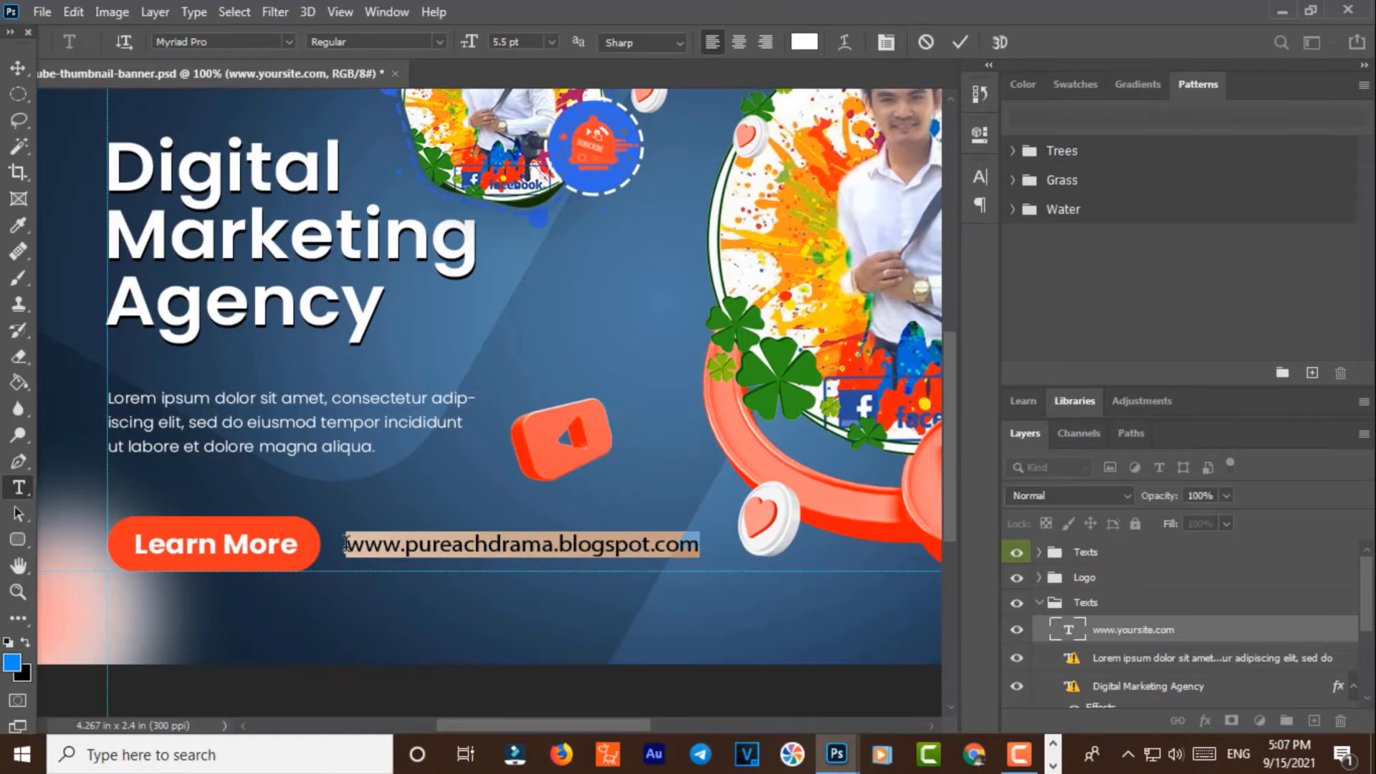
left_click(289, 41)
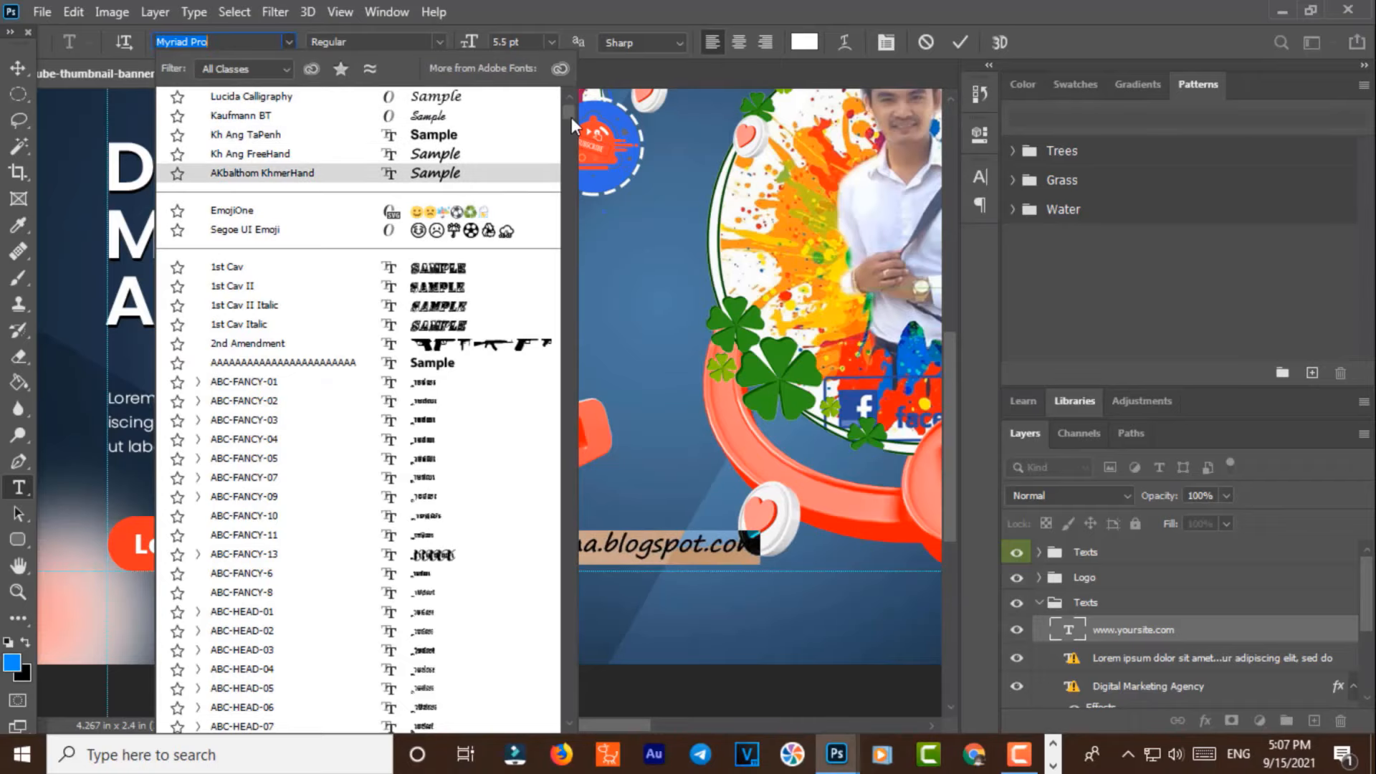
scroll(573, 110, "up", 2)
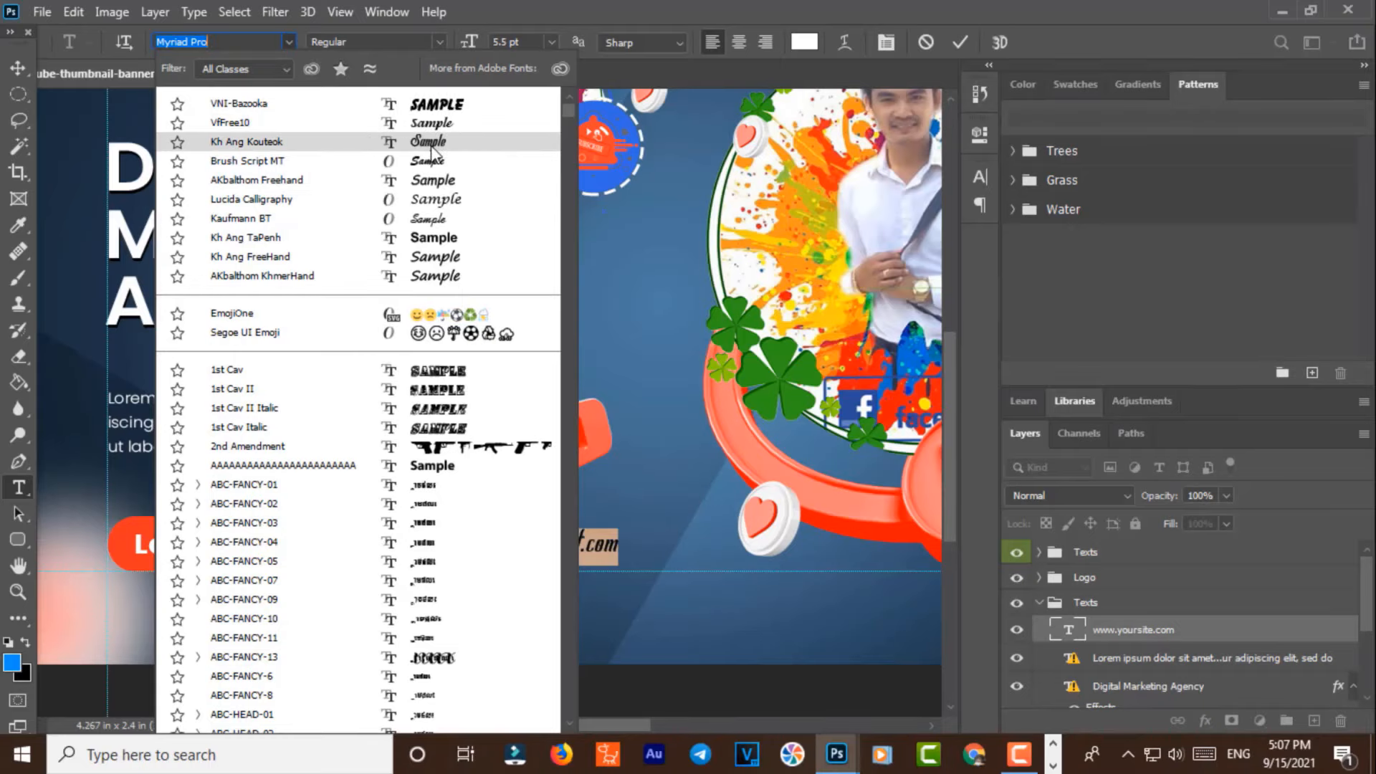
left_click(430, 141)
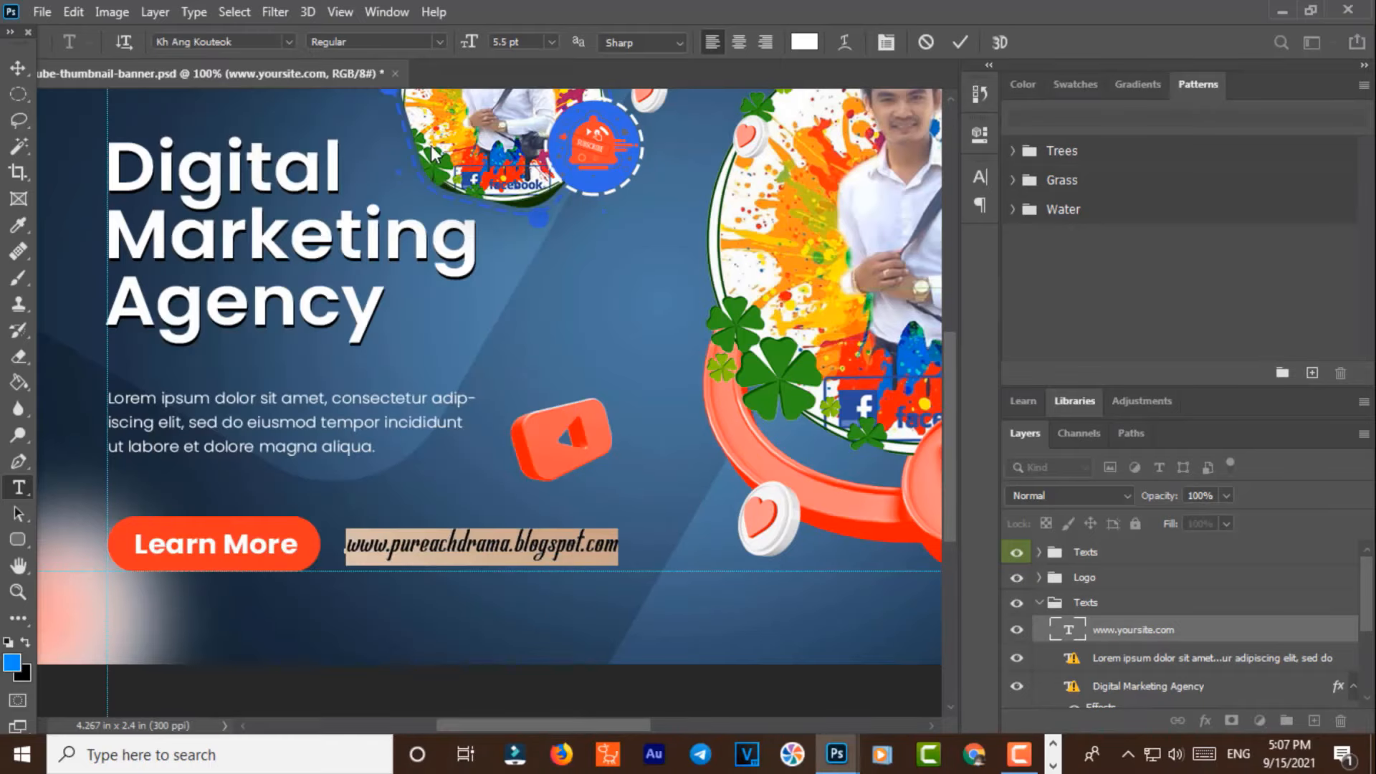
left_click(291, 42)
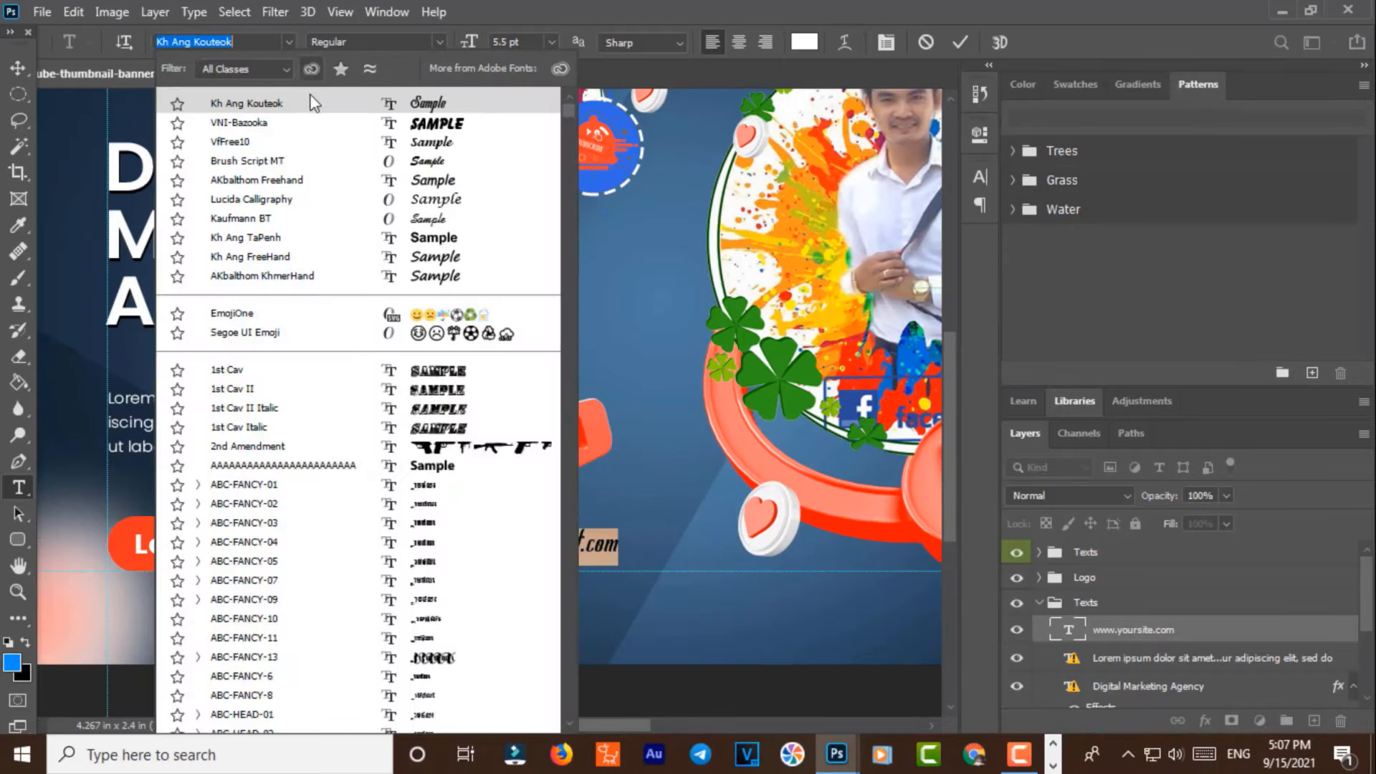
left_click(428, 179)
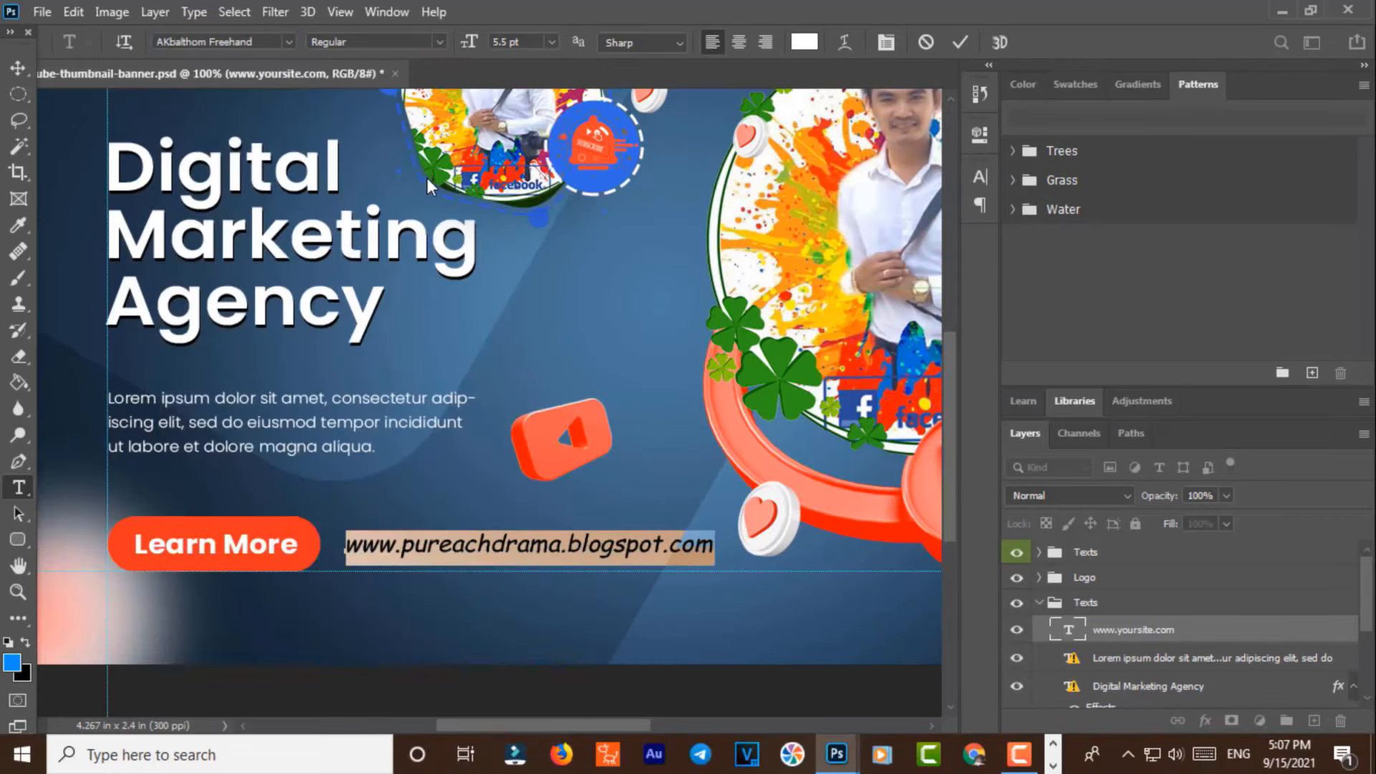
left_click(433, 44)
left_click(415, 60)
key("ctrl+Return")
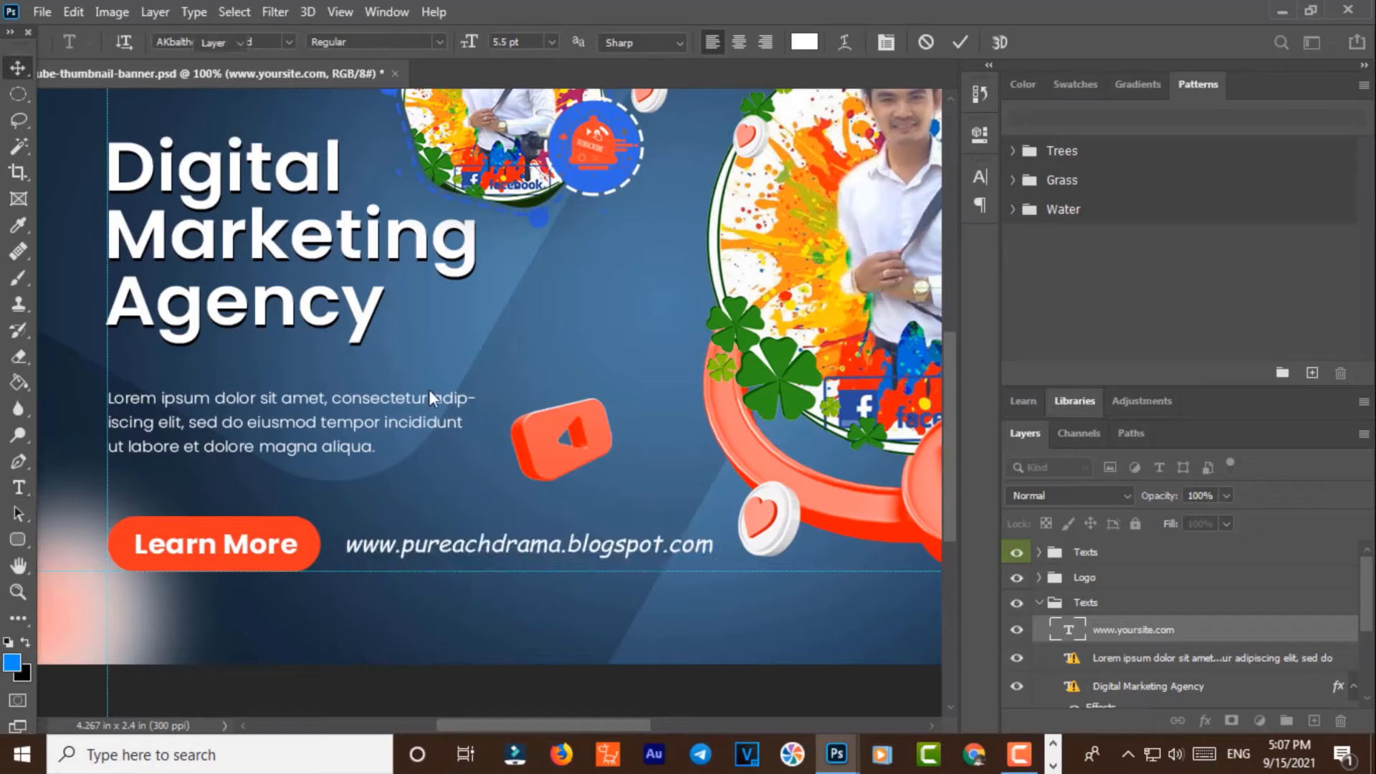
Step: Enlarge the website address with a free transform so it fills the space between the Learn More button and the heart icon
key("ctrl+t")
left_click_drag(345, 530, 326, 528)
left_click_drag(520, 529, 519, 521)
left_click_drag(600, 539, 597, 544)
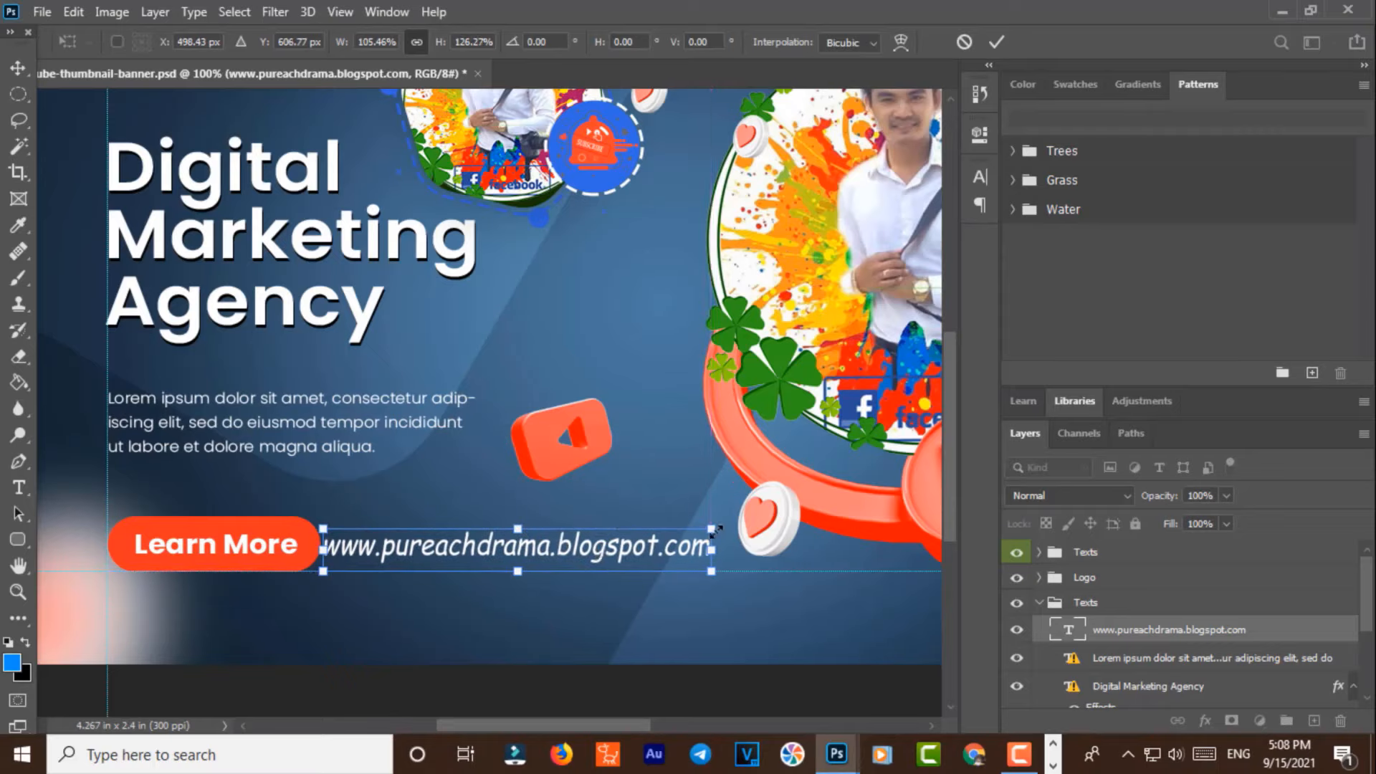
left_click_drag(711, 530, 732, 525)
key("Return")
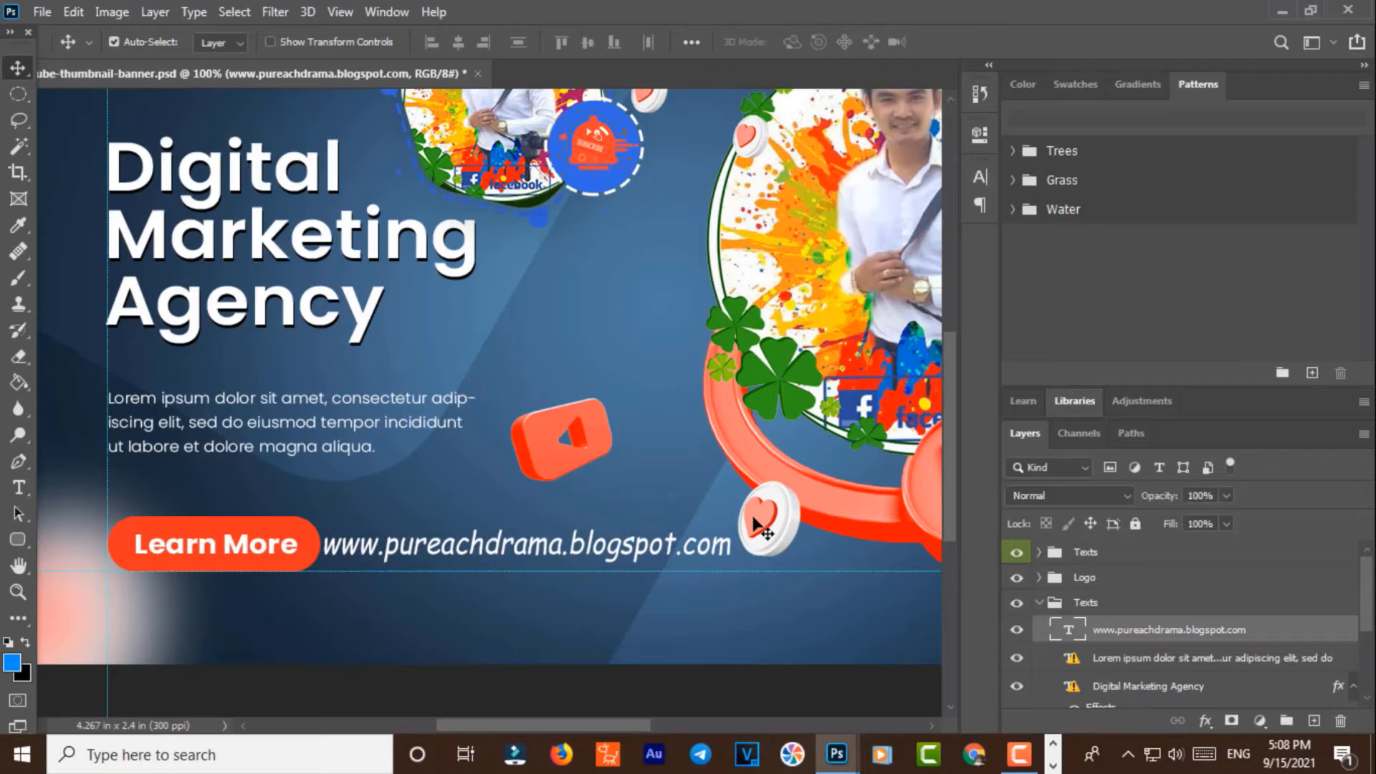
Step: Collapse the Texts group that holds the website address and show the whole banner
scroll(387, 469, "up", 3)
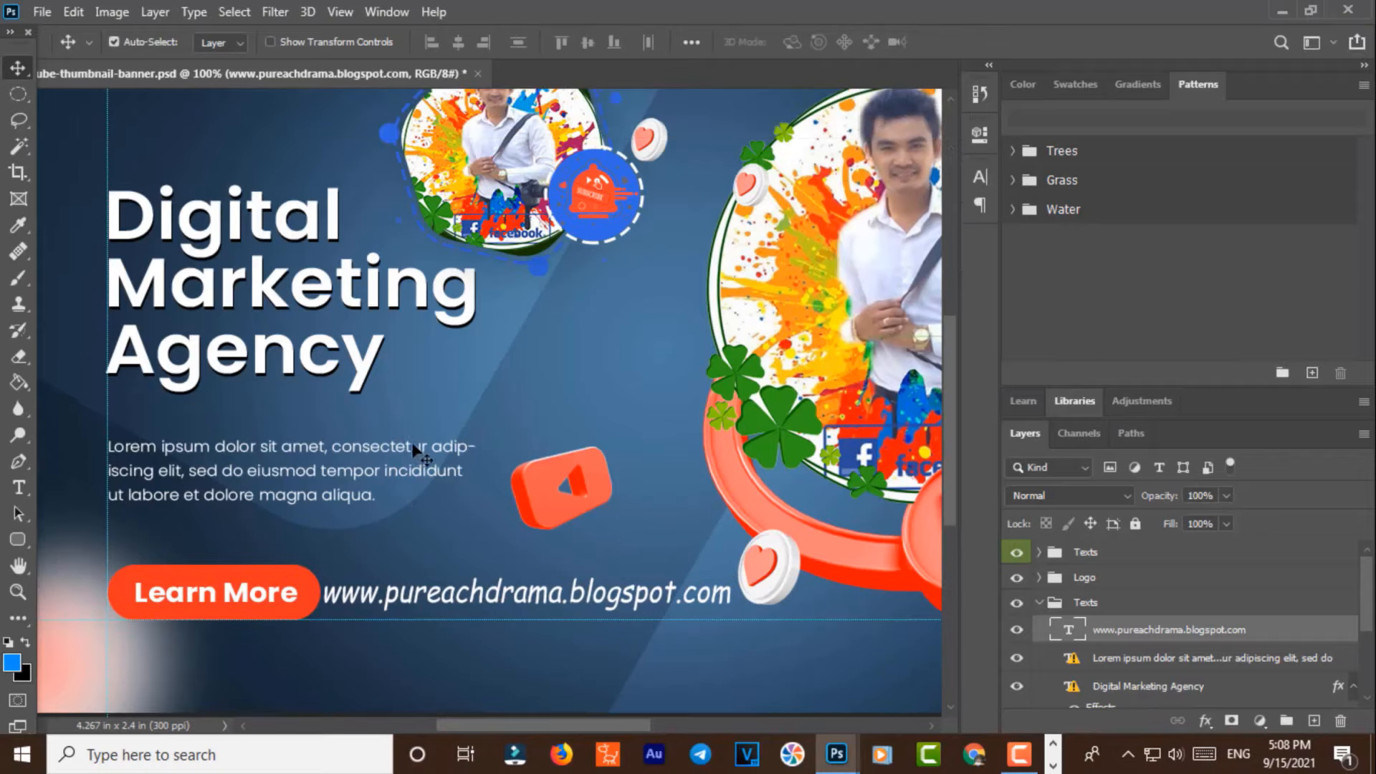
scroll(429, 432, "up", 1)
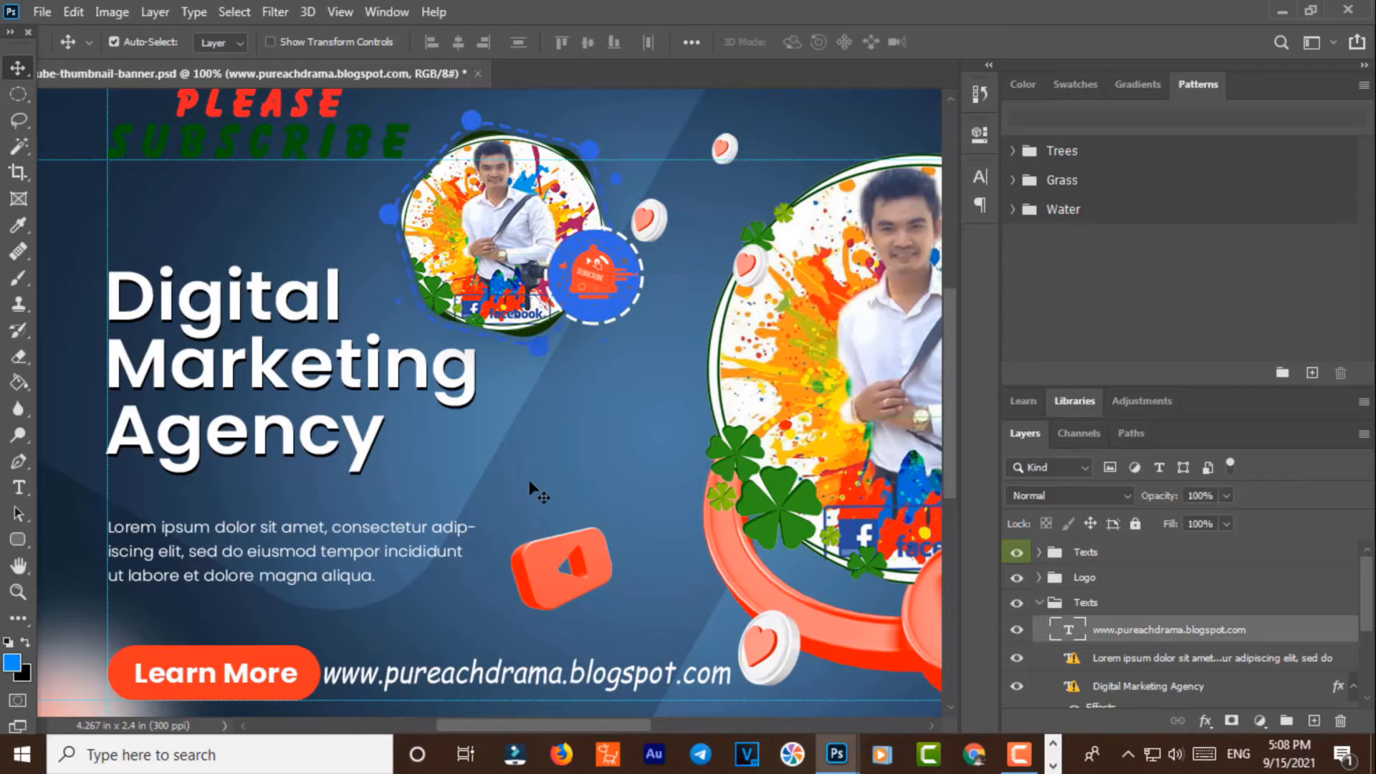
scroll(543, 495, "down", 2)
scroll(557, 500, "up", 1)
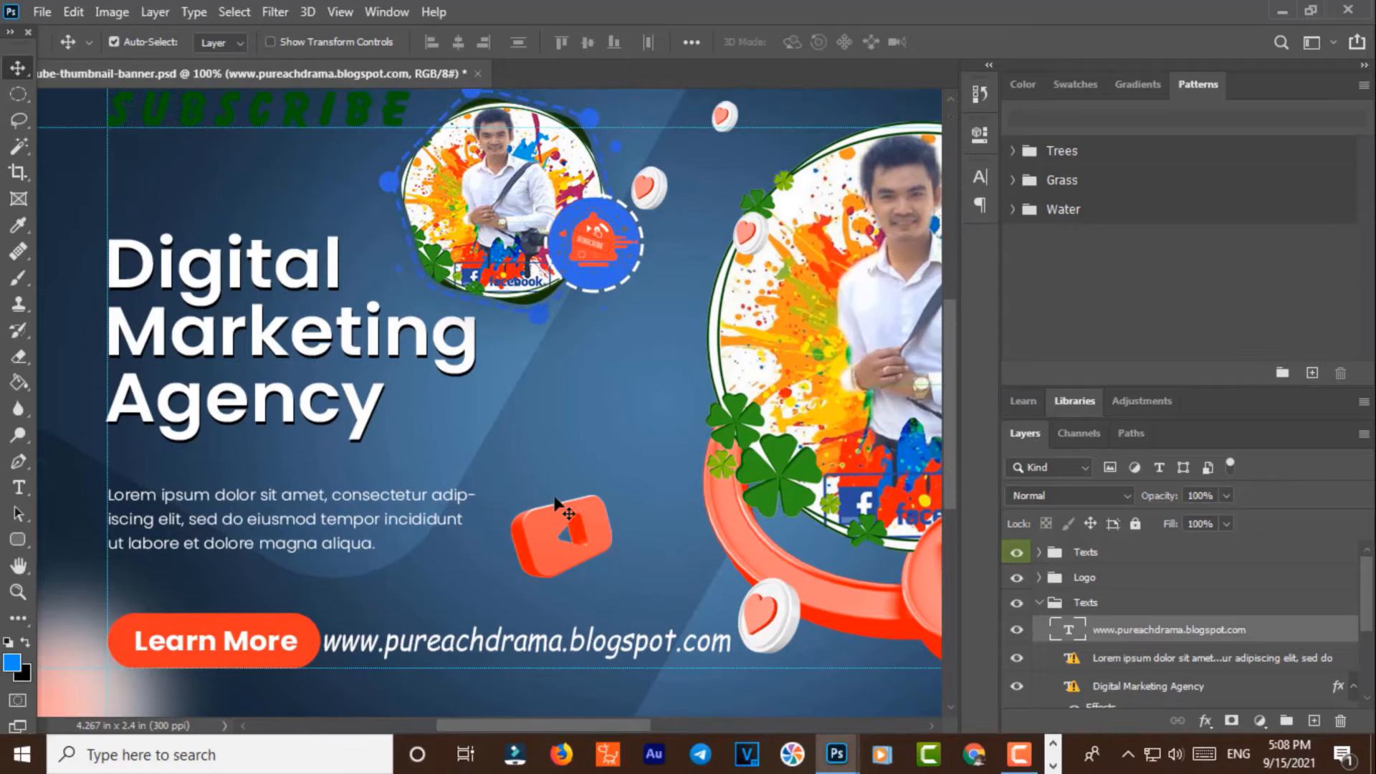
left_click(1038, 602)
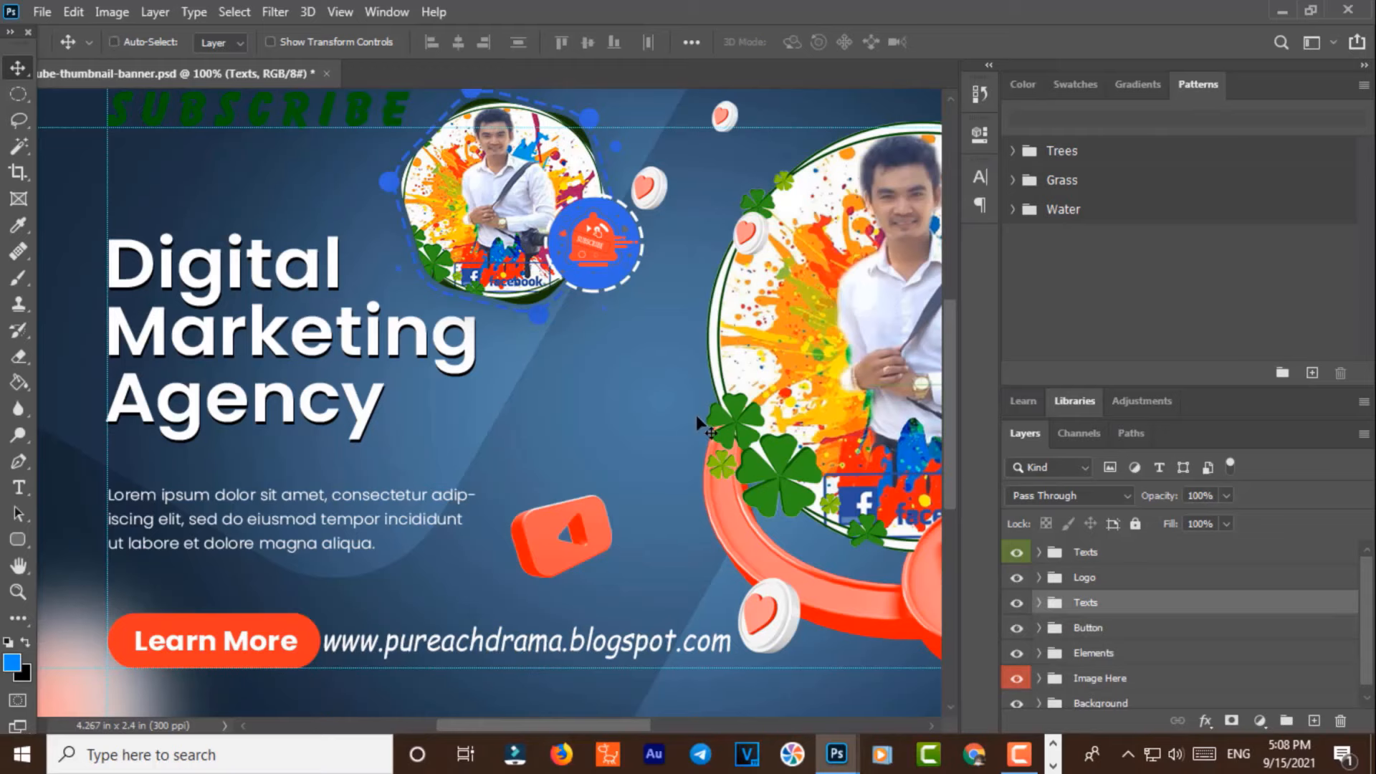
key("ctrl+minus")
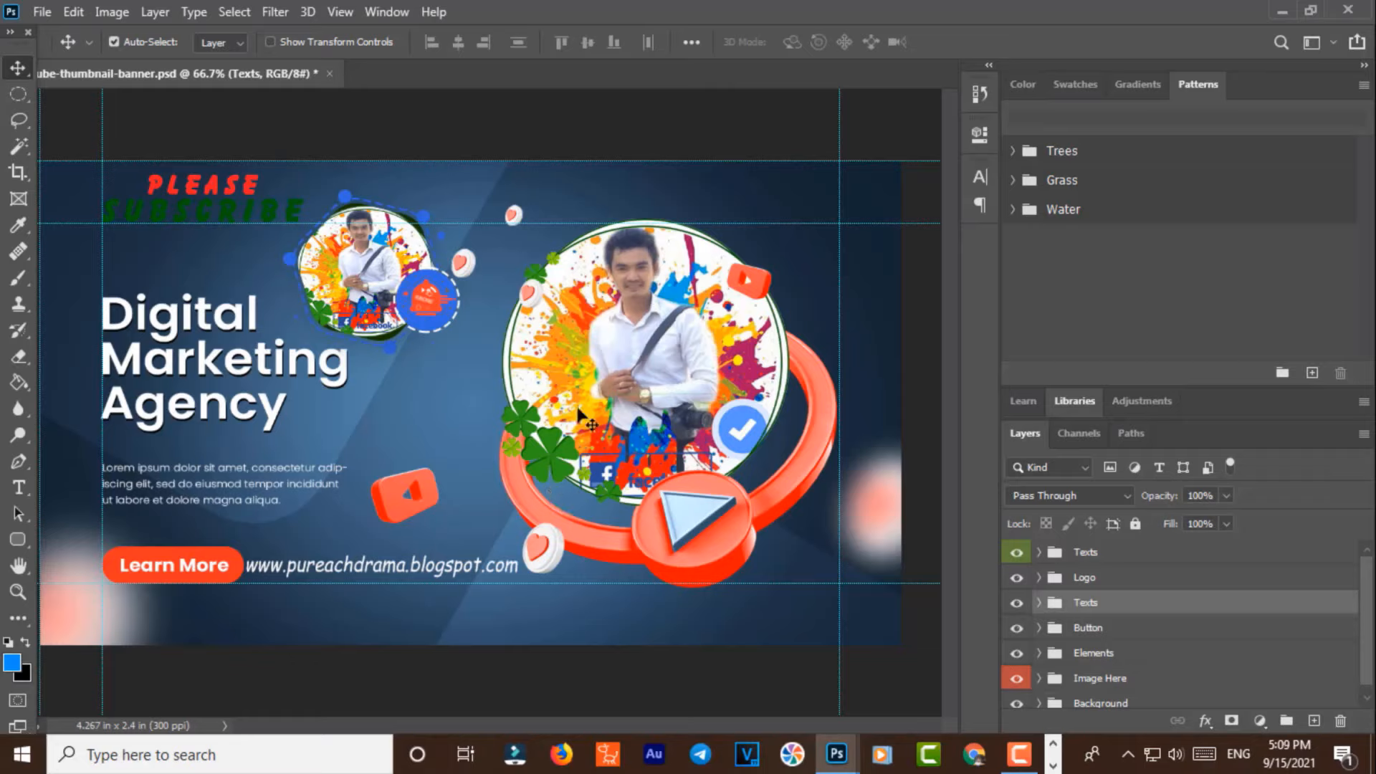
Step: Open Beauty English CC.txt from the desktop in Notepad and copy "Hi guys welcome on my YouTube channel"
left_click(1283, 13)
left_click(1360, 10)
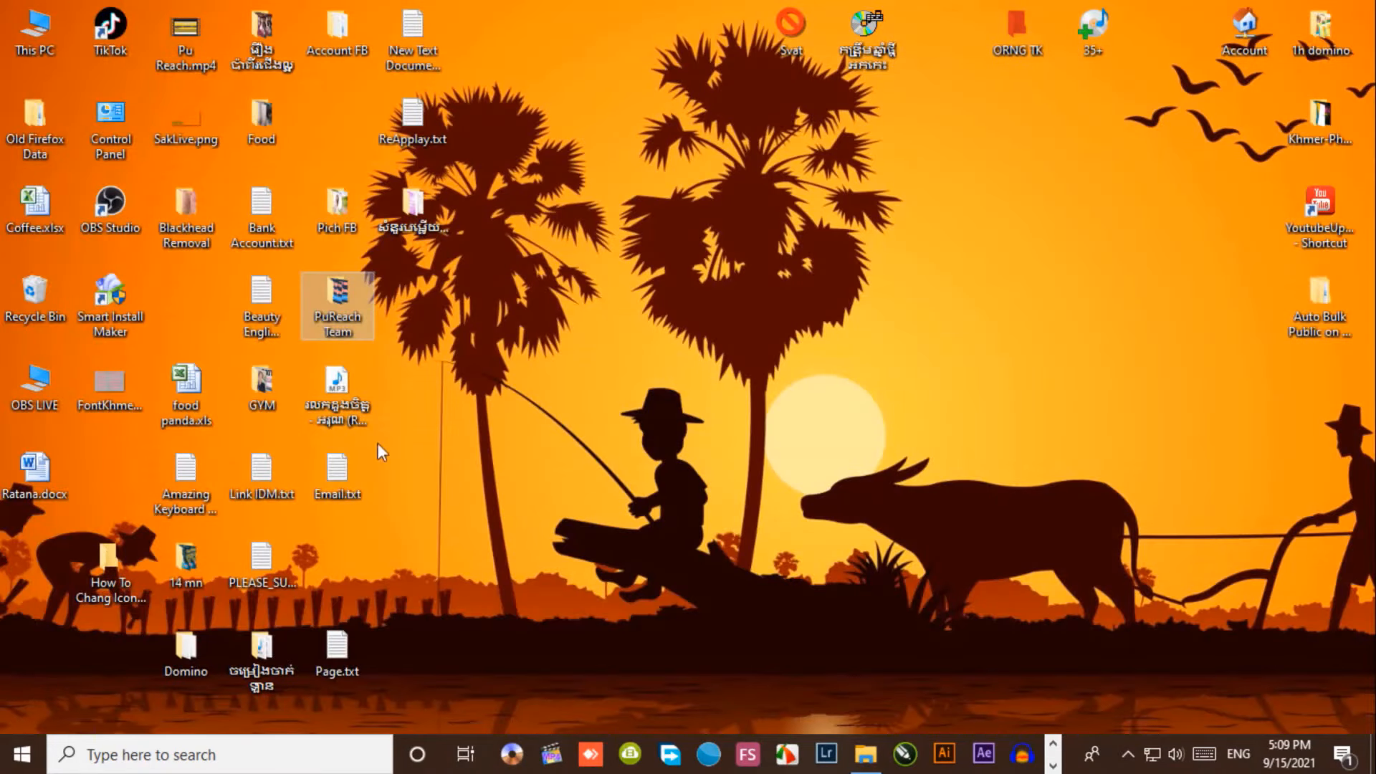
double_click(291, 297)
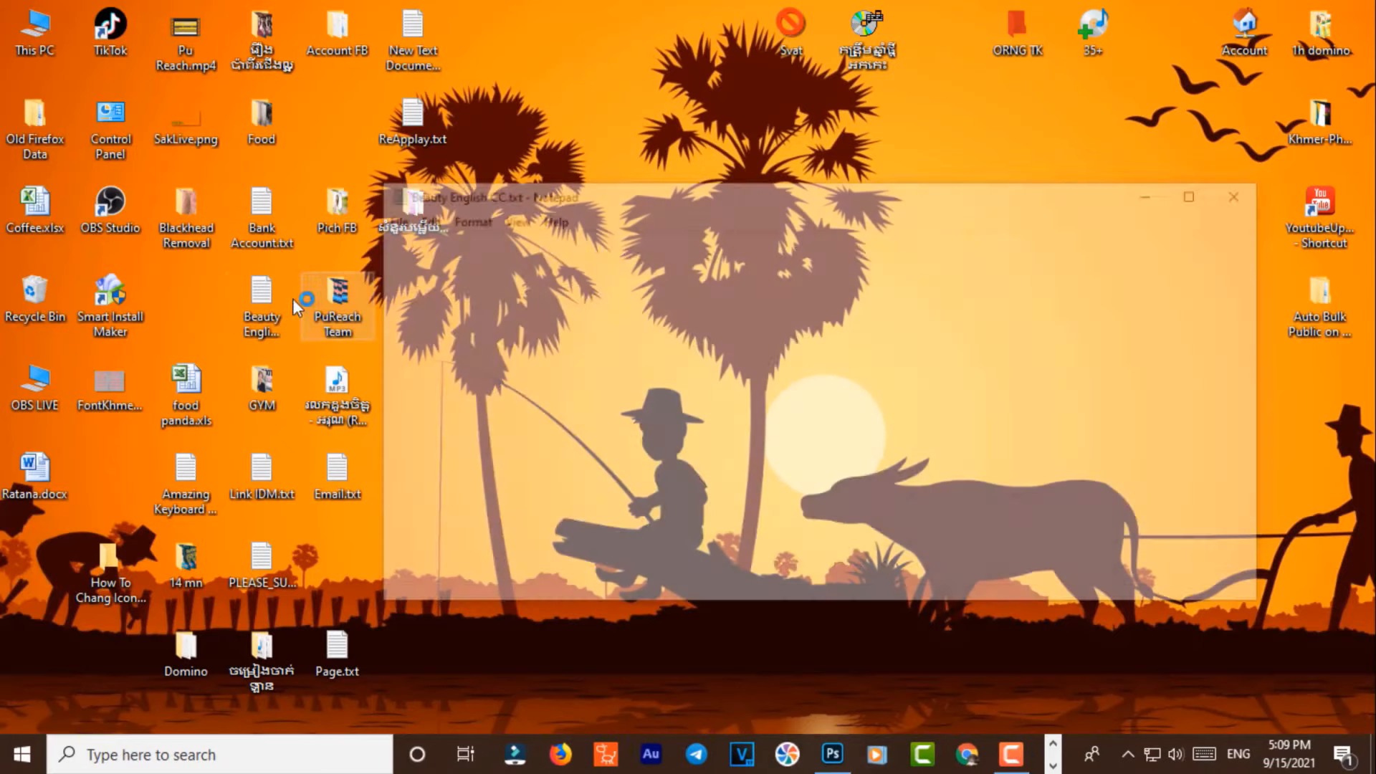
scroll(626, 305, "down", 2)
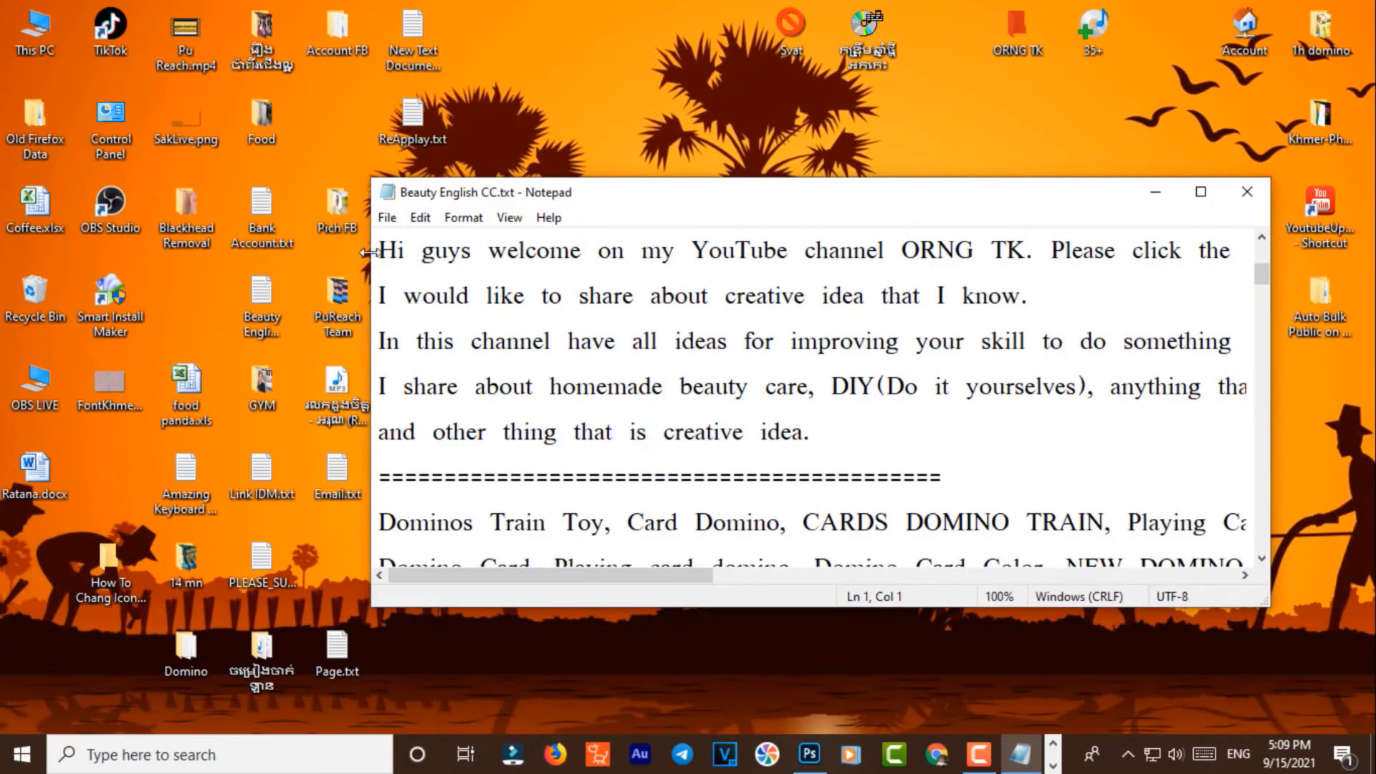
left_click_drag(382, 254, 886, 253)
right_click(869, 265)
left_click(891, 321)
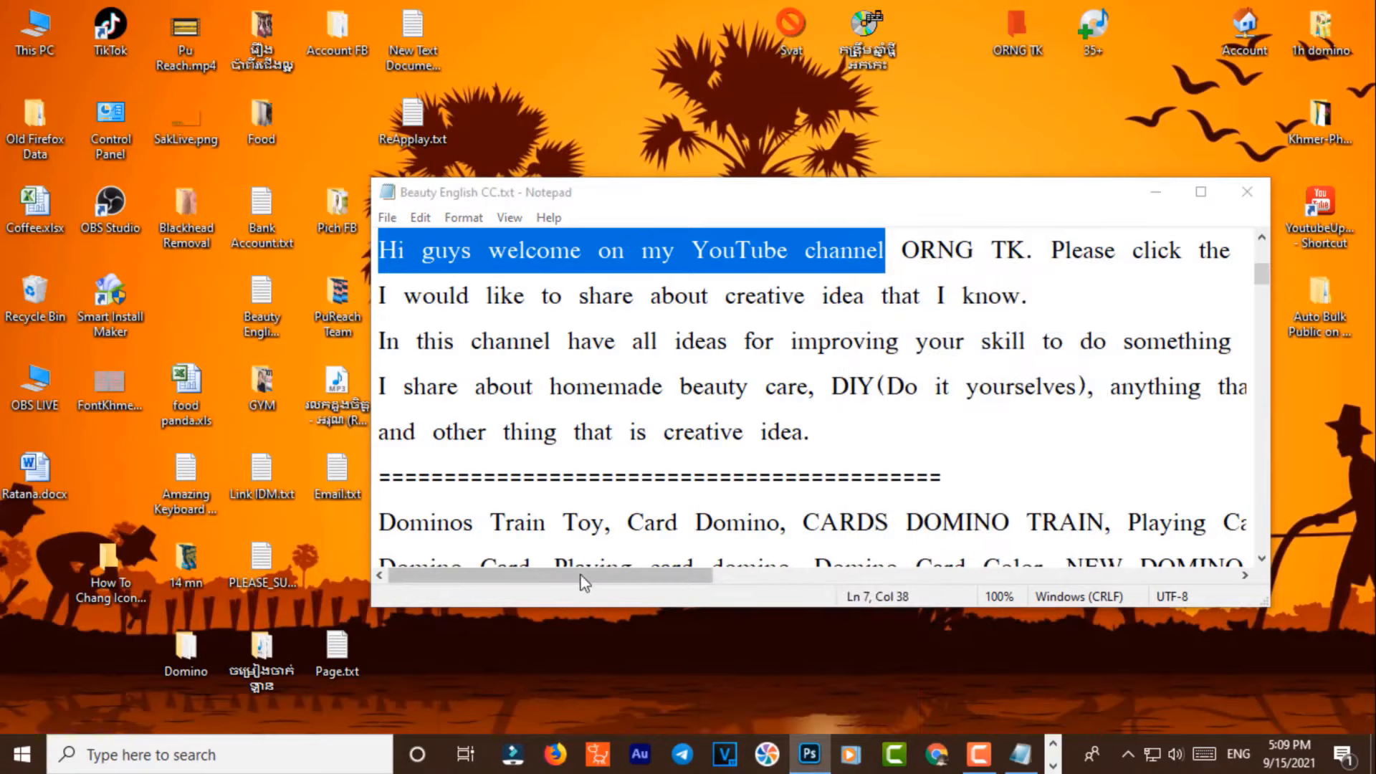
Step: Switch back to the YouTube-thumbnail-banner document in Photoshop and close in on the Lorem ipsum paragraph
right_click(802, 761)
left_click(803, 761)
scroll(574, 425, "up", 2)
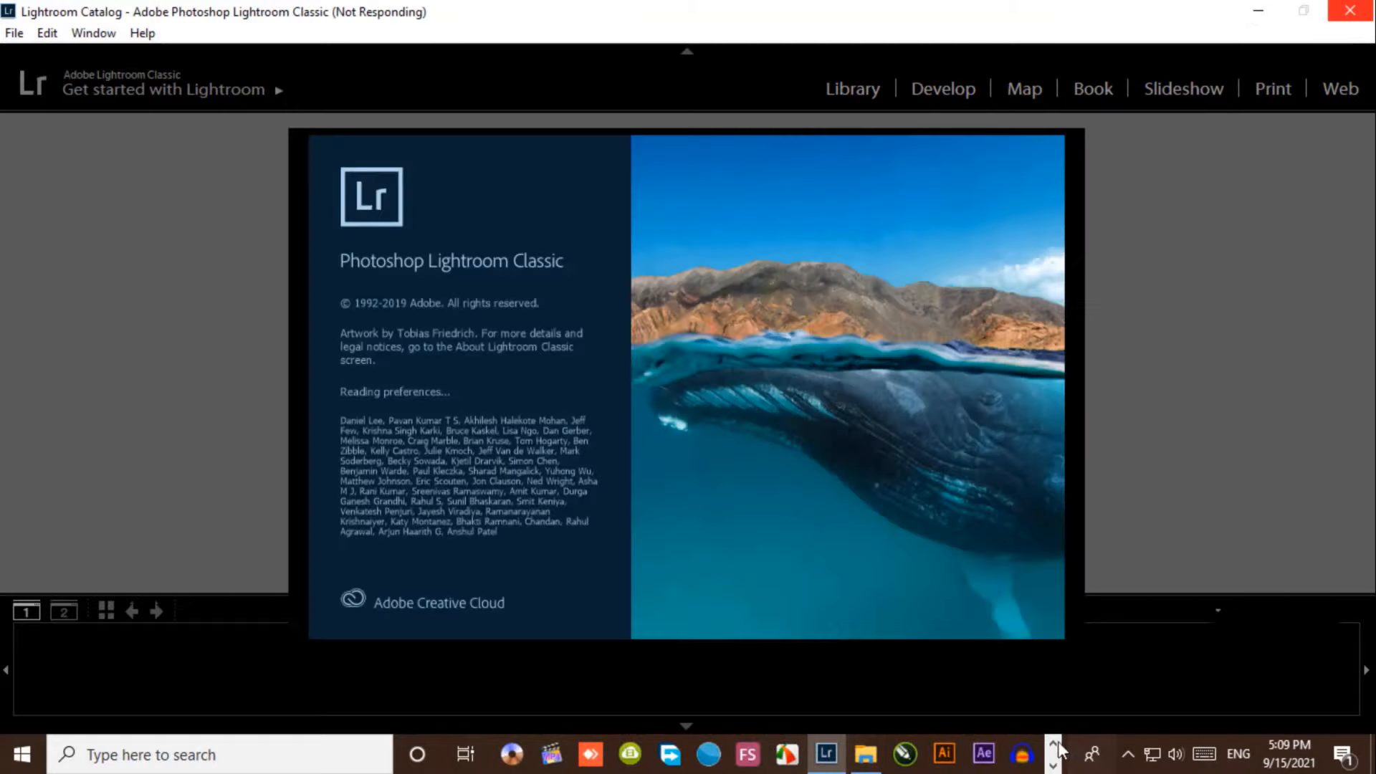
left_click(1057, 744)
mouse_move(813, 754)
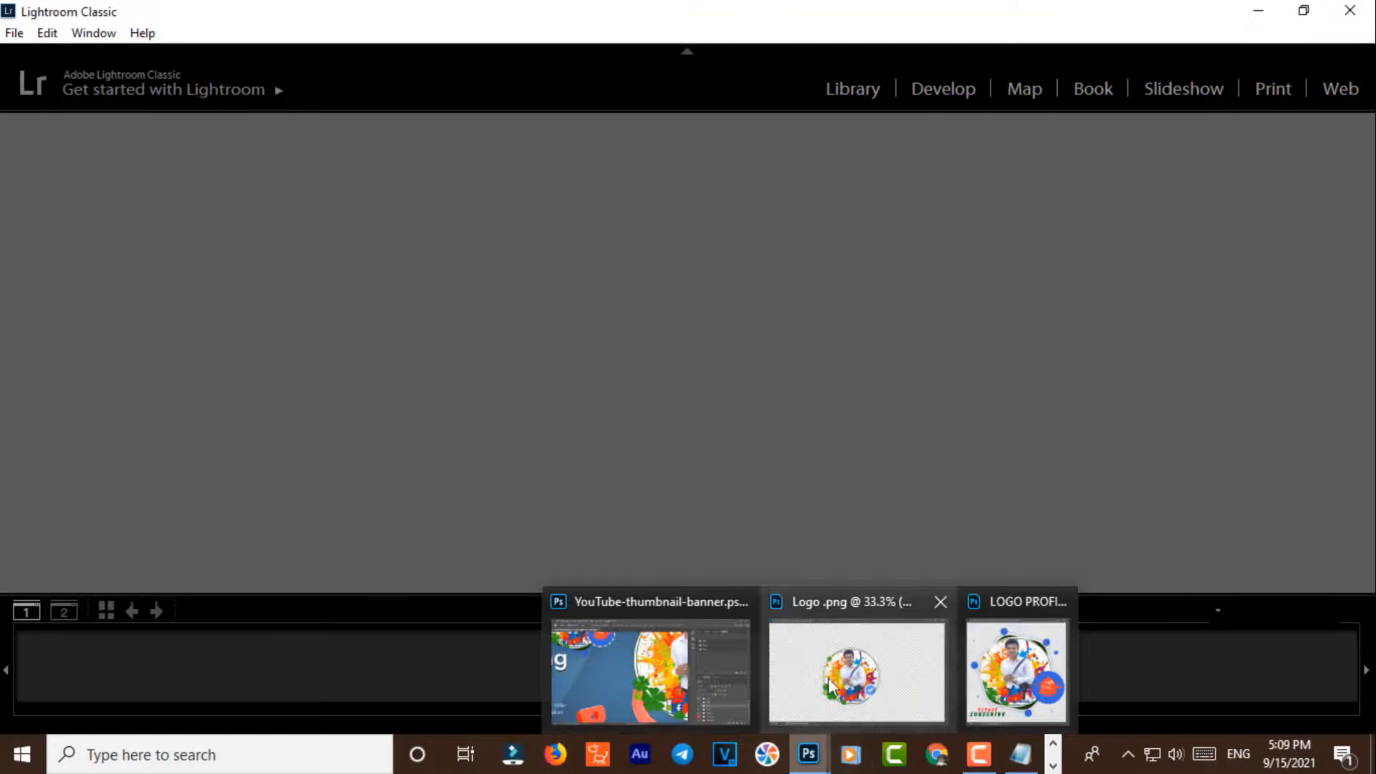
left_click(660, 682)
left_click_drag(366, 415, 1010, 208)
left_click_drag(761, 276, 824, 228)
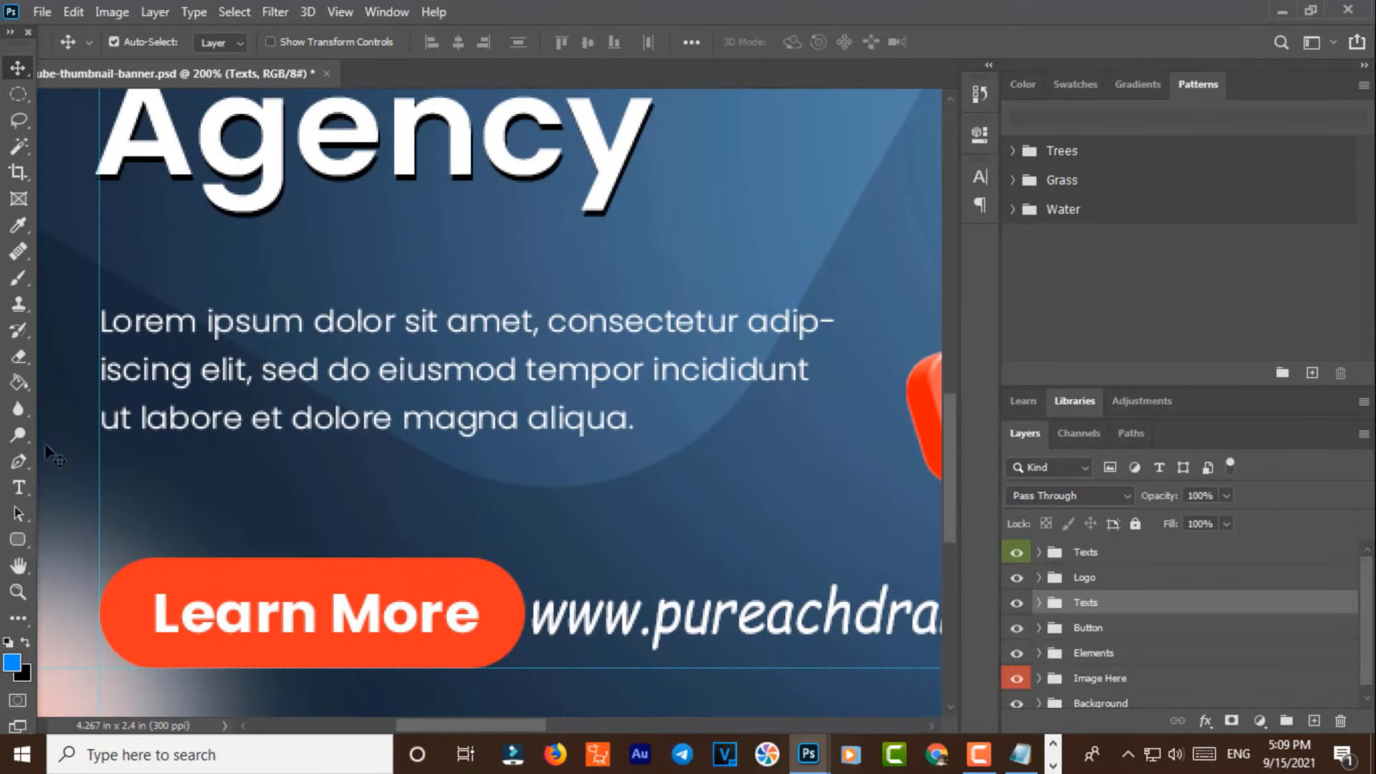
Step: Replace the first line of the Lorem ipsum paragraph with "Hi guys welcome on my YouTube channel." and break the line after it
left_click(19, 488)
left_click(788, 332)
left_click(750, 354)
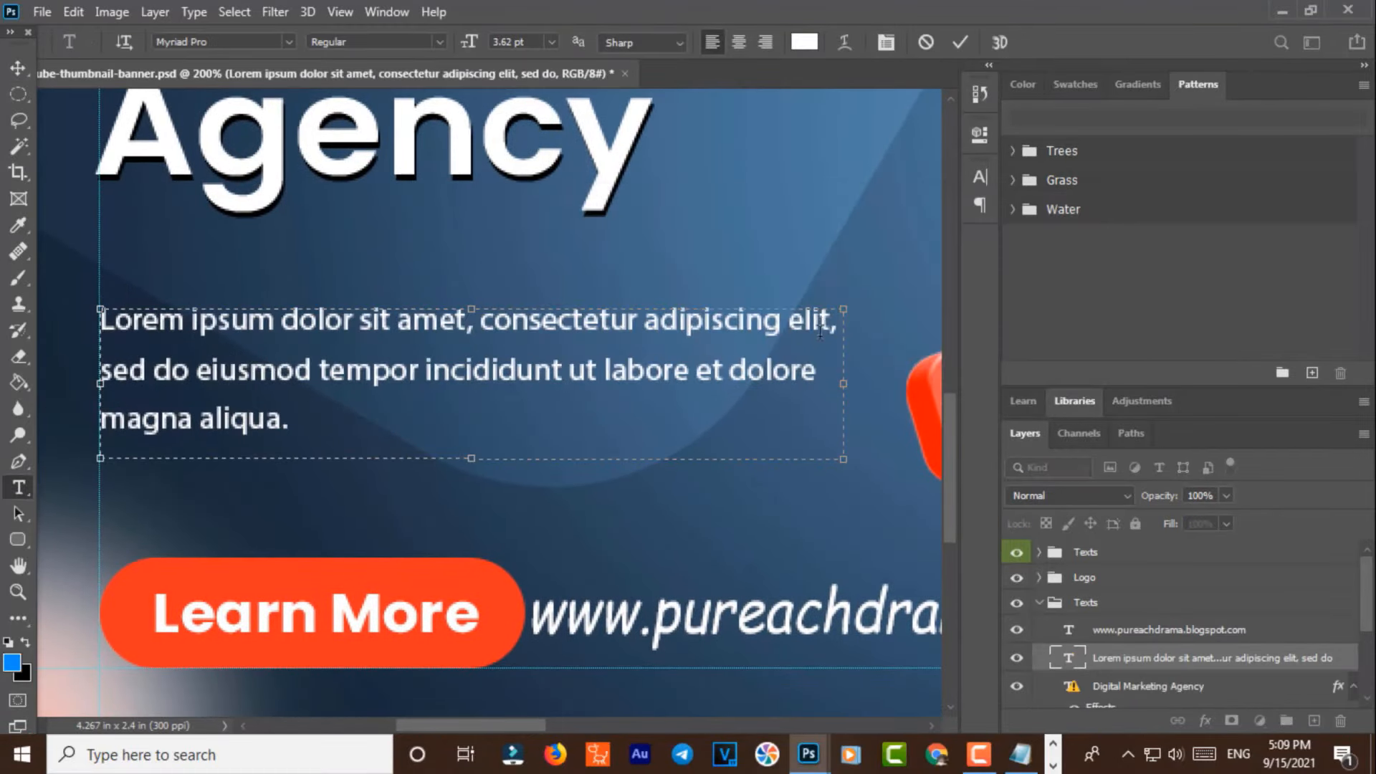
left_click_drag(840, 324, 100, 320)
key("ctrl+v")
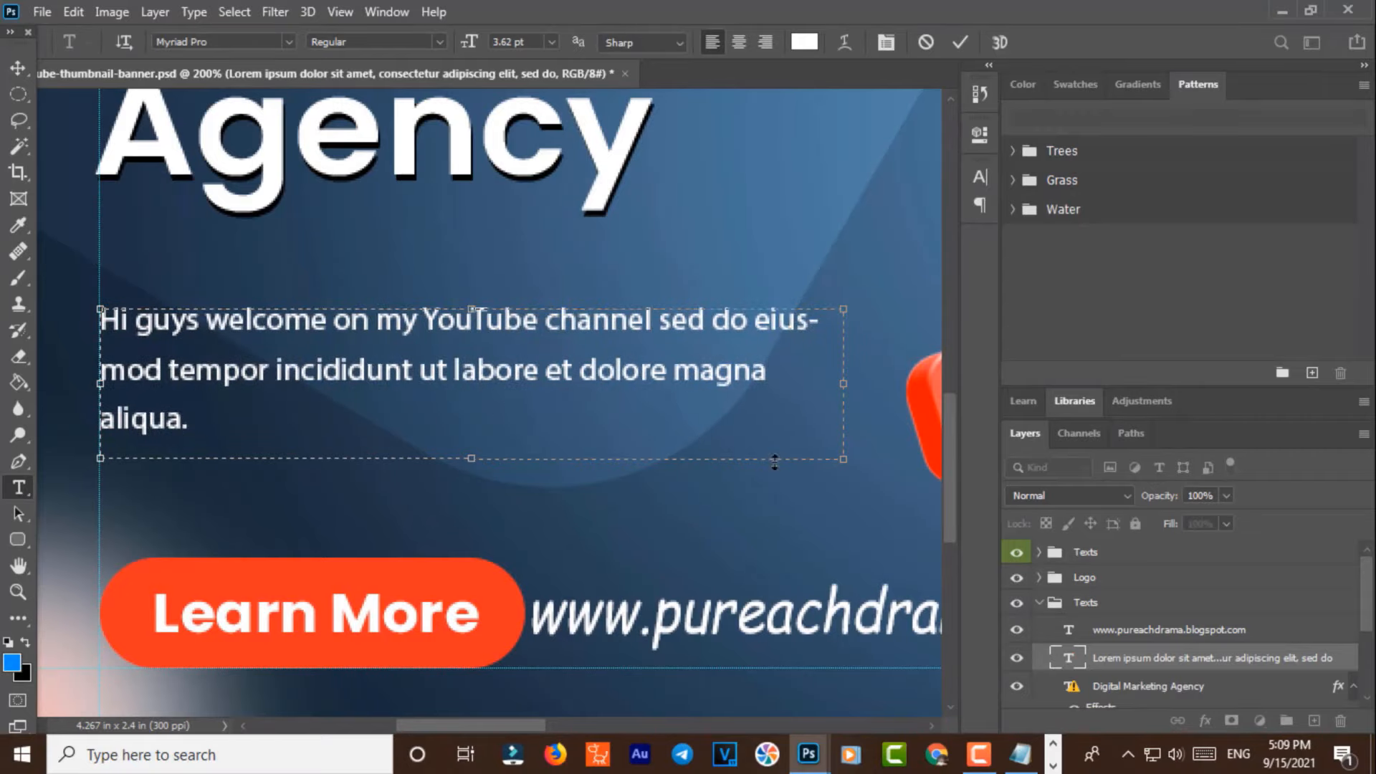
key("Return")
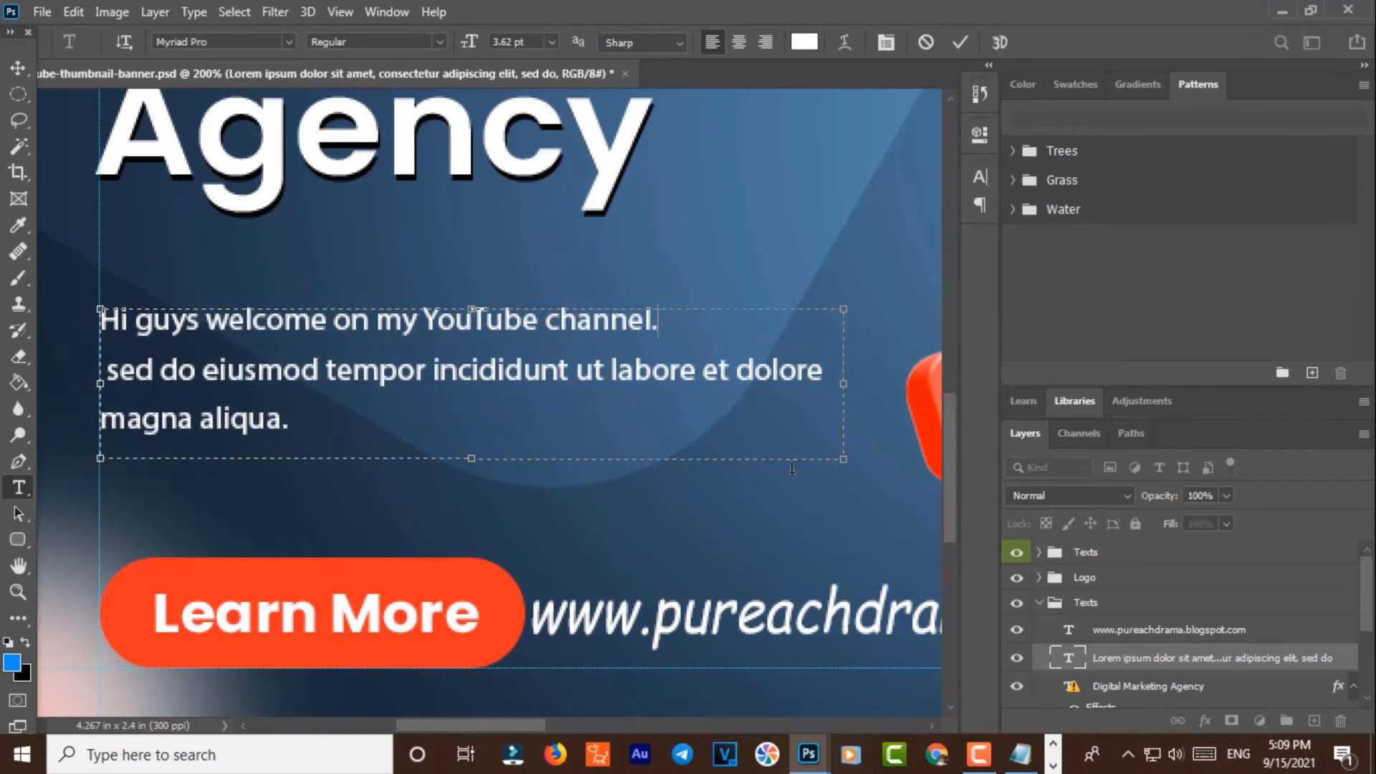
Step: Switch to the Notepad file and copy "Please click the SUBSCRIBE and The NOTIFICATION BELL for update new videos."
left_click(1018, 754)
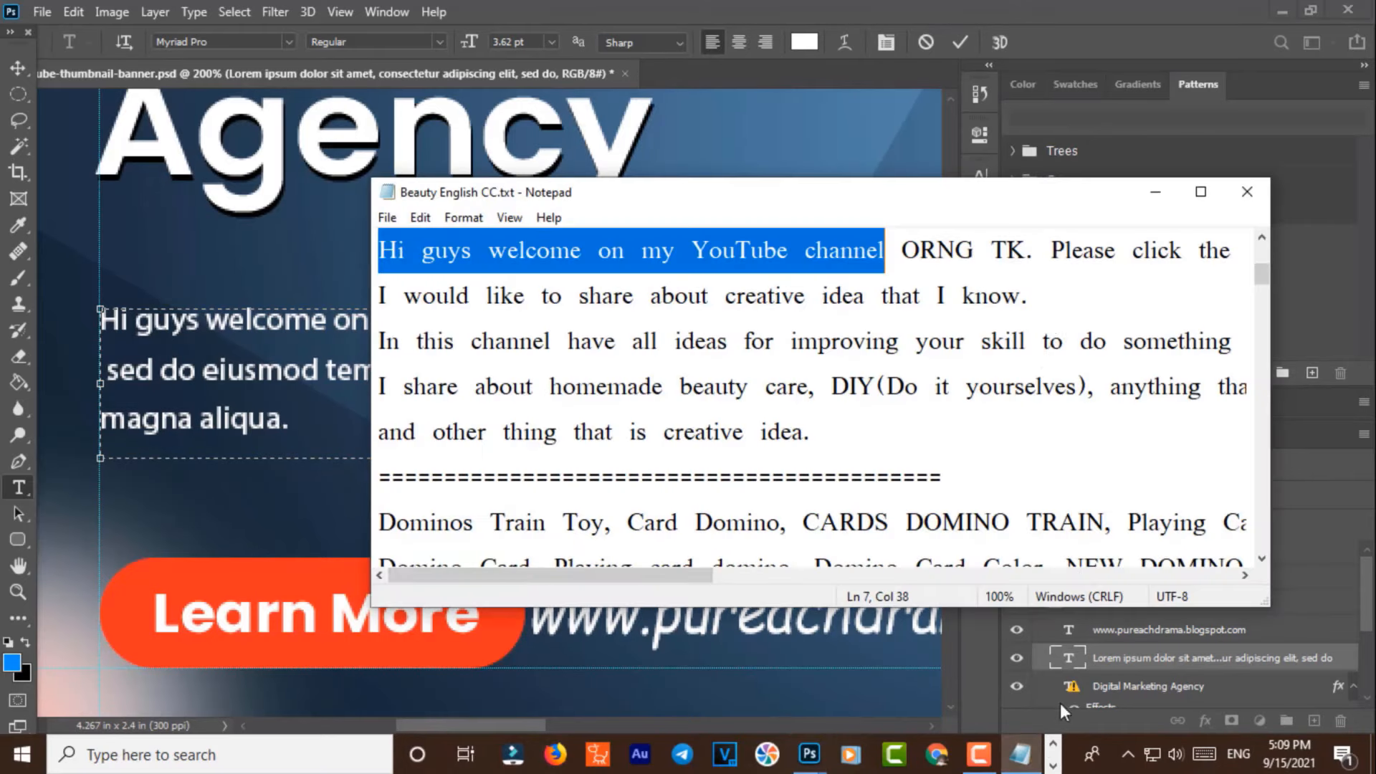
left_click(1205, 191)
left_click_drag(681, 65, 1290, 358)
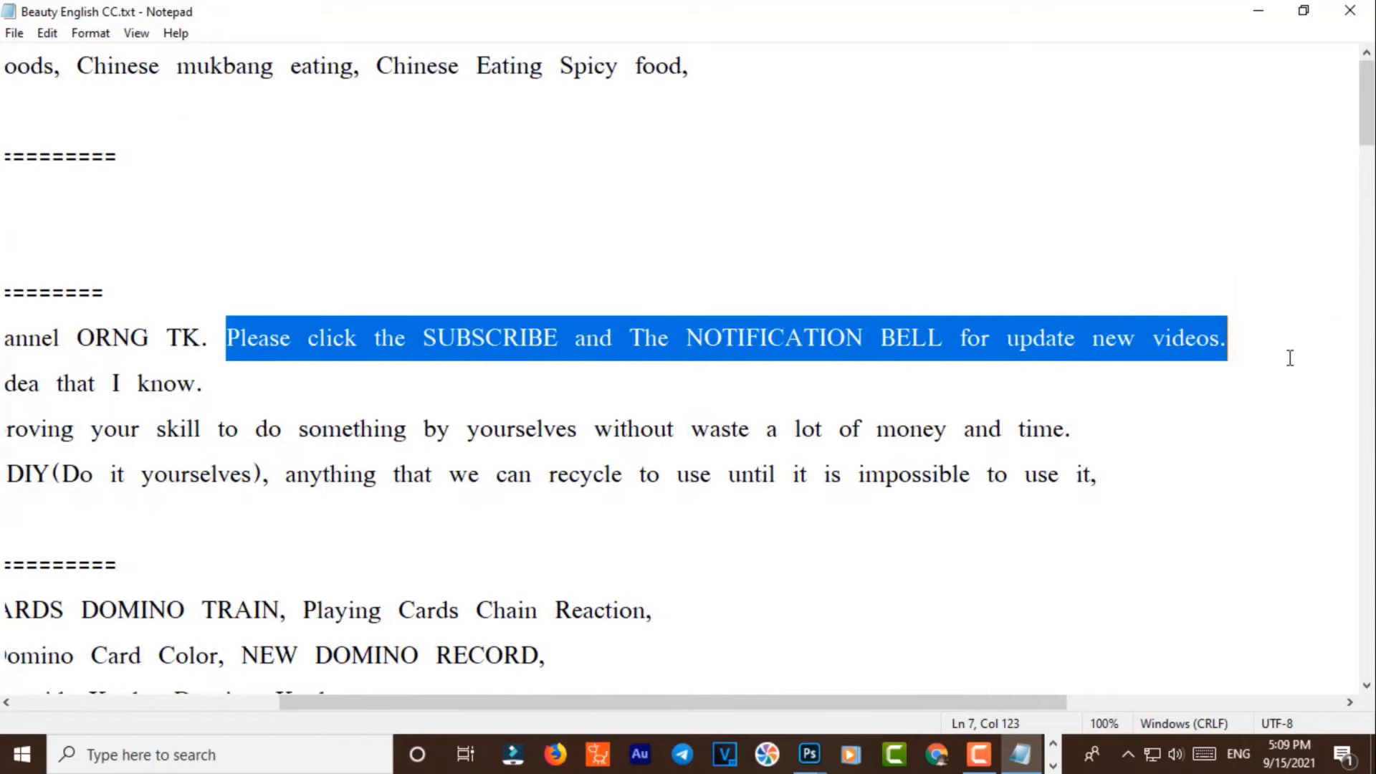
right_click(285, 346)
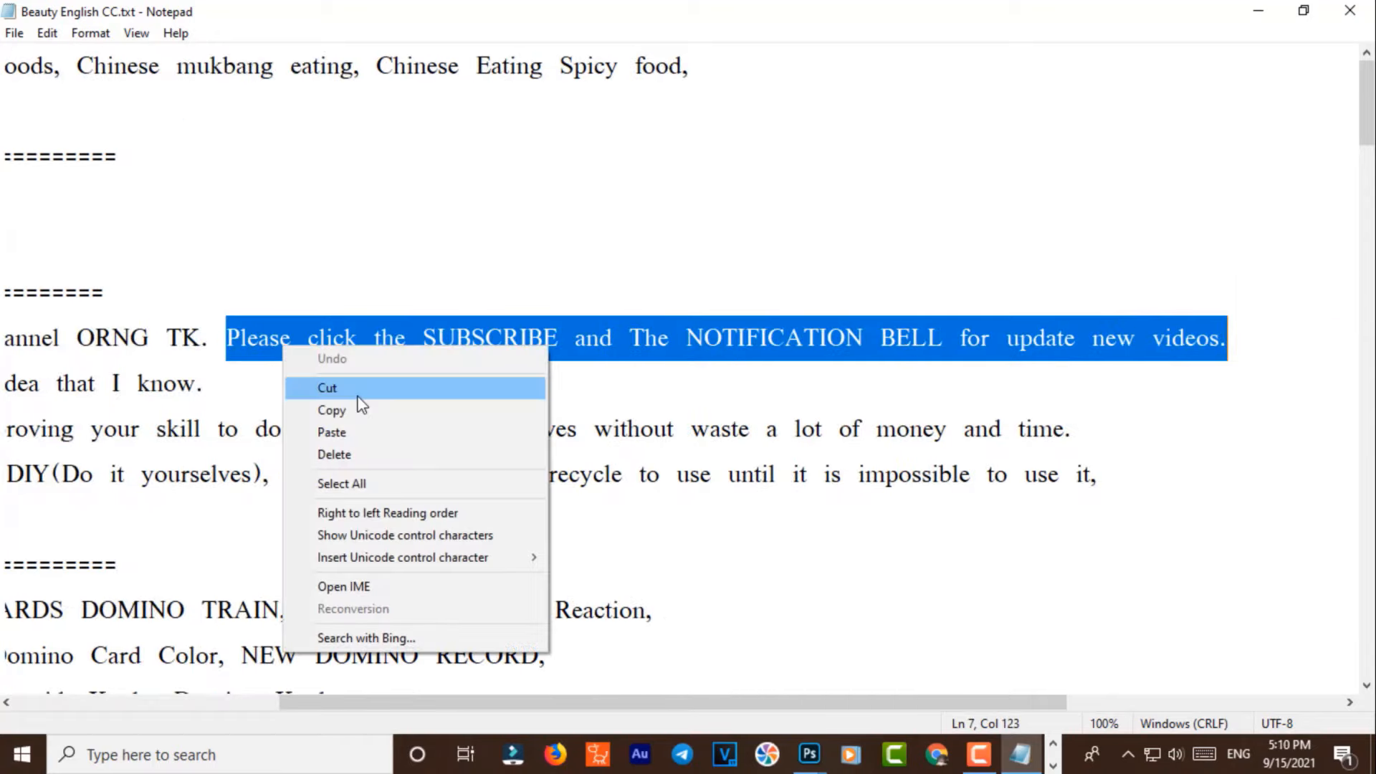
left_click(358, 407)
Step: Return to Photoshop and replace the remaining placeholder text below the welcome line with the copied SUBSCRIBE and NOTIFICATION BELL sentence
mouse_move(809, 754)
left_click(629, 672)
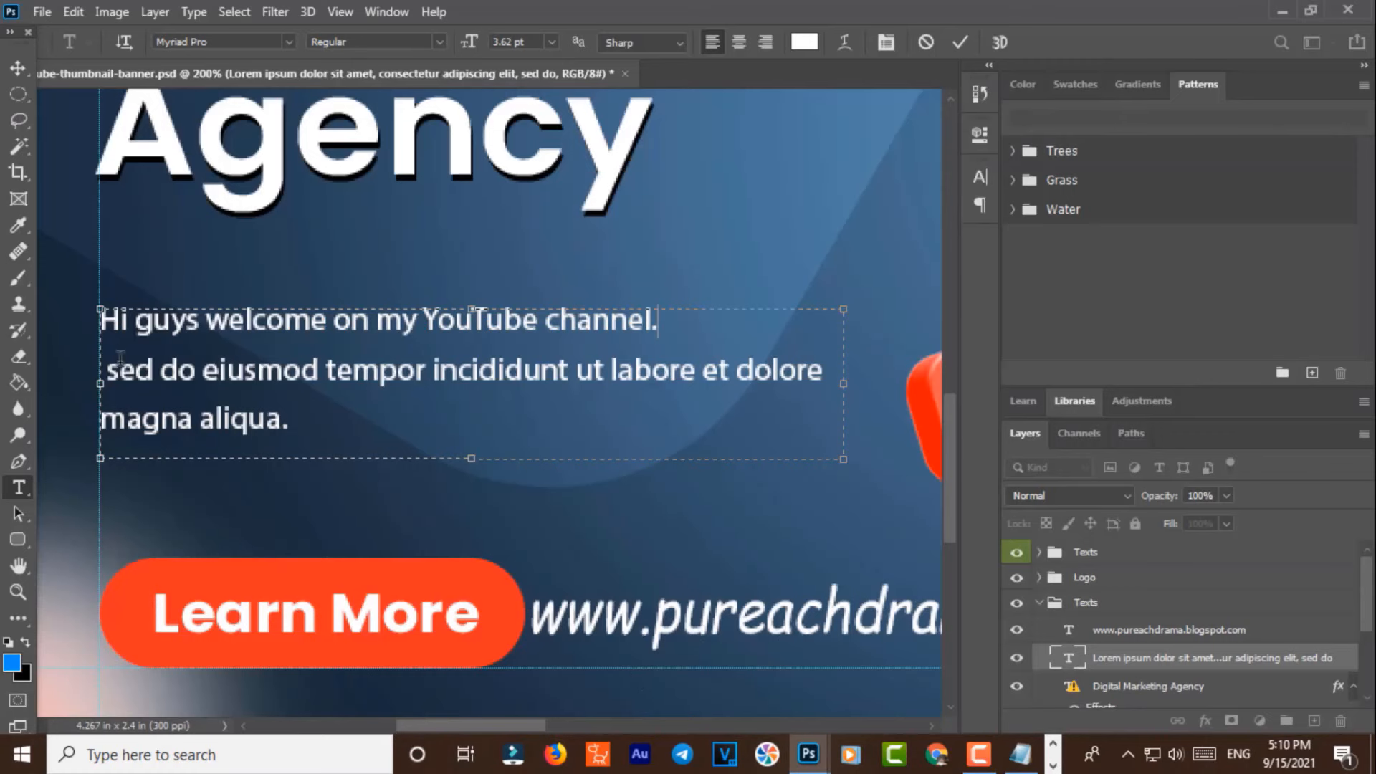
left_click_drag(111, 371, 912, 389)
key("BackSpace")
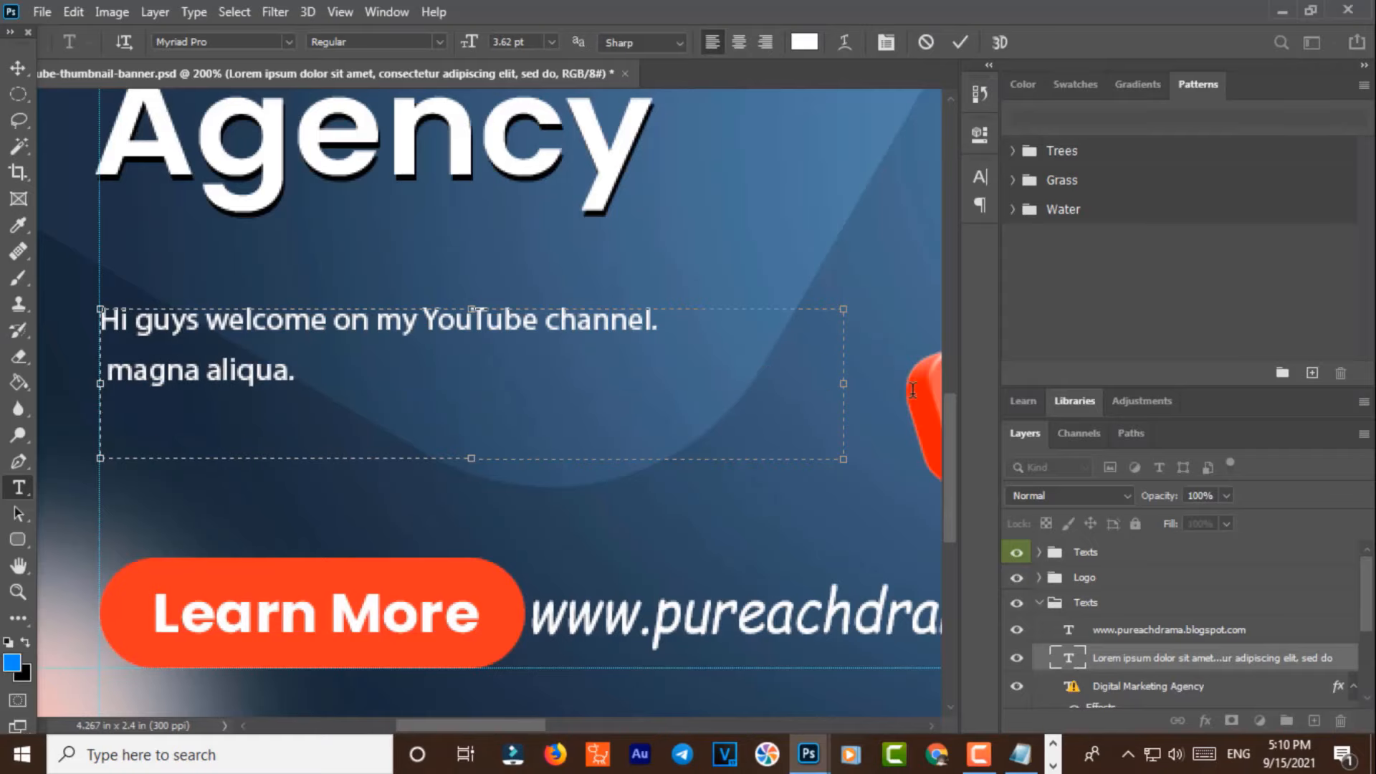
key("BackSpace")
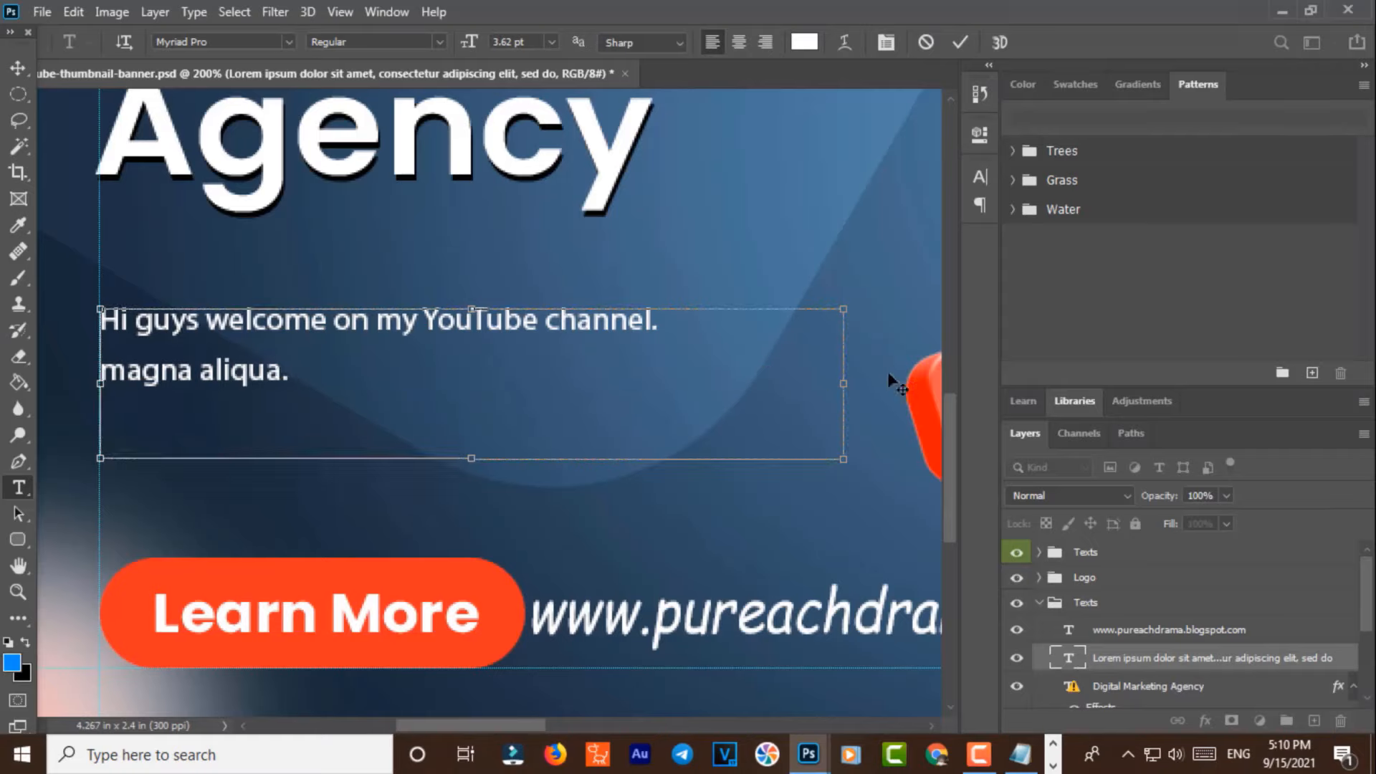
key("ctrl+v")
left_click_drag(599, 421, 412, 418)
key("BackSpace")
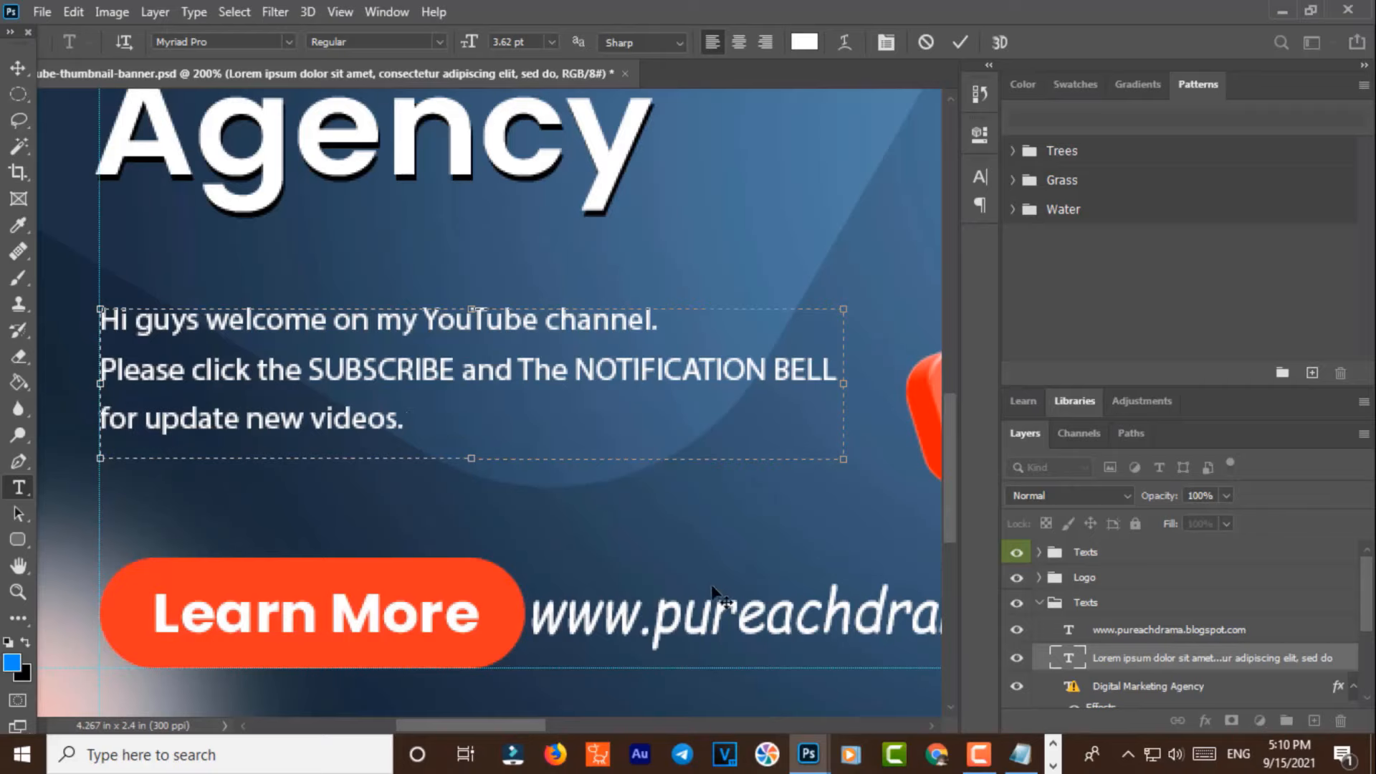
Step: Switch to the Notepad file and copy "I would like to share about creative idea that I know."
left_click(1020, 754)
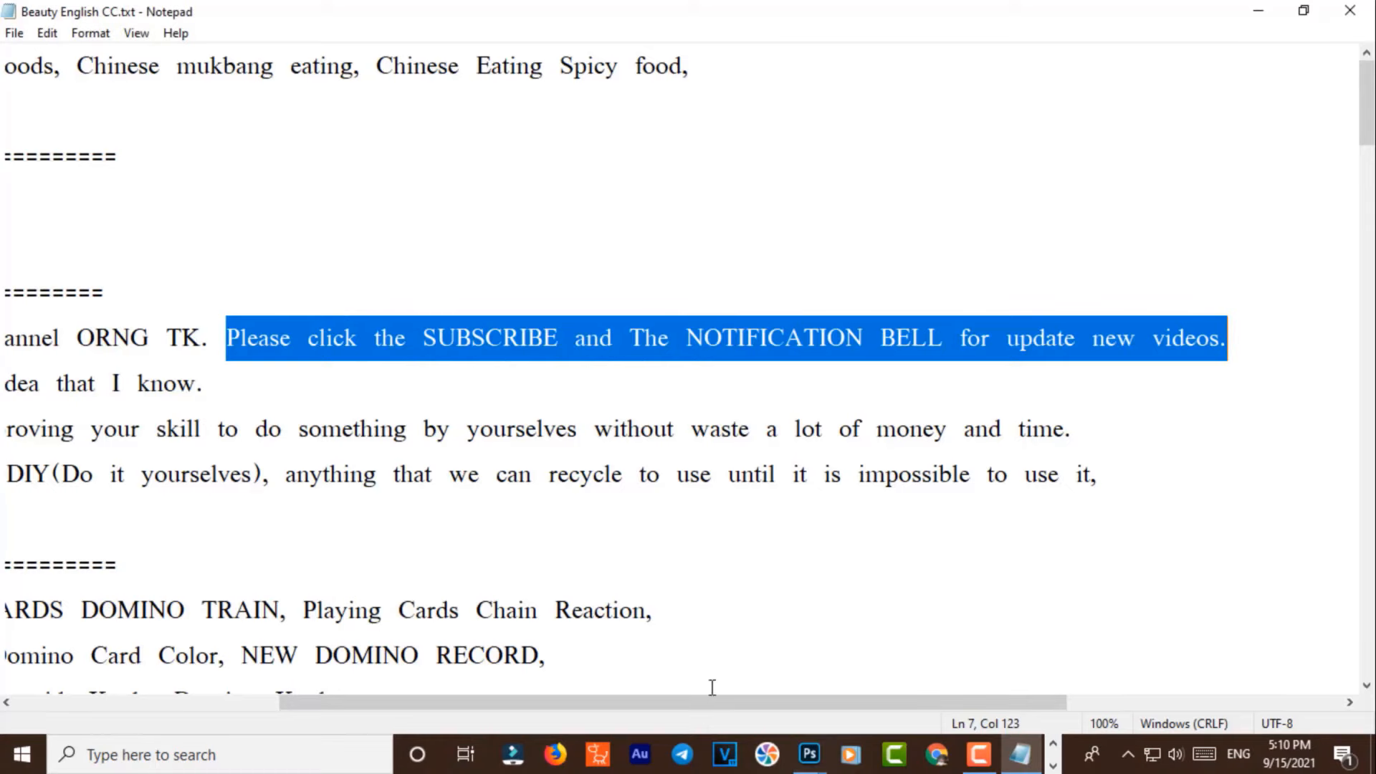
left_click_drag(708, 695, 456, 674)
left_click_drag(657, 386, 4, 374)
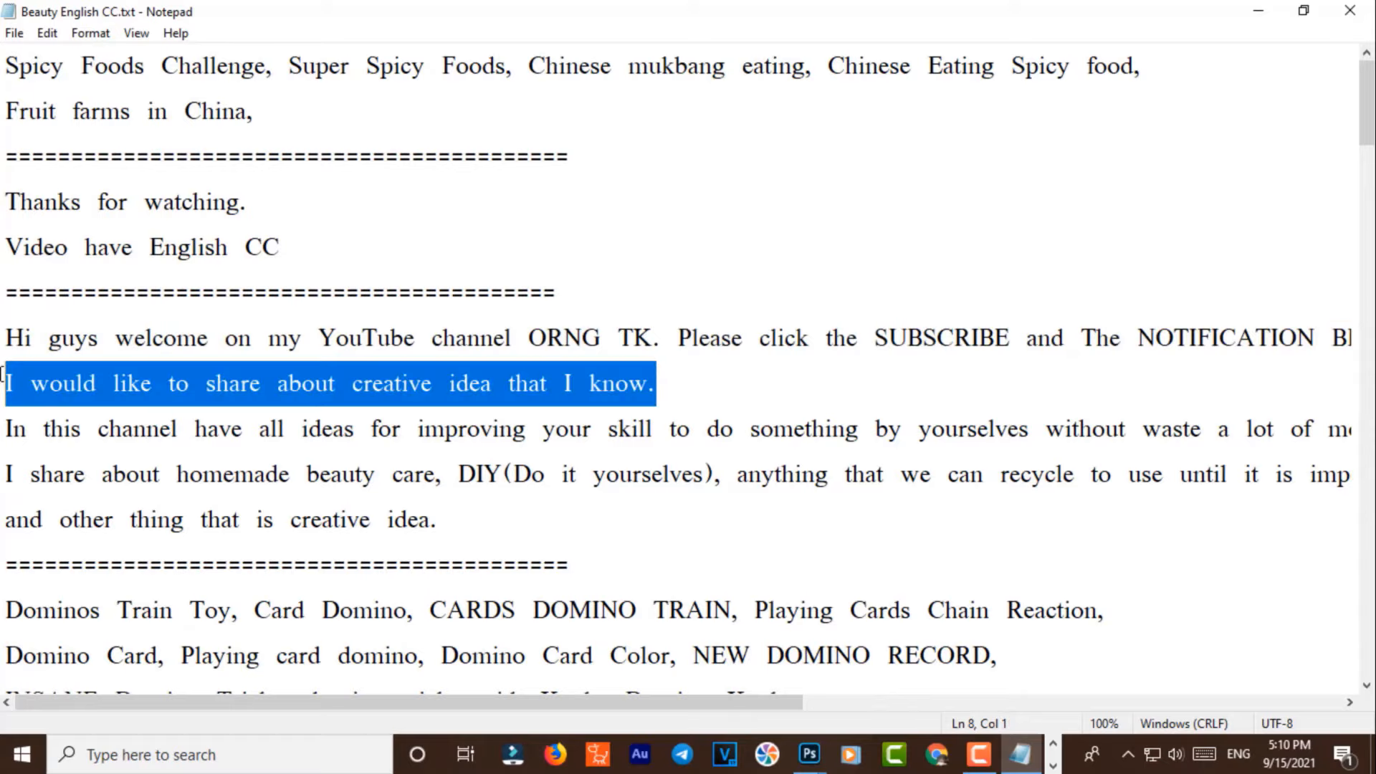
right_click(137, 400)
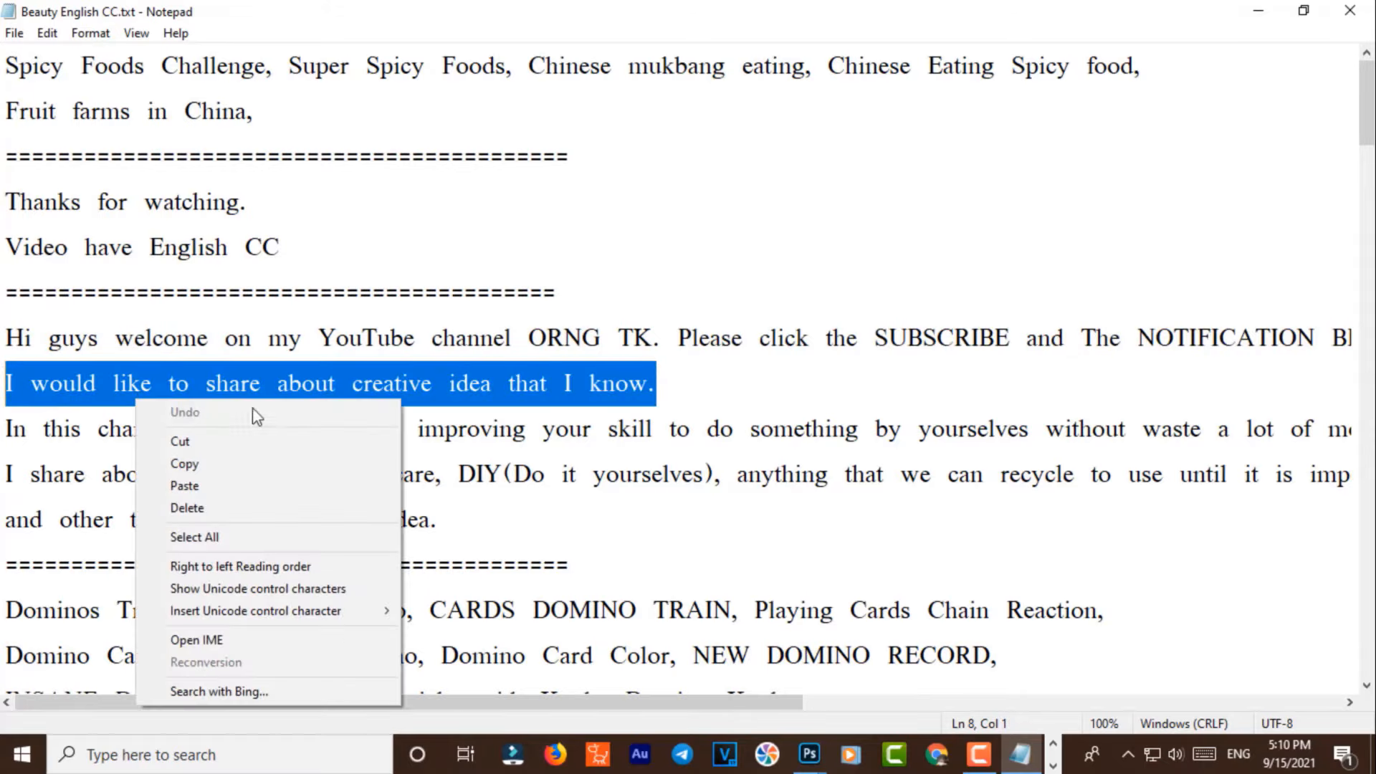
left_click(200, 462)
Step: Return to Photoshop, replace "for update new videos." with the copied sentence and extend the text box downward for another line
left_click(1257, 10)
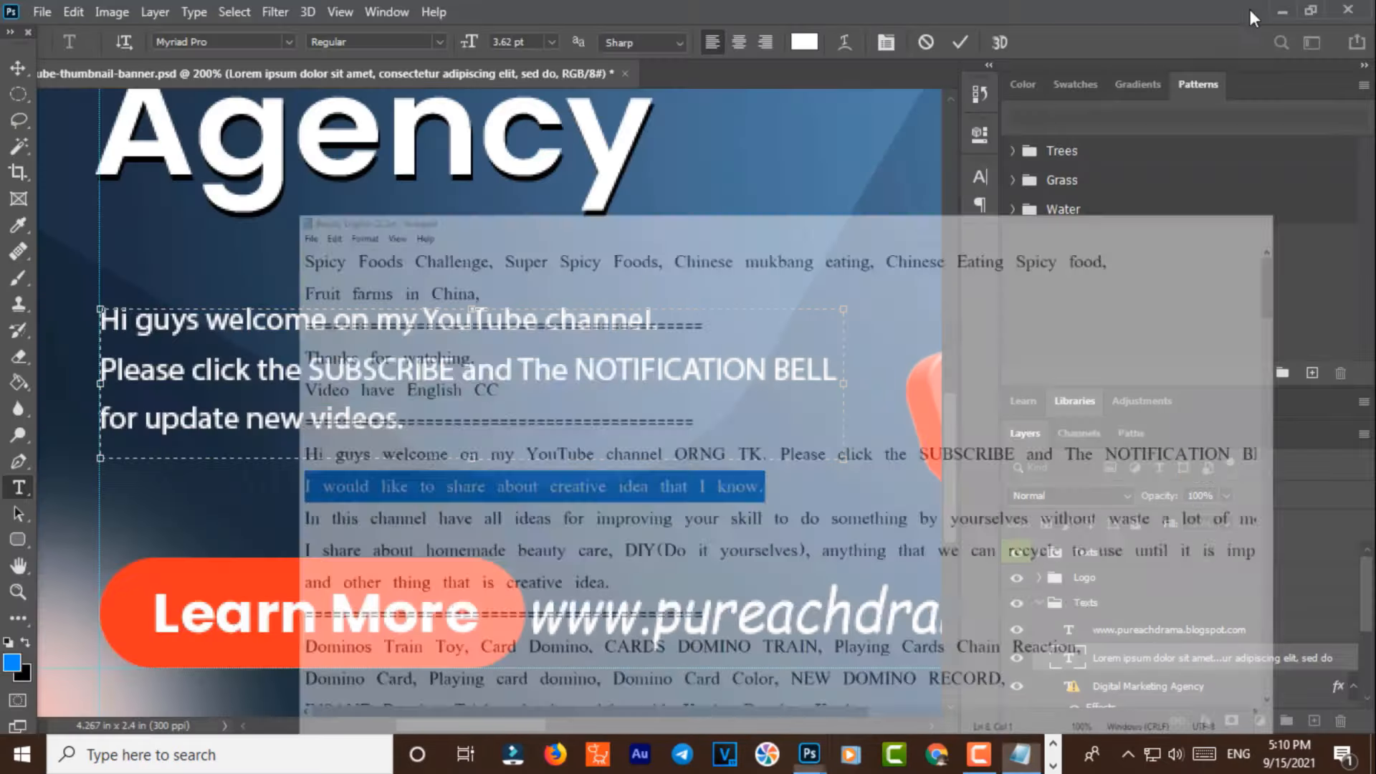
left_click_drag(404, 419, 92, 421)
key("ctrl+v")
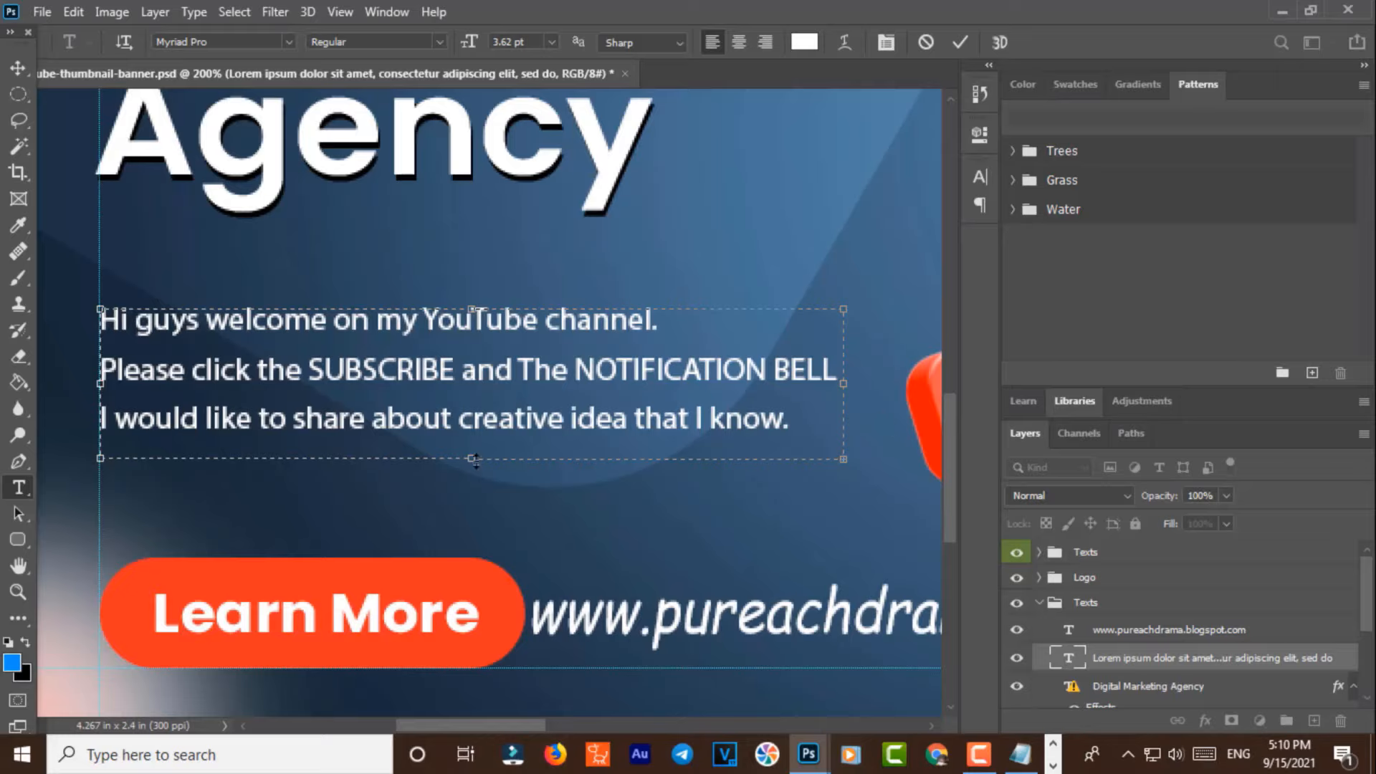
left_click_drag(471, 458, 473, 511)
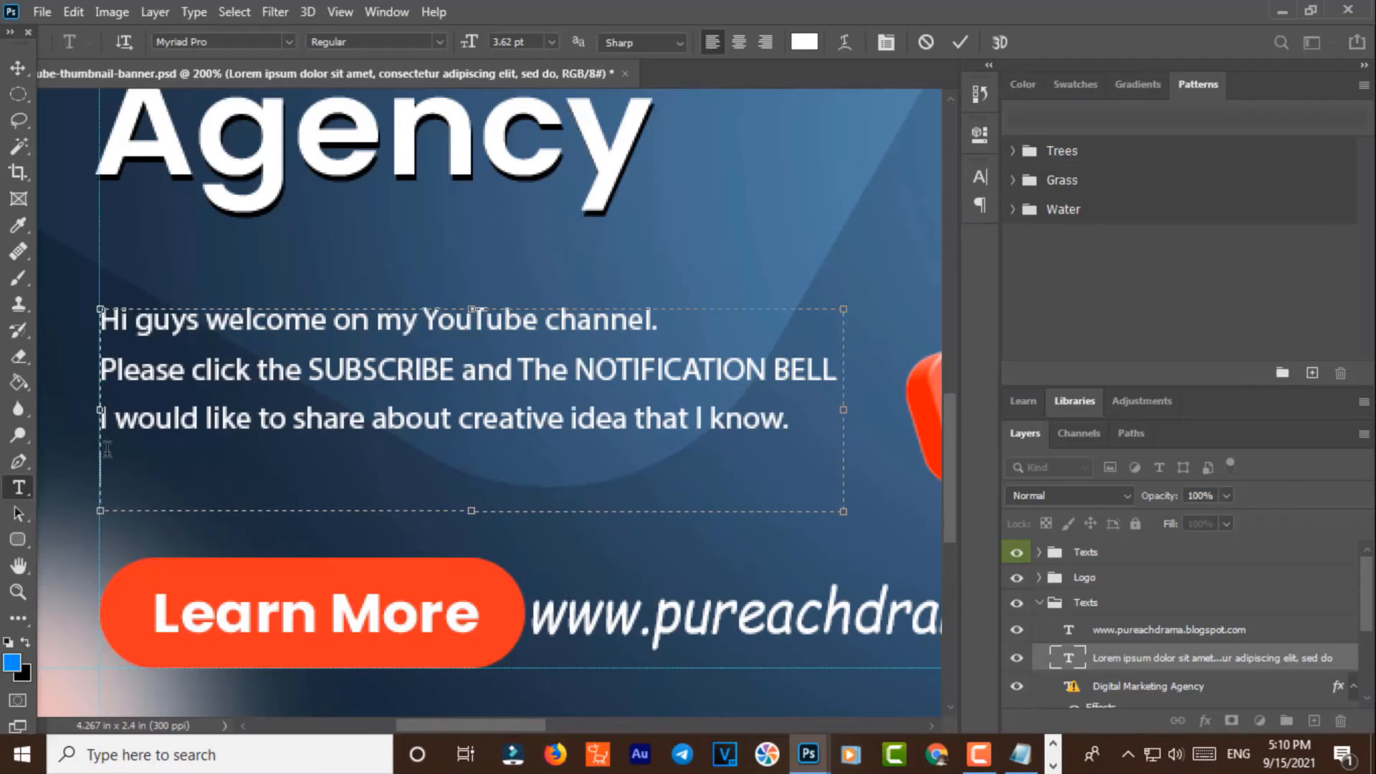
Step: Copy the "In this channel have all ideas for improving your skill" line from Notepad into the Photoshop paragraph, enlarging its box and removing the stray space
left_click(1020, 754)
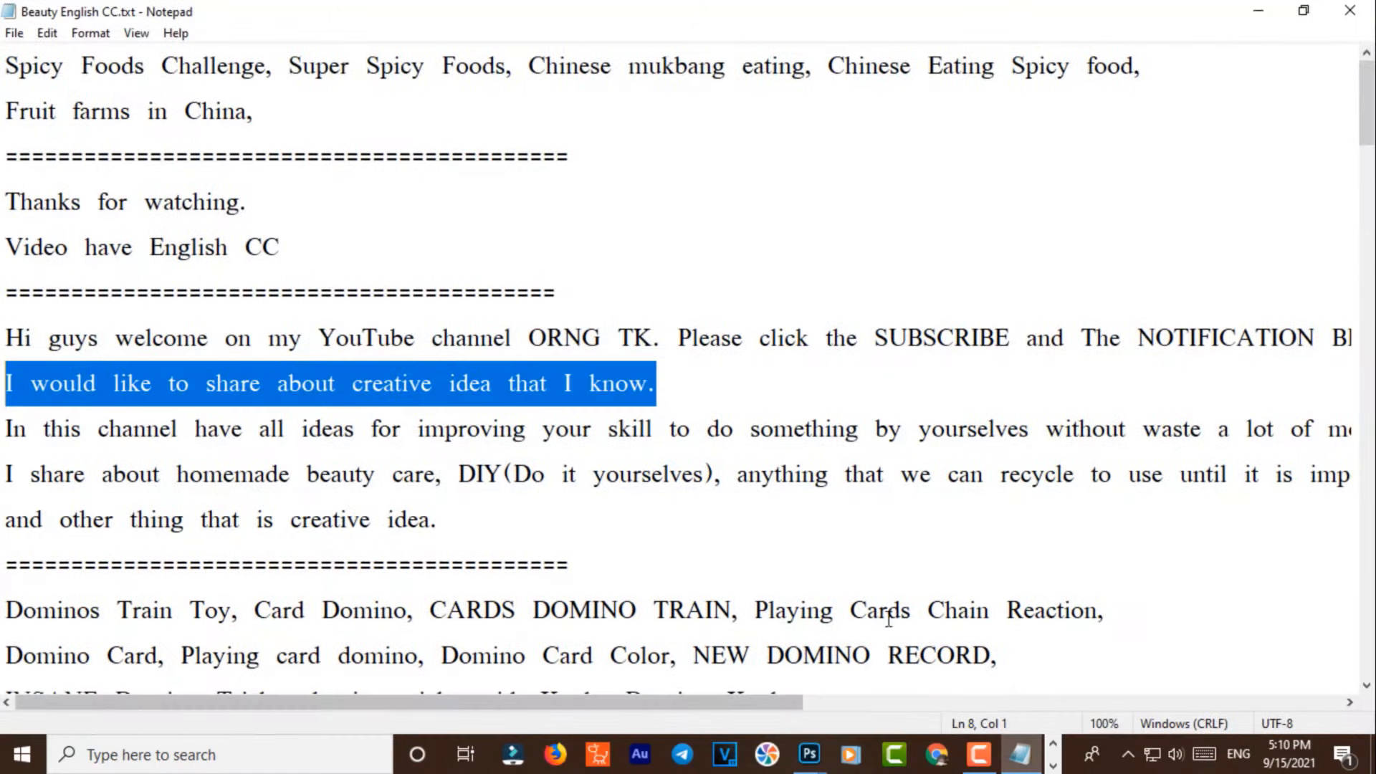
left_click_drag(6, 430, 1372, 410)
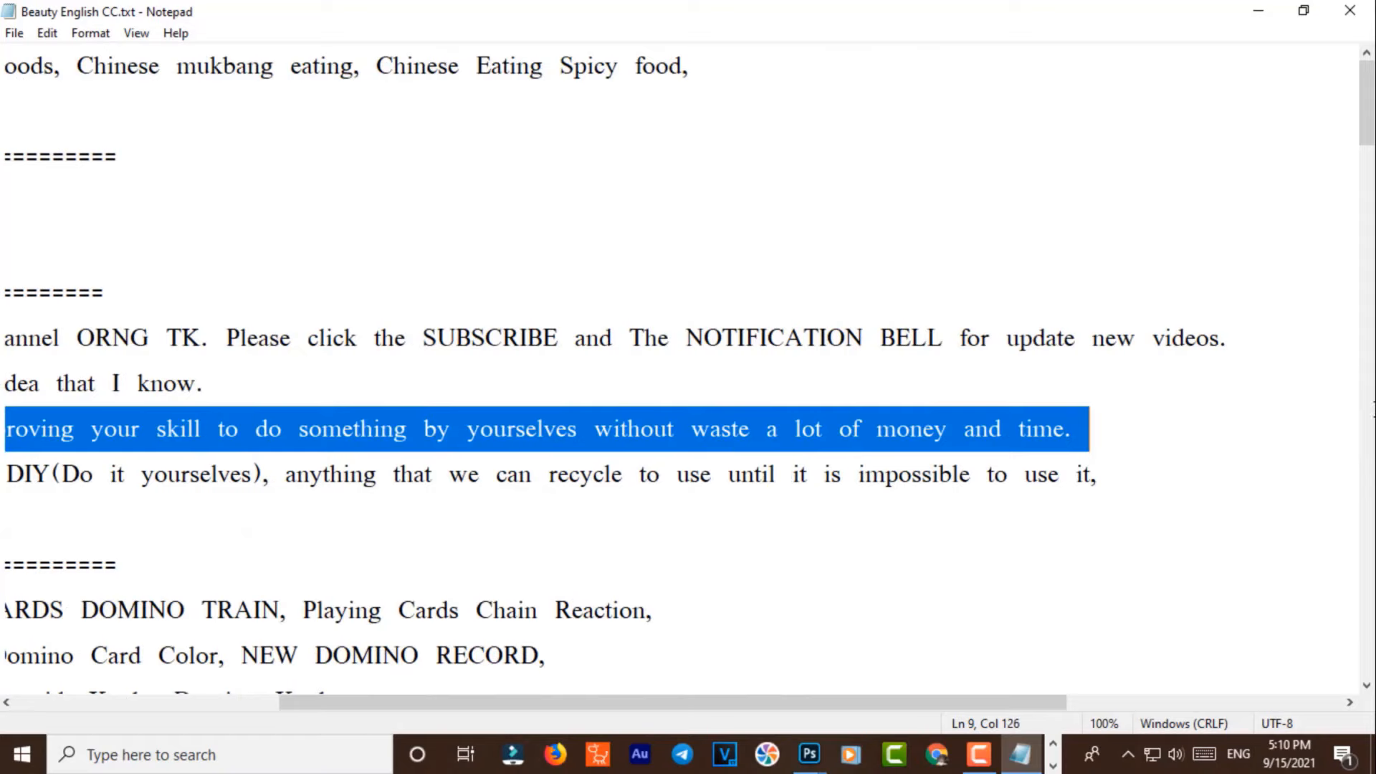
left_click(1252, 10)
key("ctrl+v")
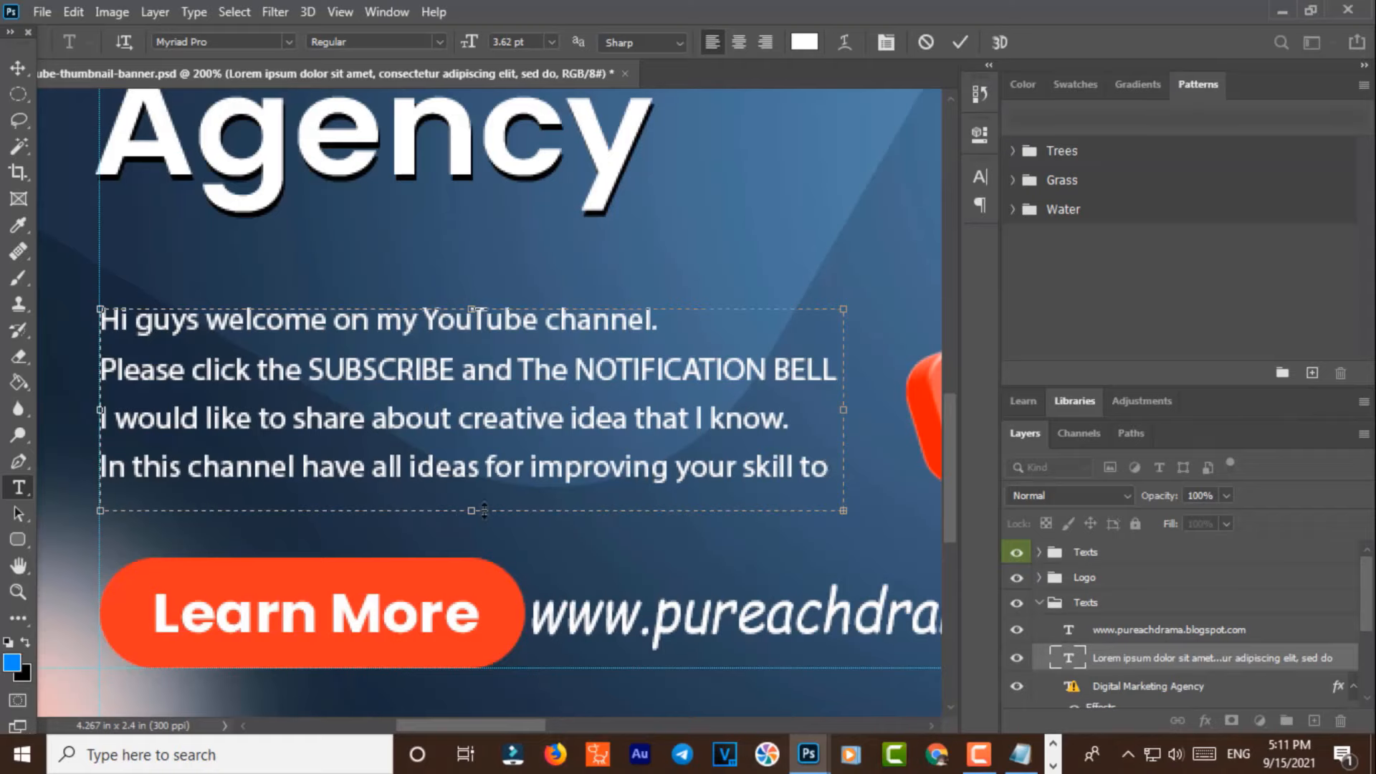
left_click_drag(484, 511, 471, 613)
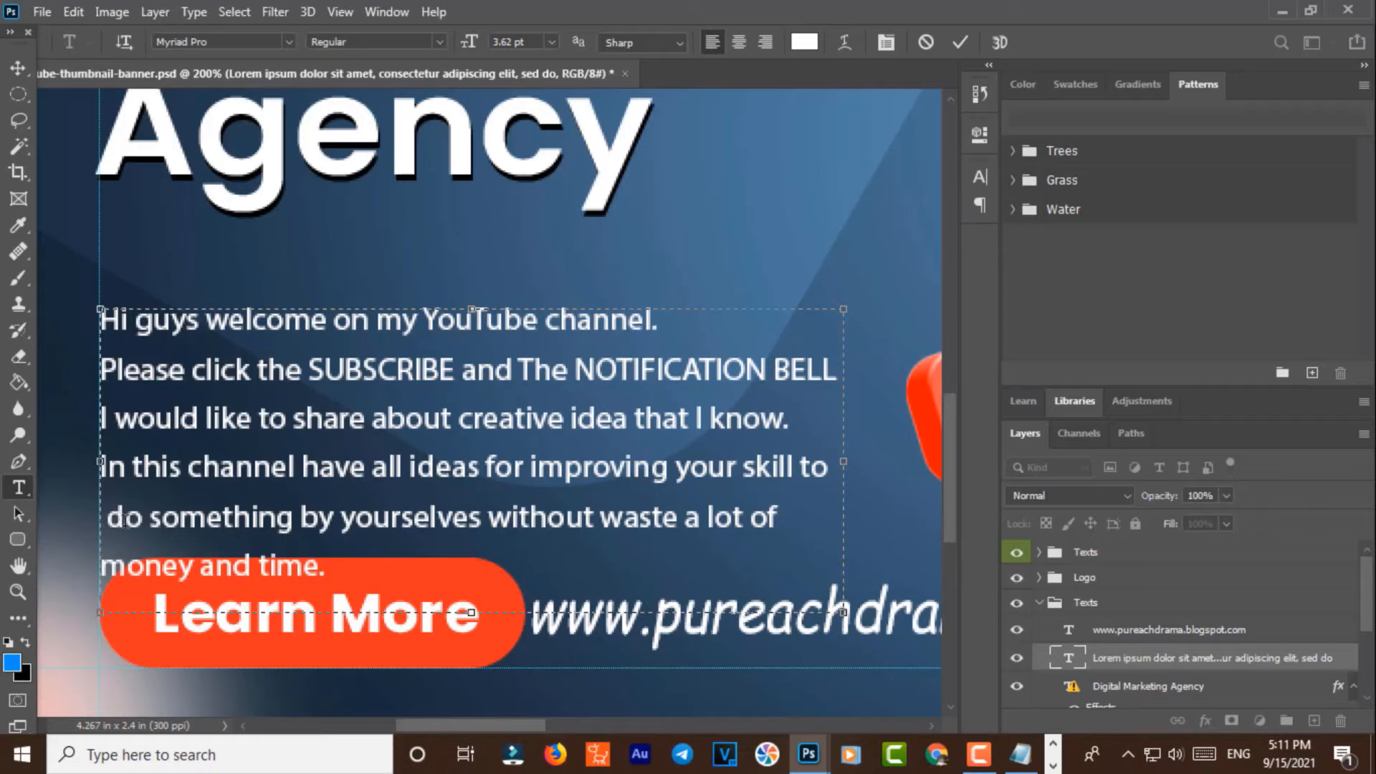
key("BackSpace")
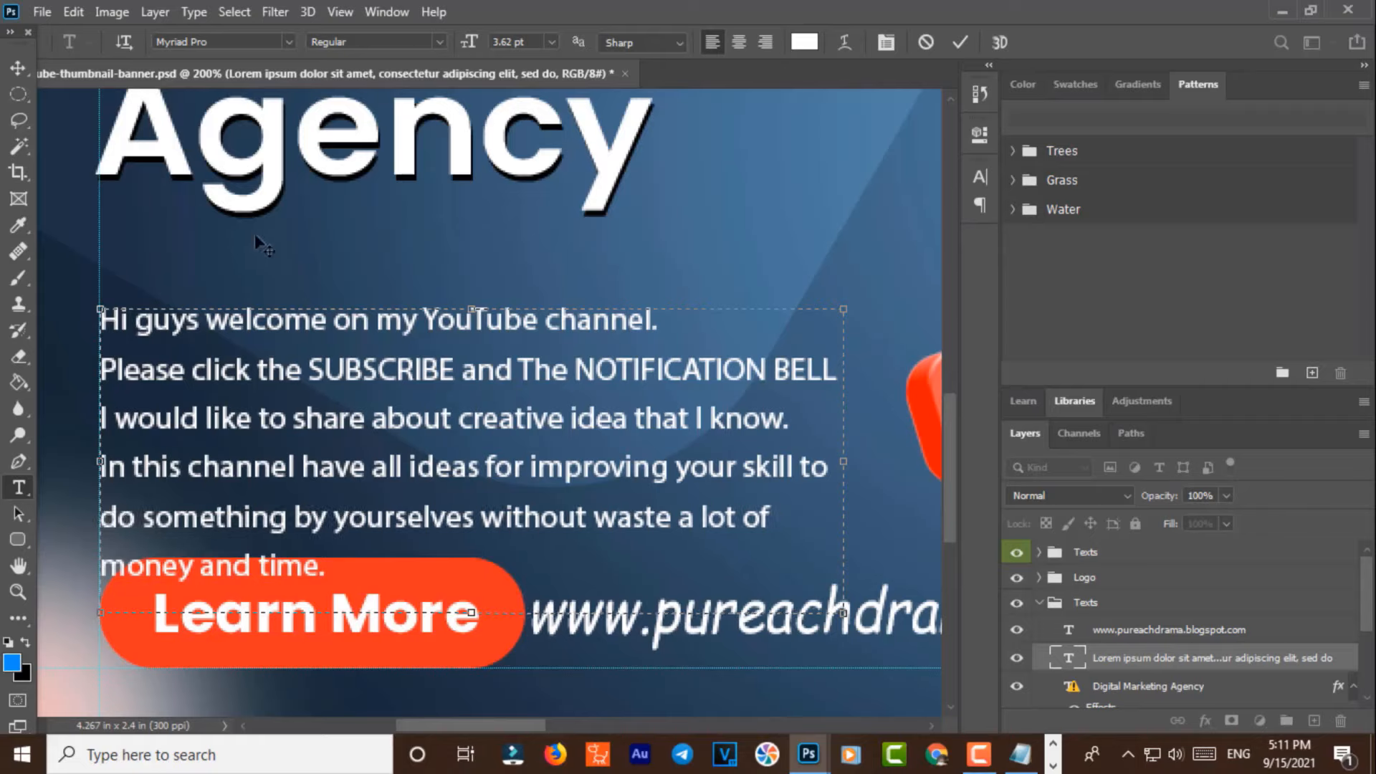
Step: Commit the text edit and move the welcome paragraph layer straight up until it sits directly beneath the word Agency
left_click(1040, 604)
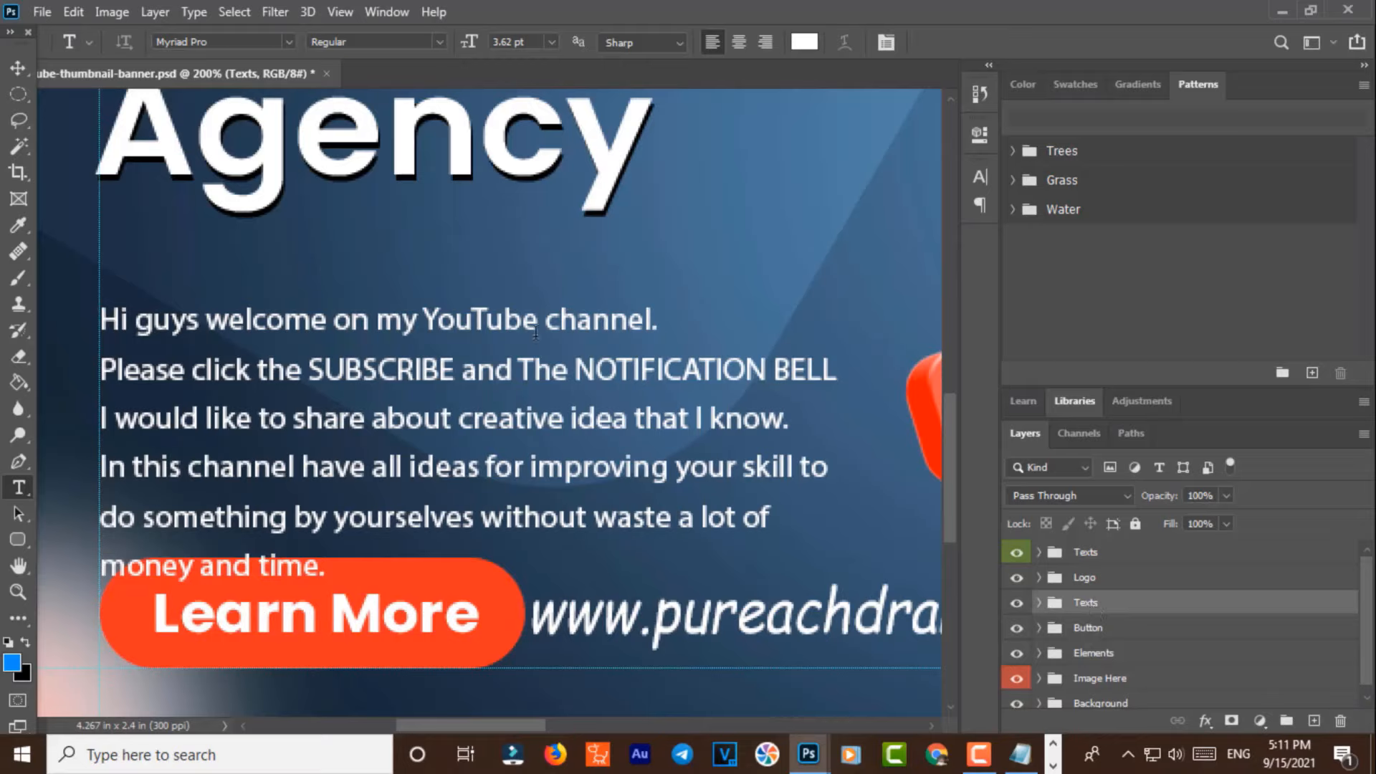
left_click(17, 68)
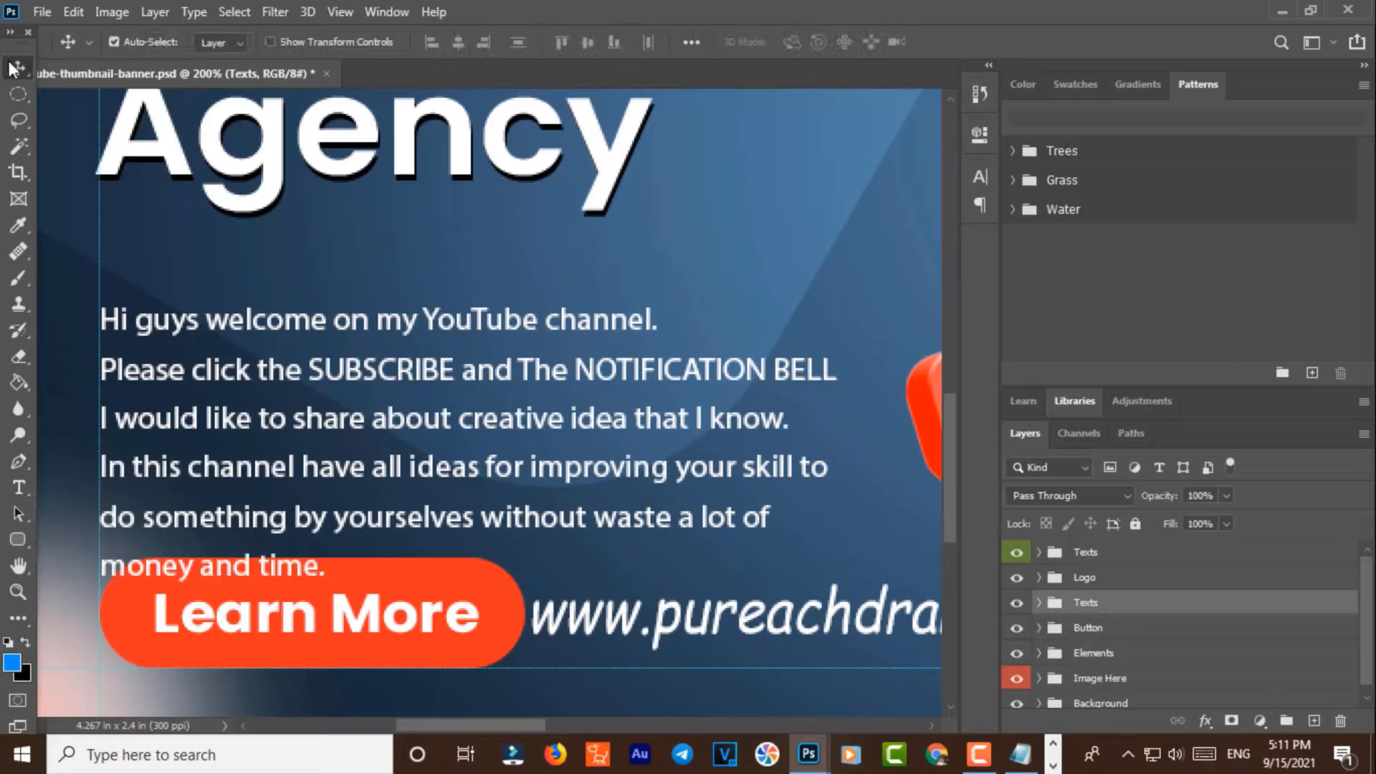
left_click(470, 392)
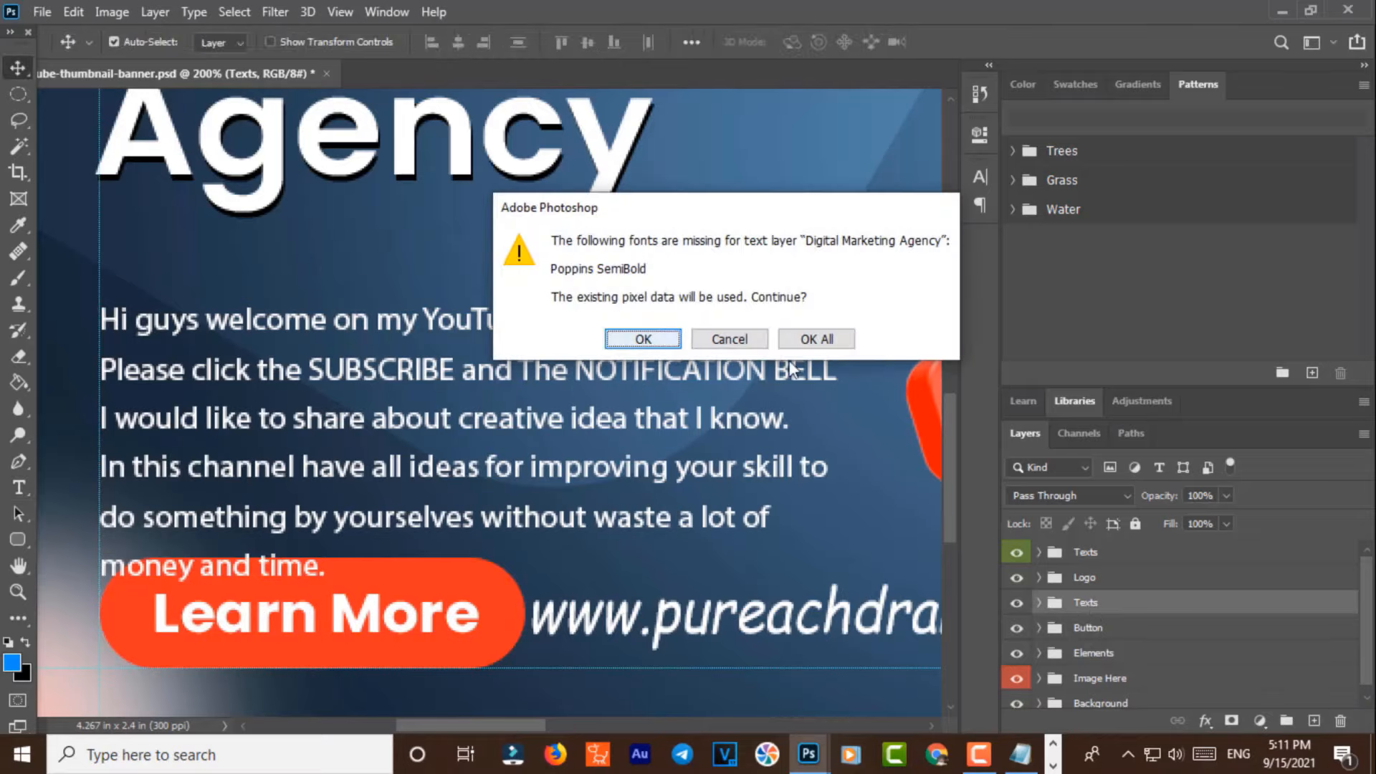
left_click(809, 342)
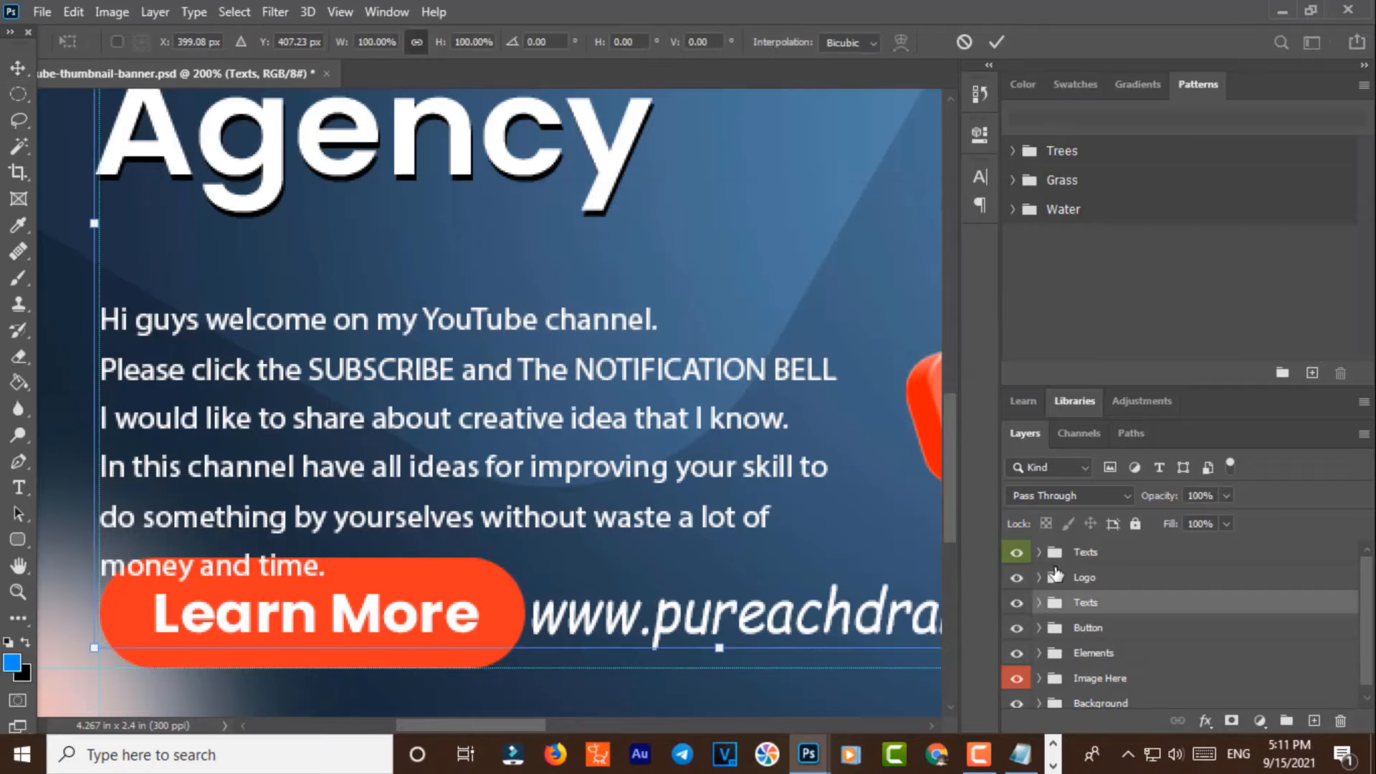
left_click(1038, 603)
scroll(1143, 645, "down", 1)
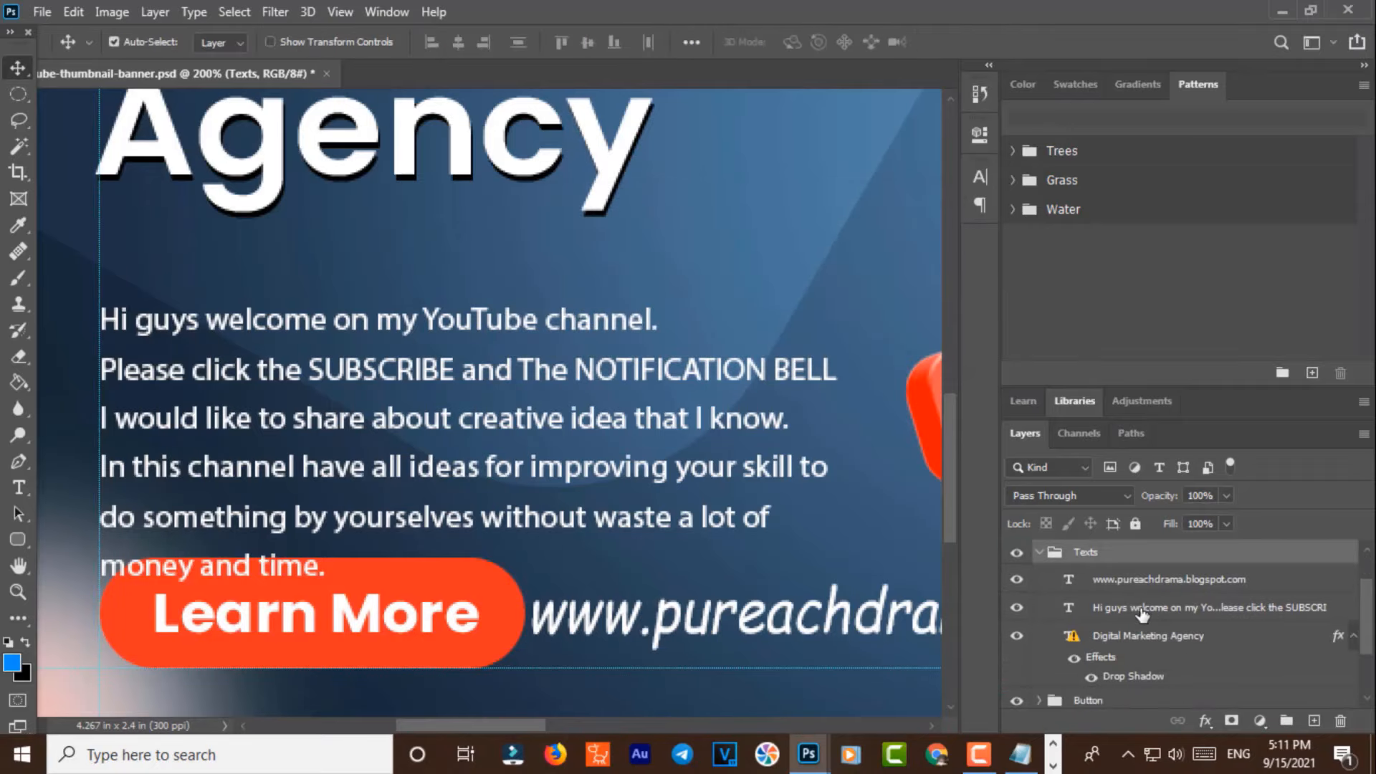
left_click(1142, 610)
key("ctrl+t")
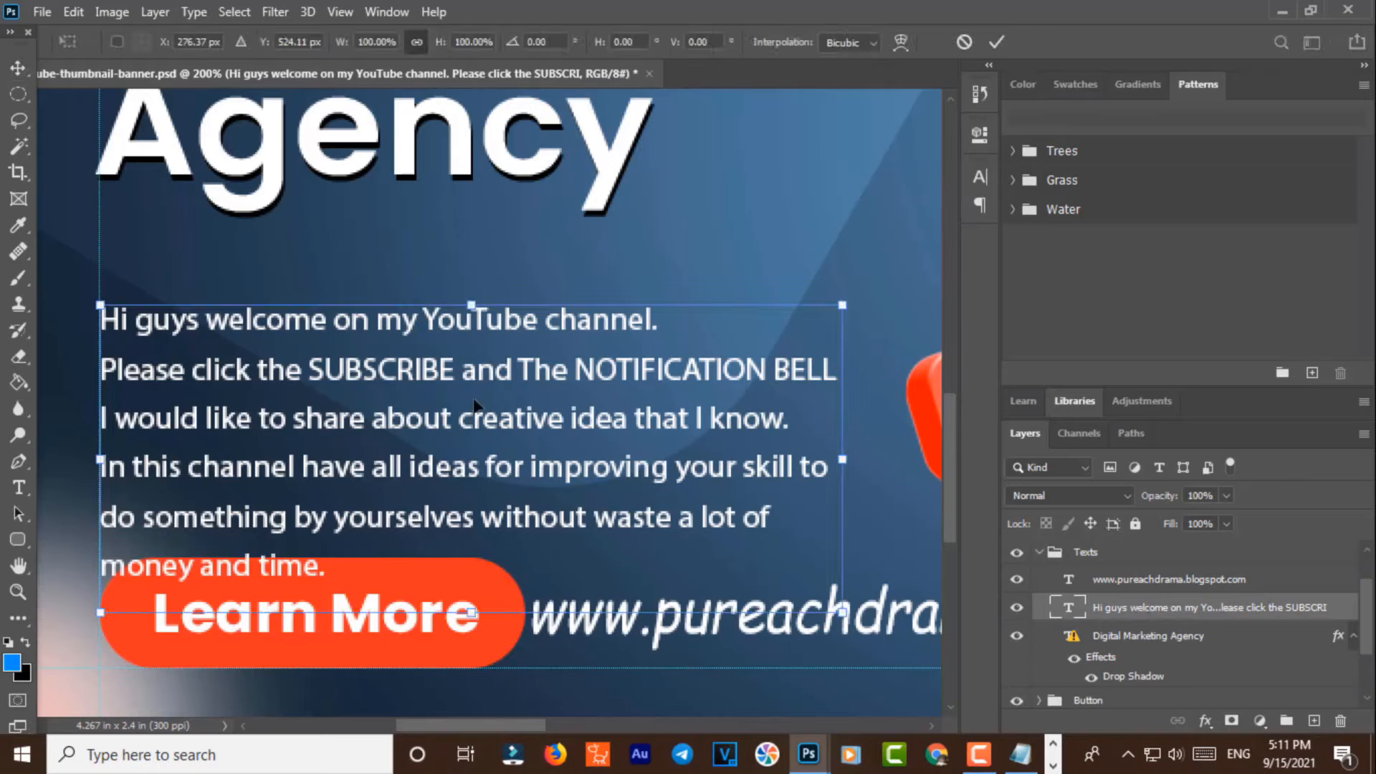
left_click_drag(456, 427, 453, 328)
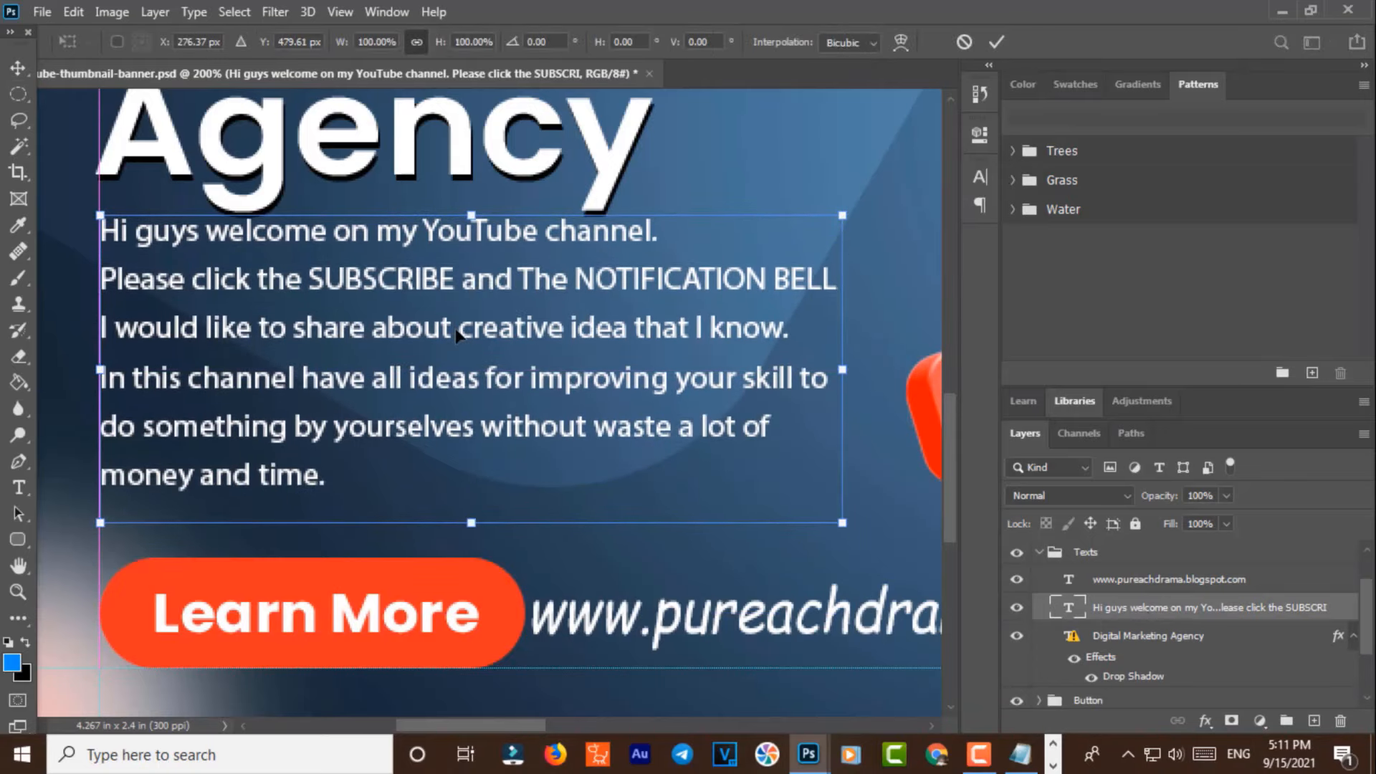
key("Return")
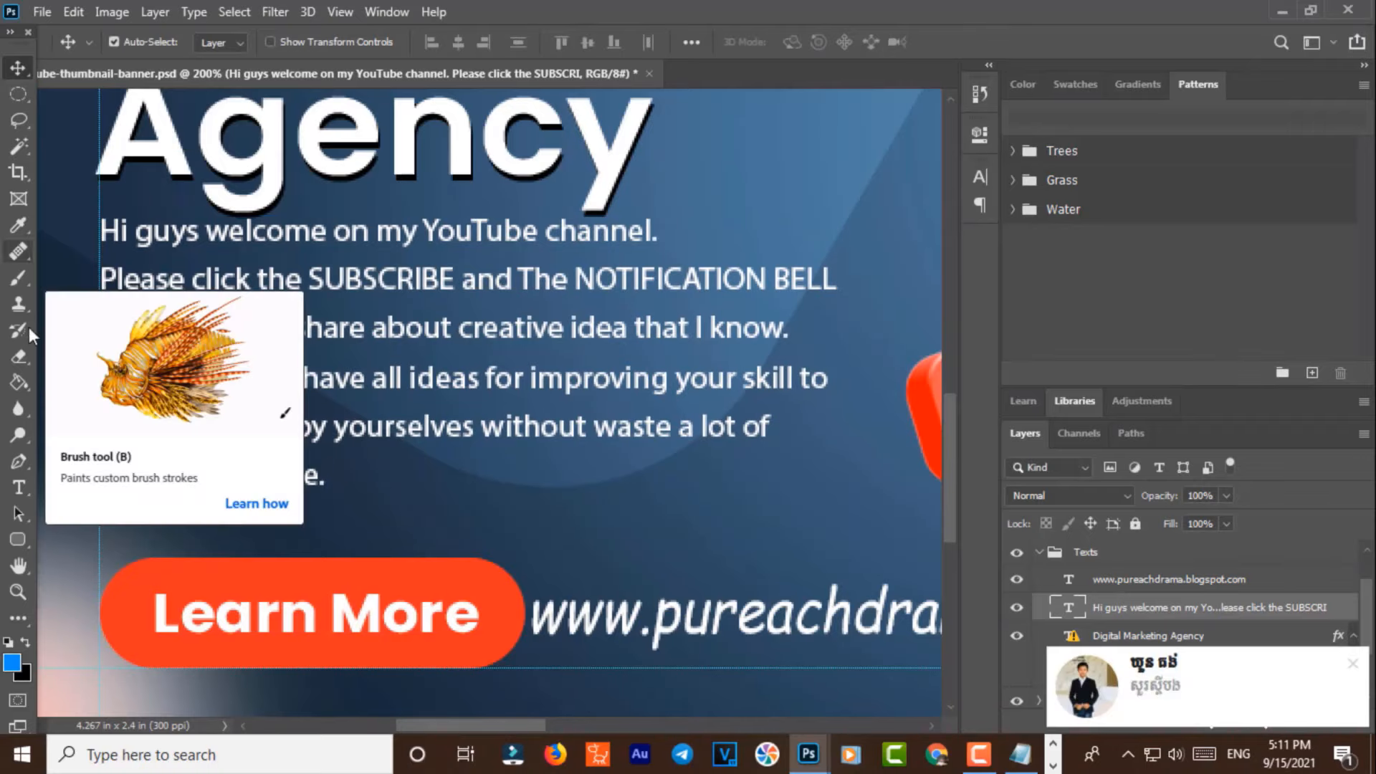
left_click(1350, 665)
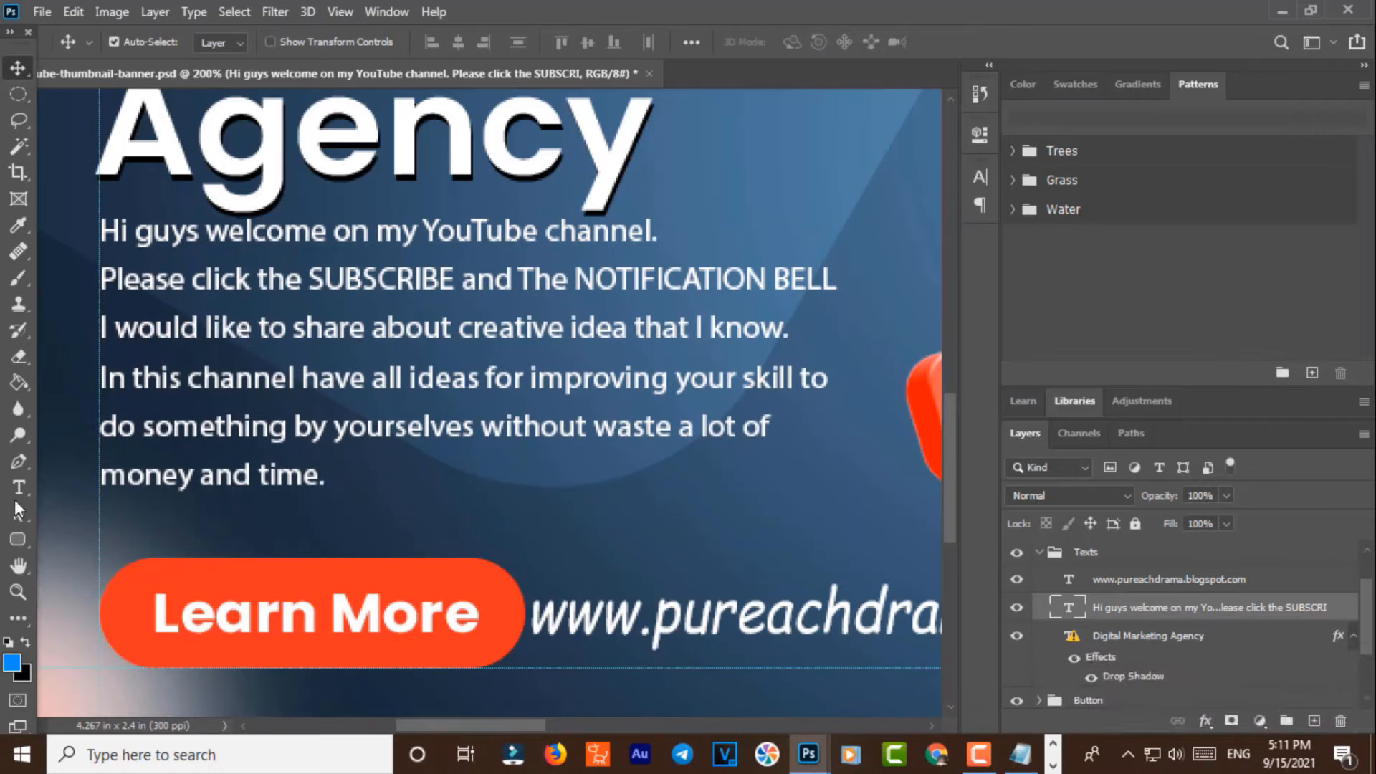
Step: Place the text cursor after "money and time." and copy the "I share about homemade beauty care" and "and other thing" lines from Notepad
left_click(17, 489)
left_click(324, 479)
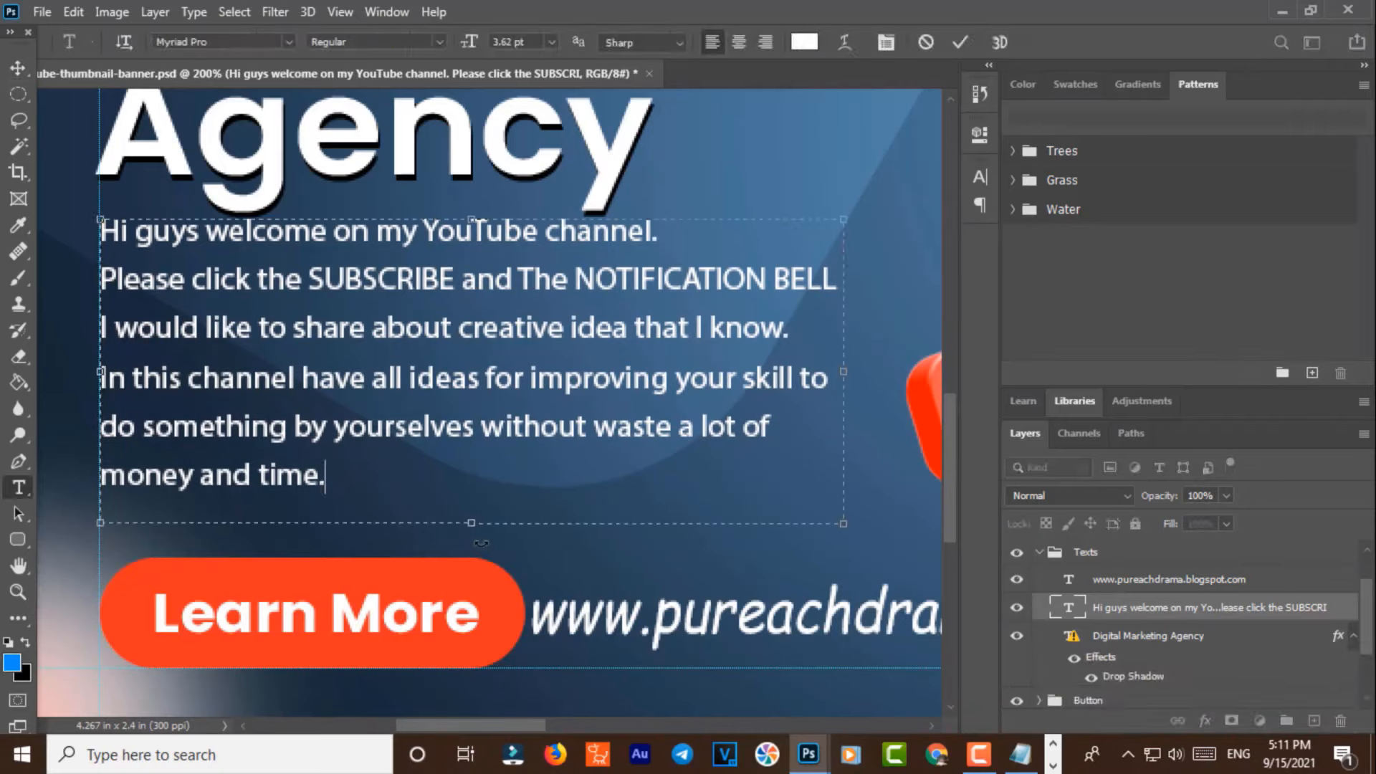
left_click(1019, 753)
left_click_drag(588, 702, 256, 638)
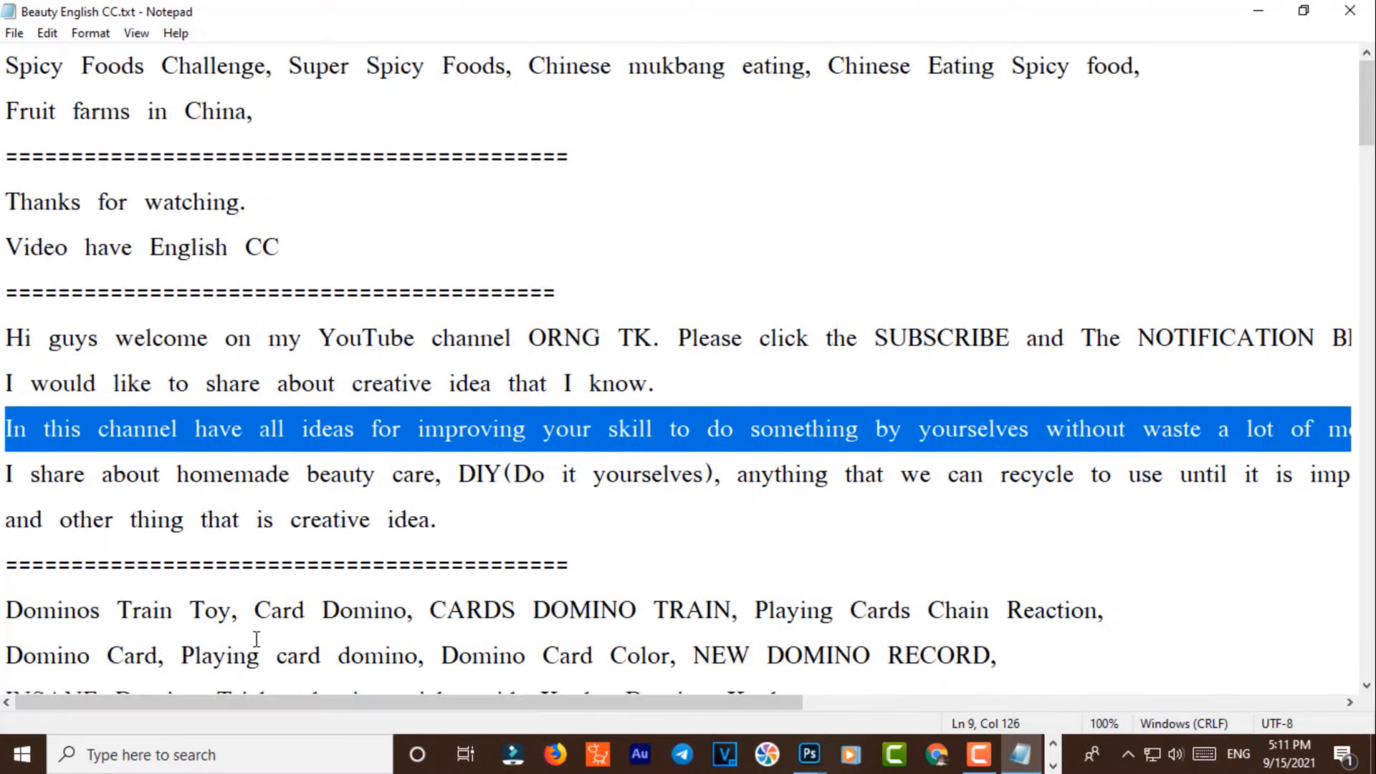
left_click_drag(476, 532, 6, 474)
right_click(40, 167)
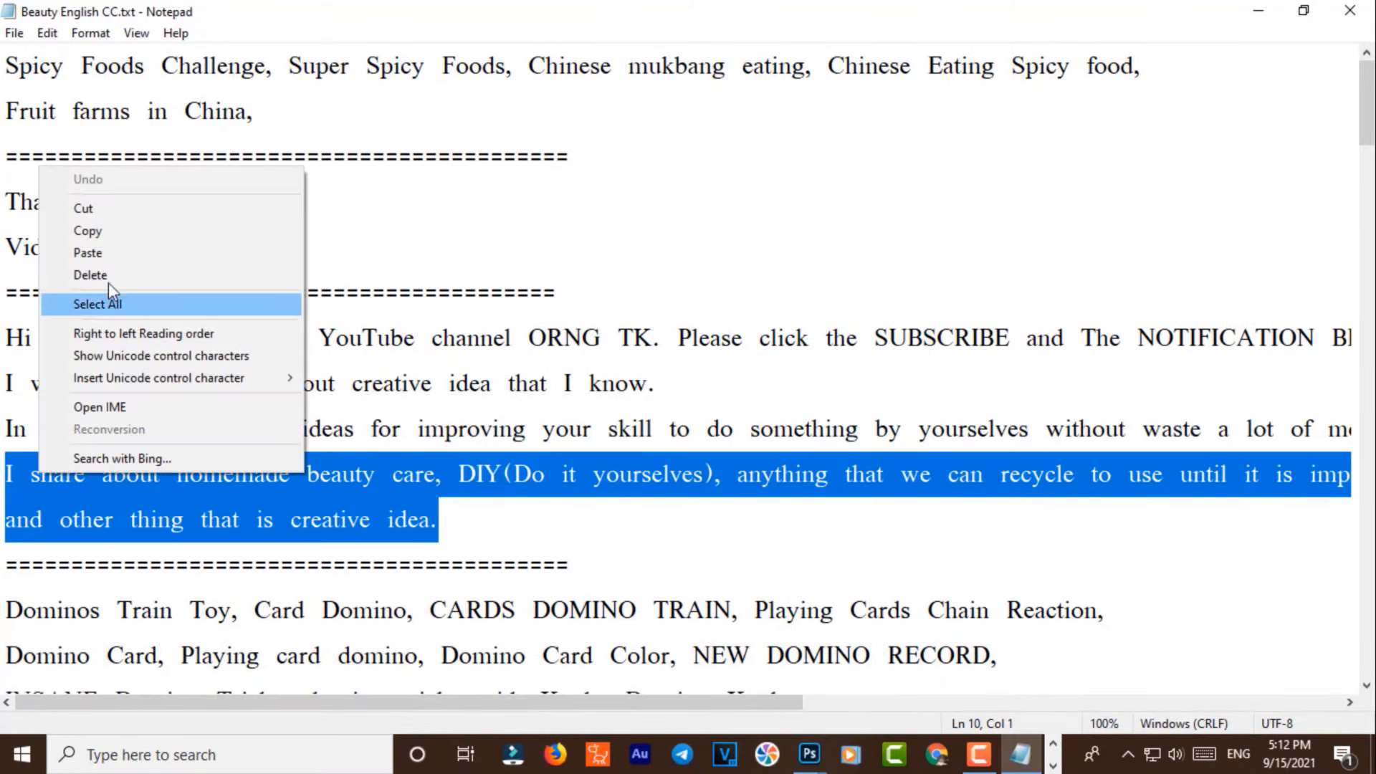
left_click(106, 233)
Step: Return to Photoshop, paste the copied lines after "money and time.", extend the text box to fit them and commit the text
key("alt+Tab")
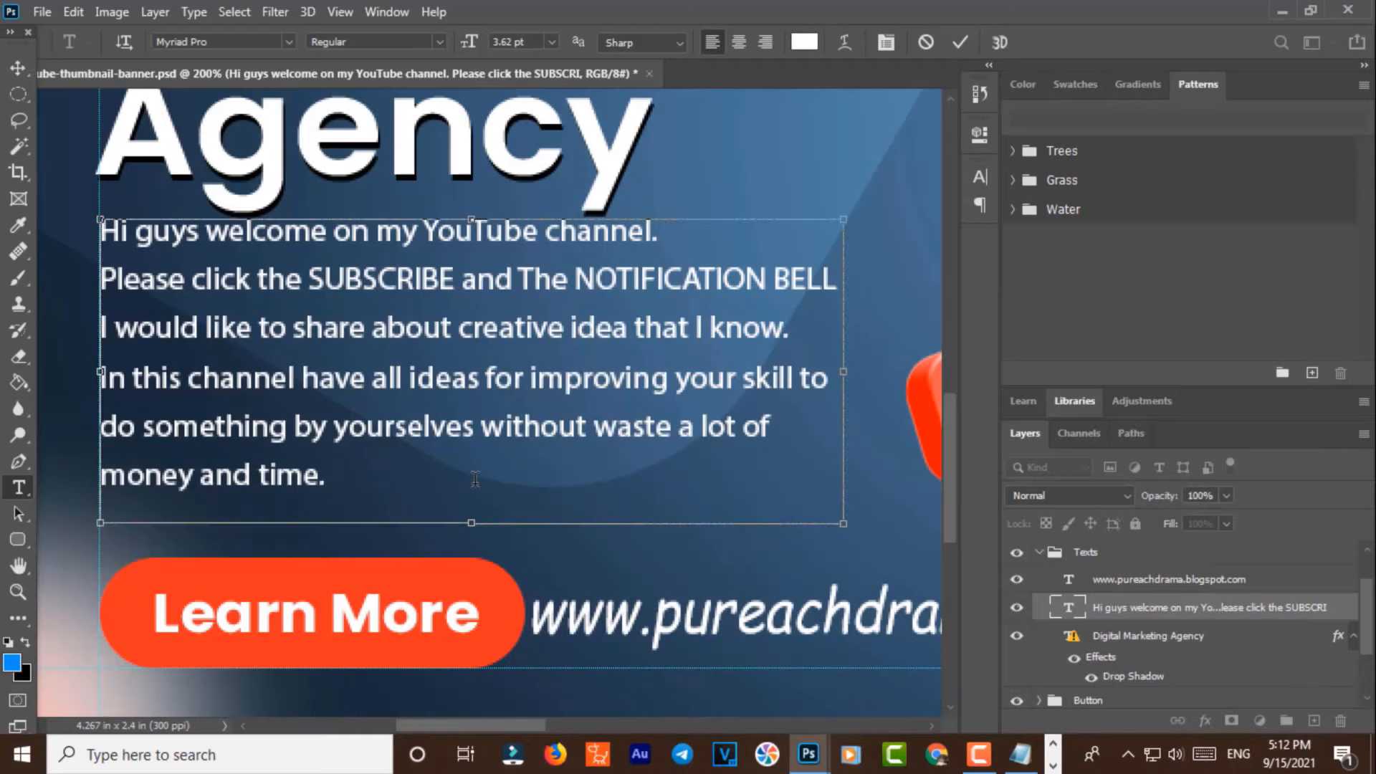
key("ctrl+v")
left_click_drag(473, 523, 475, 655)
left_click(18, 68)
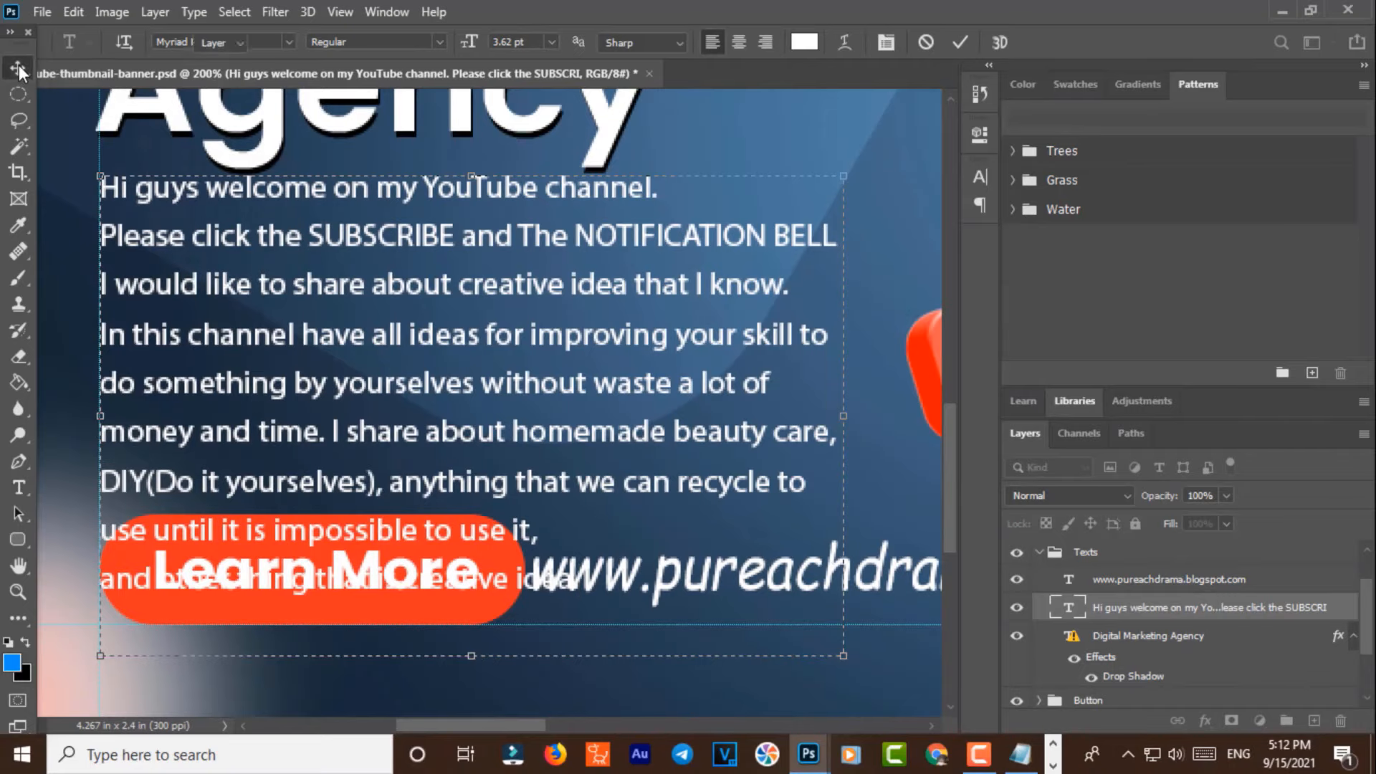
Step: Move the Digital Marketing Agency heading up beneath PLEASE SUBSCRIBE and scale it down to about 78%
scroll(726, 541, "up", 5)
scroll(724, 532, "up", 2)
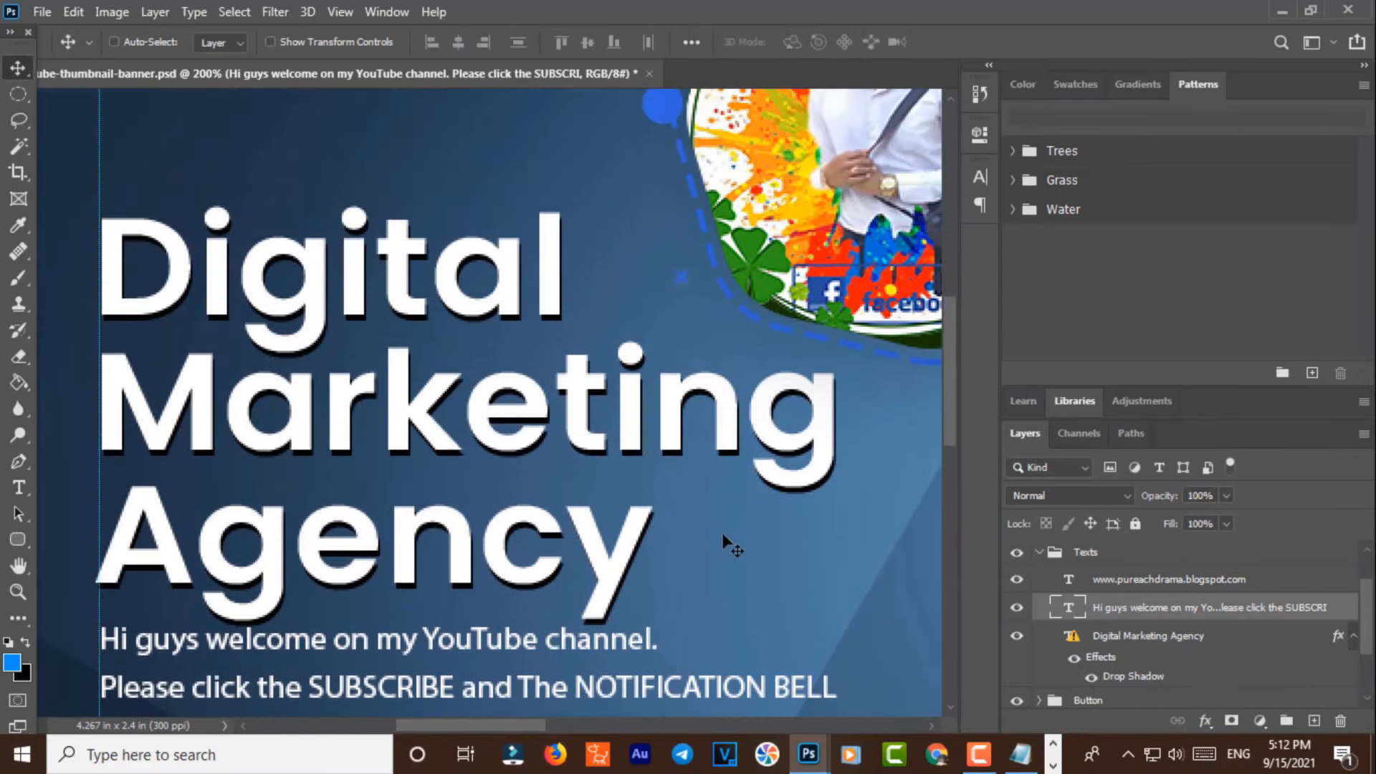
key("ctrl+minus")
left_click_drag(488, 359, 490, 280)
left_click(810, 340)
key("ctrl+t")
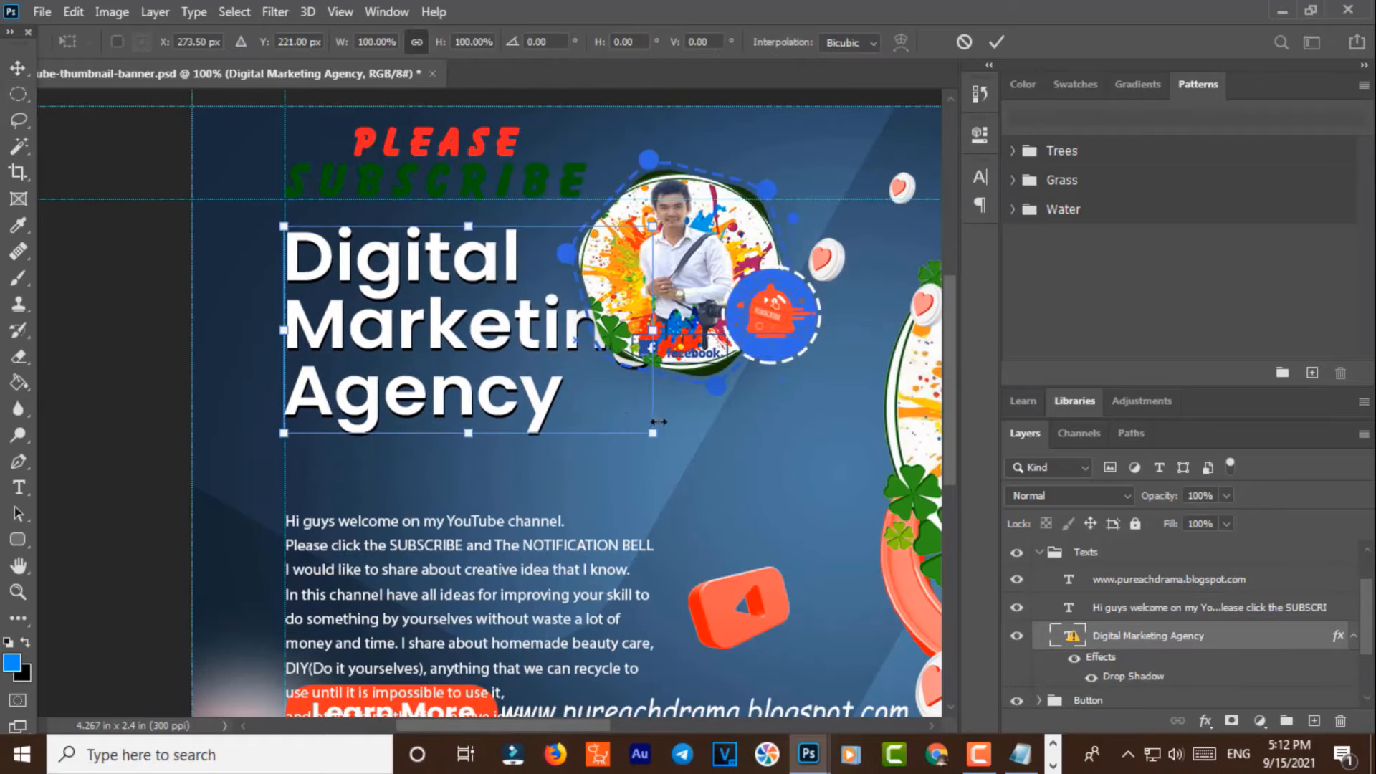
left_click_drag(654, 433, 568, 393)
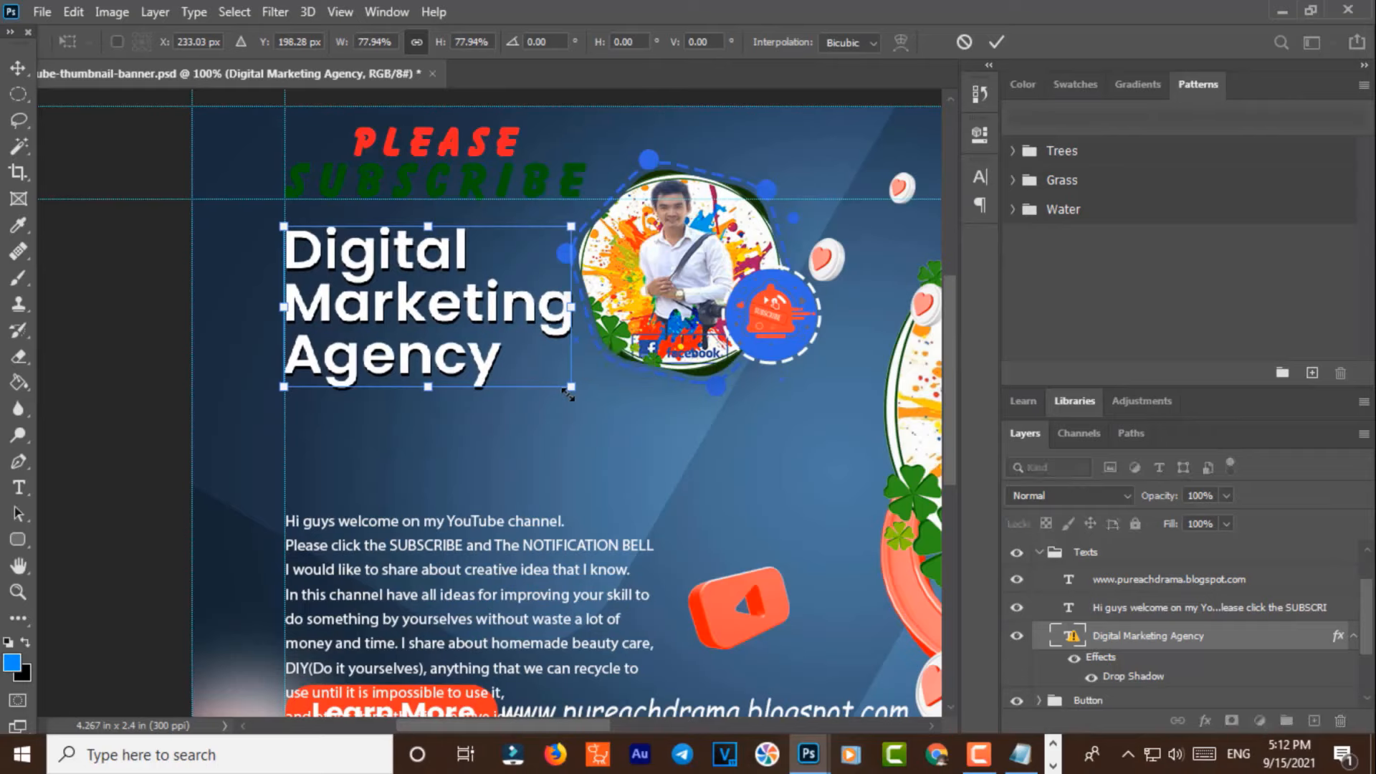
key("Return")
Step: Transform the welcome paragraph by moving it up under the heading and enlarging it to about 115%
left_click(1146, 610)
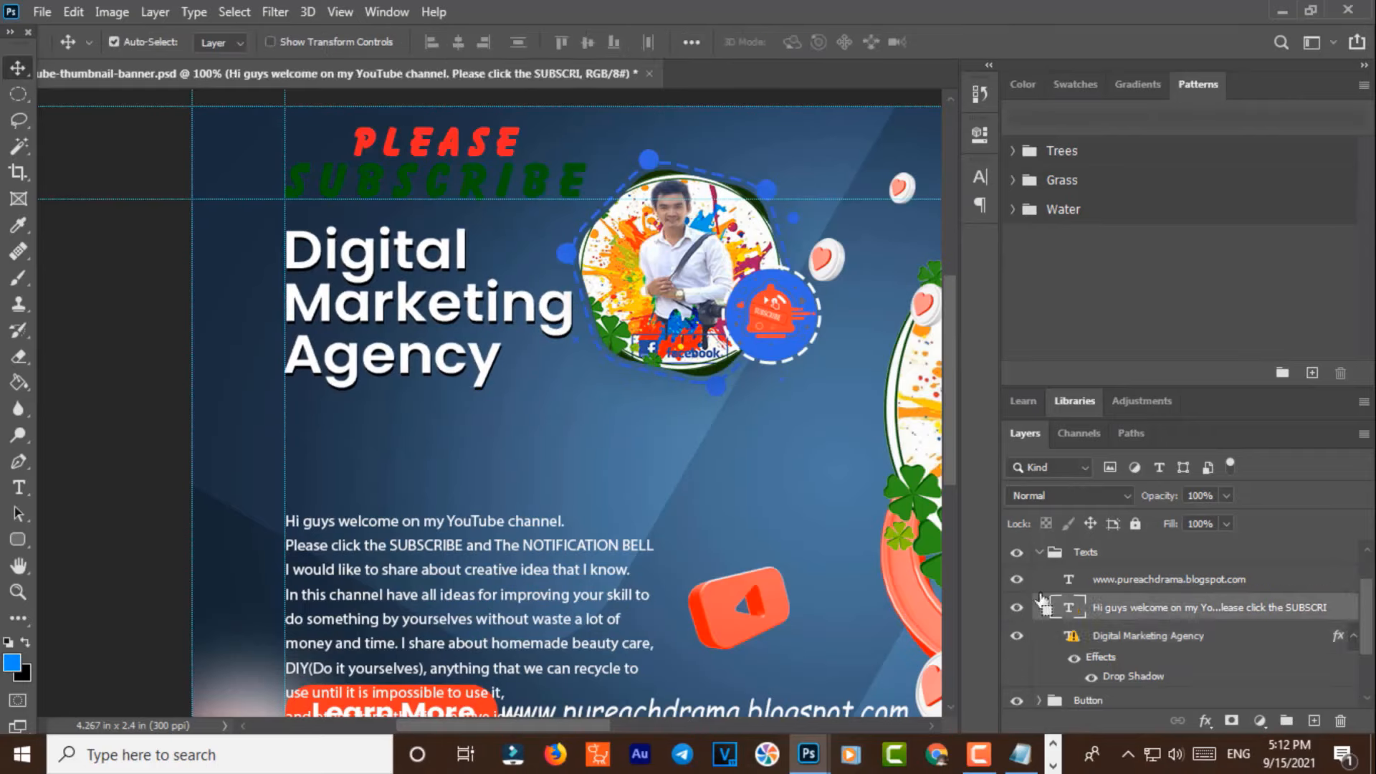
key("ctrl+t")
left_click_drag(531, 573, 532, 477)
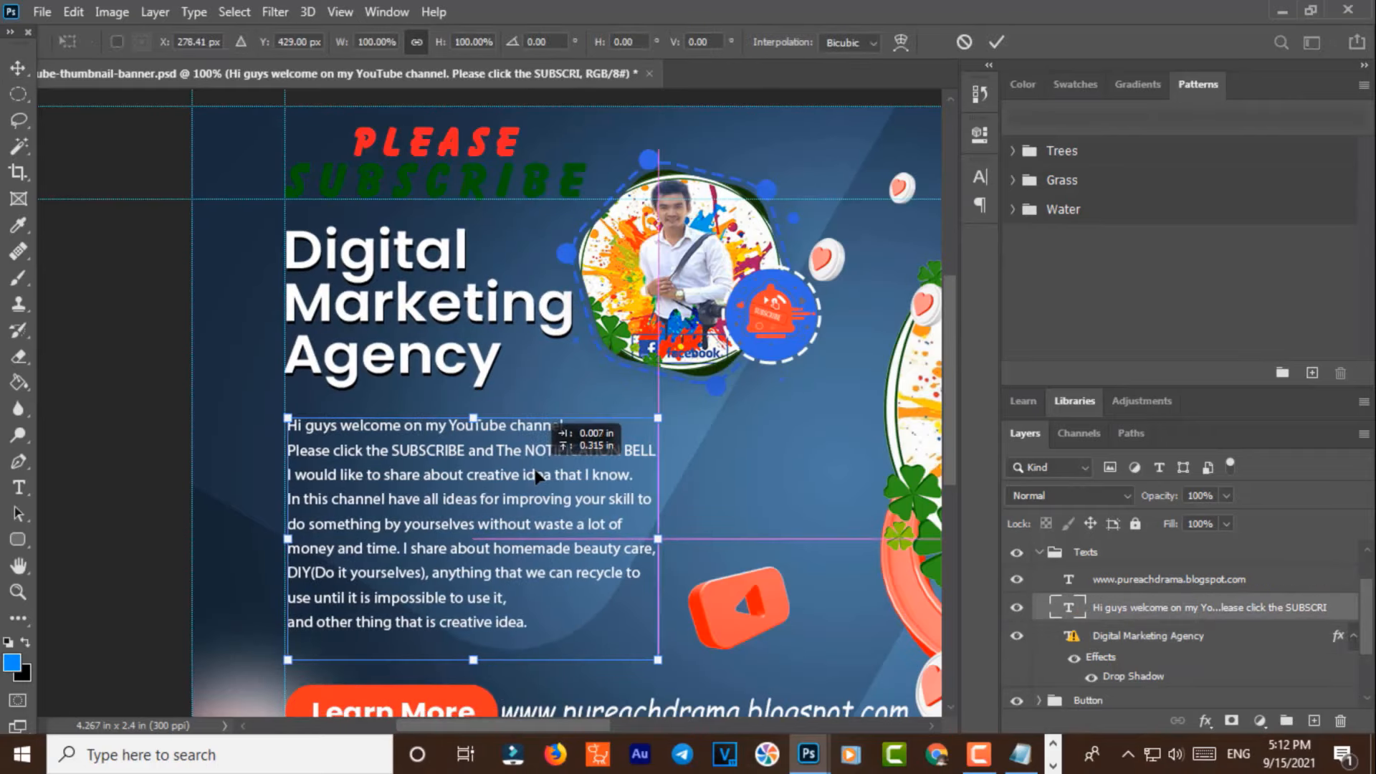
left_click_drag(655, 539, 715, 542)
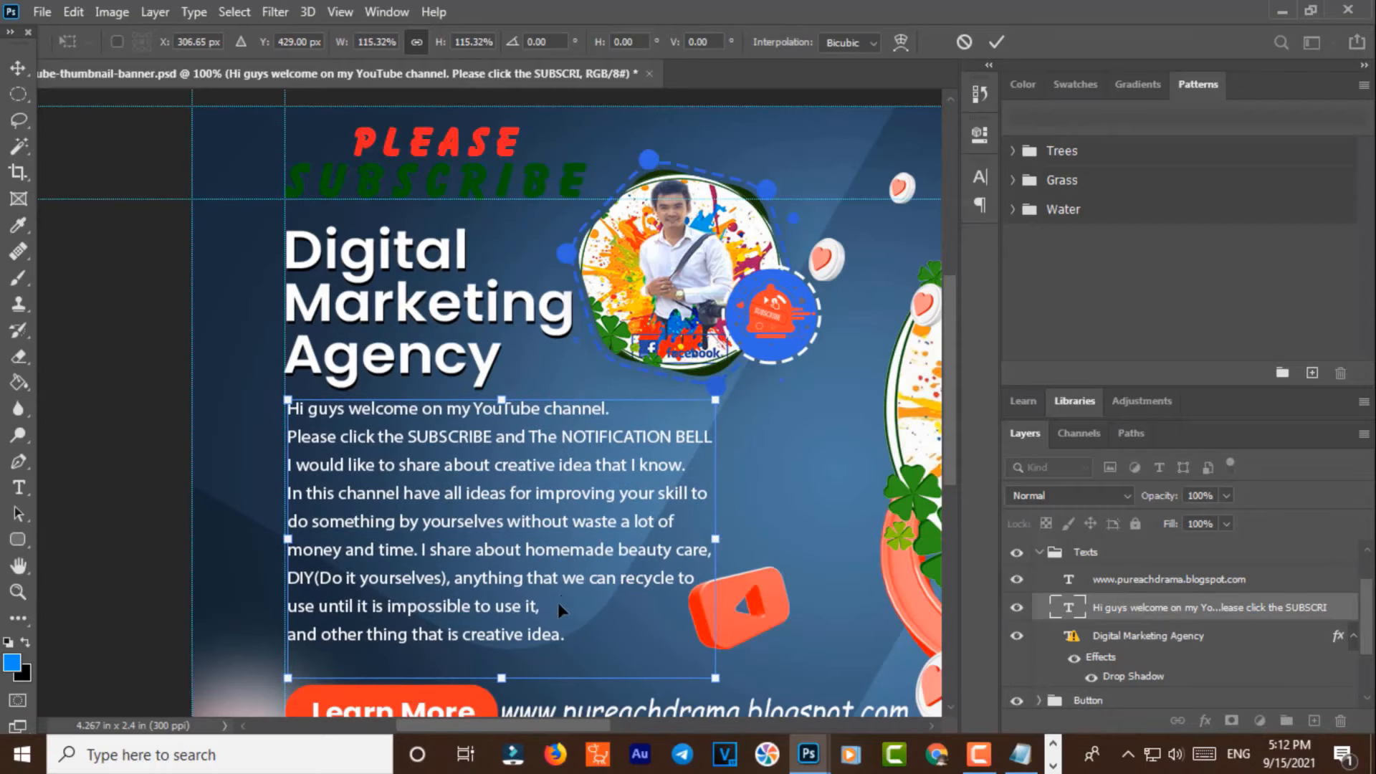
Step: Move the welcome paragraph down so it sits just above the Learn More button, leaving a gap below the heading
scroll(557, 602, "down", 3)
key("Down")
key("Down")
key("Down")
key("Down")
key("Down")
key("Down")
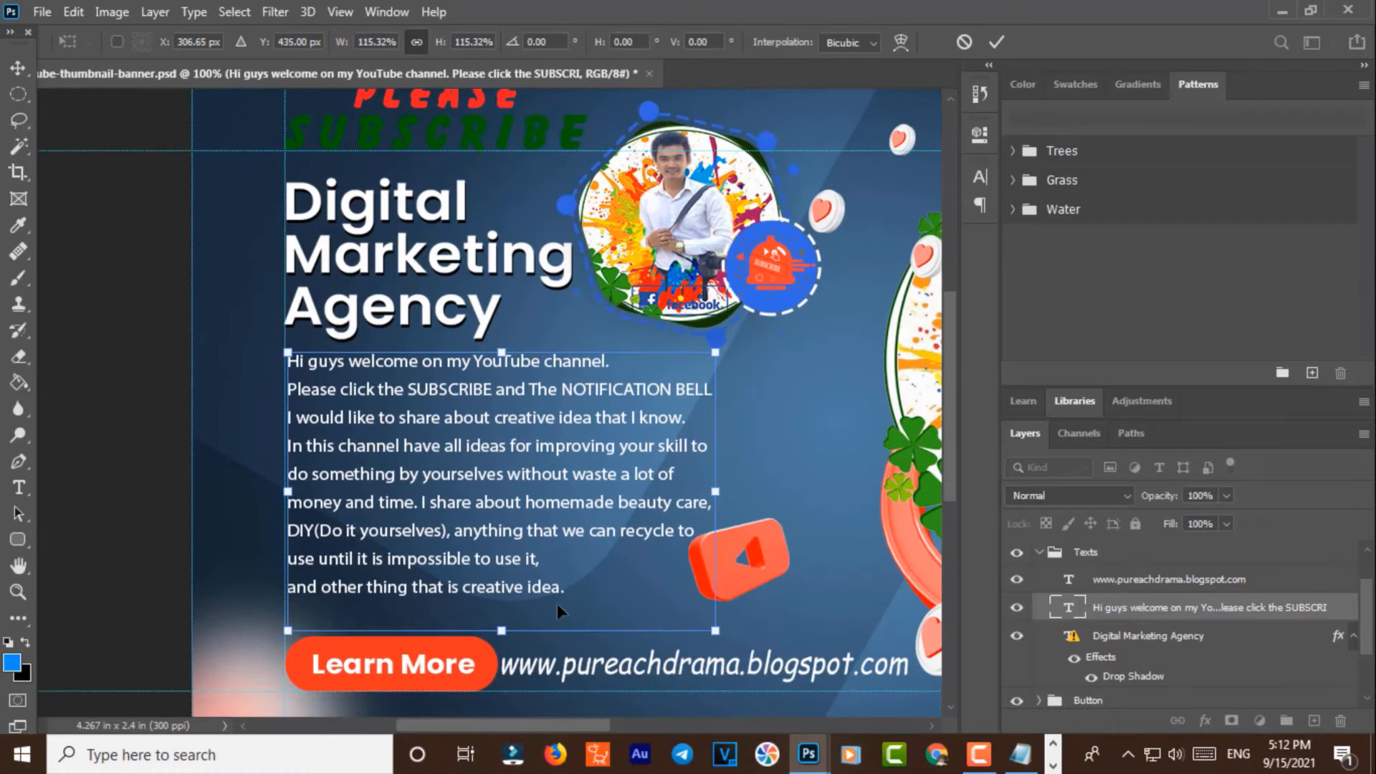
key("Down")
key("Down")
key("Down")
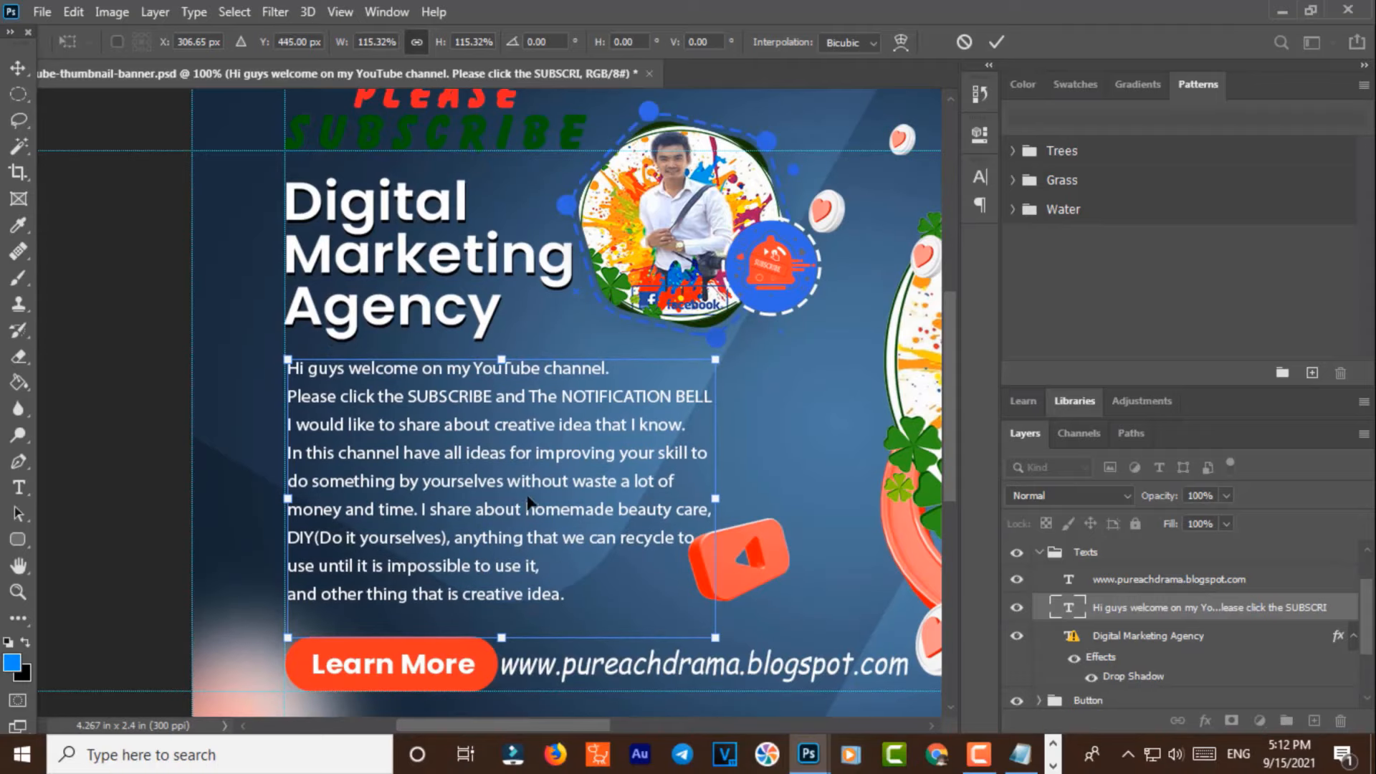
left_click_drag(529, 495, 531, 506)
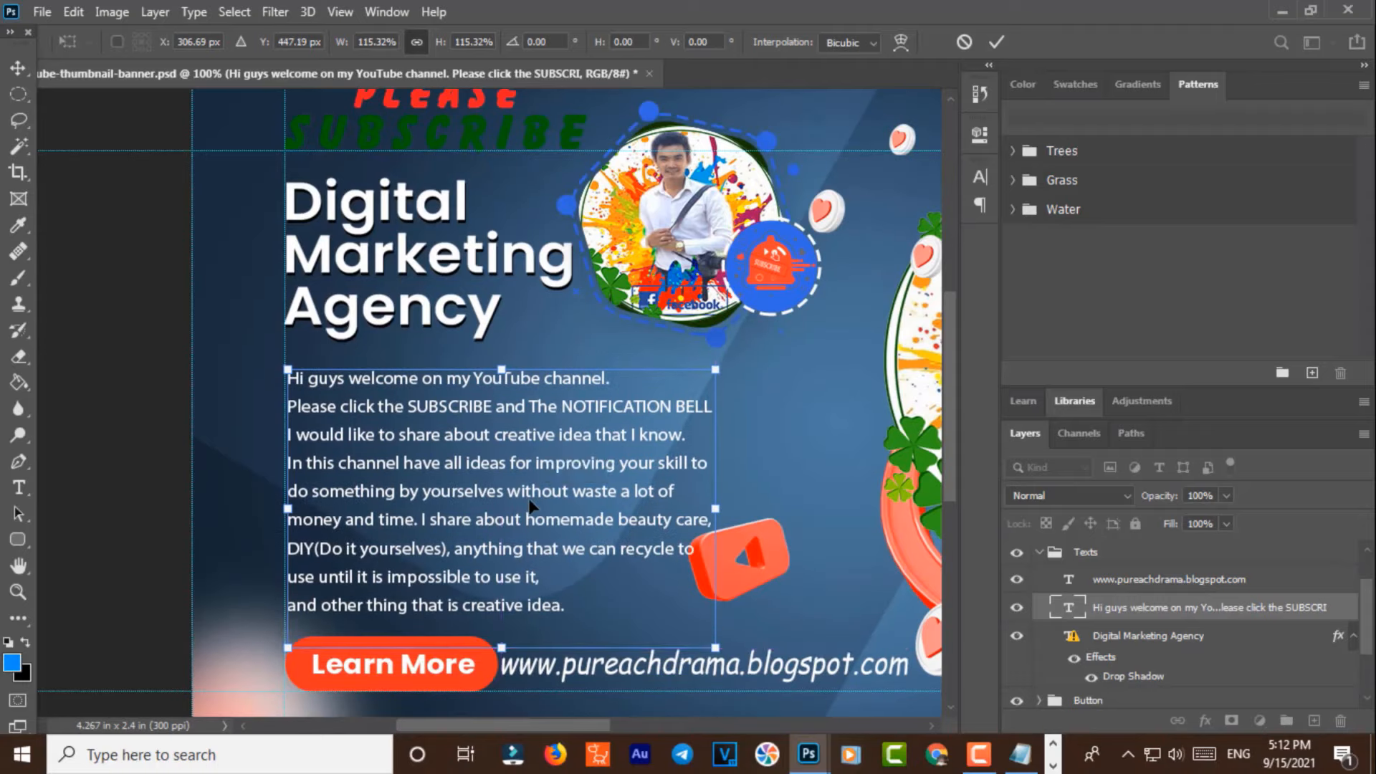
key("Down")
key("Down")
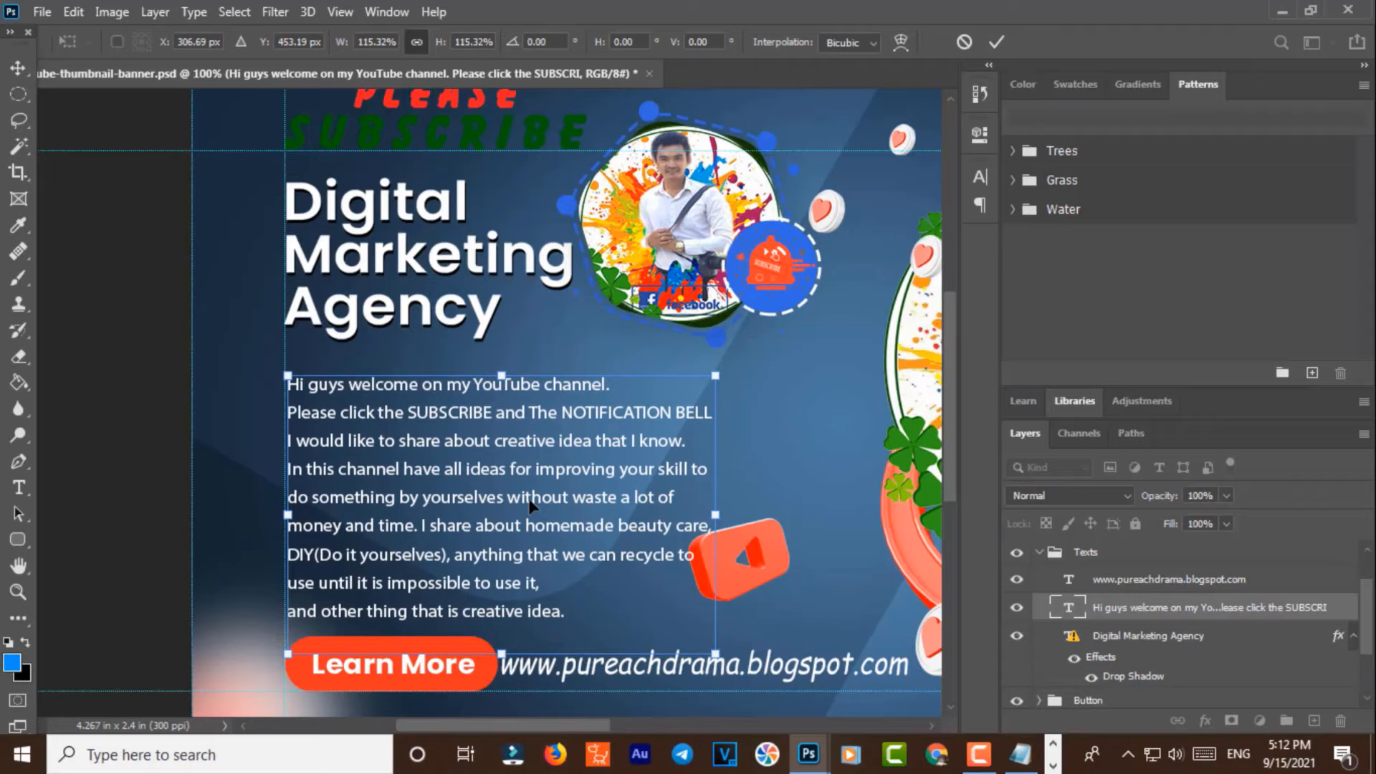
key("Escape")
Step: Move the red YouTube play icon clear of the welcome paragraph, just above the website address
left_click(717, 576)
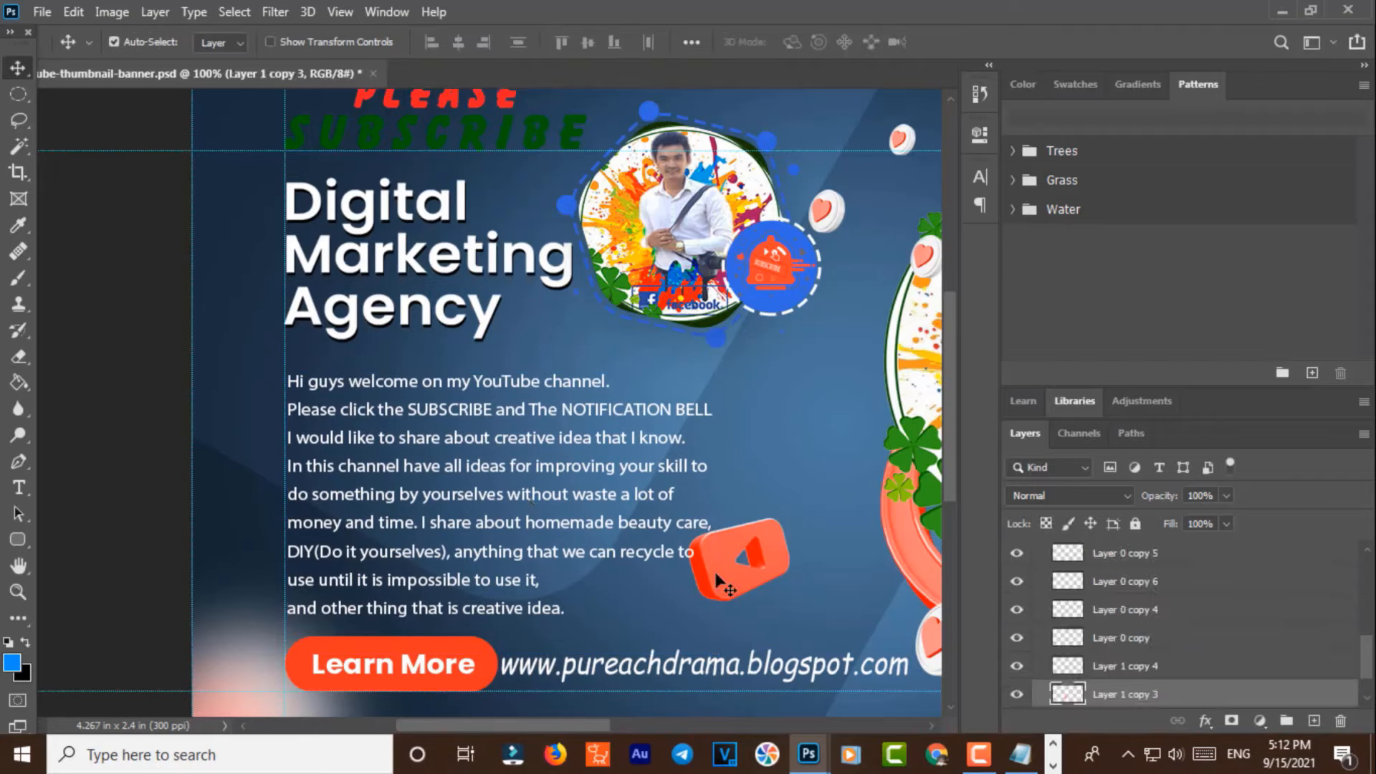
left_click_drag(716, 578, 758, 603)
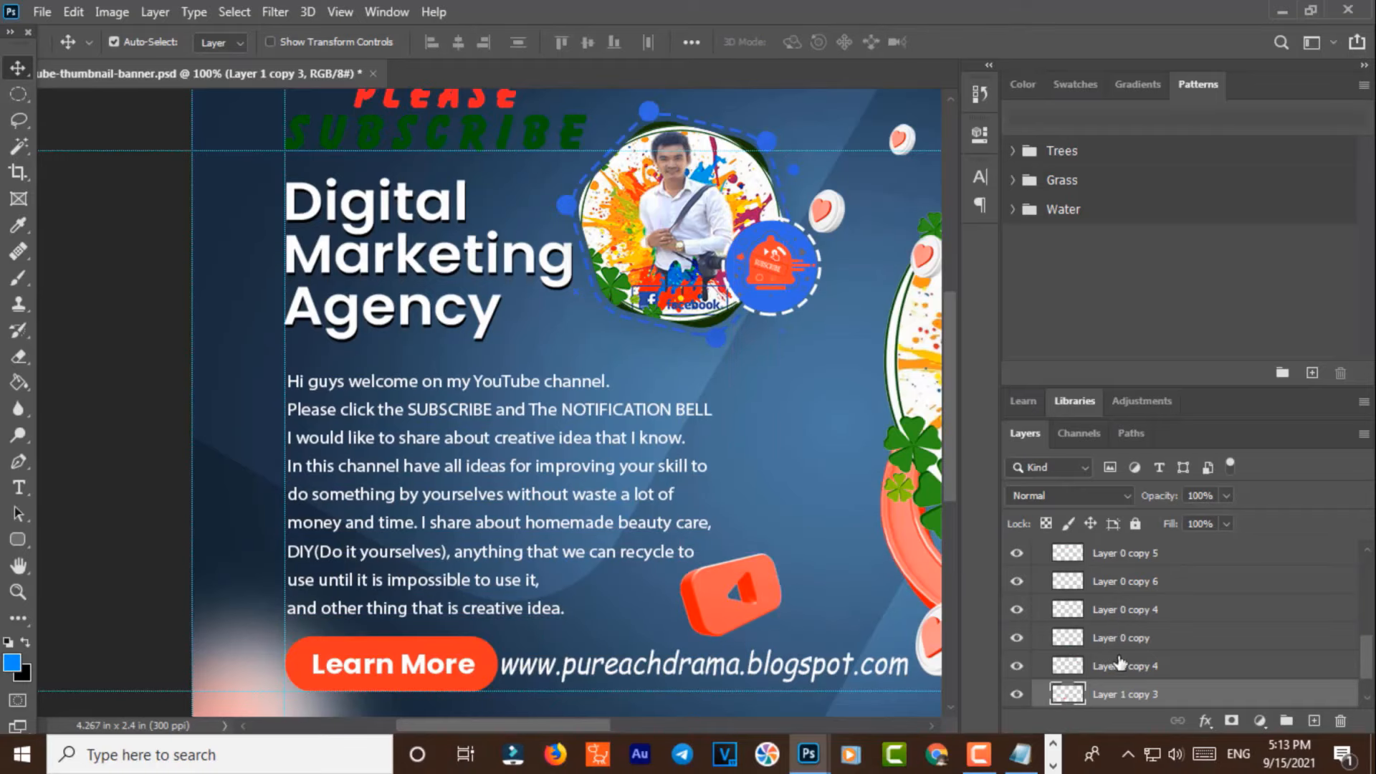
left_click_drag(1208, 692, 1234, 706)
left_click_drag(690, 594, 782, 419)
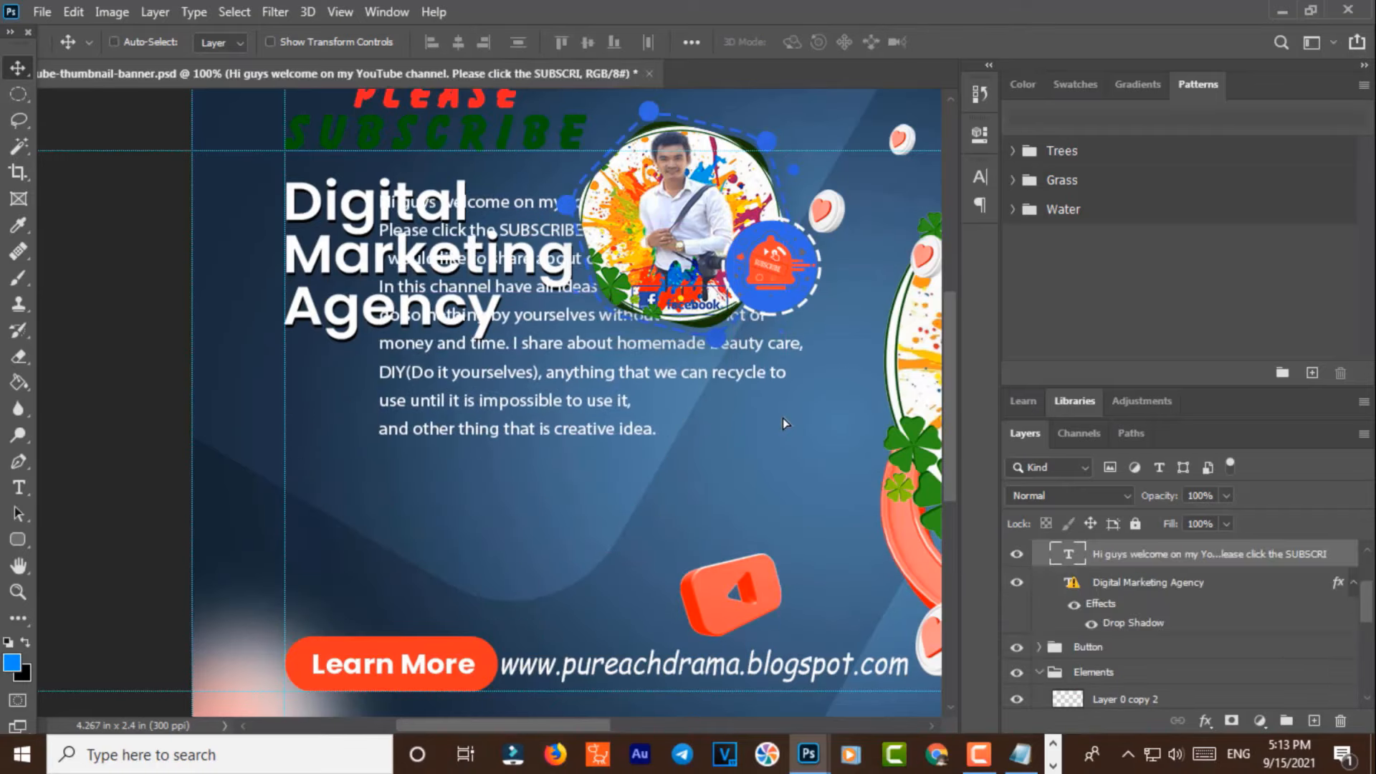
key("ctrl+z")
Step: Duplicate the red YouTube play icon into the empty area above it and lower the copy's opacity to 22%
left_click_drag(714, 589, 787, 417)
left_click(1226, 495)
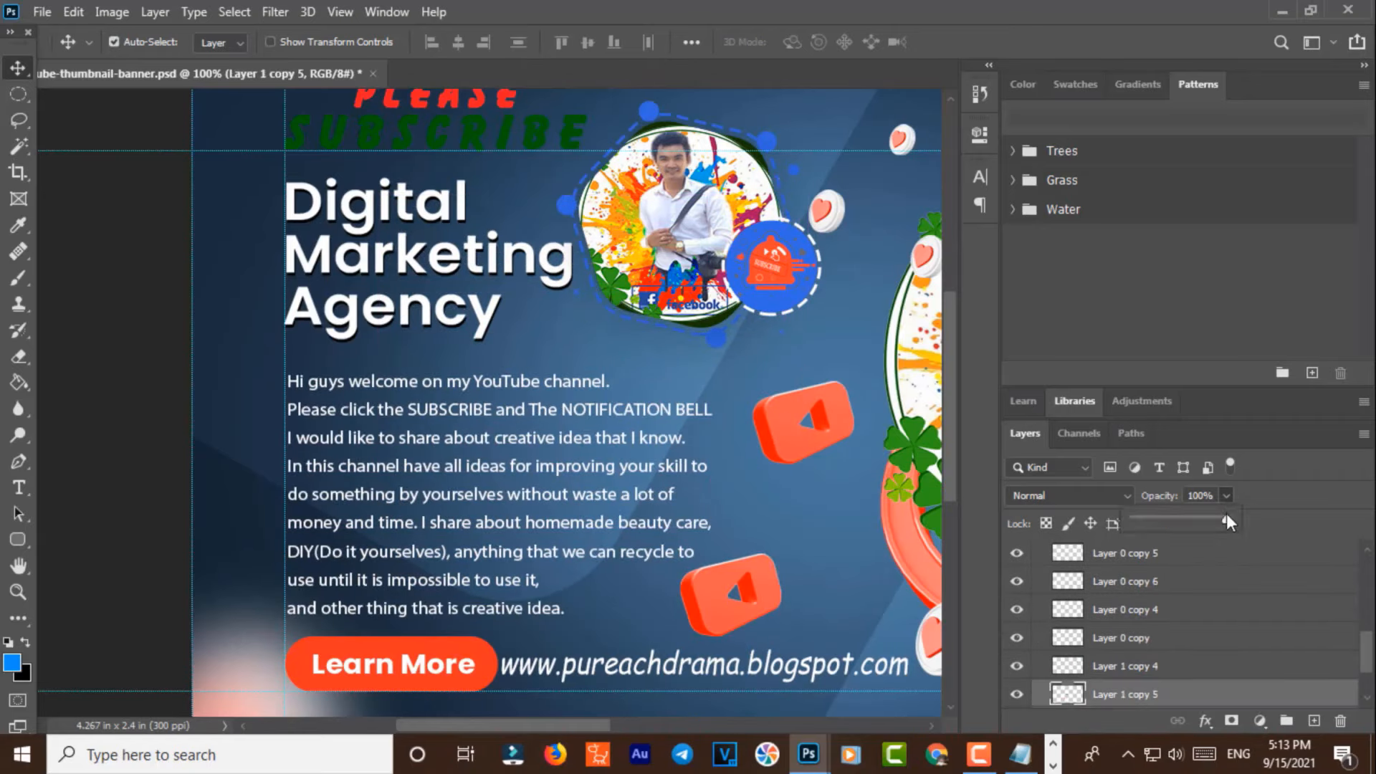
left_click_drag(1164, 513, 1155, 513)
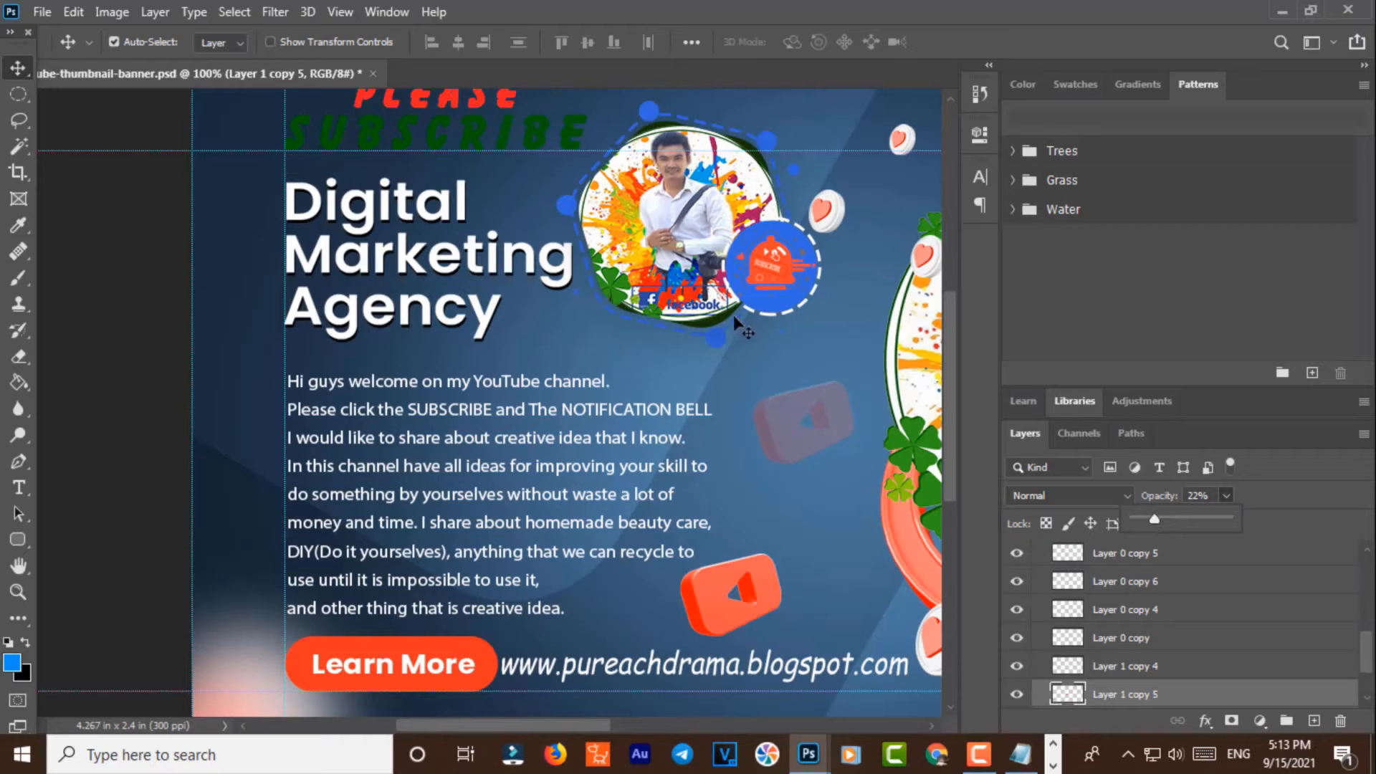
left_click(749, 362)
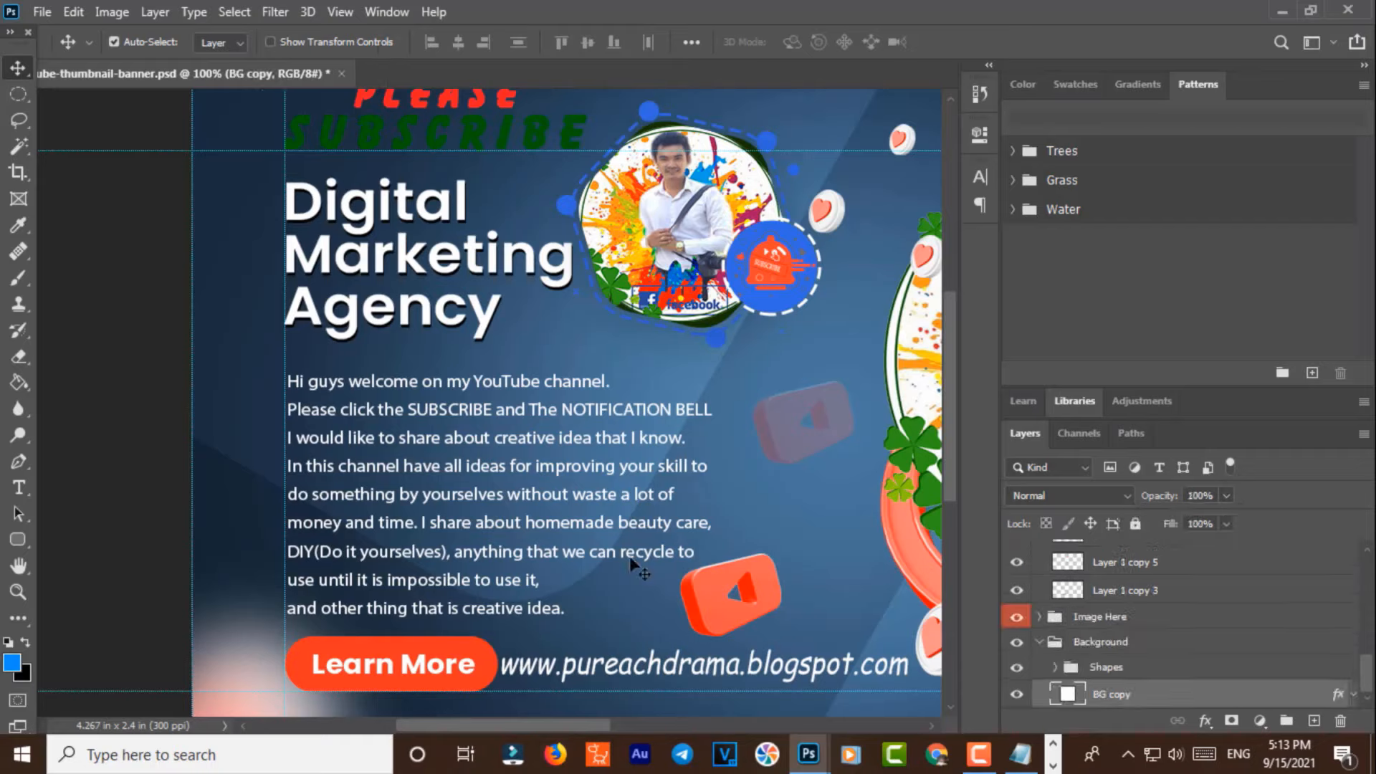
Step: Shift the fully opaque play icon beside the paragraph further right, towards the red 3D ring
scroll(668, 470, "down", 5)
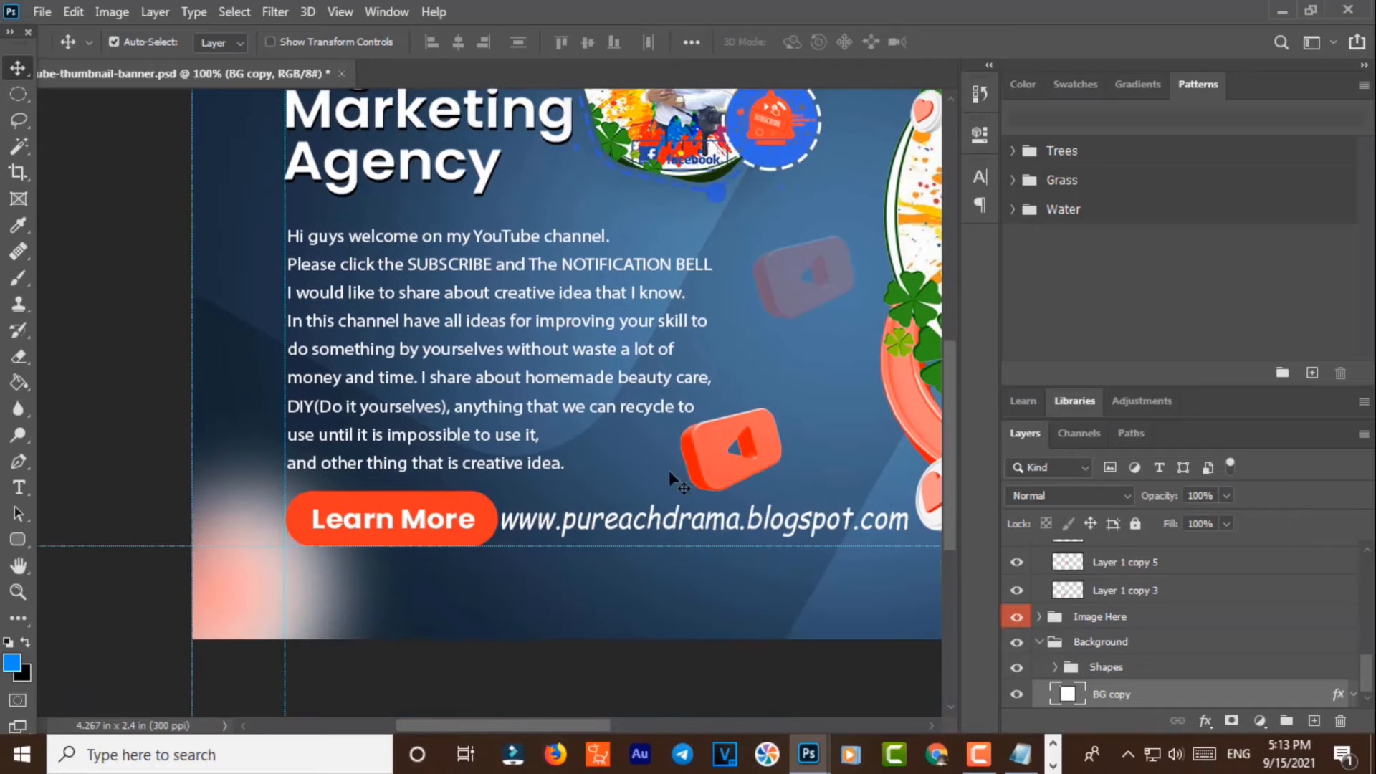
key("ctrl+minus")
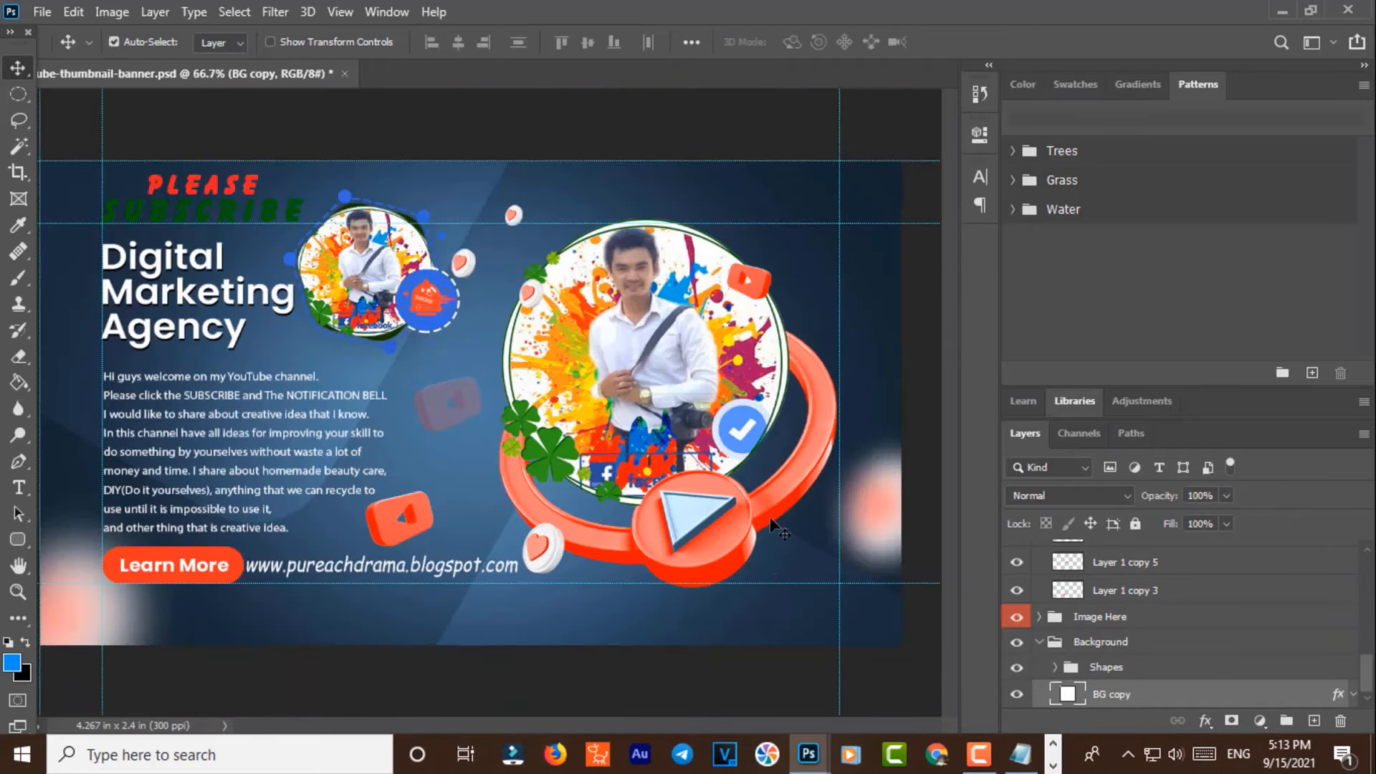
left_click(386, 520)
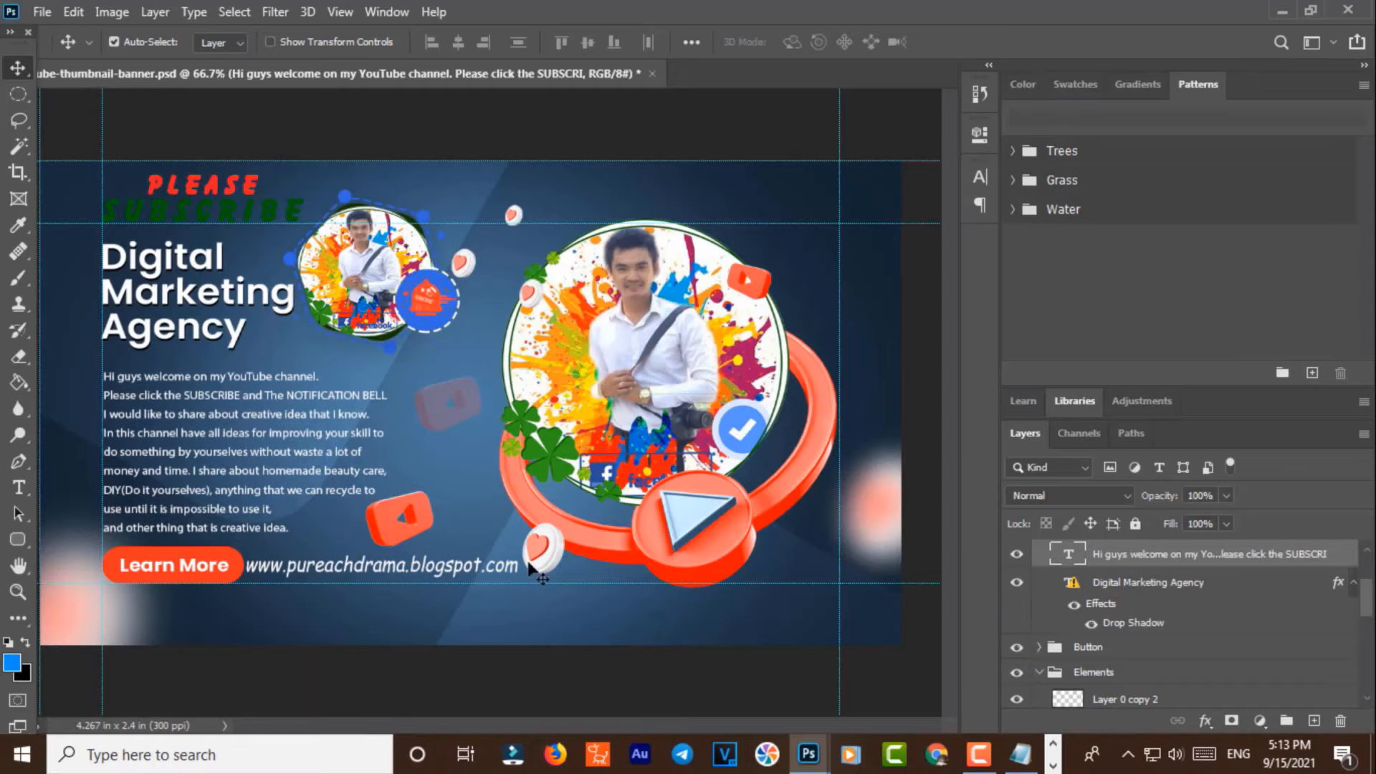
left_click(404, 513)
left_click_drag(404, 513, 437, 506)
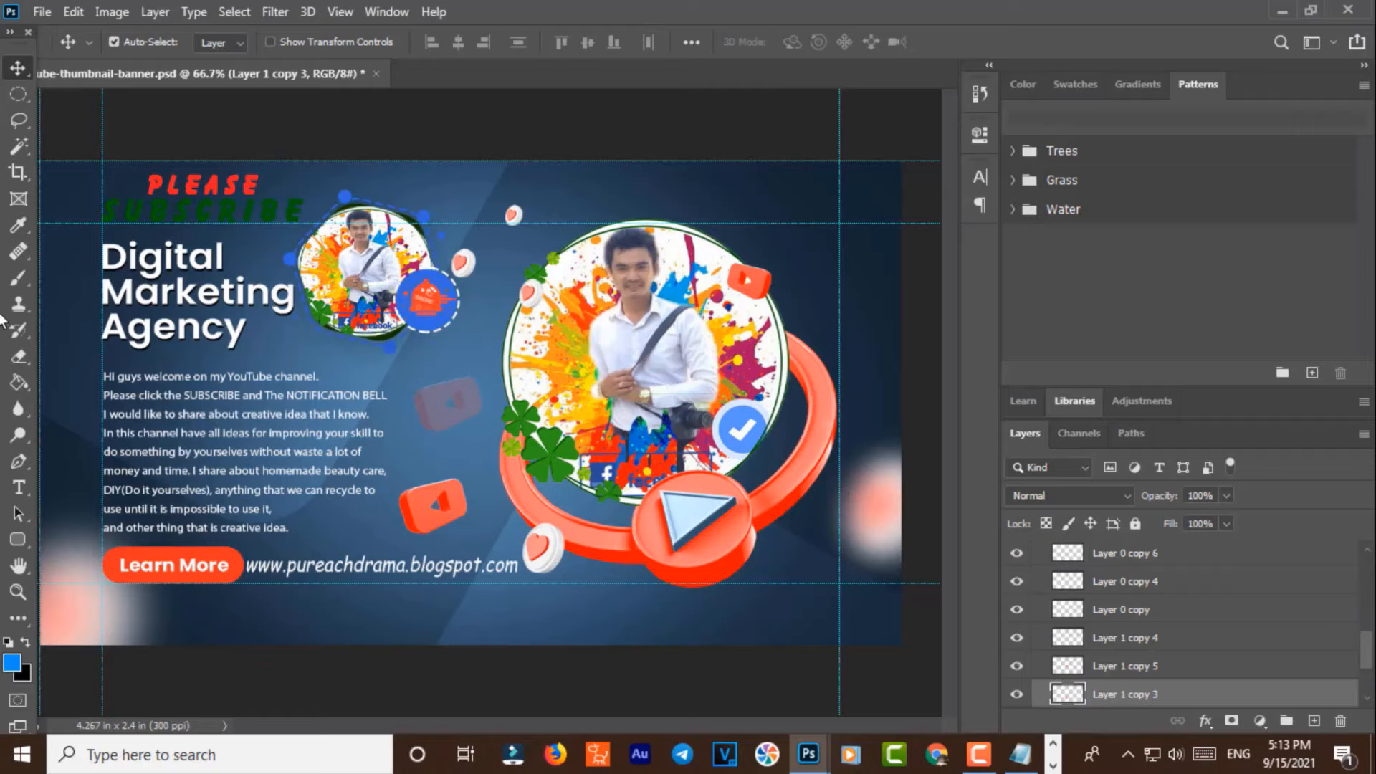
Step: Replace the Digital Marketing Agency heading text with "100K" and commit it
left_click(19, 487)
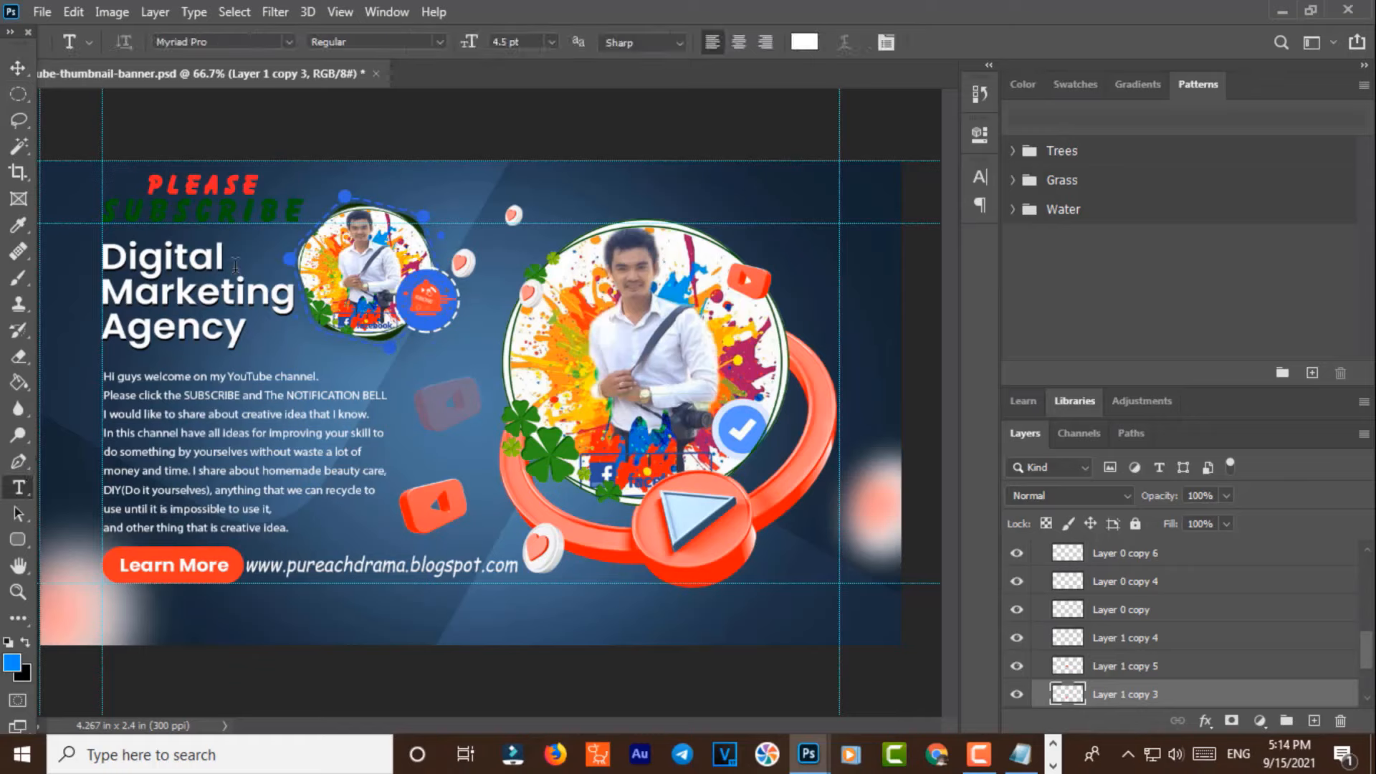
left_click(241, 331)
key("Return")
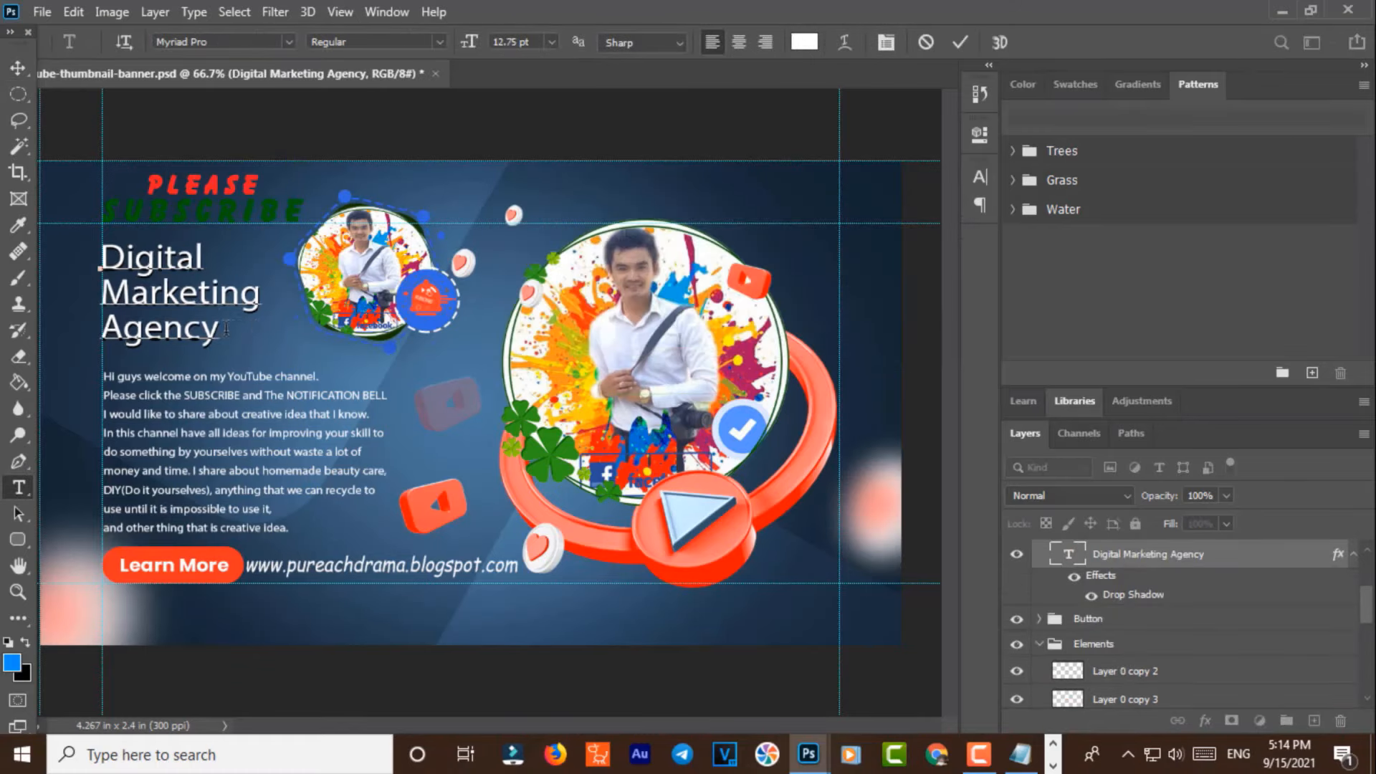
left_click_drag(226, 328, 106, 256)
type("1ooK")
key("BackSpace")
key("BackSpace")
key("BackSpace")
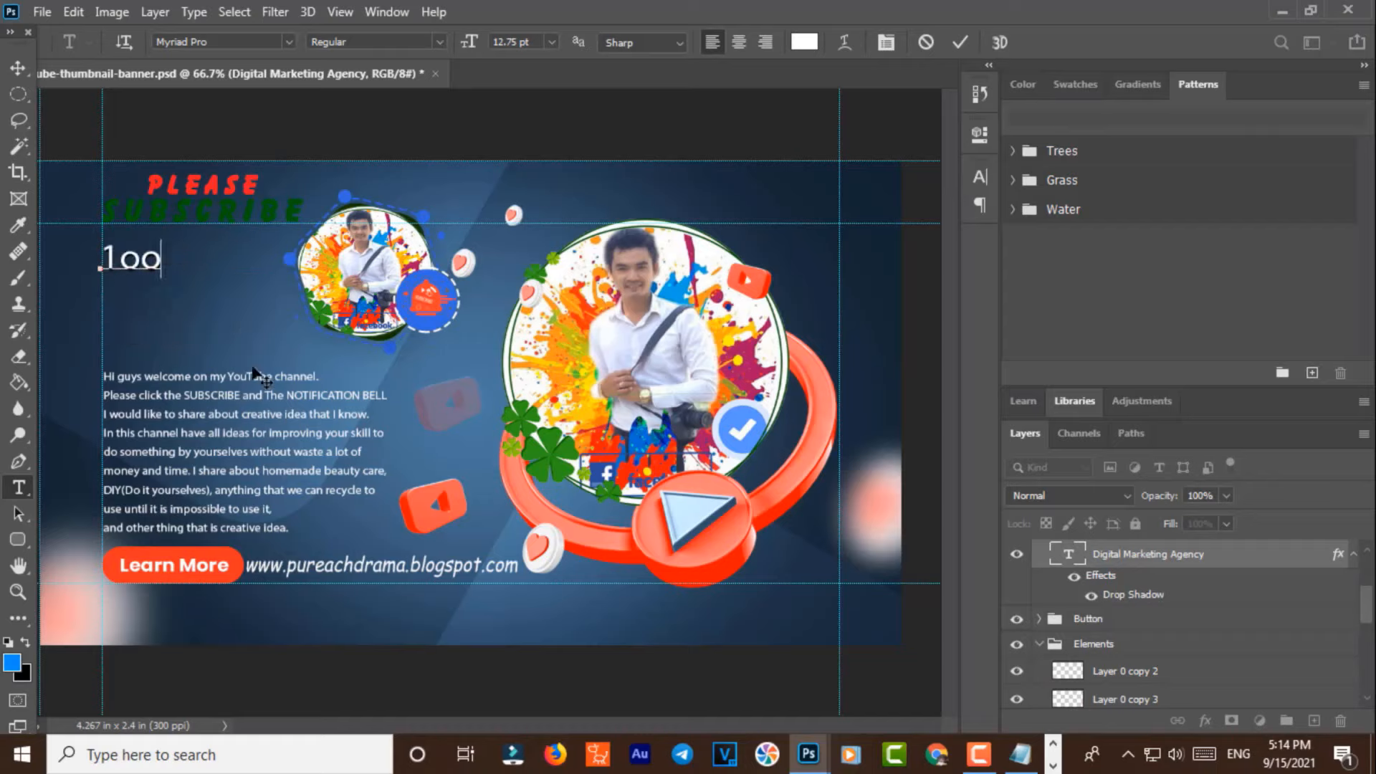
type("00K")
left_click(18, 68)
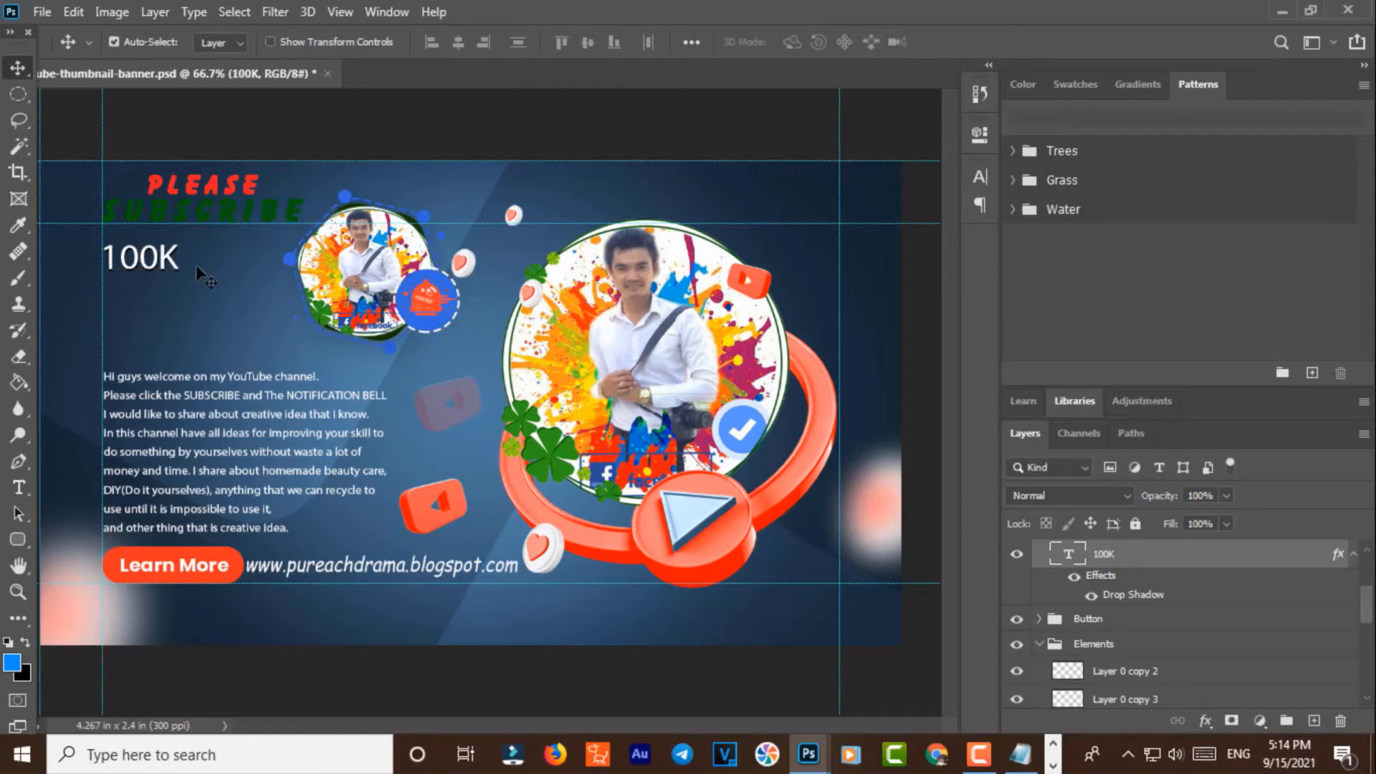
Step: Scale the 100K heading up to about 126% and apply the transform
key("ctrl+t")
left_click_drag(202, 274, 194, 268)
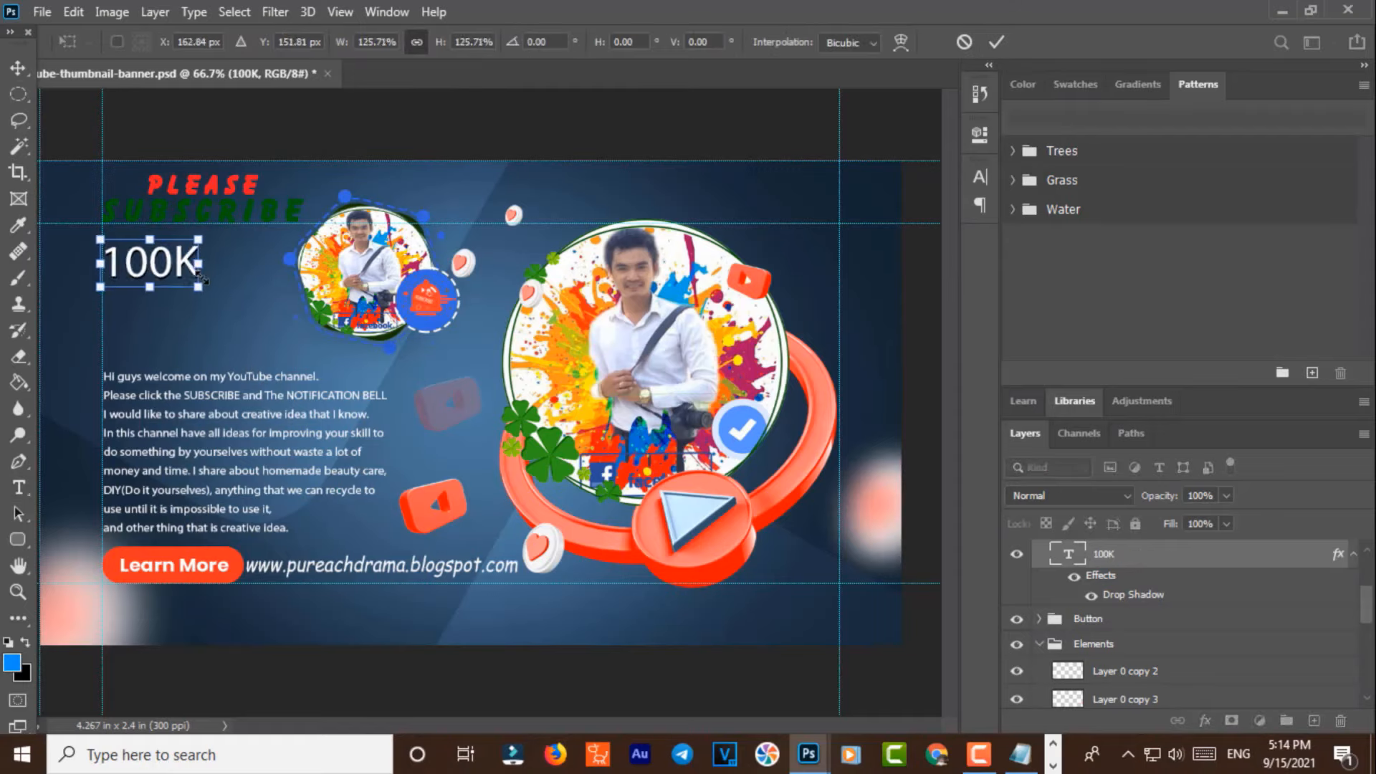
key("Return")
Step: Add a second line reading "Subsceiber" beneath 100K in the heading and commit the text
key("t")
left_click(194, 264)
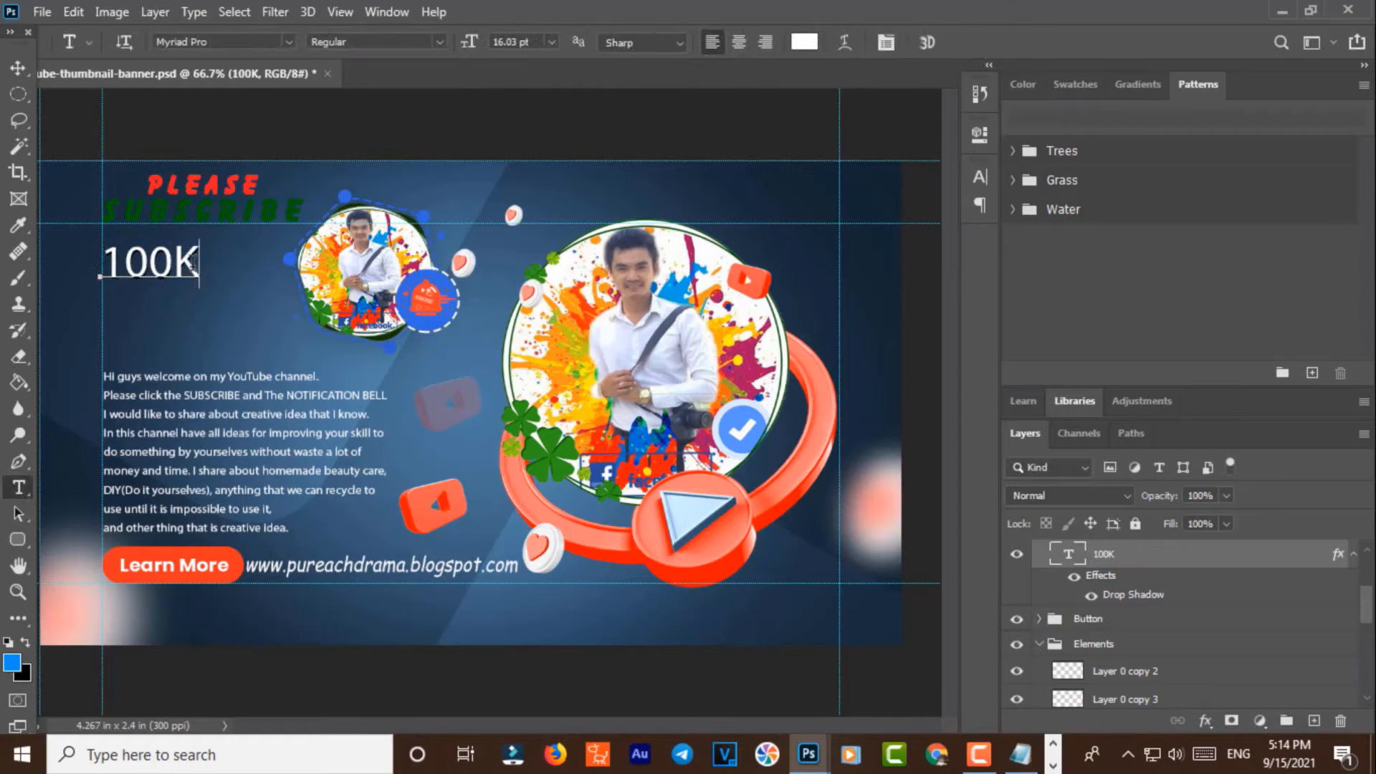
type("S")
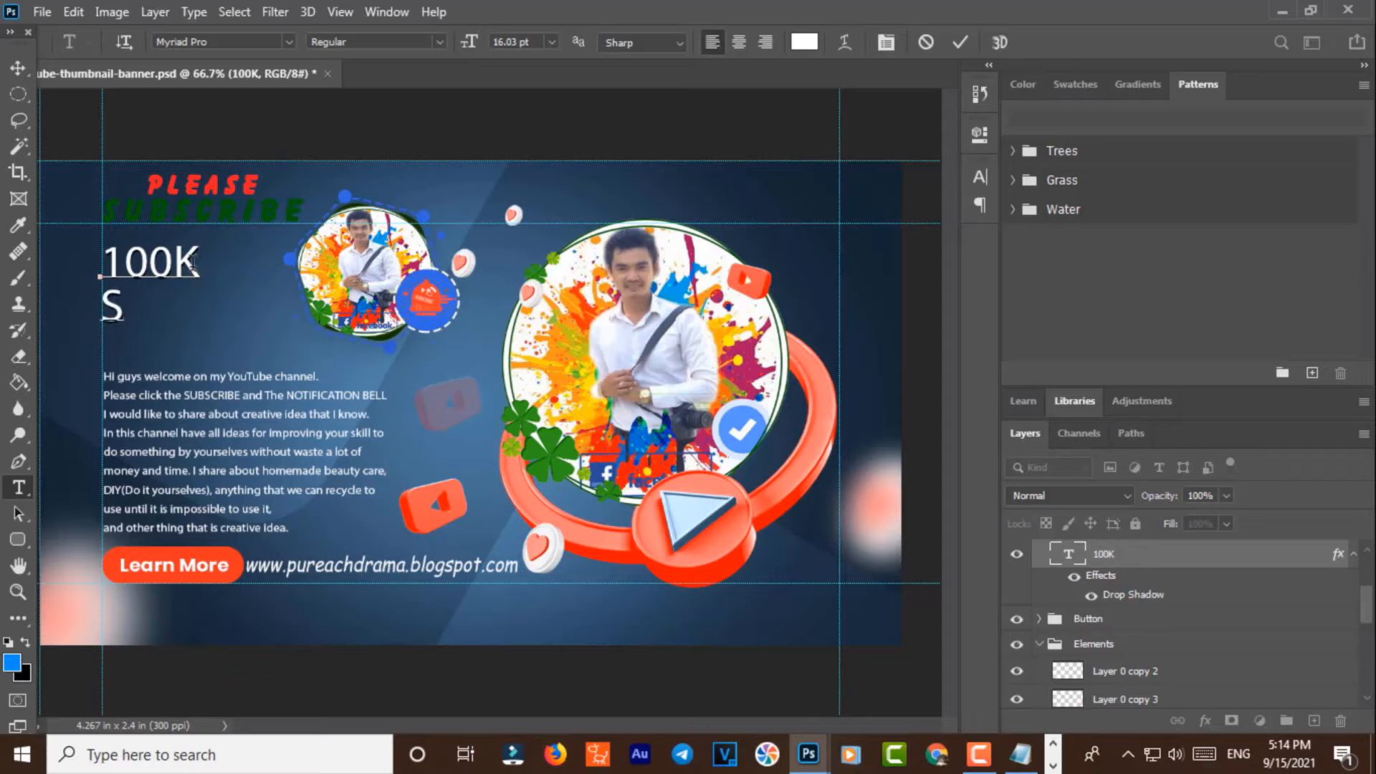
type("ubs")
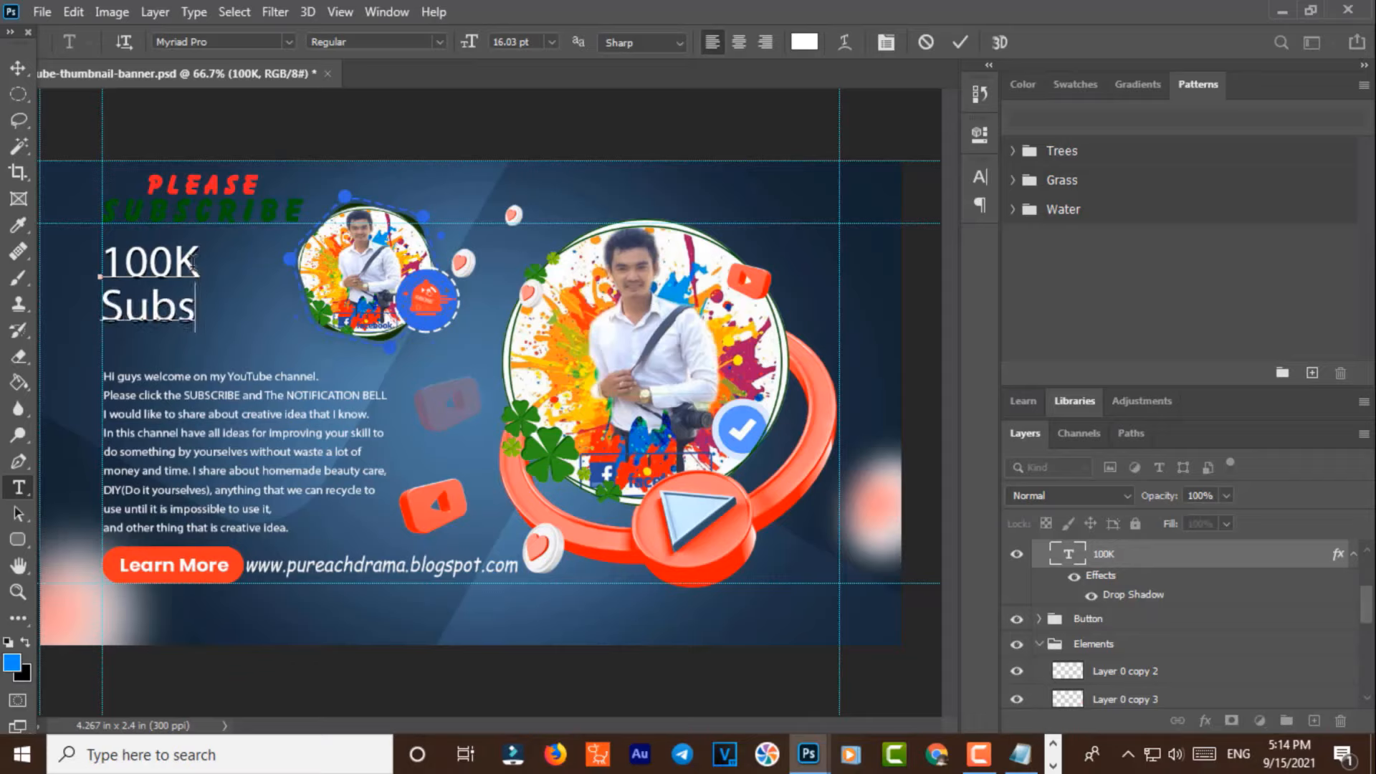
type("cei")
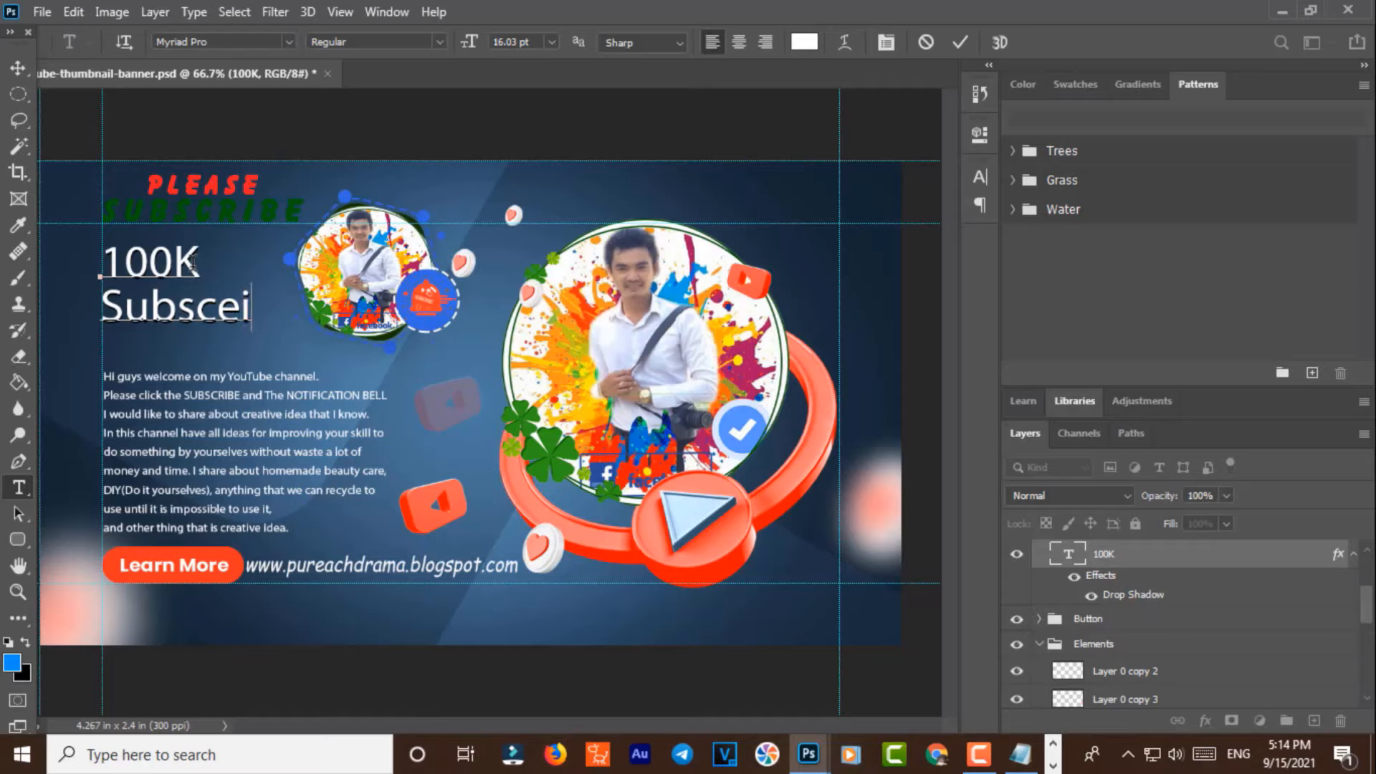
type("ber")
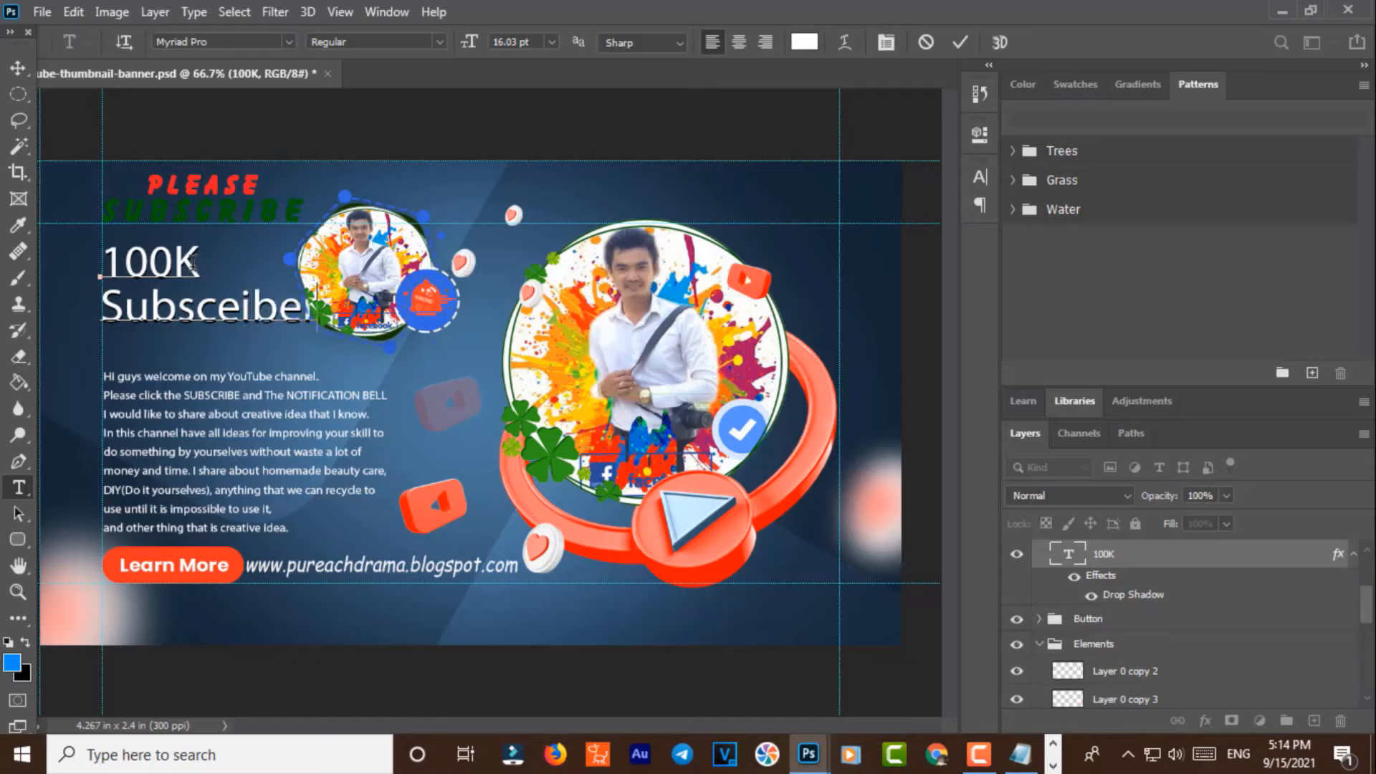
left_click(18, 67)
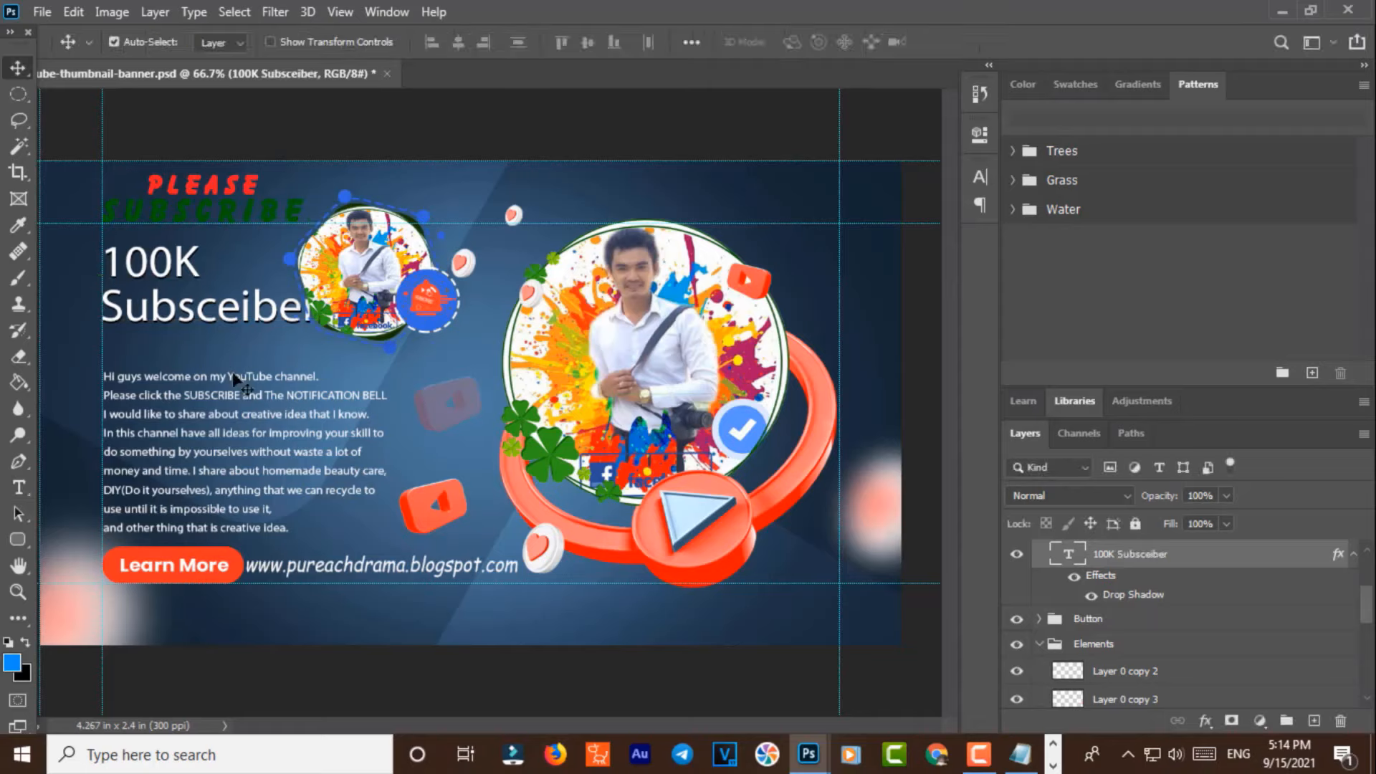
Step: Scale the two-line heading down to about 92% so it clears the round logo
key("ctrl+t")
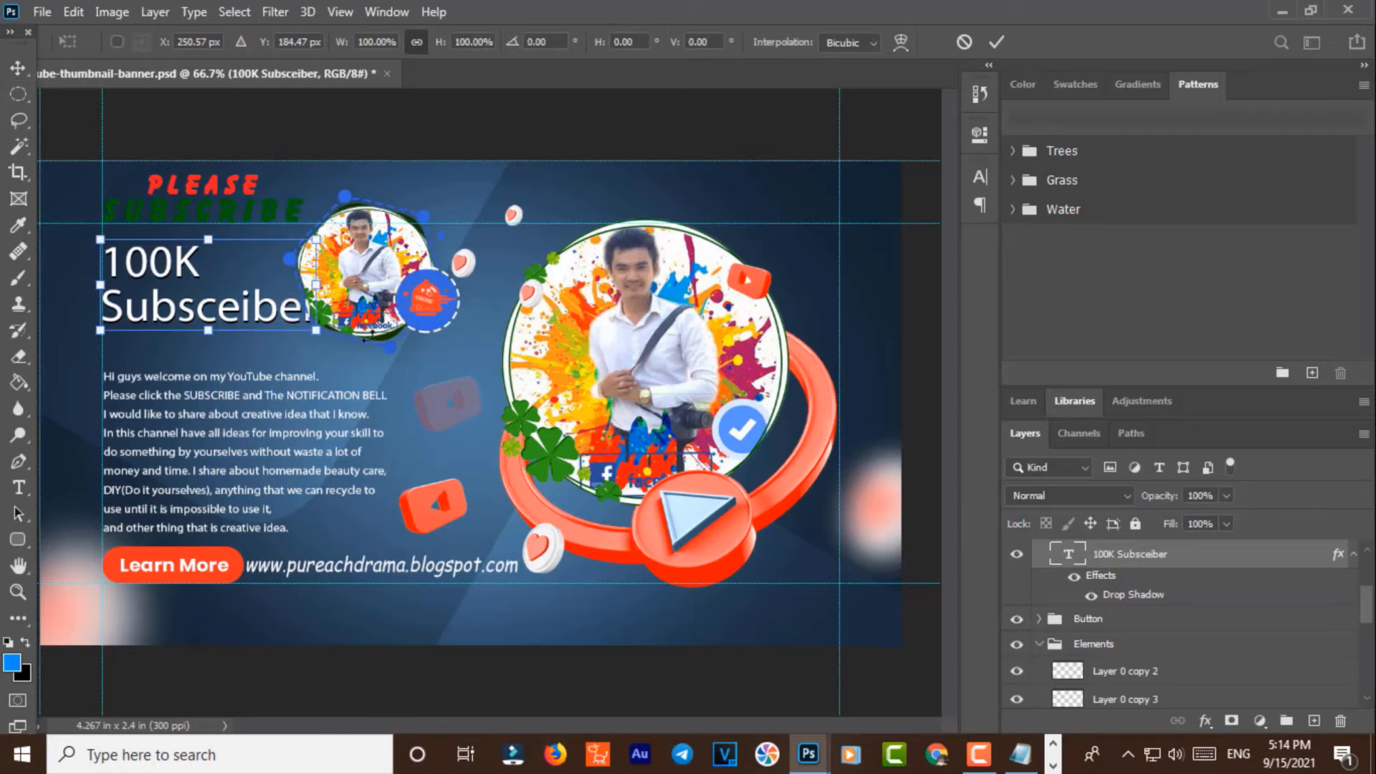
left_click_drag(316, 329, 299, 323)
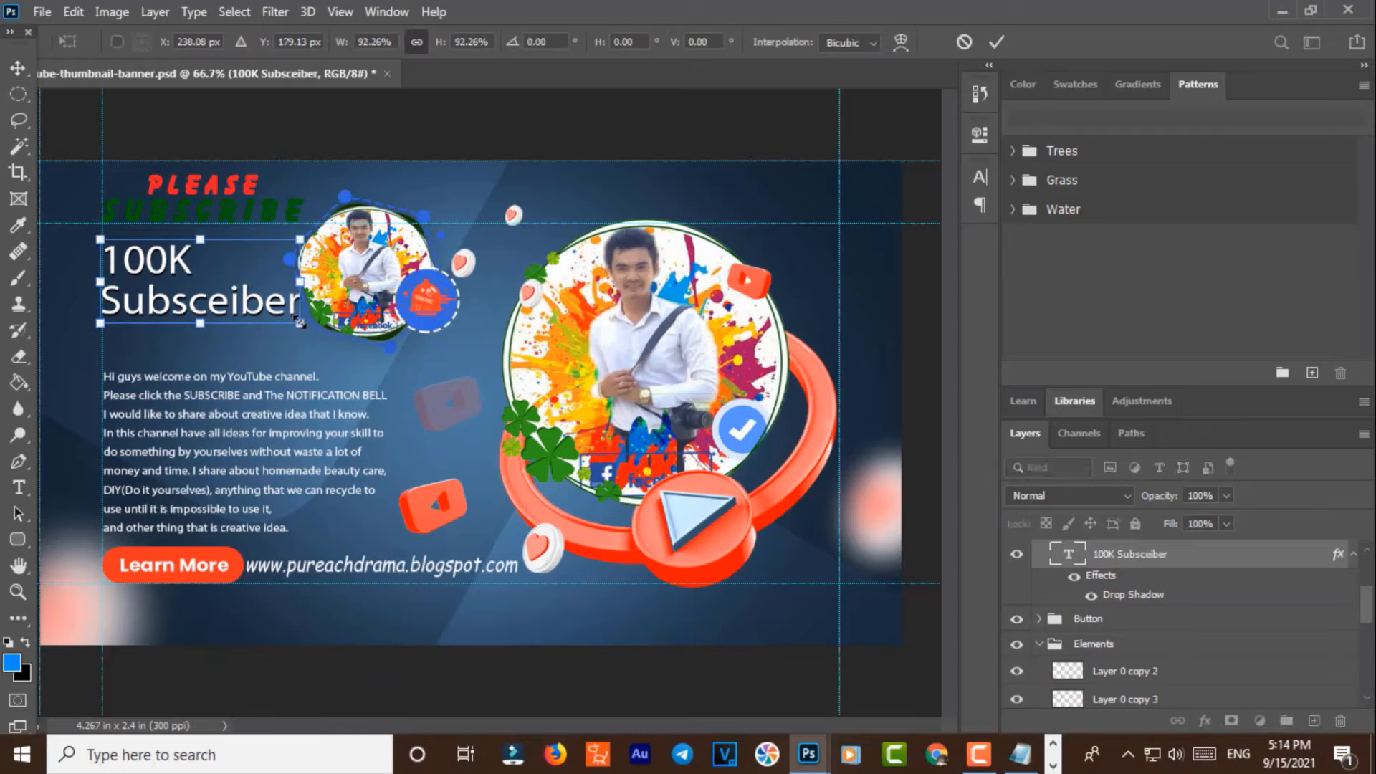
key("Return")
Step: Delete the heading's final "r" and add a third line reading "SOON" in capitals
left_click(19, 487)
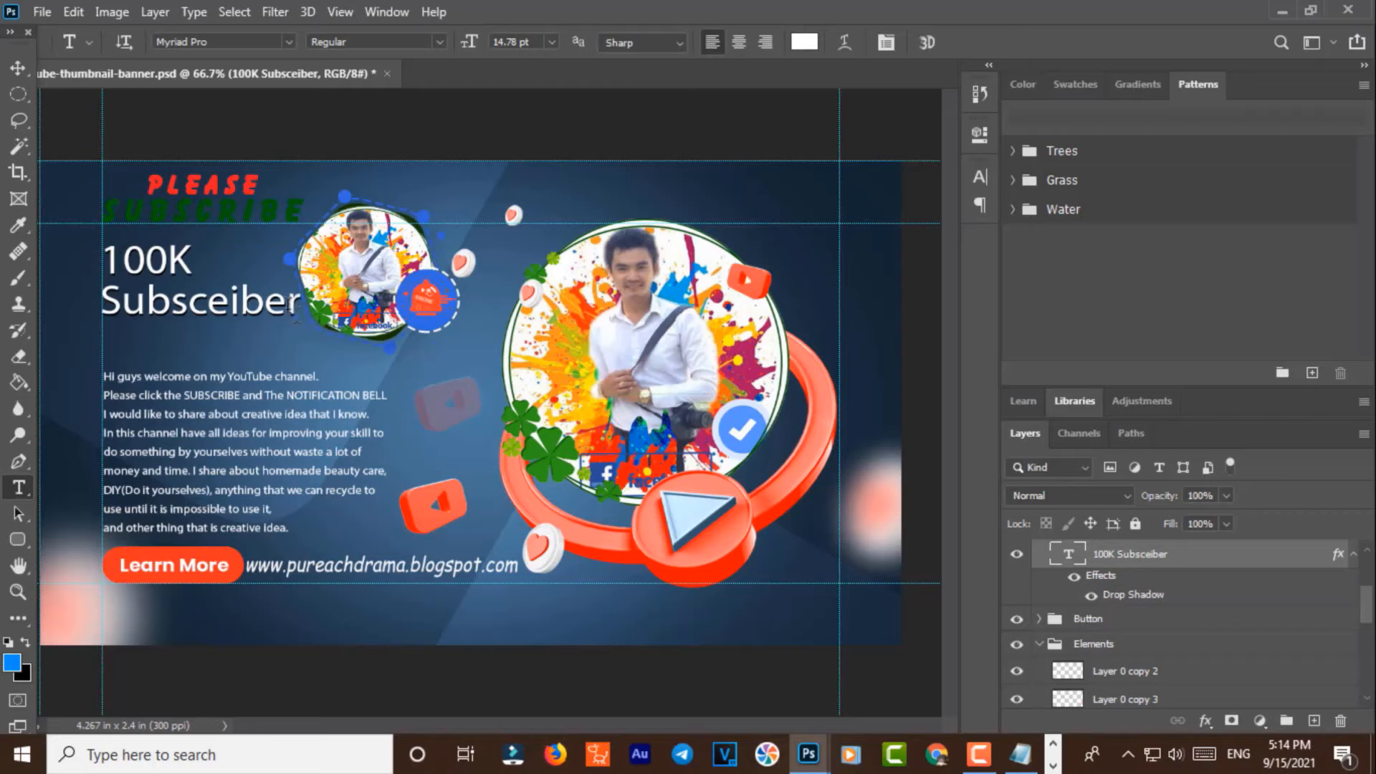
left_click(290, 305)
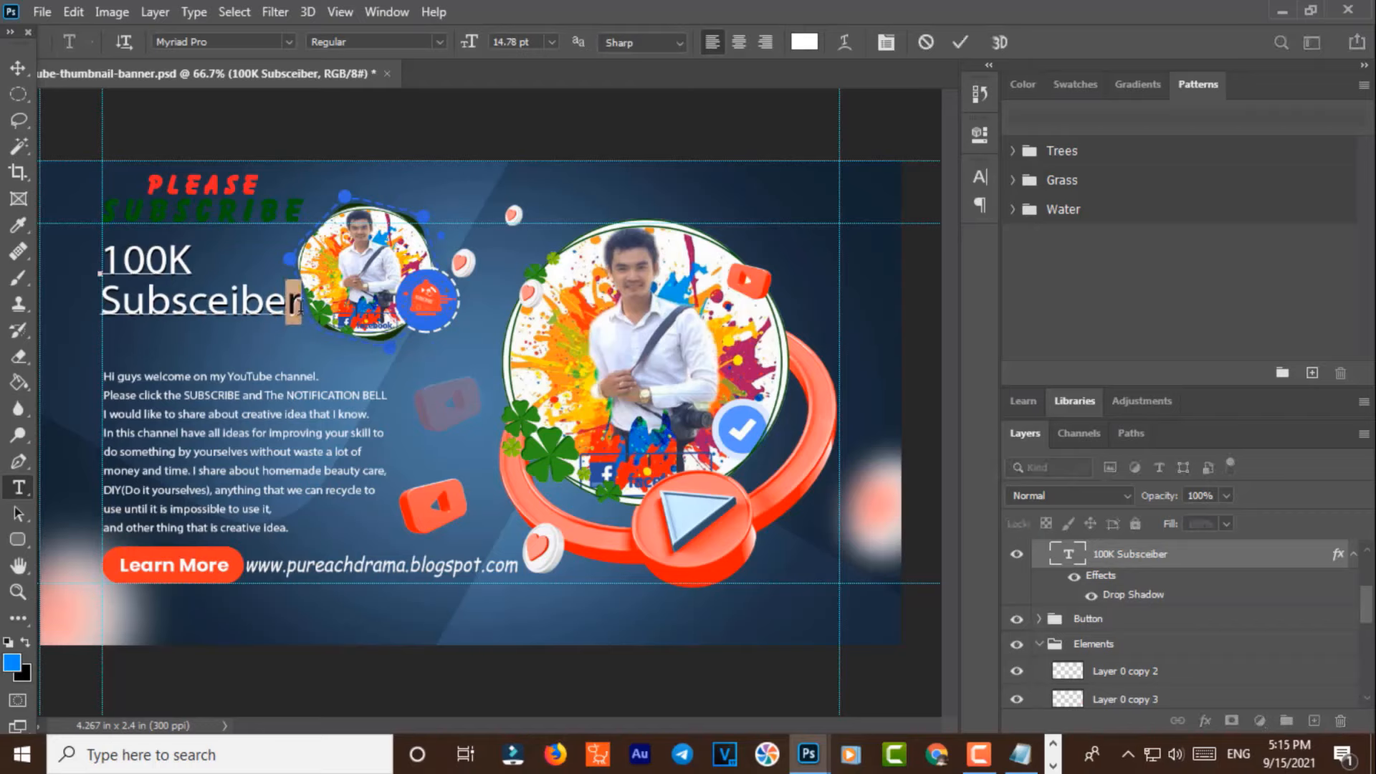
key("BackSpace")
type("S")
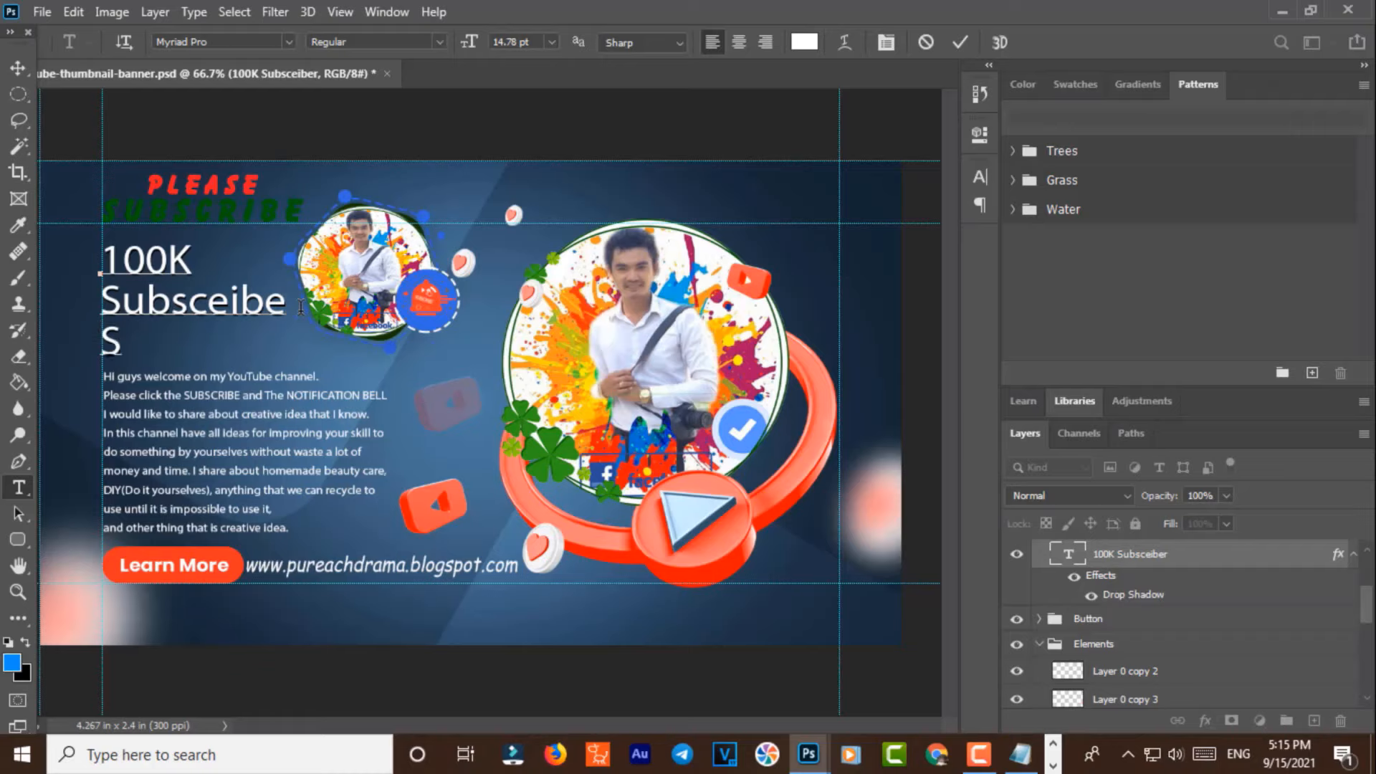
type("oon")
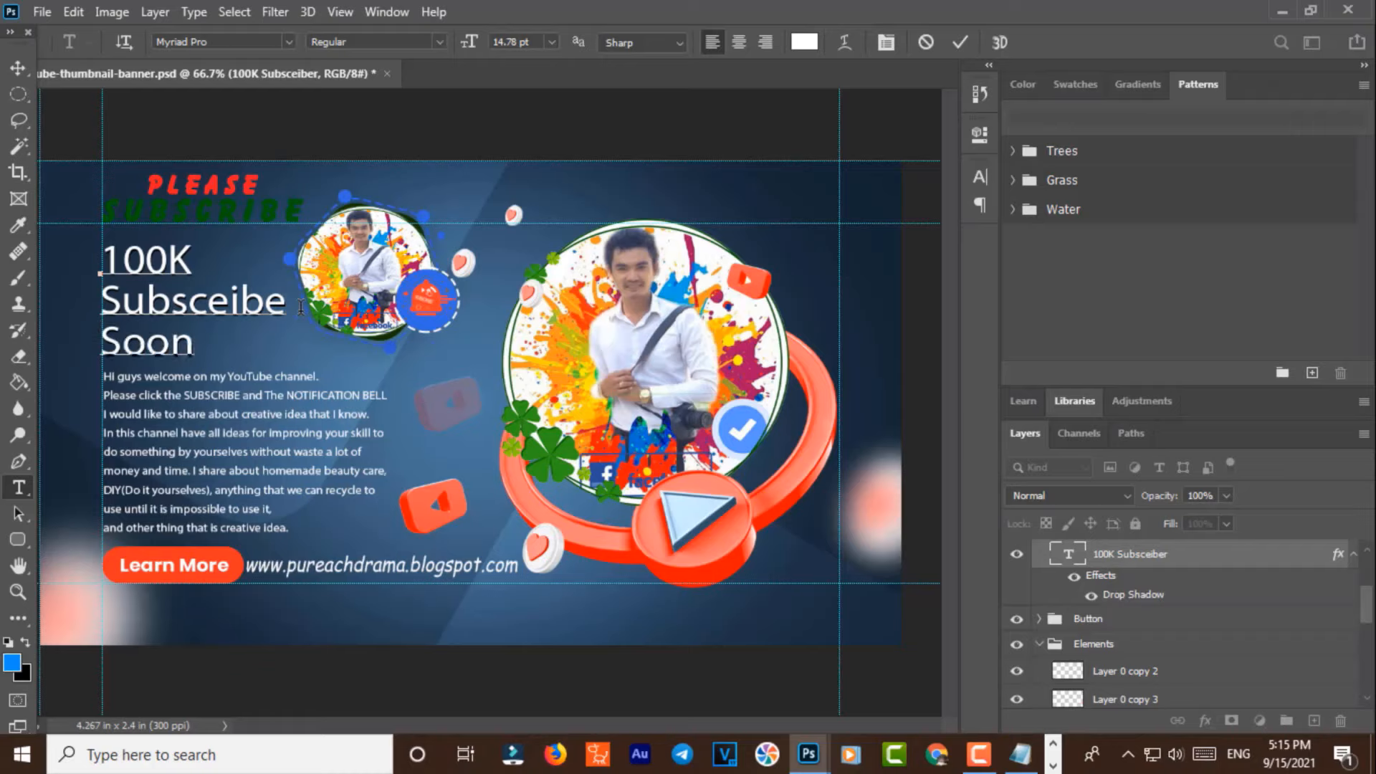
left_click_drag(191, 345, 128, 344)
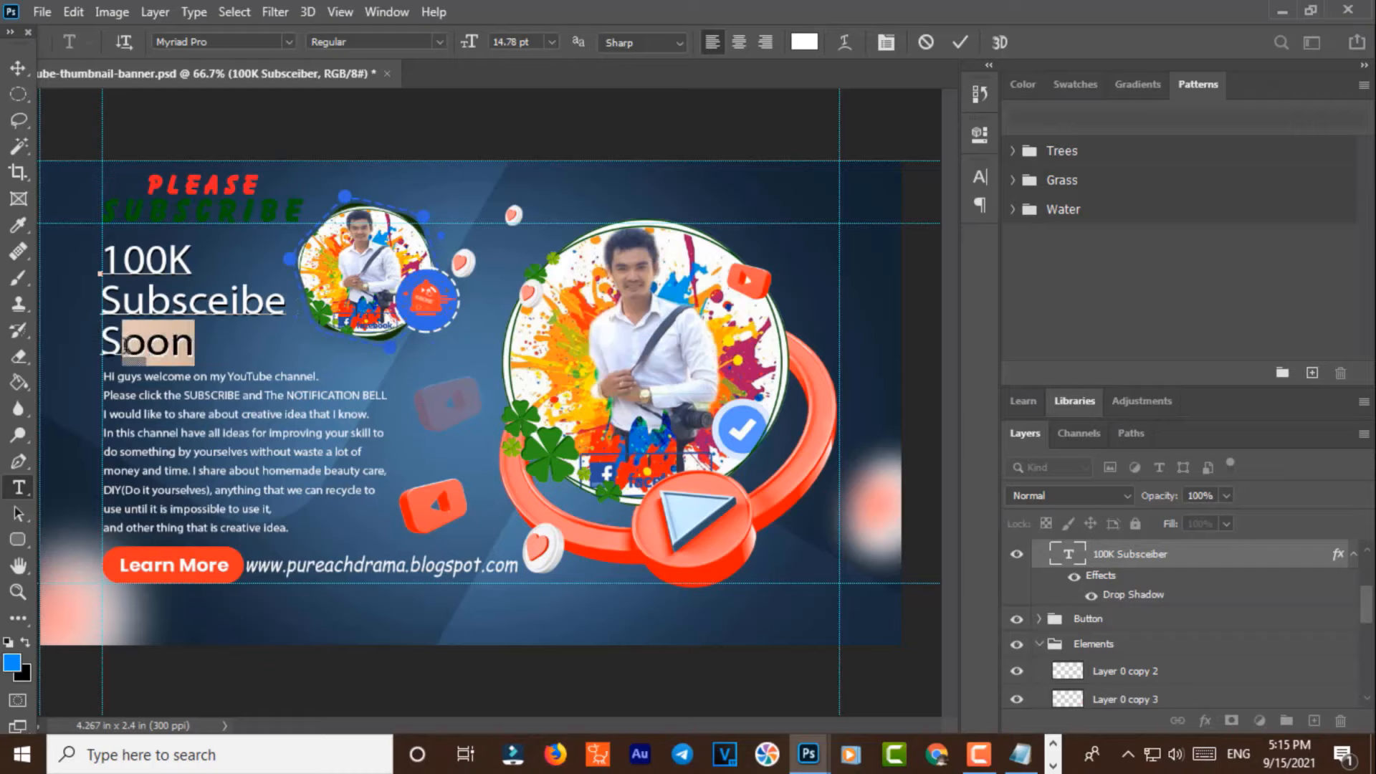
type("OON")
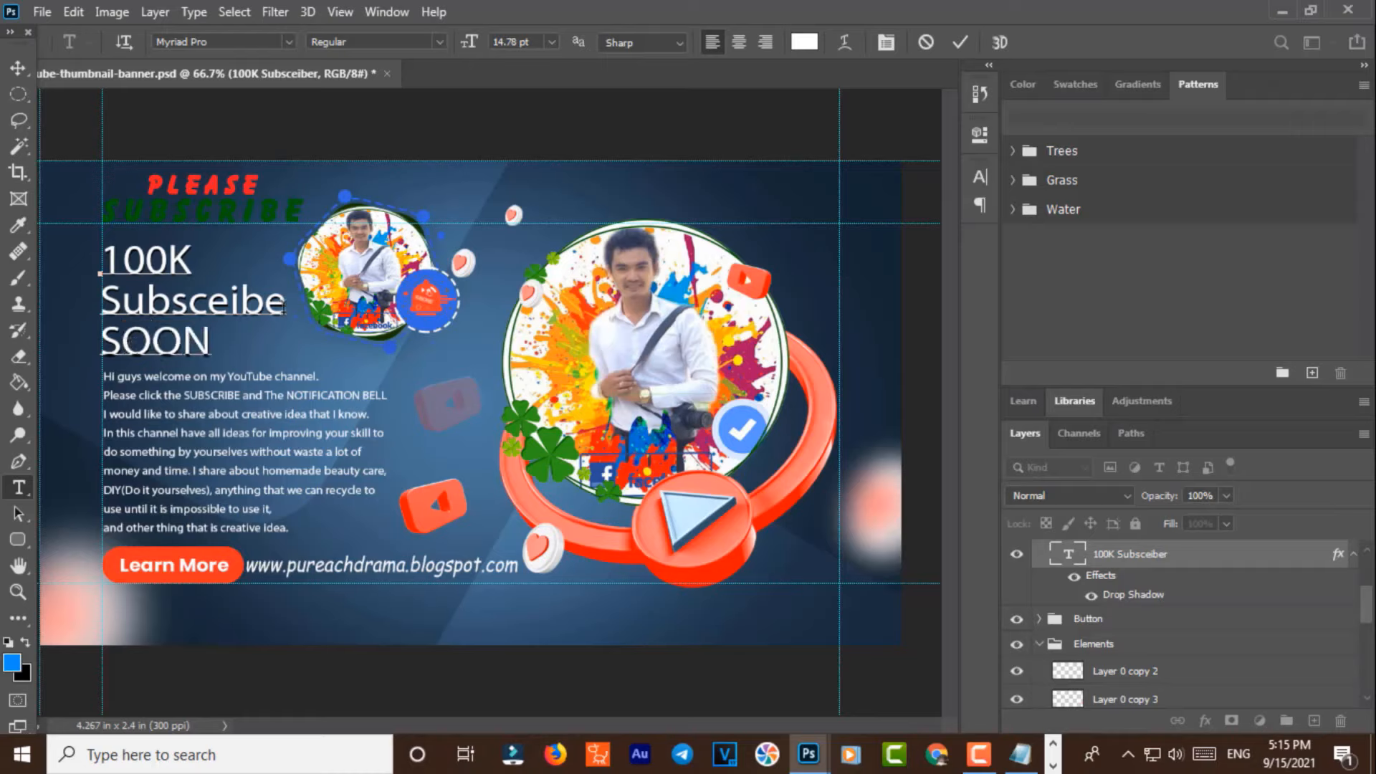
Step: Replace the heading's second line with "SUBSCRIB" in capitals
left_click_drag(285, 308, 128, 304)
type("U")
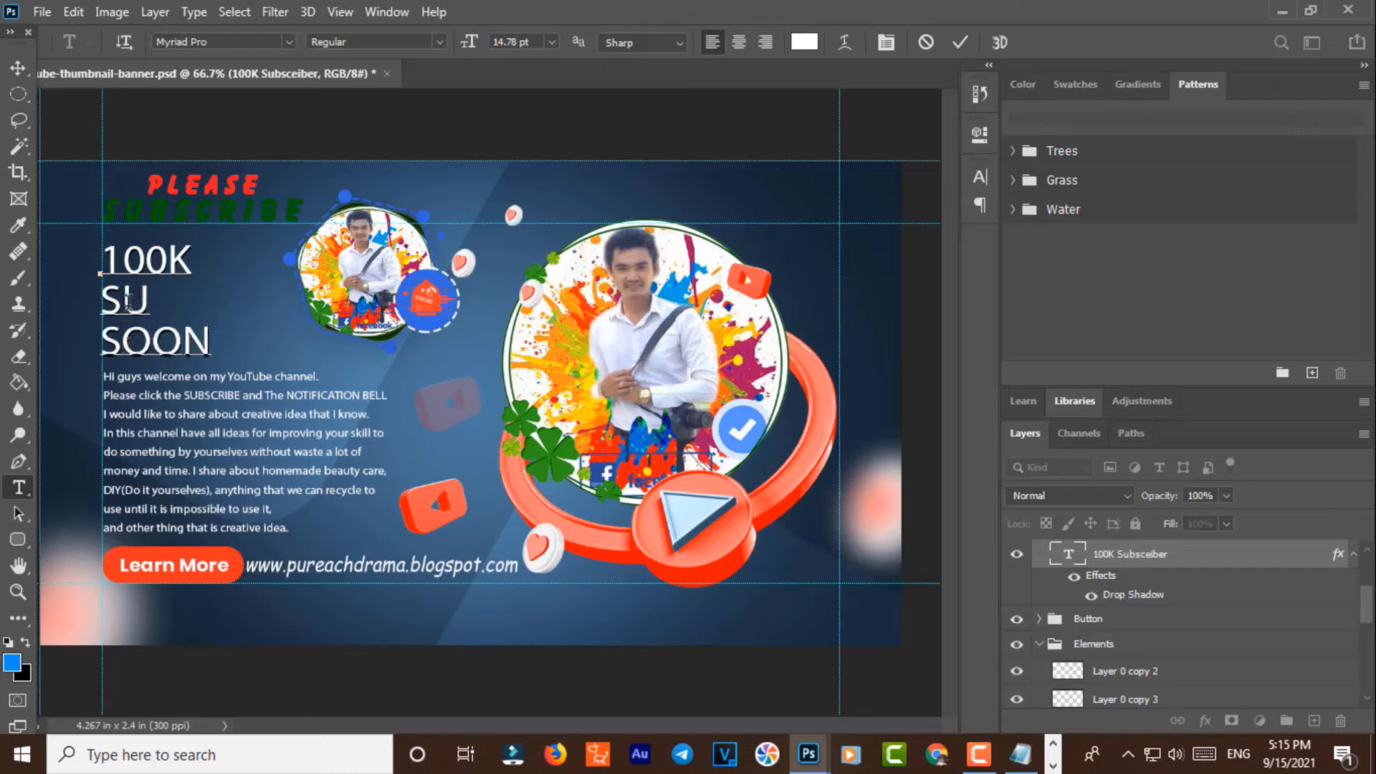
type("BSCRI")
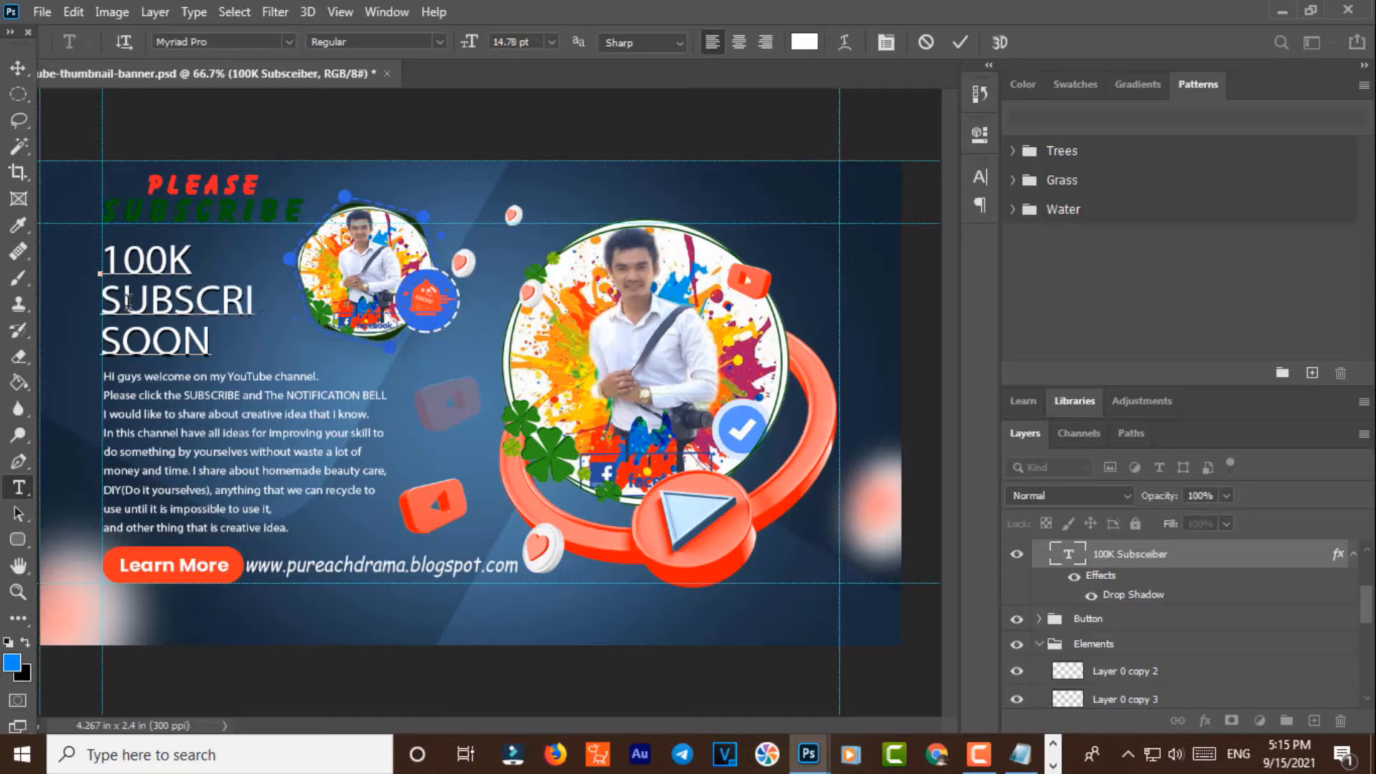
type("B")
Step: Set the font of the whole three-line heading to VNI-Bazooka and commit the text
left_click_drag(211, 343, 105, 259)
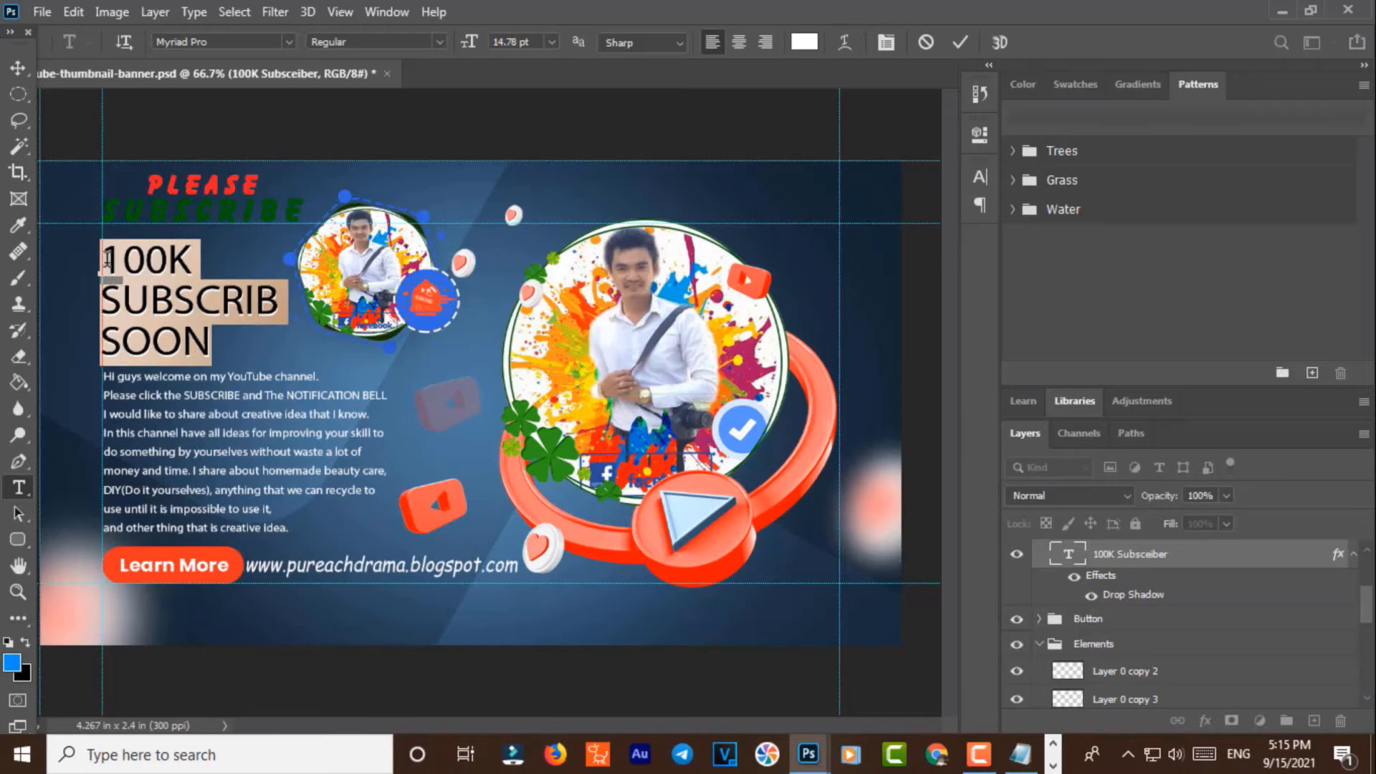
left_click(290, 41)
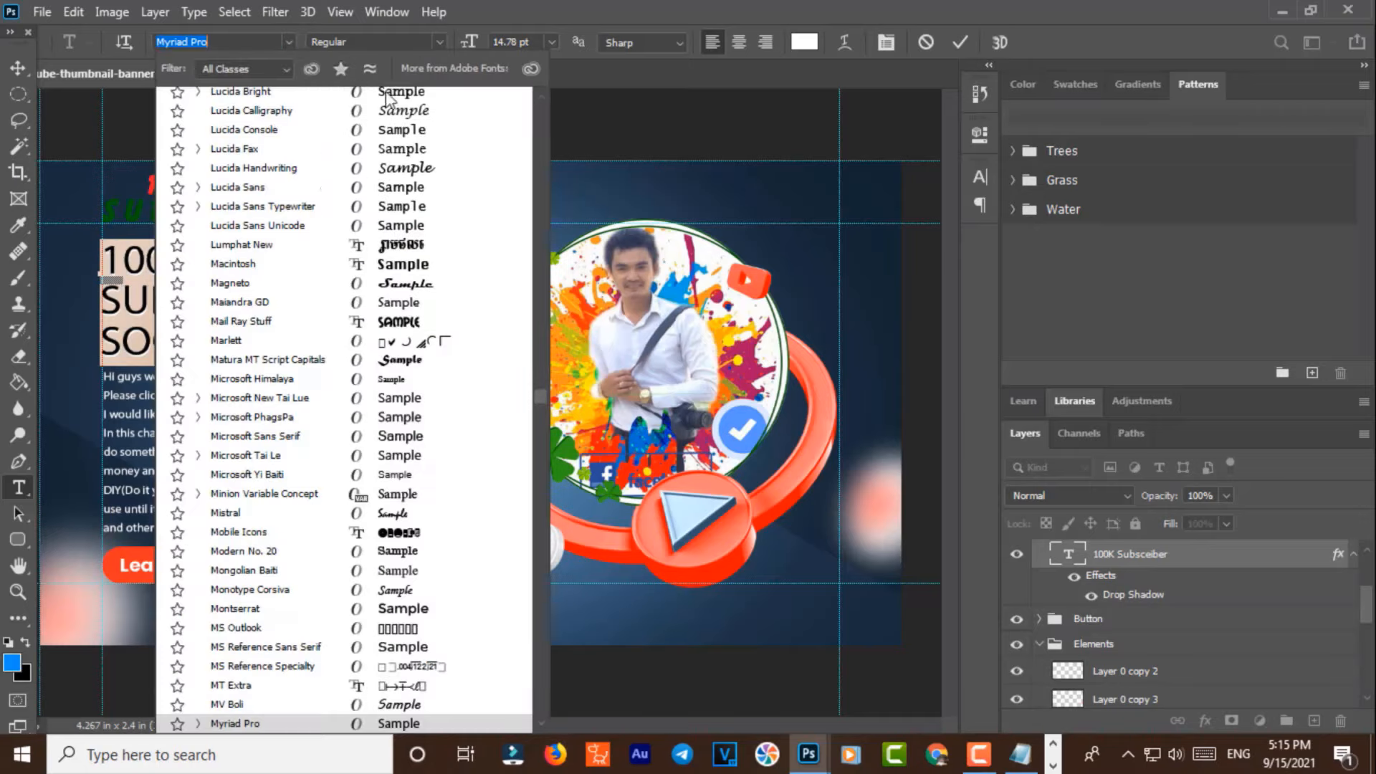
left_click_drag(539, 396, 537, 104)
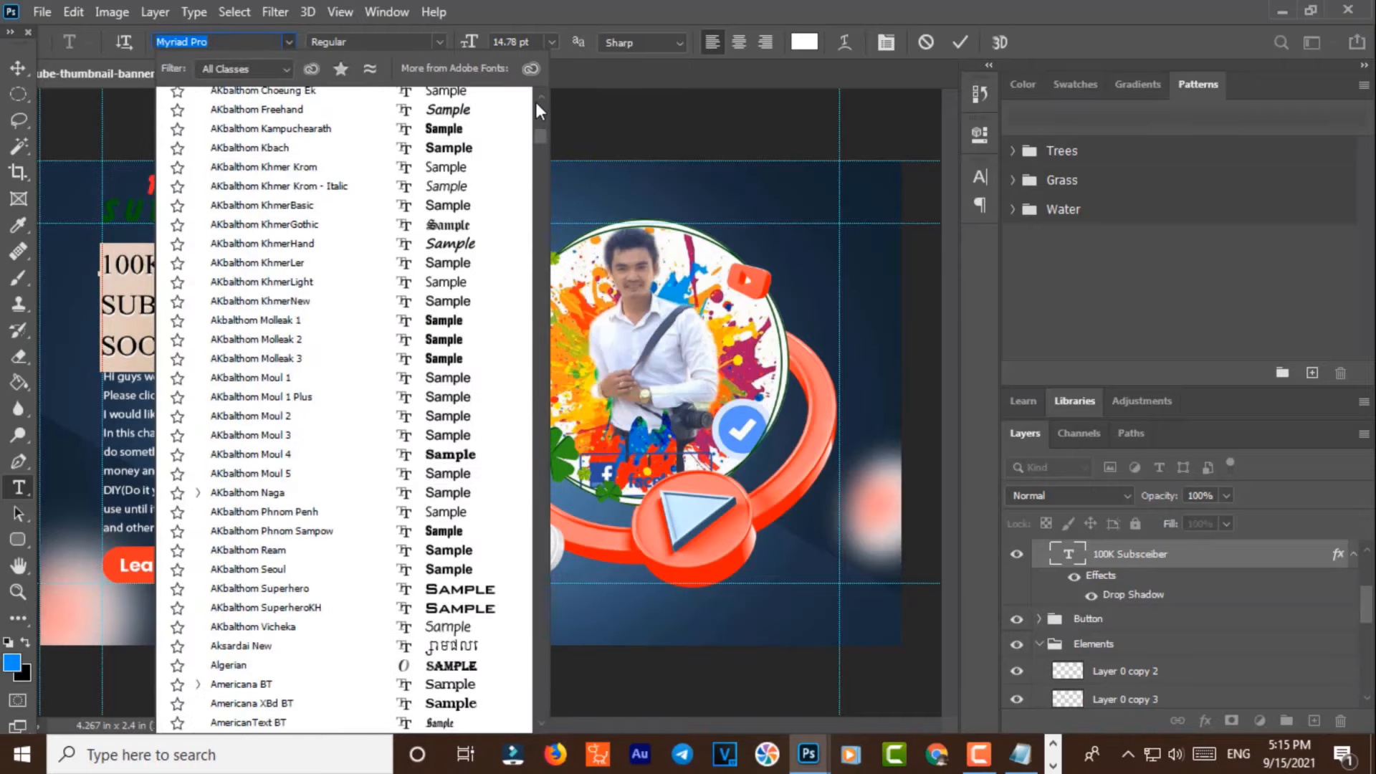
left_click(544, 101)
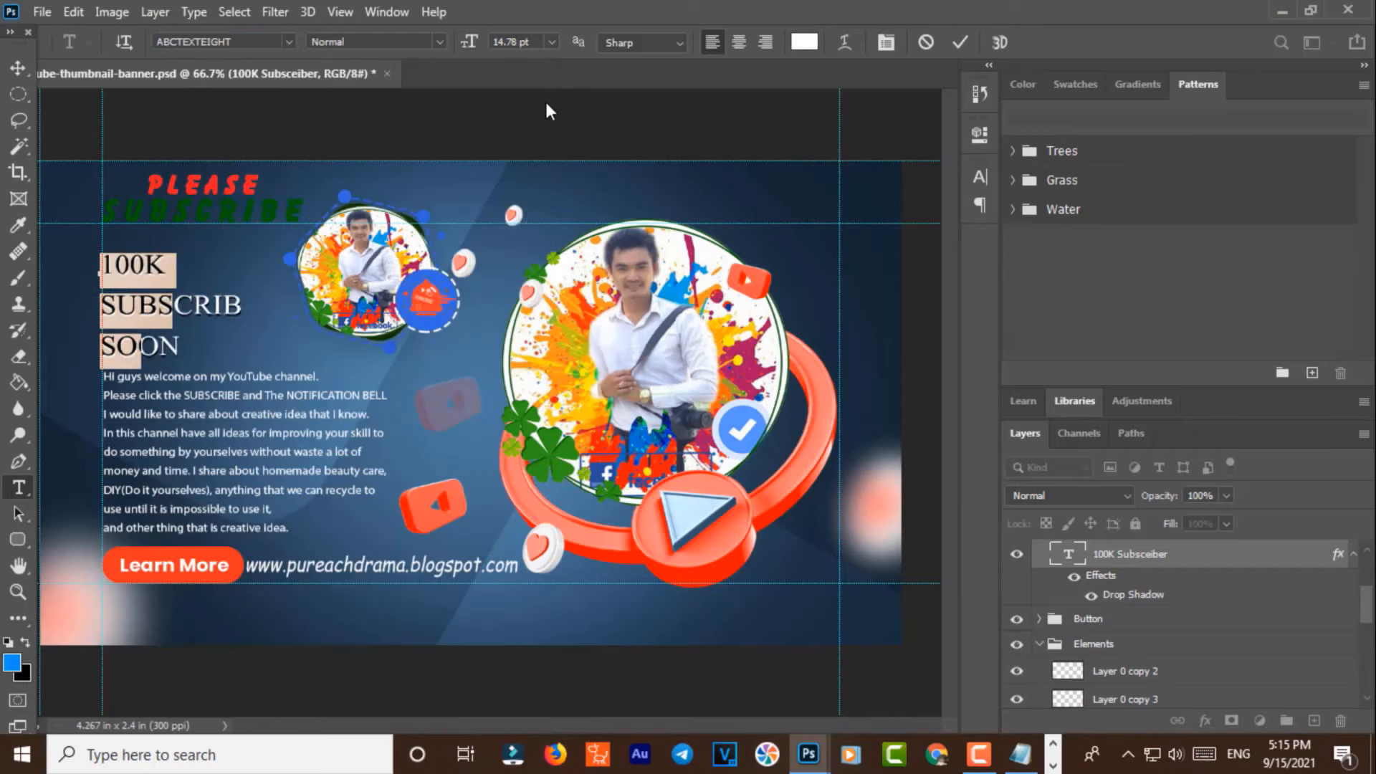
left_click(293, 40)
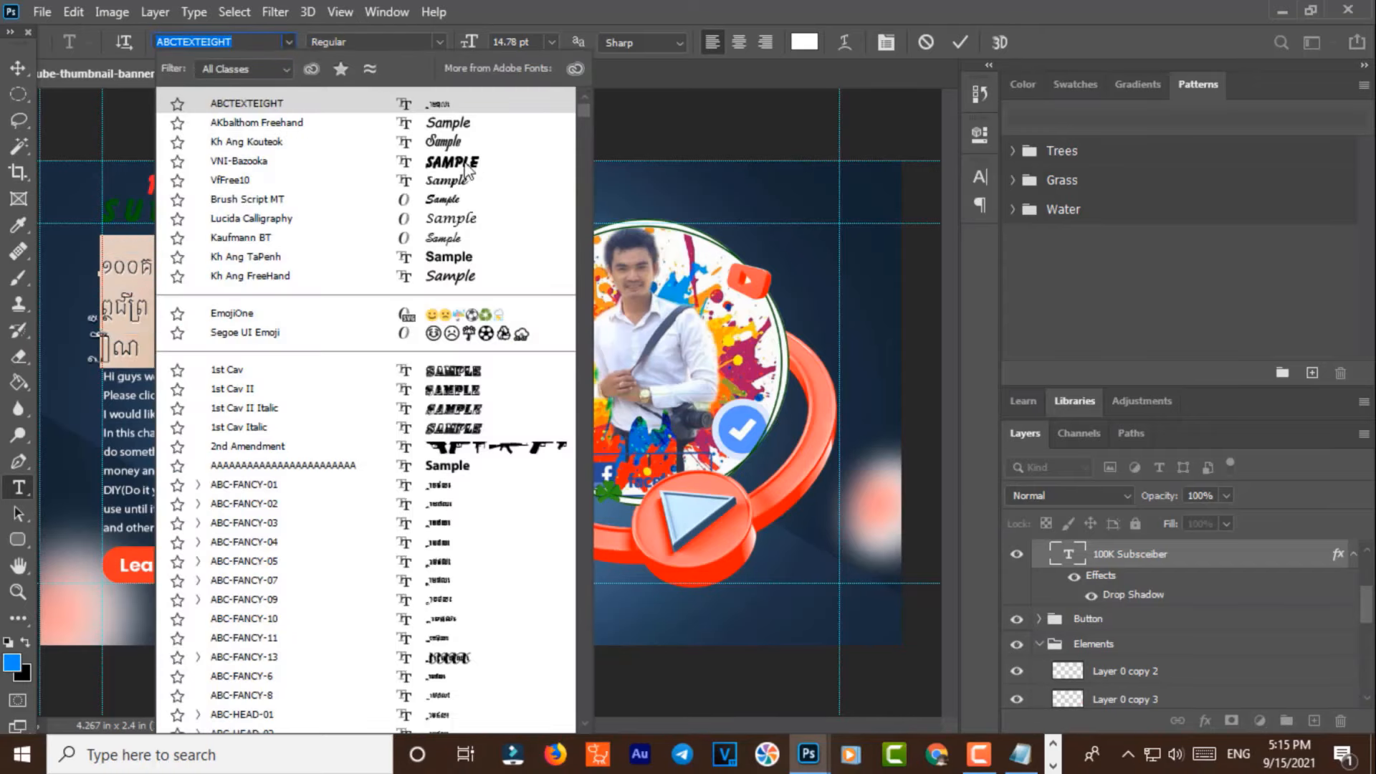
left_click(238, 161)
left_click(18, 68)
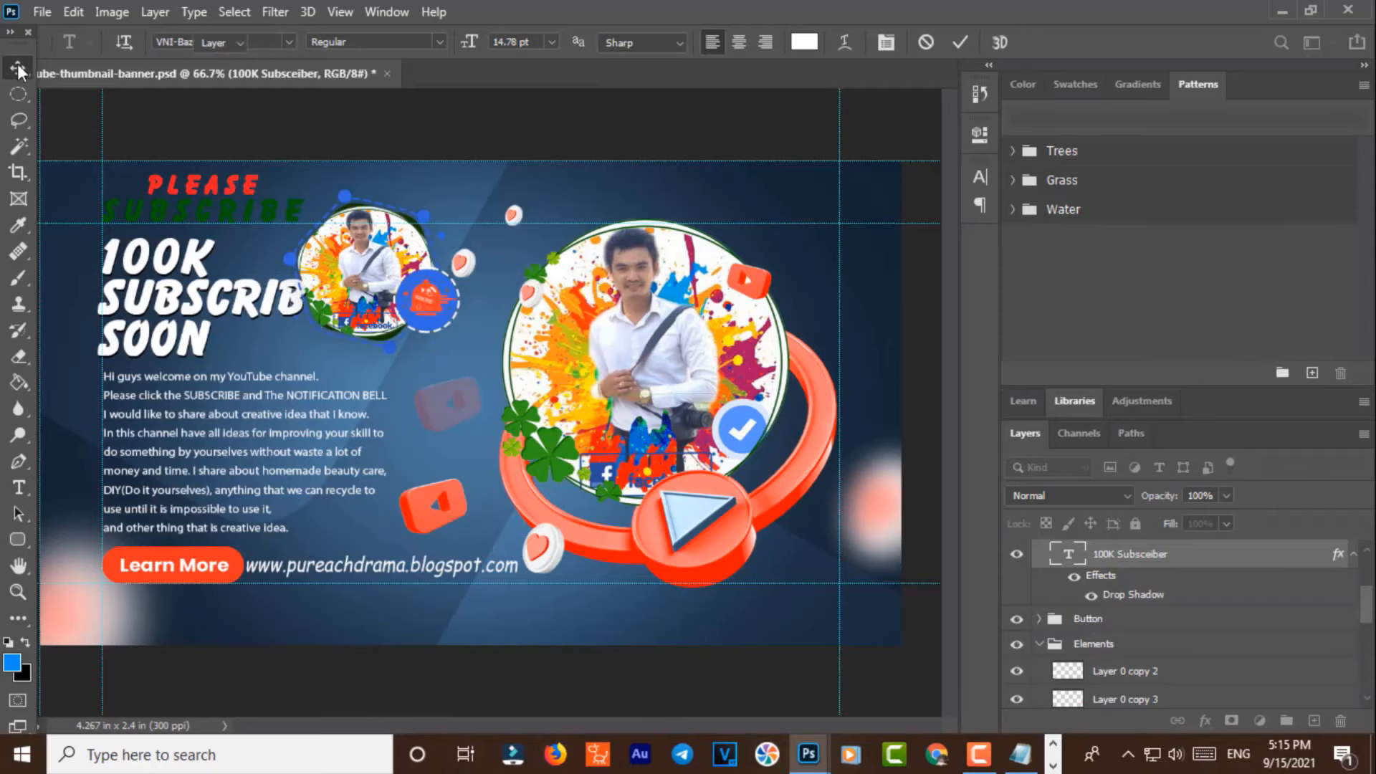
Step: Move the whole Logo group slightly right to clear the heading, and lower the bottom horizontal guide a little
left_click(376, 287)
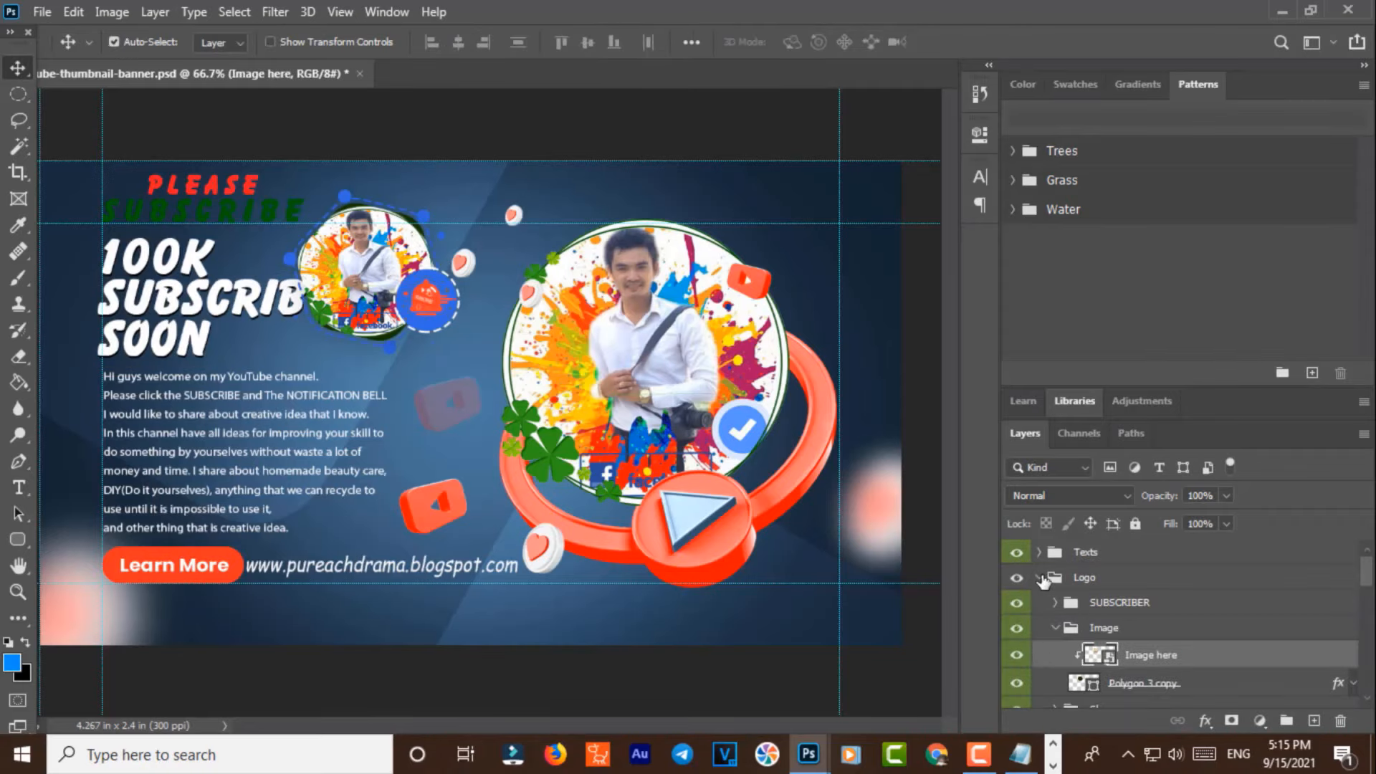
left_click(1039, 577)
left_click(1040, 603)
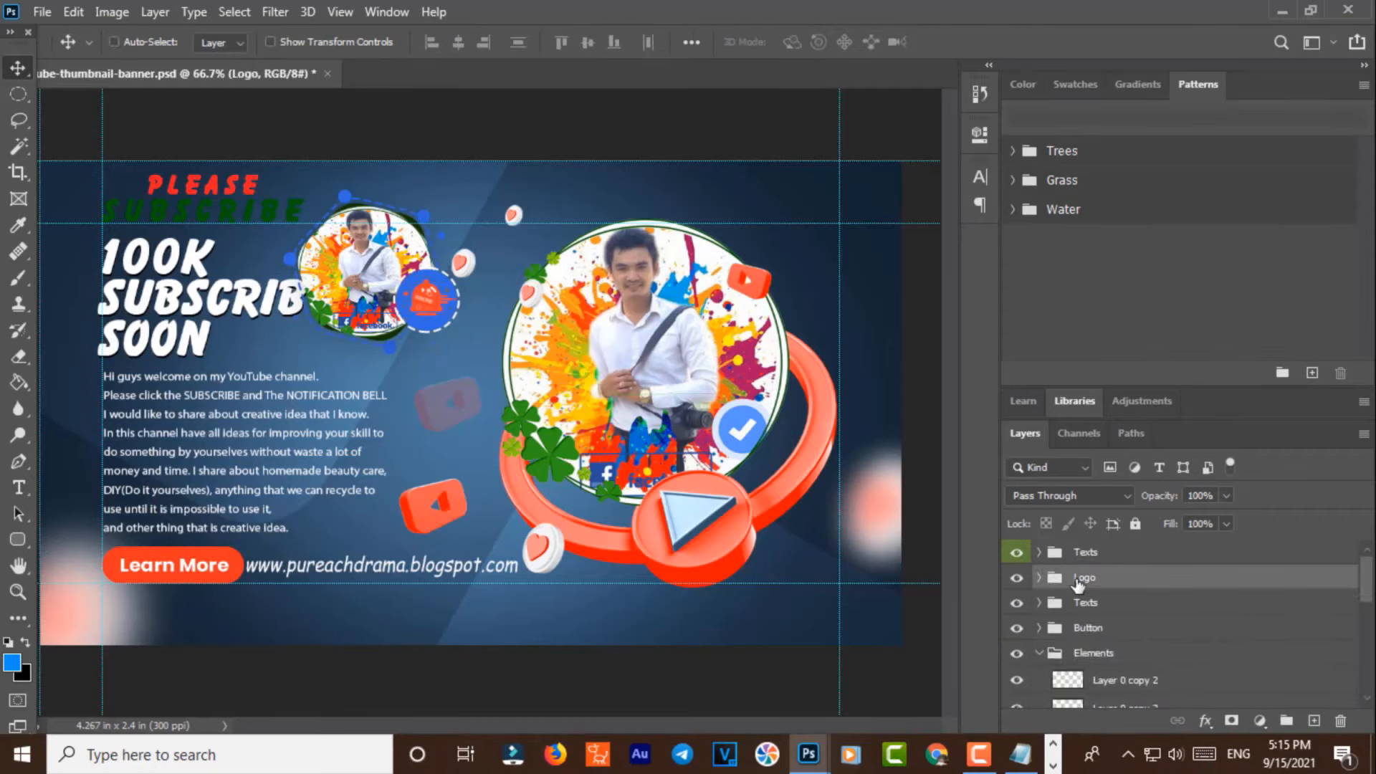
key("ctrl+t")
left_click_drag(404, 301, 429, 304)
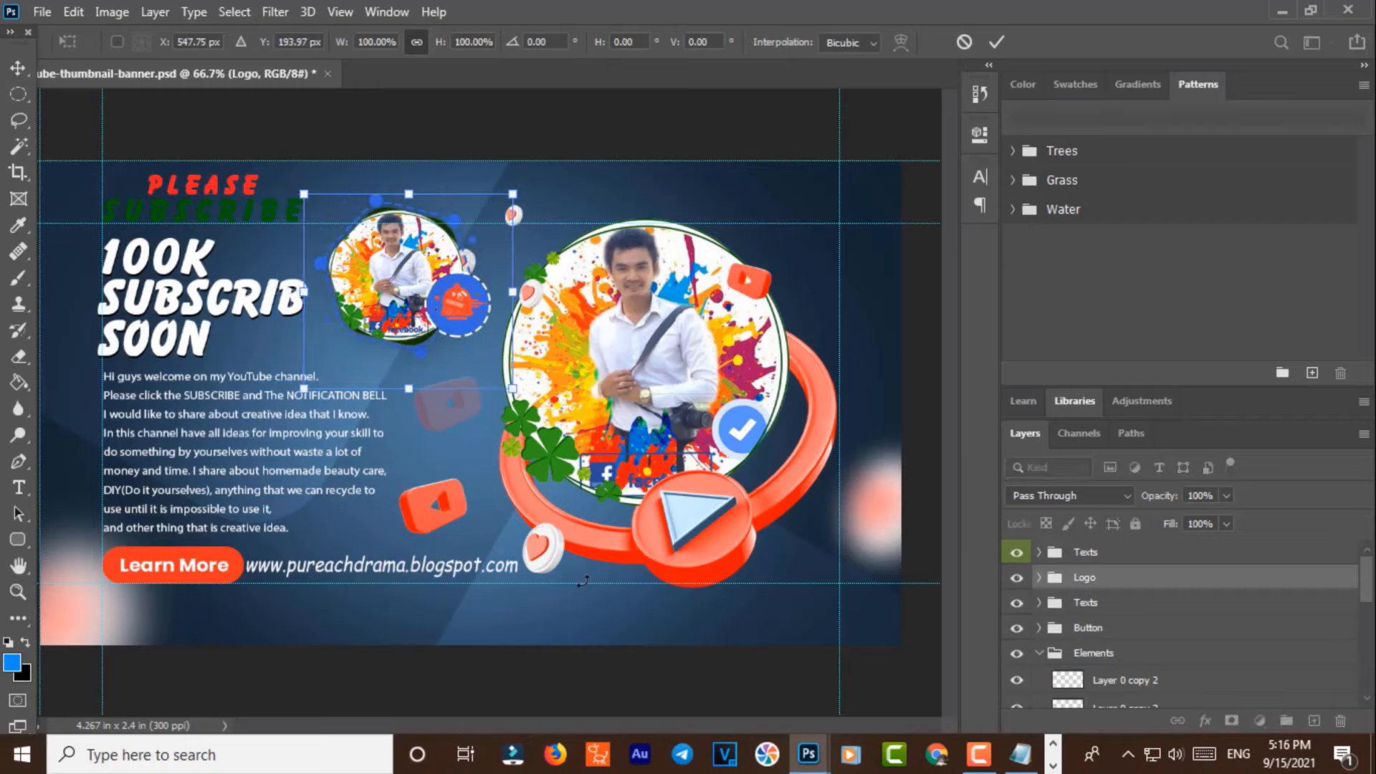
left_click_drag(590, 584, 594, 605)
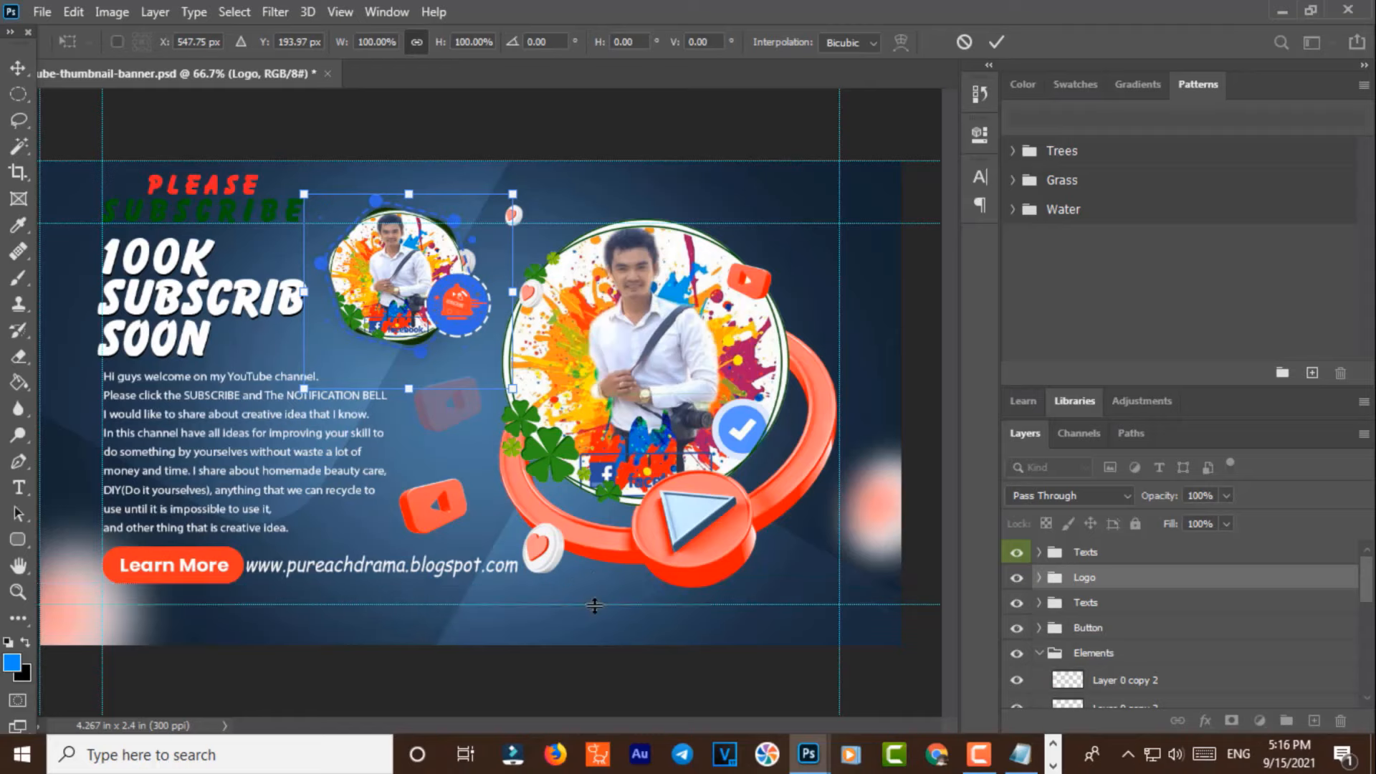
key("Return")
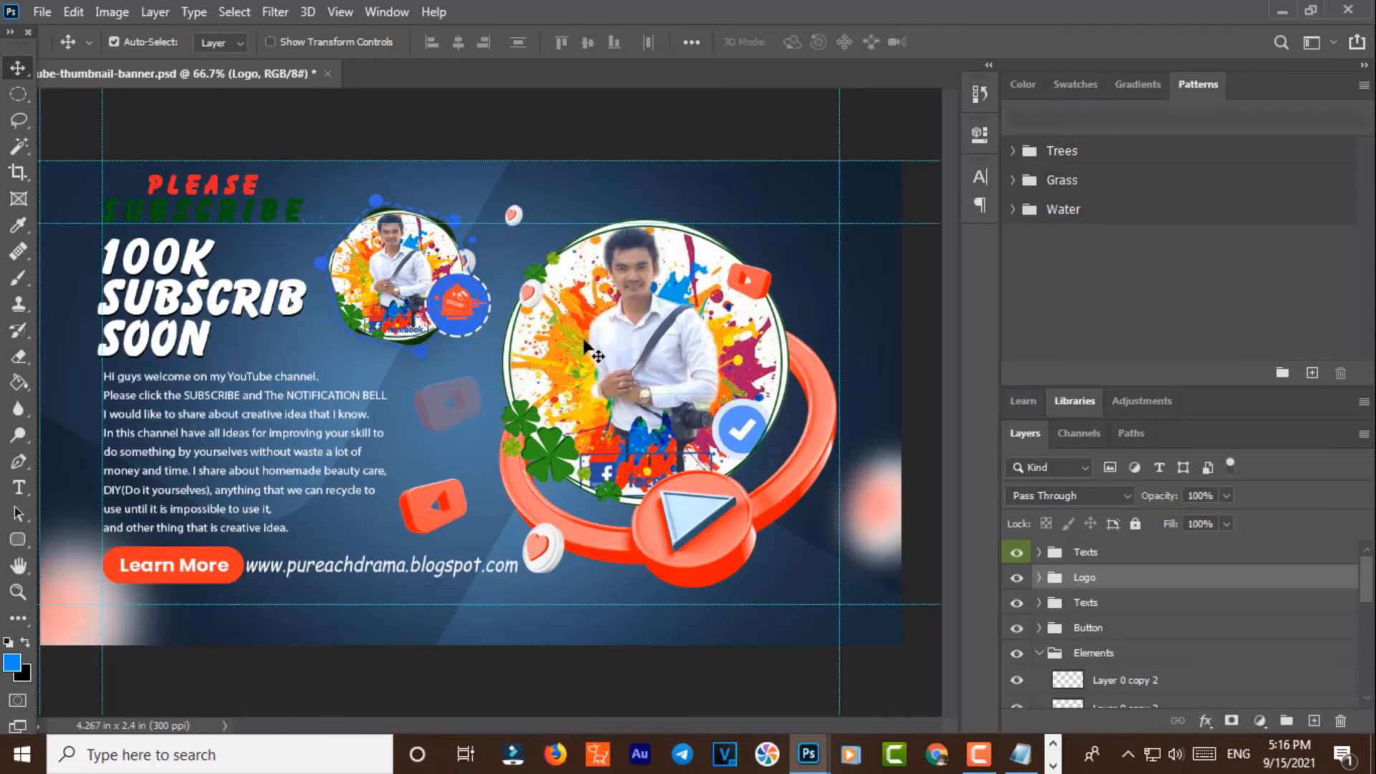
Step: Move the website address and the Learn More button group down to just above the lower guide, aligned in one row
left_click(1038, 653)
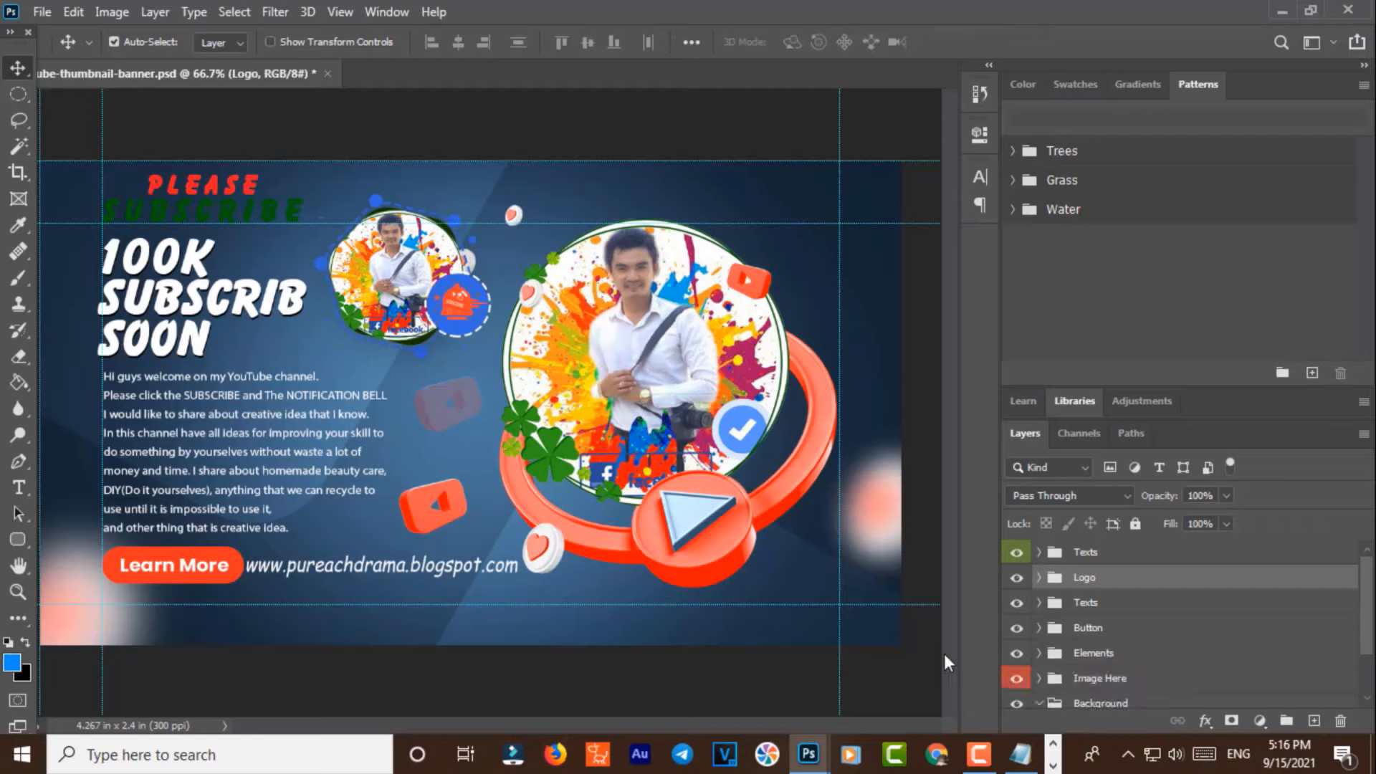
left_click_drag(386, 566, 389, 585)
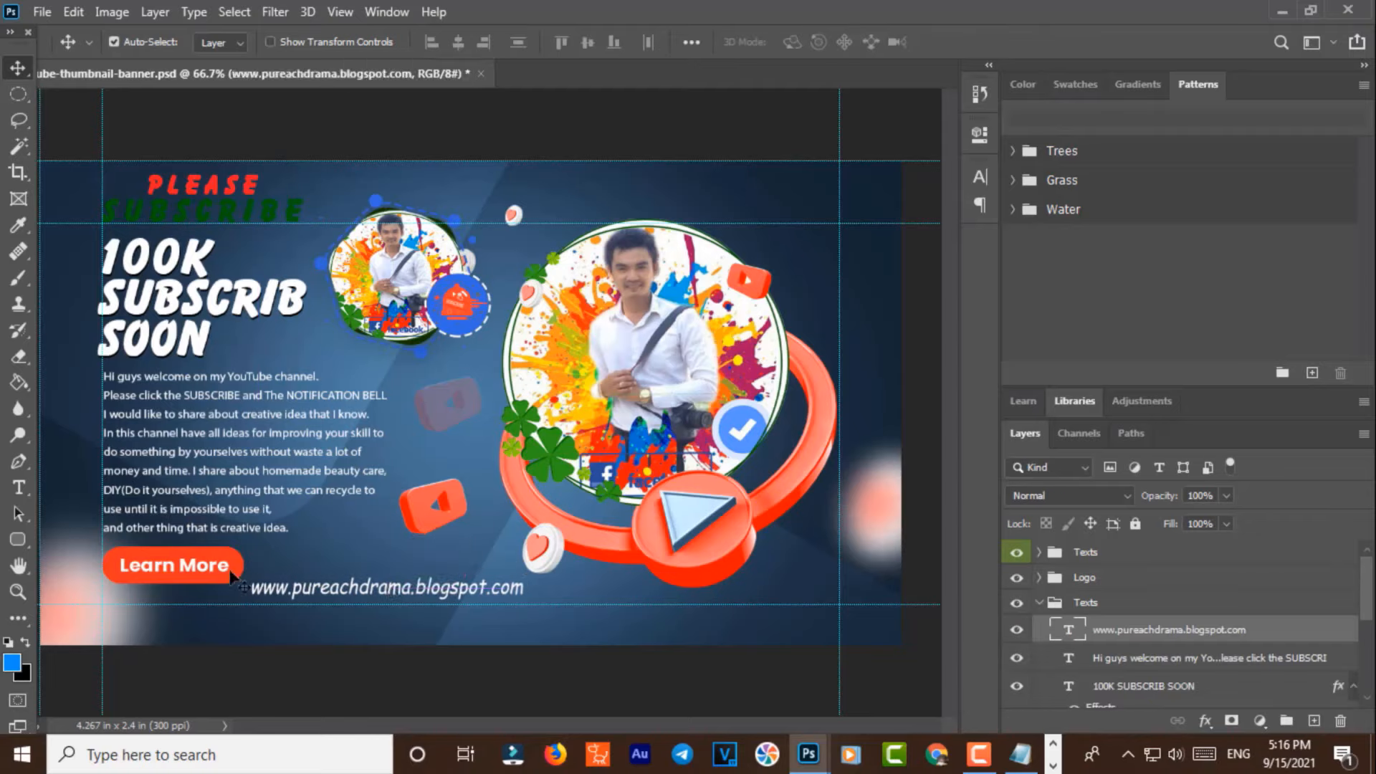
left_click(174, 565)
left_click(1038, 667)
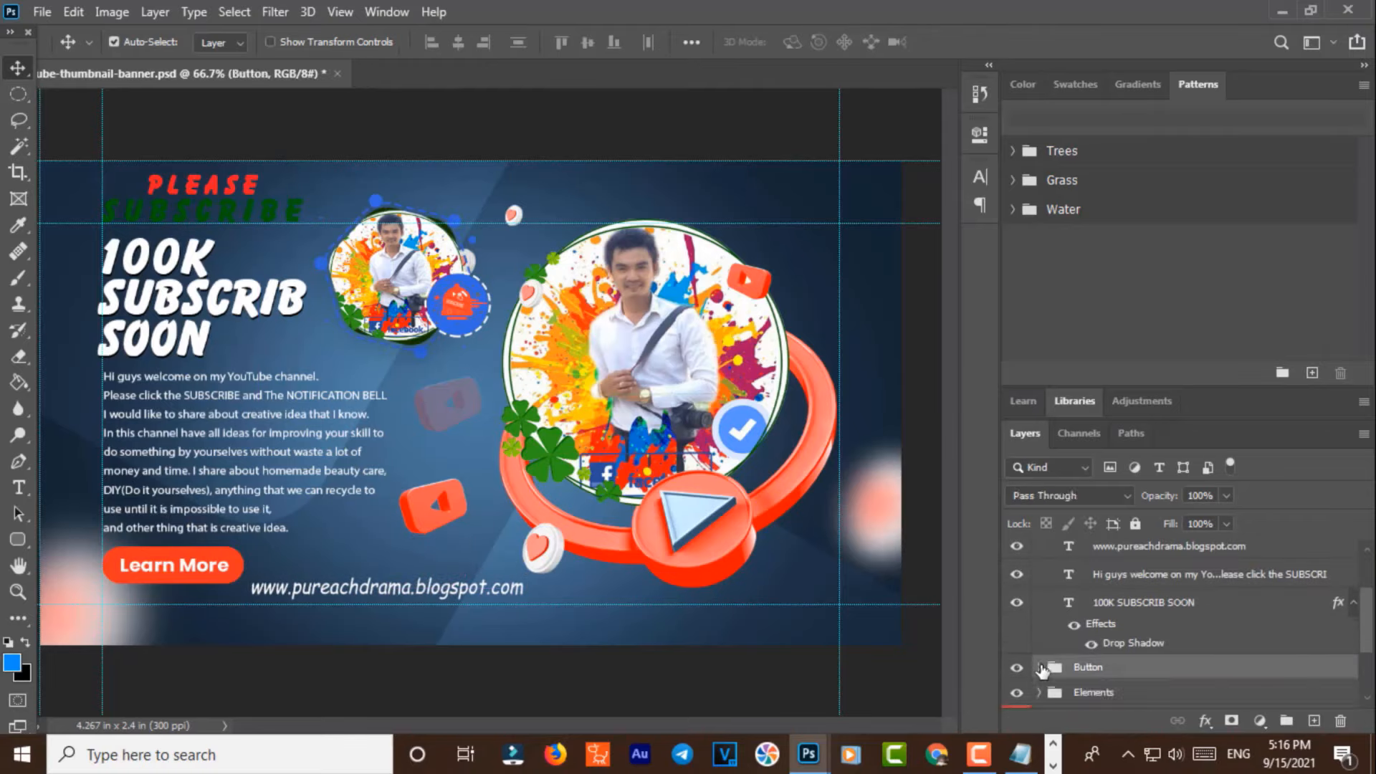
key("Down")
key("Down")
key("Down")
key("Down")
key("Down")
key("Down")
key("Down")
key("Down")
key("Down")
key("Down")
key("Down")
key("Down")
key("Down")
key("Down")
key("Down")
key("Down")
key("Down")
key("Down")
key("Down")
key("Down")
key("Up")
key("Up")
key("Up")
key("Up")
key("Up")
key("Up")
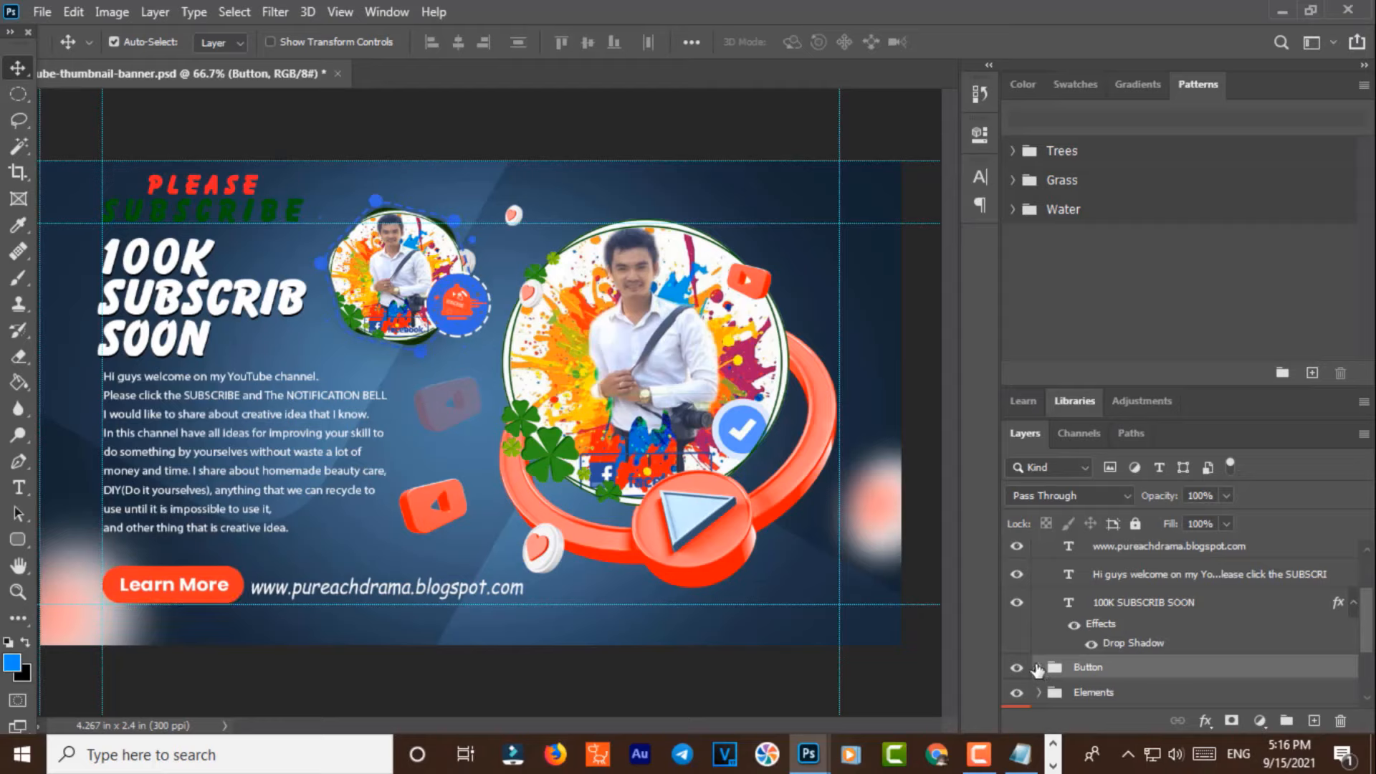
mouse_move(343, 586)
left_mouse_down()
mouse_move(352, 615)
mouse_move(346, 590)
left_mouse_up()
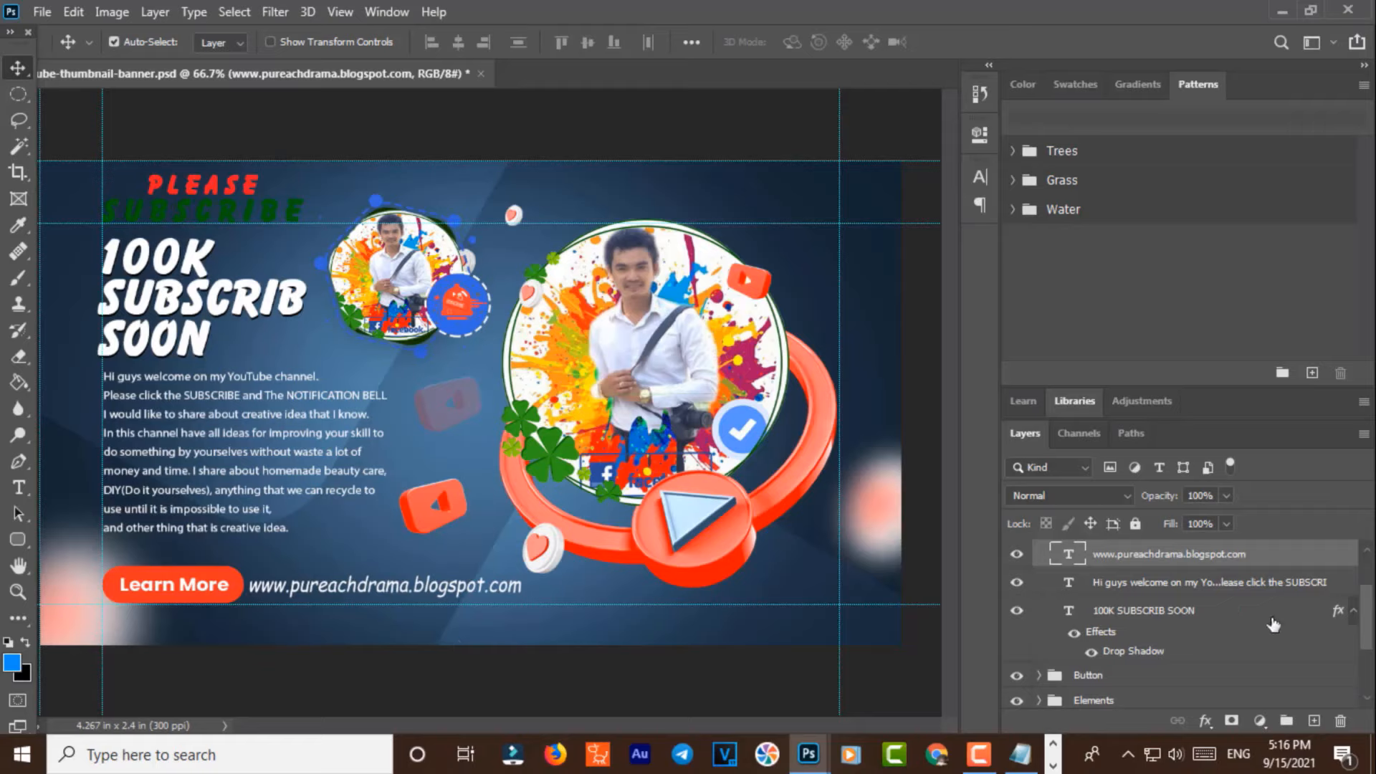
Step: Nudge the welcome paragraph slightly down and right between the heading and the button row, and start a free transform on it
left_click(1144, 592)
key("Down")
key("Down")
key("Down")
key("Down")
key("Down")
key("Down")
key("Down")
key("Down")
key("Down")
key("Down")
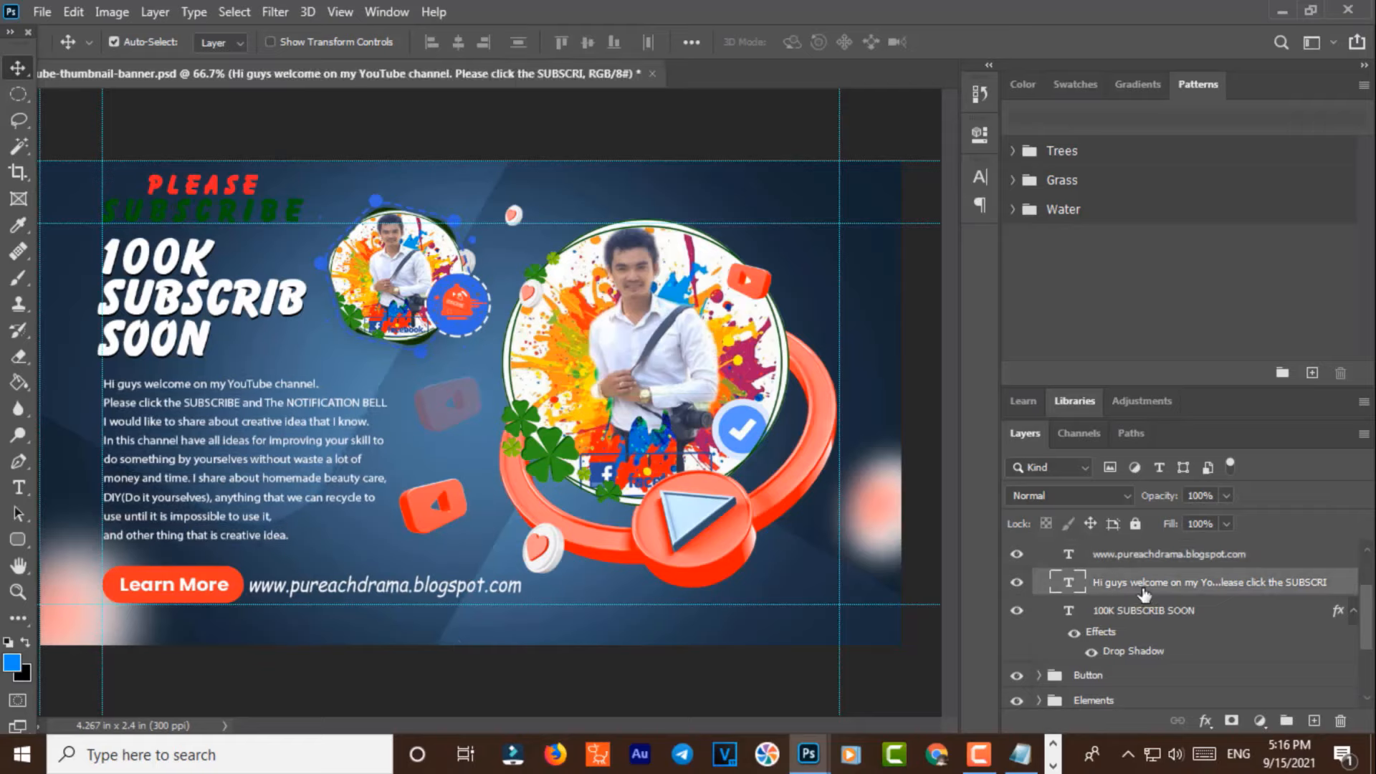
key("Right")
key("Right")
key("Right")
key("Right")
key("Right")
key("Right")
key("ctrl+t")
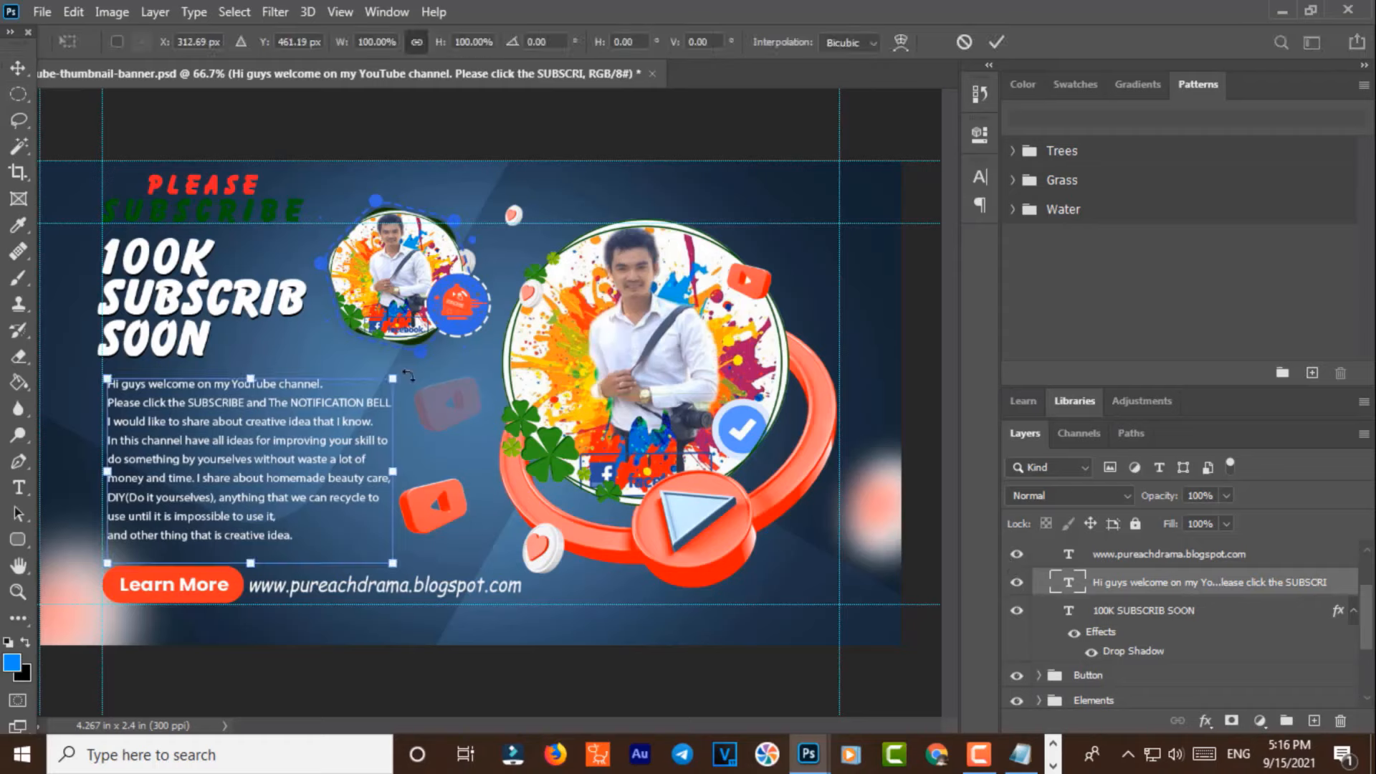